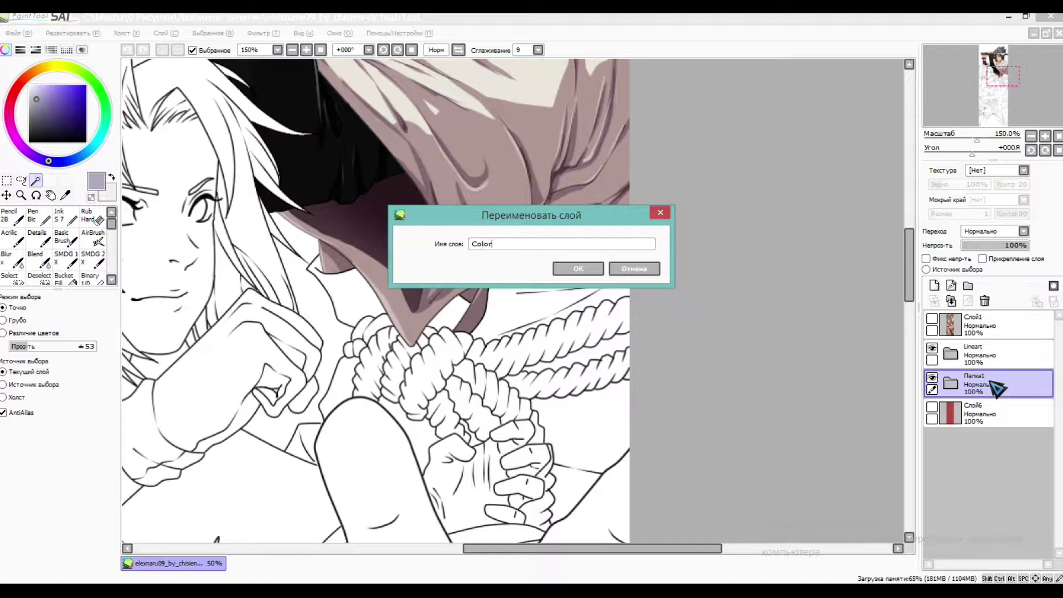
Rename the folder below Lineart as Coloring, expand it, and clear any stray canvas selection
{"action": "key", "text": "Return"}
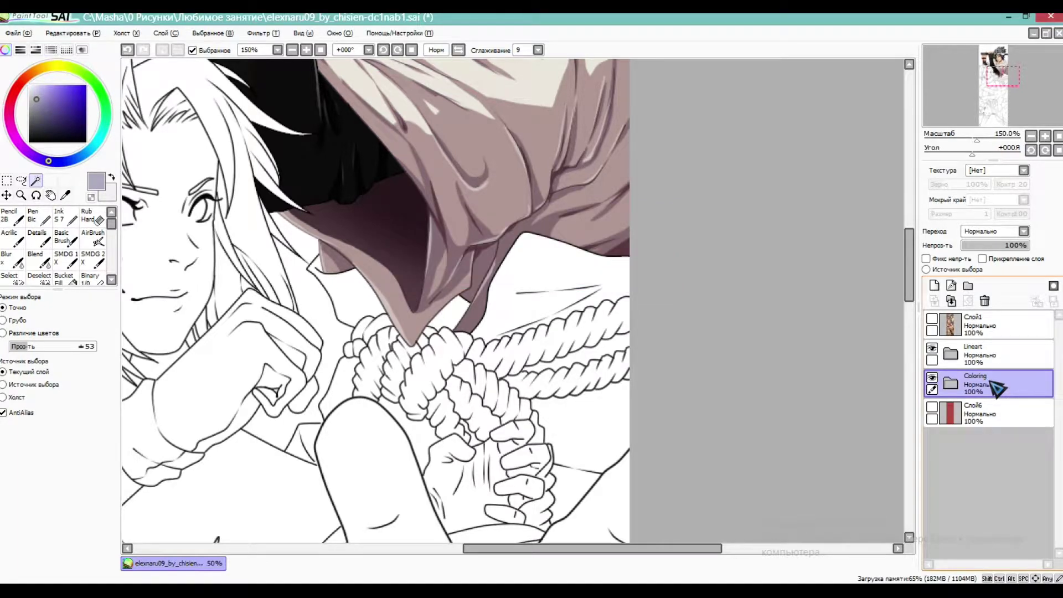
{"action": "left_click", "coordinate": [951, 383]}
{"action": "left_click", "coordinate": [497, 304]}
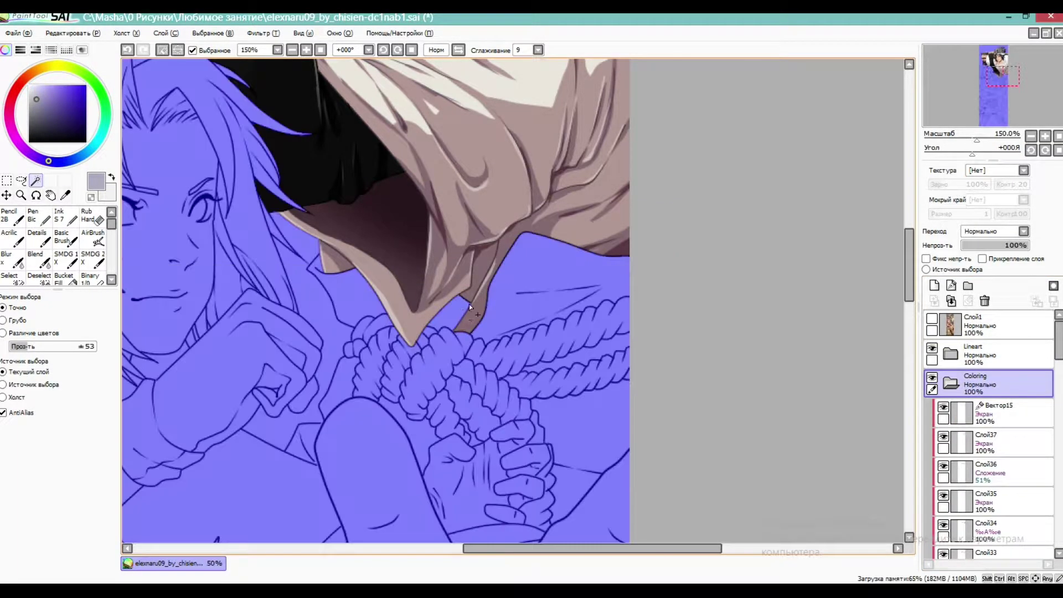
{"action": "key", "text": "ctrl+d"}
Using the Lineart folder as source, select the cloth areas around the rope knot and under the shirt with the Magic Wand
{"action": "left_click", "coordinate": [1013, 352]}
{"action": "scroll", "coordinate": [452, 295], "scroll_direction": "up", "scroll_amount": 1}
{"action": "left_click", "coordinate": [515, 299]}
{"action": "left_click", "coordinate": [449, 319]}
{"action": "left_click", "coordinate": [344, 307]}
{"action": "scroll", "coordinate": [536, 277], "scroll_direction": "down", "scroll_amount": 2}
{"action": "scroll", "coordinate": [552, 375], "scroll_direction": "up", "scroll_amount": 2}
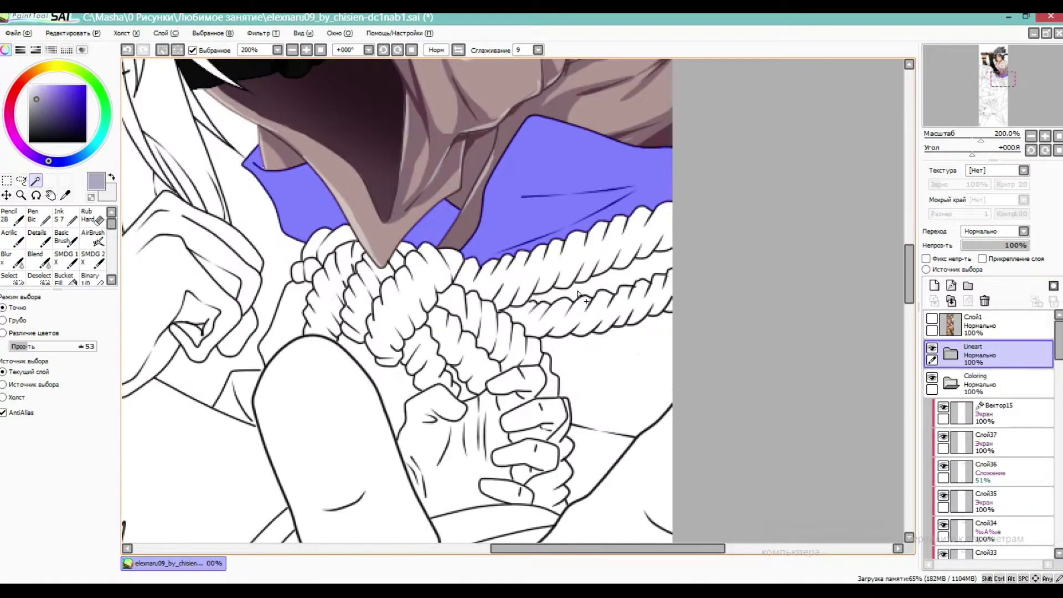
{"action": "left_click", "coordinate": [575, 289]}
{"action": "left_click", "coordinate": [584, 345]}
Add the small gaps near the knot and the cloth showing between the large hand's fingers to the selection
{"action": "scroll", "coordinate": [397, 374], "scroll_direction": "down", "scroll_amount": 1}
{"action": "scroll", "coordinate": [365, 376], "scroll_direction": "down", "scroll_amount": 2}
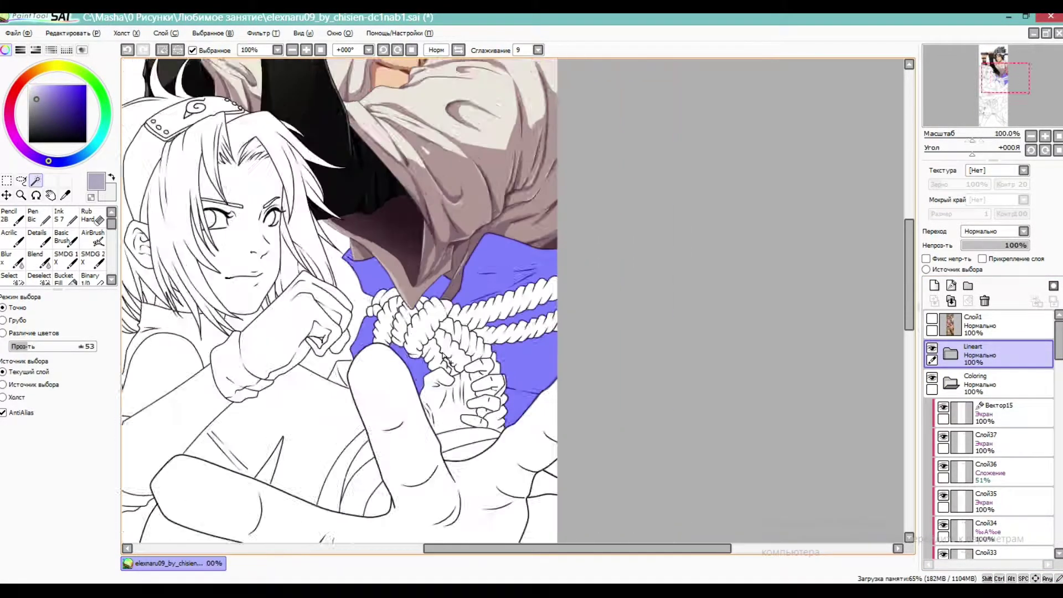
{"action": "scroll", "coordinate": [364, 375], "scroll_direction": "up", "scroll_amount": 3}
{"action": "scroll", "coordinate": [416, 349], "scroll_direction": "down", "scroll_amount": 3}
{"action": "left_click", "coordinate": [409, 322]}
{"action": "scroll", "coordinate": [501, 249], "scroll_direction": "down", "scroll_amount": 1}
{"action": "left_click", "coordinate": [369, 413]}
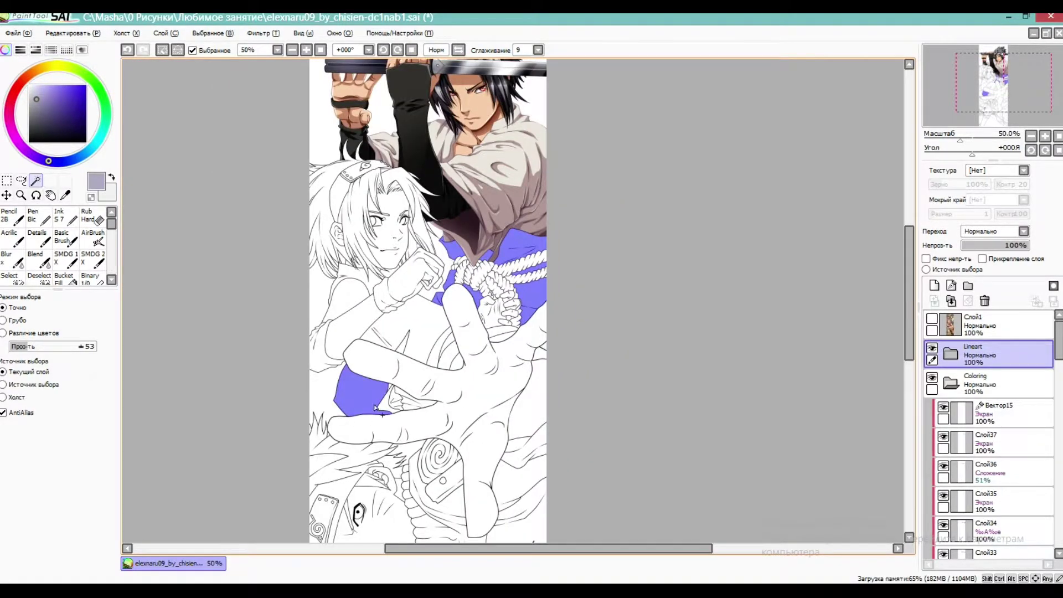
{"action": "scroll", "coordinate": [386, 411], "scroll_direction": "up", "scroll_amount": 5}
{"action": "left_click", "coordinate": [436, 330]}
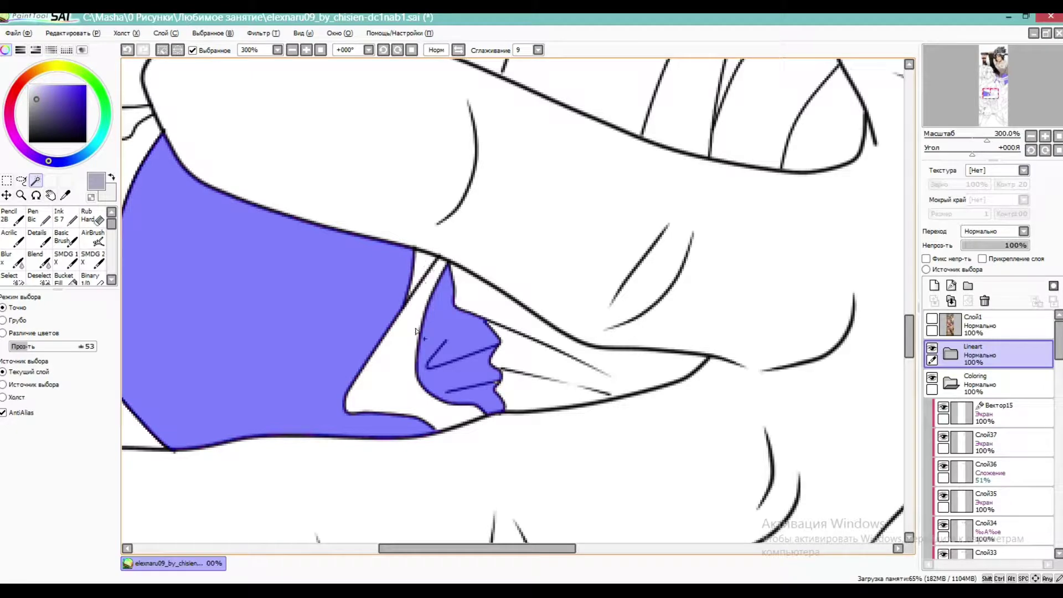
{"action": "scroll", "coordinate": [415, 331], "scroll_direction": "down", "scroll_amount": 5}
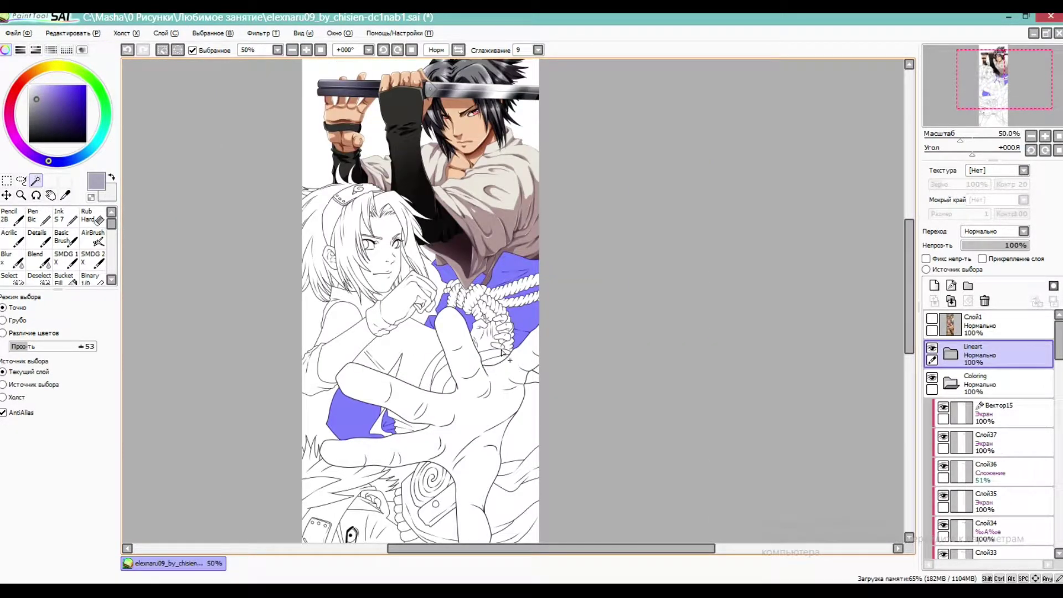
{"action": "scroll", "coordinate": [498, 302], "scroll_direction": "up", "scroll_amount": 1}
On a new layer in the Coloring folder, fill the selected cloth with dark navy using the Ink brush at size 350, then deselect
{"action": "left_click", "coordinate": [991, 413]}
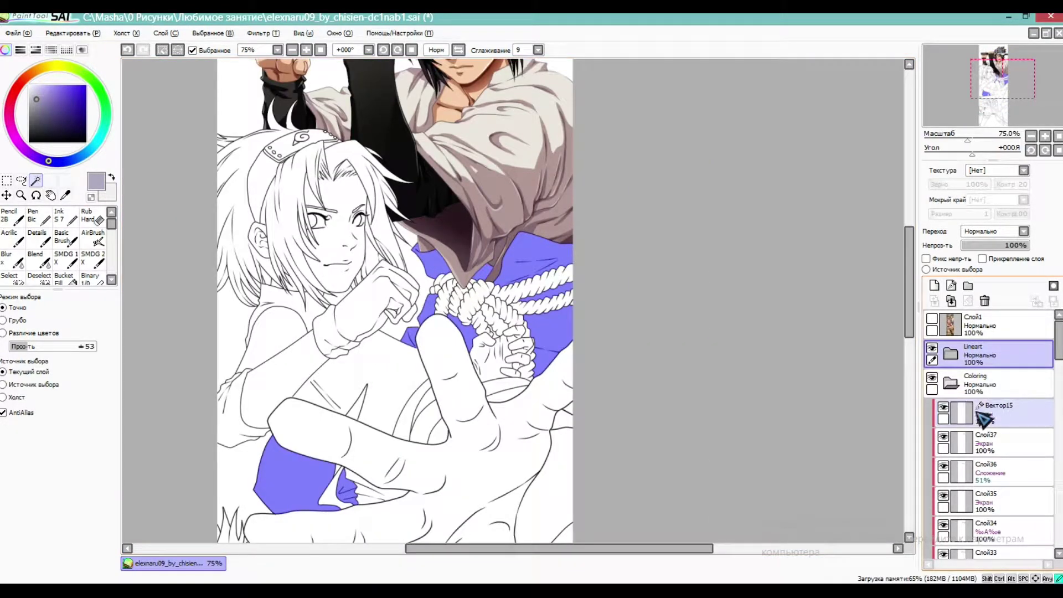
{"action": "left_click", "coordinate": [934, 285]}
{"action": "left_click", "coordinate": [63, 217]}
{"action": "left_click", "coordinate": [51, 131]}
{"action": "left_click", "coordinate": [95, 532]}
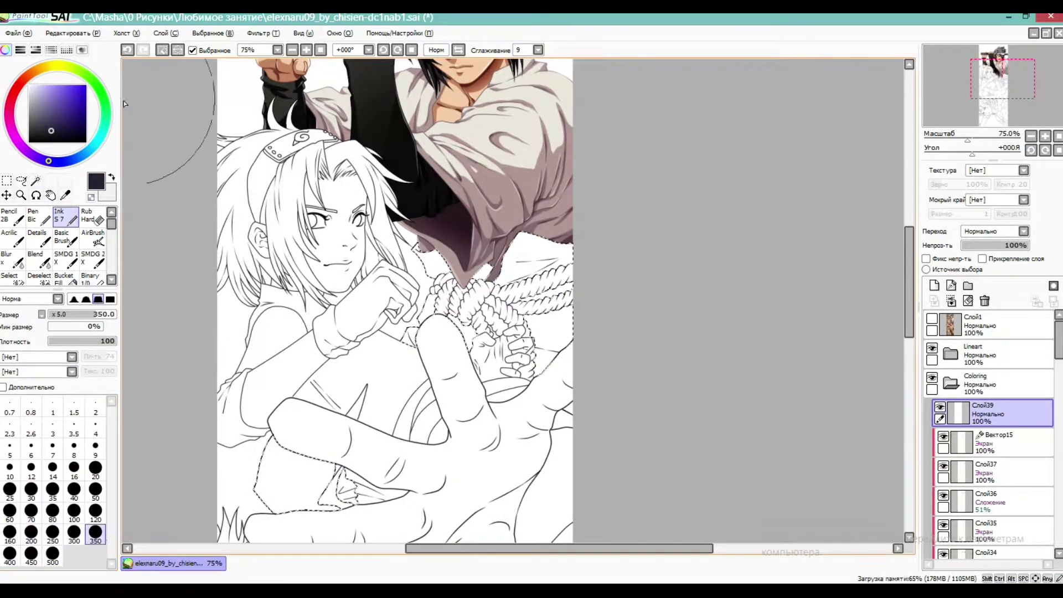
{"action": "mouse_move", "coordinate": [532, 255]}
{"action": "left_mouse_down"}
{"action": "mouse_move", "coordinate": [487, 238]}
{"action": "mouse_move", "coordinate": [460, 382]}
{"action": "mouse_move", "coordinate": [362, 396]}
{"action": "mouse_move", "coordinate": [276, 460]}
{"action": "left_mouse_up"}
{"action": "left_click", "coordinate": [6, 180]}
{"action": "key", "text": "ctrl+d"}
Touch up the edges of the navy fill around the rope and hands with the Ink brush at sizes 3.5 and 2
{"action": "scroll", "coordinate": [426, 245], "scroll_direction": "up", "scroll_amount": 2}
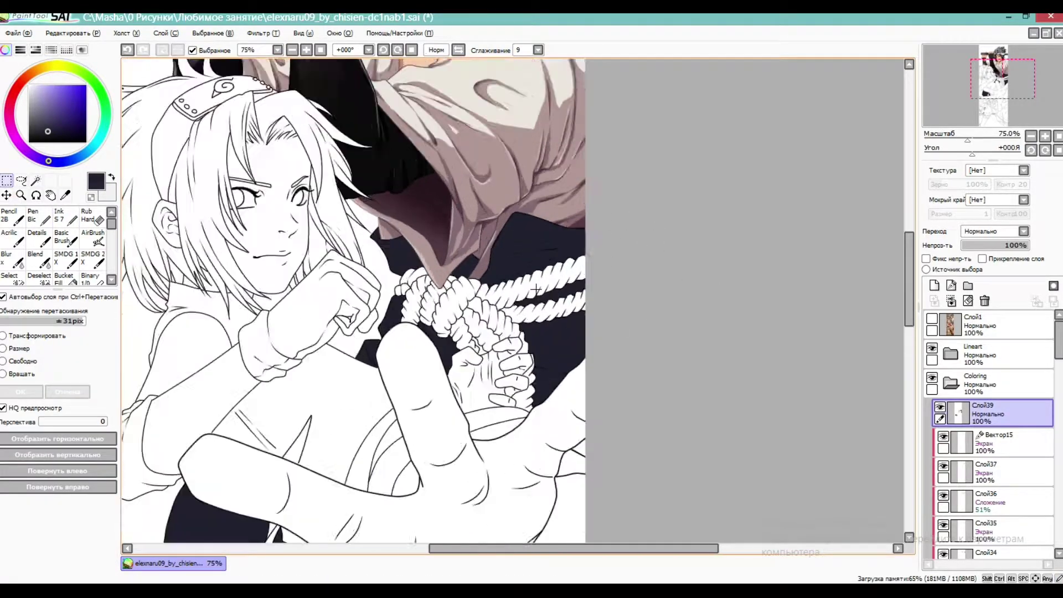
{"action": "left_click", "coordinate": [66, 216]}
{"action": "left_click", "coordinate": [74, 427]}
{"action": "scroll", "coordinate": [427, 319], "scroll_direction": "up", "scroll_amount": 2}
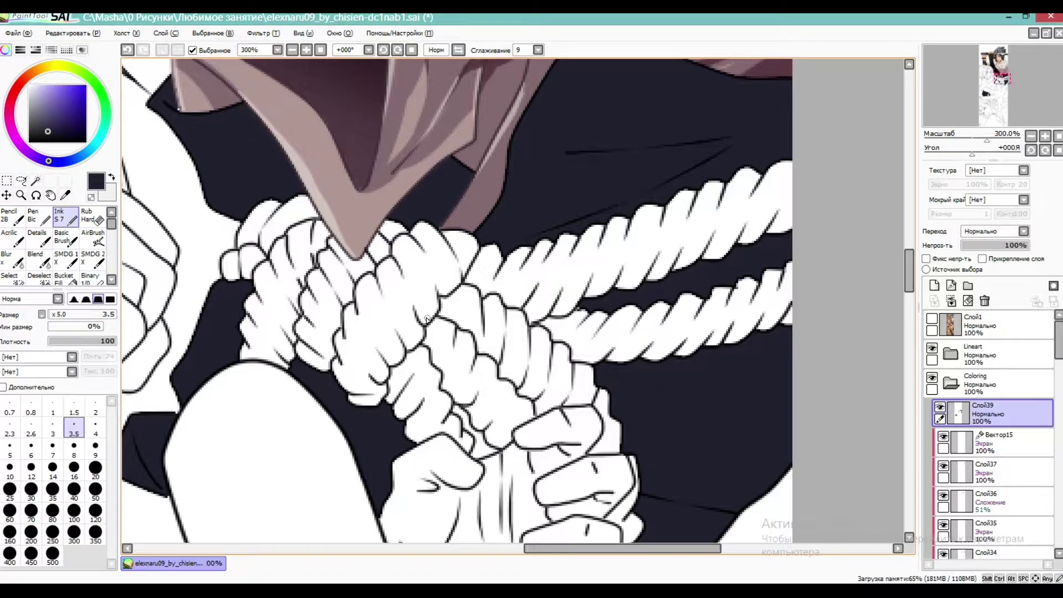
{"action": "scroll", "coordinate": [601, 302], "scroll_direction": "up", "scroll_amount": 1}
{"action": "scroll", "coordinate": [553, 310], "scroll_direction": "down", "scroll_amount": 3}
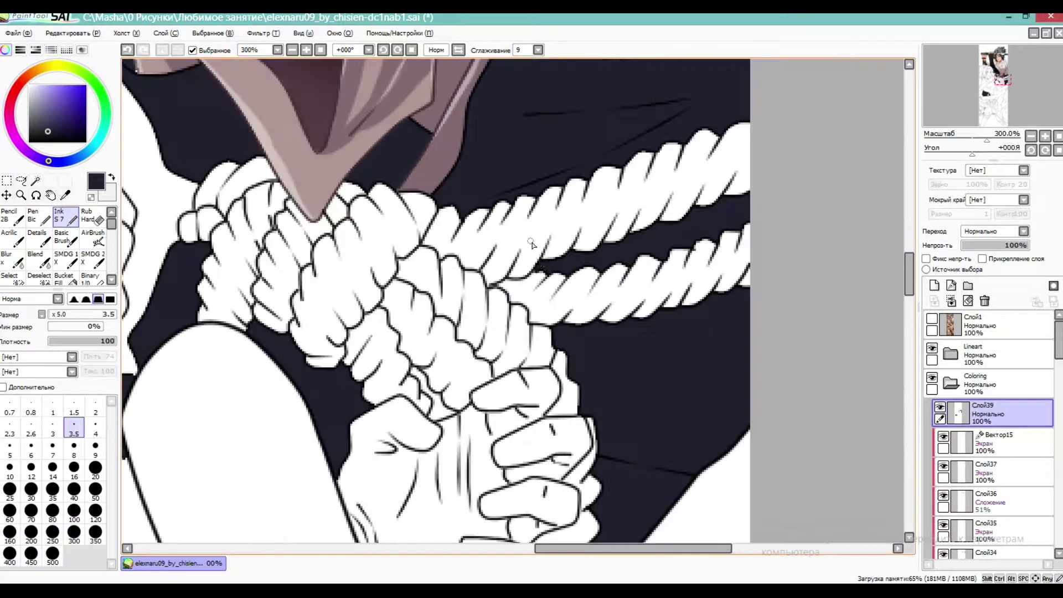
{"action": "scroll", "coordinate": [406, 389], "scroll_direction": "up", "scroll_amount": 5}
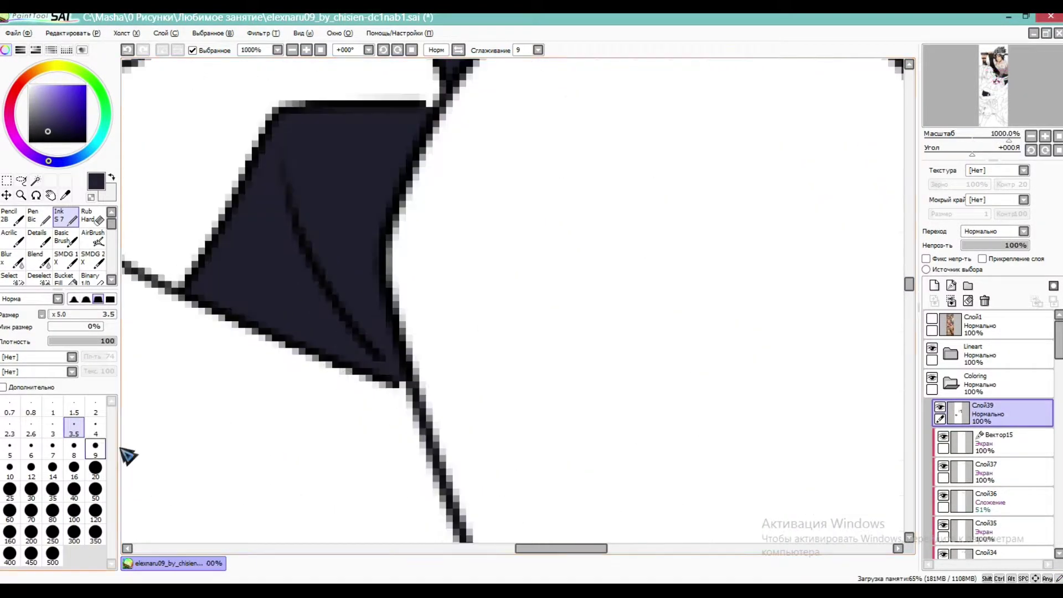
{"action": "left_click", "coordinate": [95, 413]}
{"action": "scroll", "coordinate": [484, 284], "scroll_direction": "down", "scroll_amount": 6}
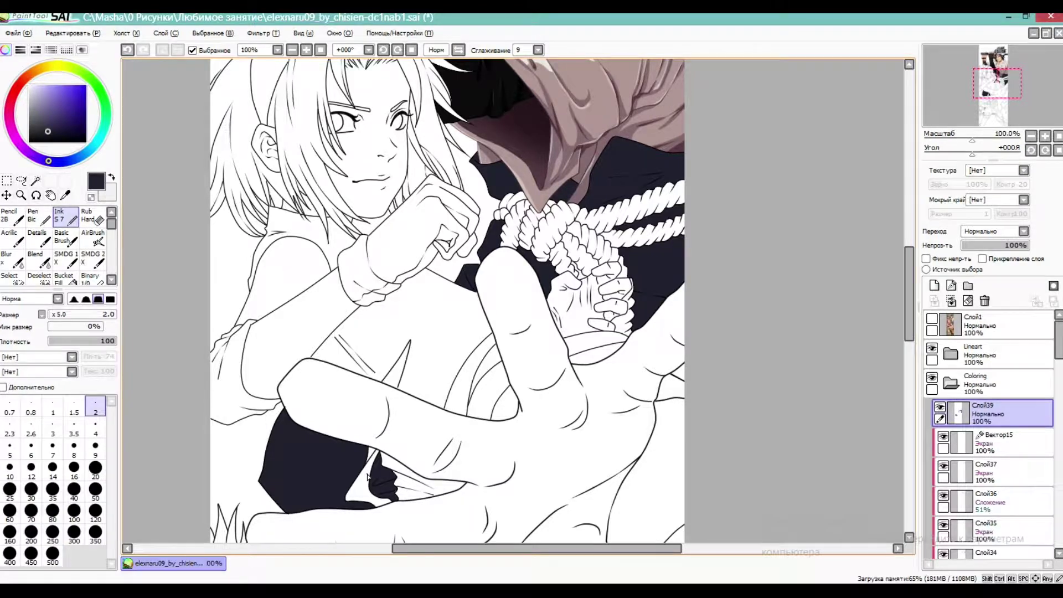
{"action": "scroll", "coordinate": [492, 341], "scroll_direction": "down", "scroll_amount": 1}
{"action": "scroll", "coordinate": [575, 298], "scroll_direction": "up", "scroll_amount": 1}
Lighten the navy cloth fill with a color adjustment filter
{"action": "left_click", "coordinate": [264, 32]}
{"action": "left_click", "coordinate": [273, 44]}
{"action": "left_click_drag", "start_coordinate": [861, 245], "coordinate": [879, 268]}
{"action": "left_click", "coordinate": [872, 268]}
{"action": "left_click", "coordinate": [870, 268]}
{"action": "left_click", "coordinate": [889, 292]}
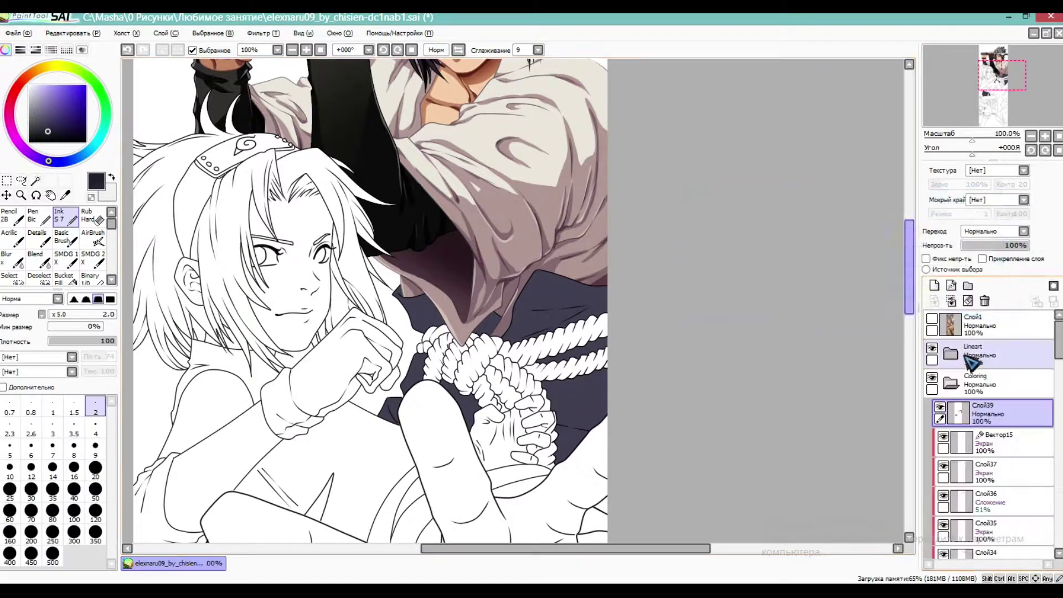
On a new clipped layer, paint near-black shadows on the cloth under the shirt's edges with the Ink brush at size 20
{"action": "left_click", "coordinate": [934, 285]}
{"action": "left_click", "coordinate": [982, 259]}
{"action": "left_click", "coordinate": [65, 195]}
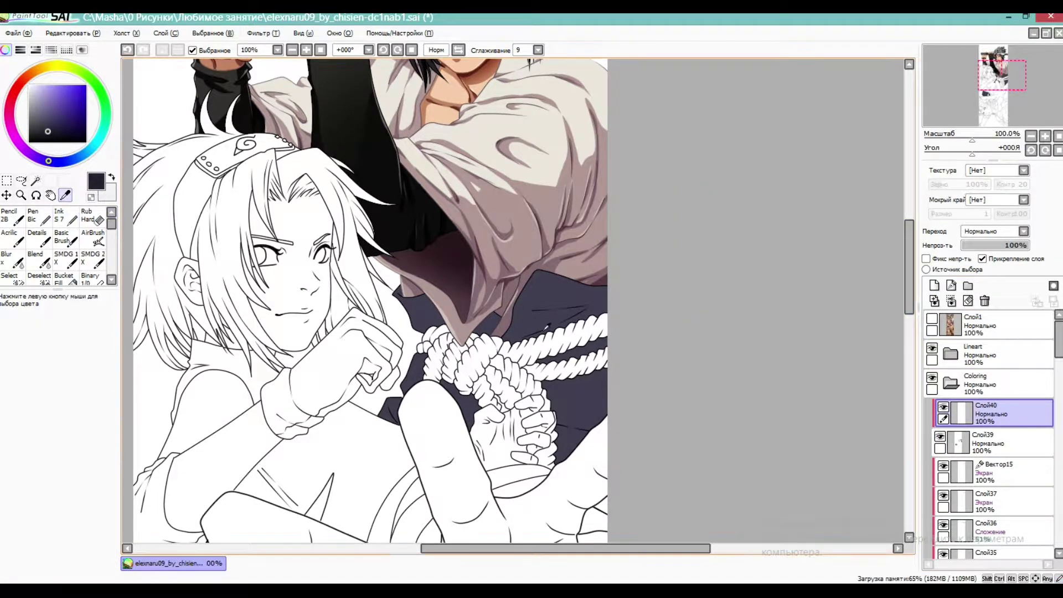
{"action": "scroll", "coordinate": [537, 332], "scroll_direction": "up", "scroll_amount": 1}
{"action": "left_click", "coordinate": [537, 332]}
{"action": "left_click", "coordinate": [48, 135]}
{"action": "left_click", "coordinate": [65, 217]}
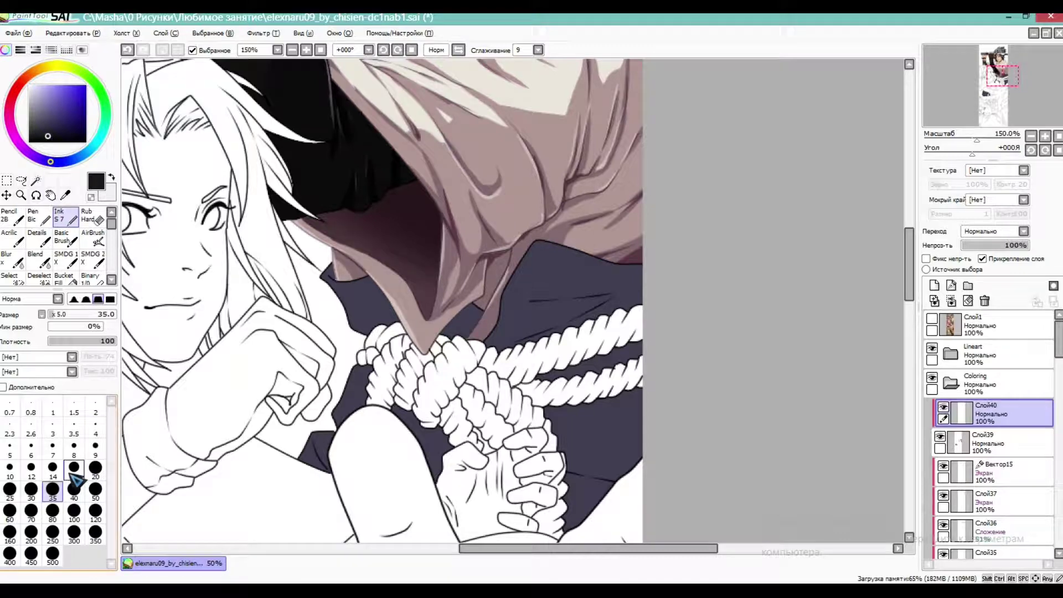
{"action": "left_click", "coordinate": [95, 467]}
{"action": "mouse_move", "coordinate": [344, 239]}
{"action": "left_mouse_down"}
{"action": "mouse_move", "coordinate": [330, 269]}
{"action": "mouse_move", "coordinate": [369, 278]}
{"action": "mouse_move", "coordinate": [362, 272]}
{"action": "mouse_move", "coordinate": [392, 346]}
{"action": "left_mouse_up"}
{"action": "mouse_move", "coordinate": [471, 310]}
{"action": "left_mouse_down"}
{"action": "mouse_move", "coordinate": [450, 340]}
{"action": "mouse_move", "coordinate": [474, 314]}
{"action": "left_mouse_up"}
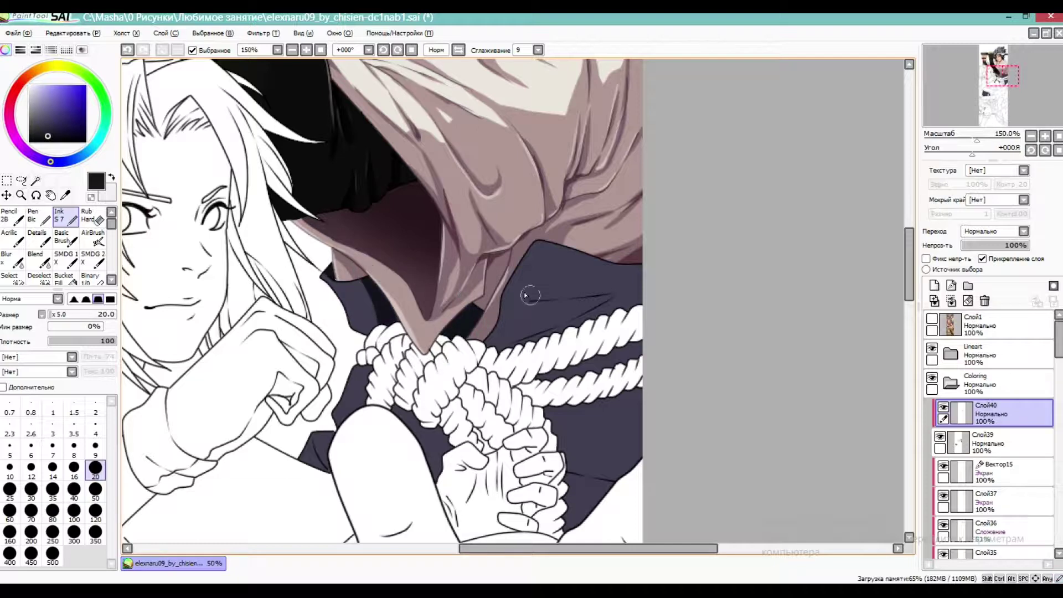
Paint shadows along the cloth folds above, between and below the ropes and beside the bound hand
{"action": "left_click_drag", "start_coordinate": [529, 257], "coordinate": [486, 354]}
{"action": "mouse_move", "coordinate": [508, 302]}
{"action": "left_mouse_down"}
{"action": "mouse_move", "coordinate": [611, 294]}
{"action": "mouse_move", "coordinate": [577, 297]}
{"action": "mouse_move", "coordinate": [592, 302]}
{"action": "mouse_move", "coordinate": [513, 335]}
{"action": "left_mouse_up"}
{"action": "left_click_drag", "start_coordinate": [586, 304], "coordinate": [480, 347]}
{"action": "left_click_drag", "start_coordinate": [516, 300], "coordinate": [590, 305]}
{"action": "left_click_drag", "start_coordinate": [529, 375], "coordinate": [609, 350]}
{"action": "mouse_move", "coordinate": [614, 495]}
{"action": "left_mouse_down"}
{"action": "mouse_move", "coordinate": [548, 474]}
{"action": "mouse_move", "coordinate": [608, 492]}
{"action": "mouse_move", "coordinate": [565, 498]}
{"action": "left_mouse_up"}
{"action": "mouse_move", "coordinate": [430, 410]}
{"action": "left_mouse_down"}
{"action": "mouse_move", "coordinate": [428, 444]}
{"action": "mouse_move", "coordinate": [462, 459]}
{"action": "left_mouse_up"}
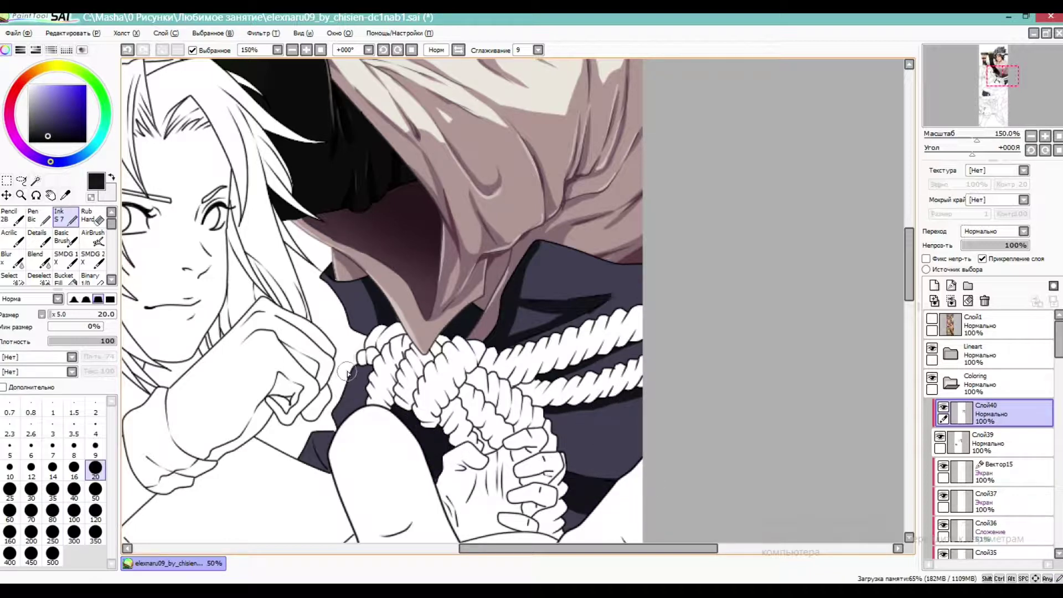
Shade the cloth between the long-haired character's raised fist and the large fingertip
{"action": "left_click_drag", "start_coordinate": [316, 432], "coordinate": [341, 469]}
{"action": "left_click_drag", "start_coordinate": [316, 432], "coordinate": [340, 469]}
{"action": "left_click_drag", "start_coordinate": [337, 407], "coordinate": [339, 360]}
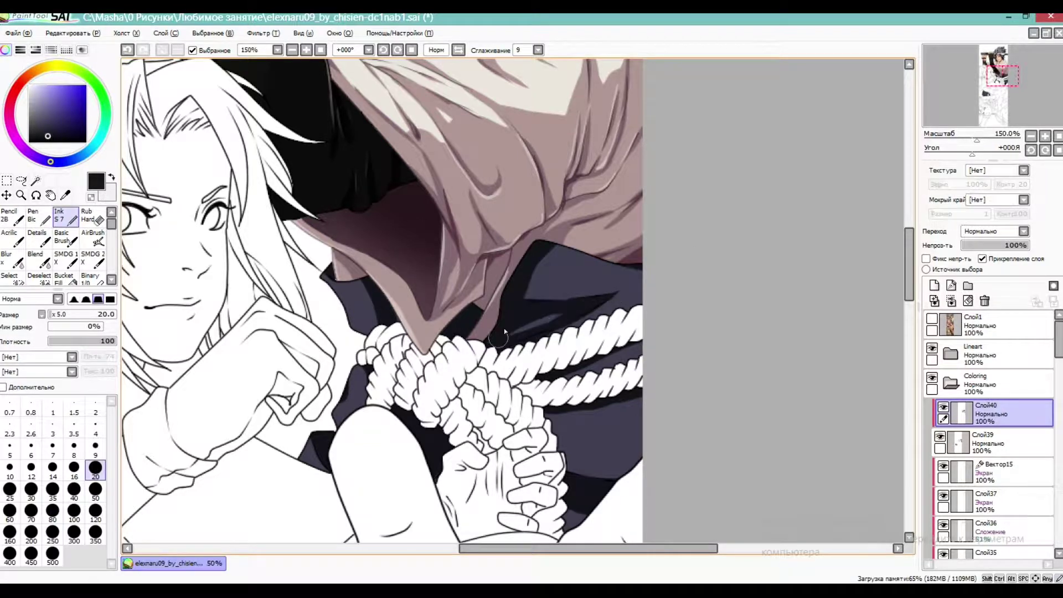
Paint shadows on the cloth between the large hand's fingers, undoing one unwanted stroke and switching briefly to the eraser
{"action": "left_click_drag", "start_coordinate": [953, 140], "coordinate": [978, 140]}
{"action": "left_click_drag", "start_coordinate": [1000, 73], "coordinate": [997, 85]}
{"action": "scroll", "coordinate": [997, 85], "scroll_direction": "down", "scroll_amount": 1}
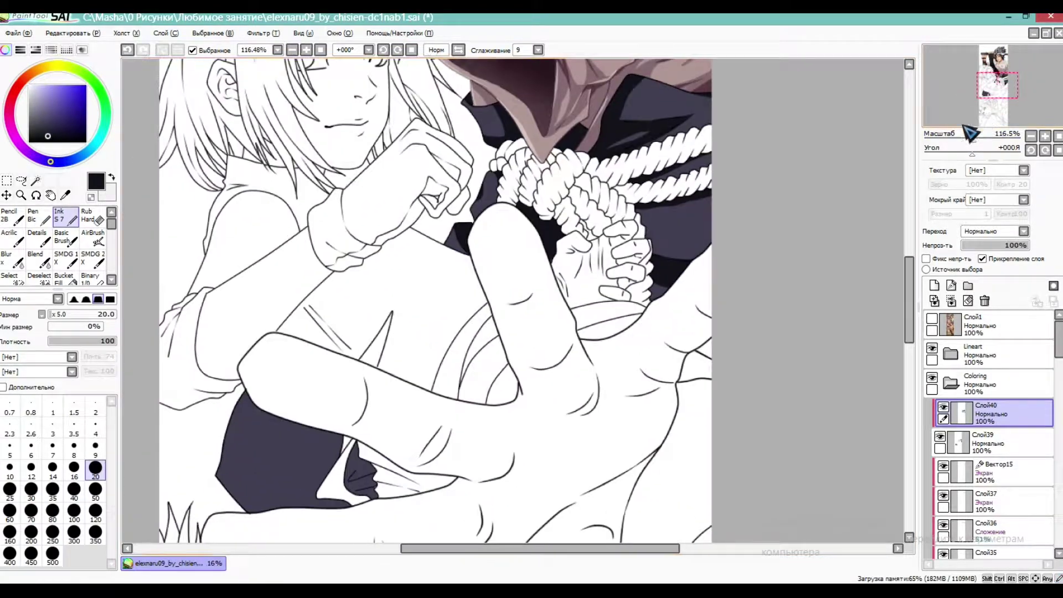
{"action": "key", "text": "e"}
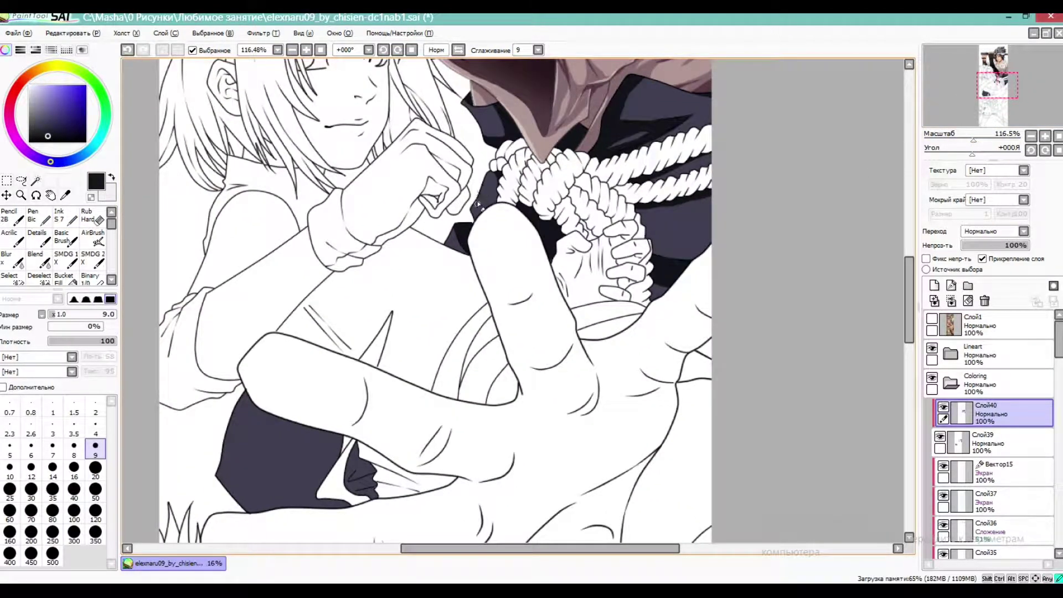
{"action": "key", "text": "e"}
{"action": "mouse_move", "coordinate": [329, 444]}
{"action": "left_mouse_down"}
{"action": "mouse_move", "coordinate": [308, 484]}
{"action": "mouse_move", "coordinate": [339, 514]}
{"action": "mouse_move", "coordinate": [319, 482]}
{"action": "mouse_move", "coordinate": [333, 456]}
{"action": "mouse_move", "coordinate": [345, 472]}
{"action": "mouse_move", "coordinate": [354, 454]}
{"action": "mouse_move", "coordinate": [368, 455]}
{"action": "mouse_move", "coordinate": [379, 479]}
{"action": "left_mouse_up"}
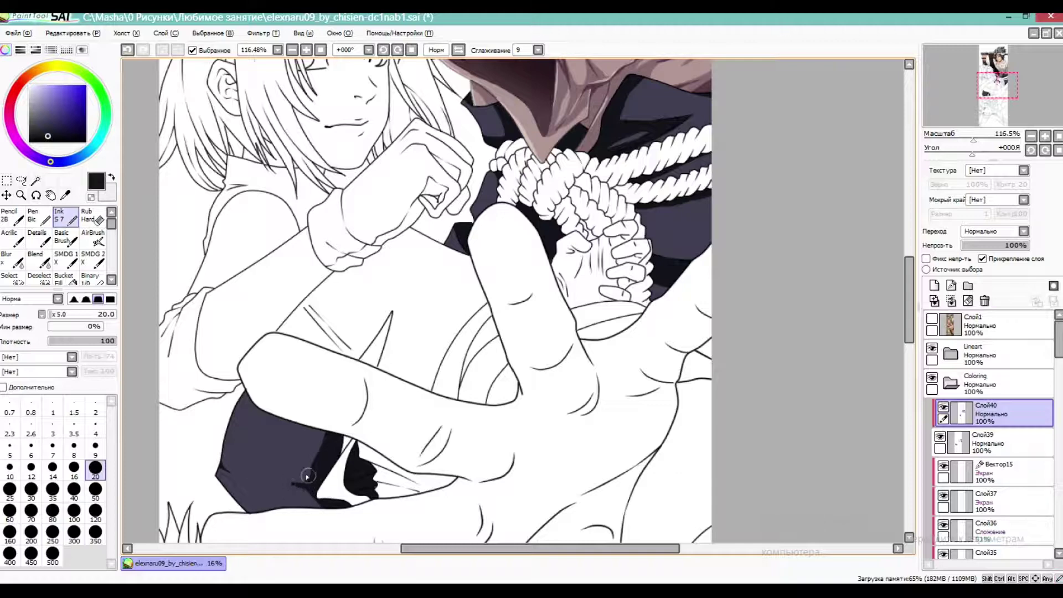
{"action": "mouse_move", "coordinate": [299, 473]}
{"action": "left_mouse_down"}
{"action": "mouse_move", "coordinate": [324, 474]}
{"action": "mouse_move", "coordinate": [298, 500]}
{"action": "left_mouse_up"}
{"action": "key", "text": "ctrl+z"}
{"action": "left_click_drag", "start_coordinate": [312, 473], "coordinate": [316, 482]}
{"action": "key", "text": "e"}
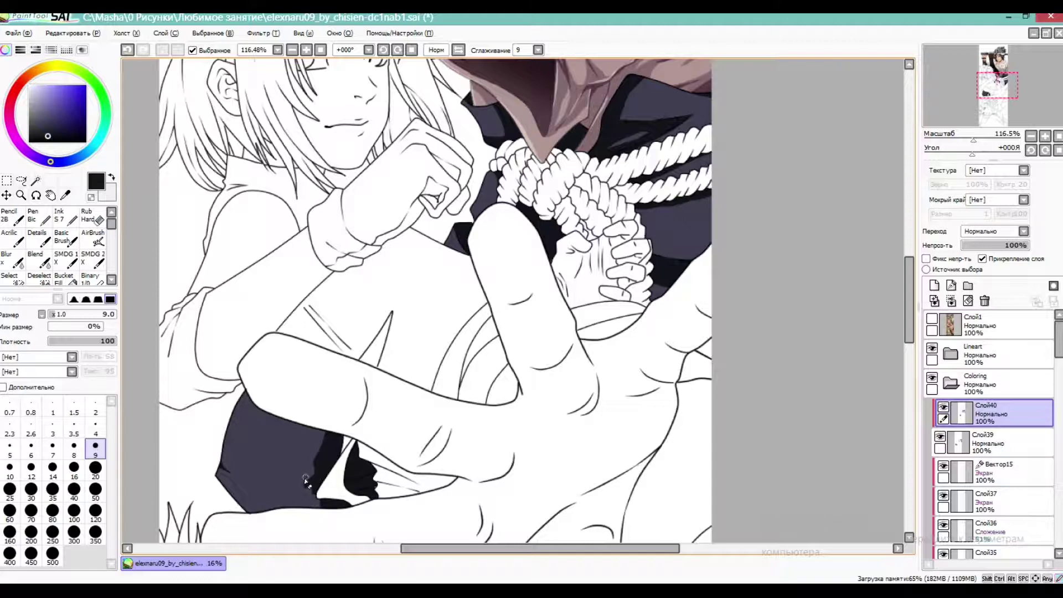
{"action": "key", "text": "n"}
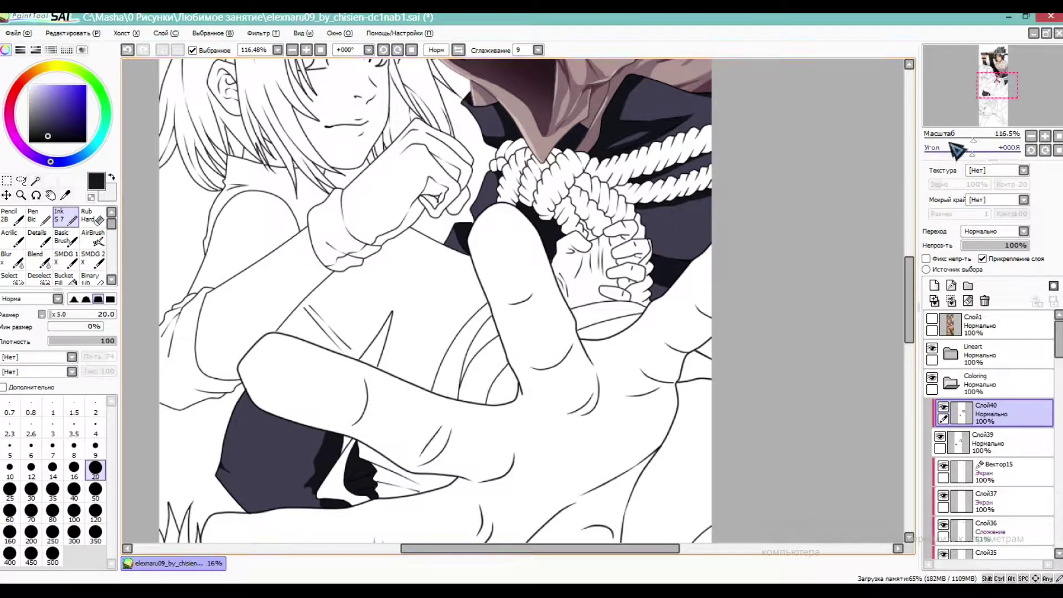
Extend the shadows on the cloth beside the fist, under the knot and along the folds near the ropes
{"action": "left_click_drag", "start_coordinate": [962, 115], "coordinate": [967, 106]}
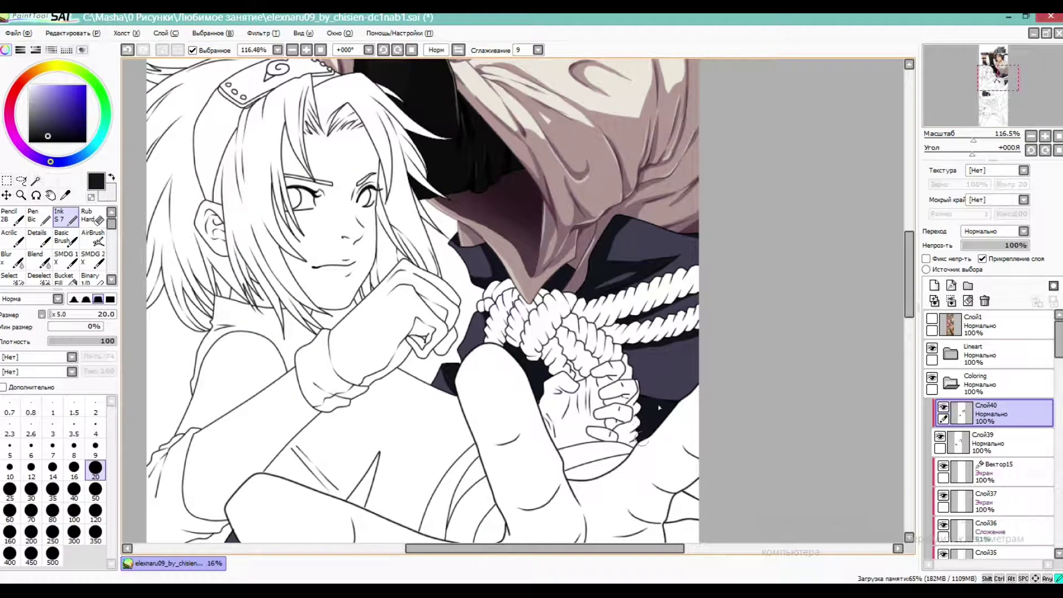
{"action": "left_click_drag", "start_coordinate": [436, 356], "coordinate": [429, 406]}
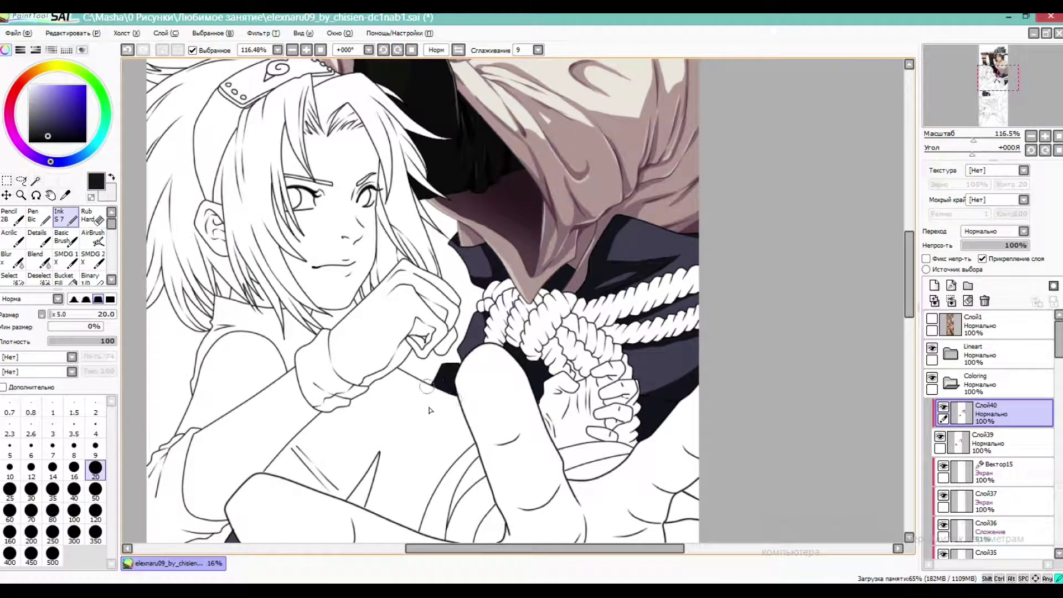
{"action": "left_click_drag", "start_coordinate": [490, 317], "coordinate": [475, 359]}
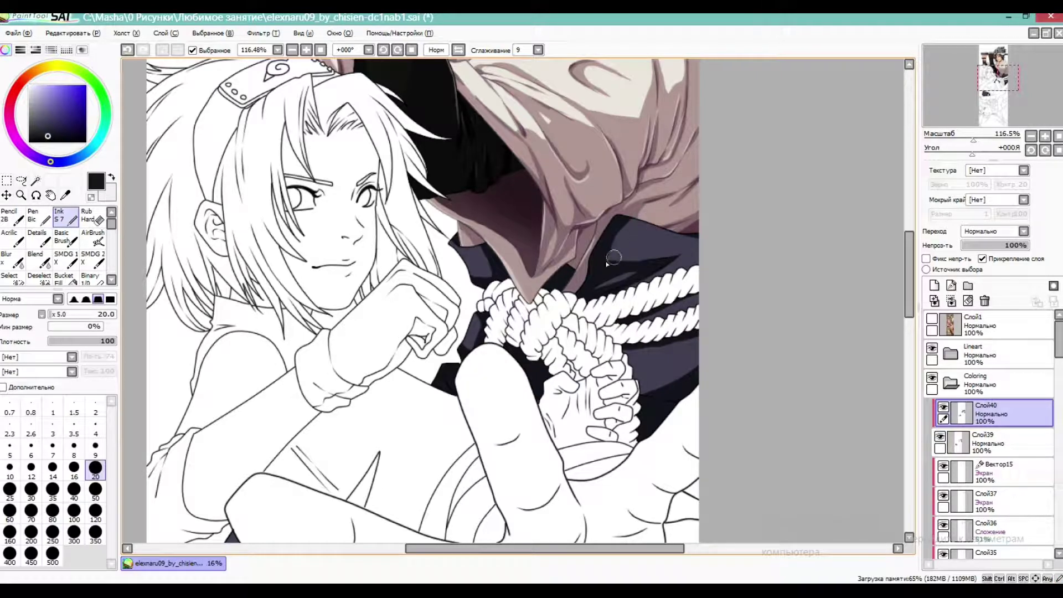
{"action": "mouse_move", "coordinate": [652, 244]}
{"action": "left_mouse_down"}
{"action": "mouse_move", "coordinate": [620, 264]}
{"action": "mouse_move", "coordinate": [665, 227]}
{"action": "mouse_move", "coordinate": [582, 306]}
{"action": "mouse_move", "coordinate": [691, 216]}
{"action": "left_mouse_up"}
{"action": "left_click_drag", "start_coordinate": [652, 340], "coordinate": [629, 364]}
On another clipped layer, paint deeper black shadows in the cloth folds above the ropes with the Ink brush at size 14
{"action": "left_click", "coordinate": [934, 285]}
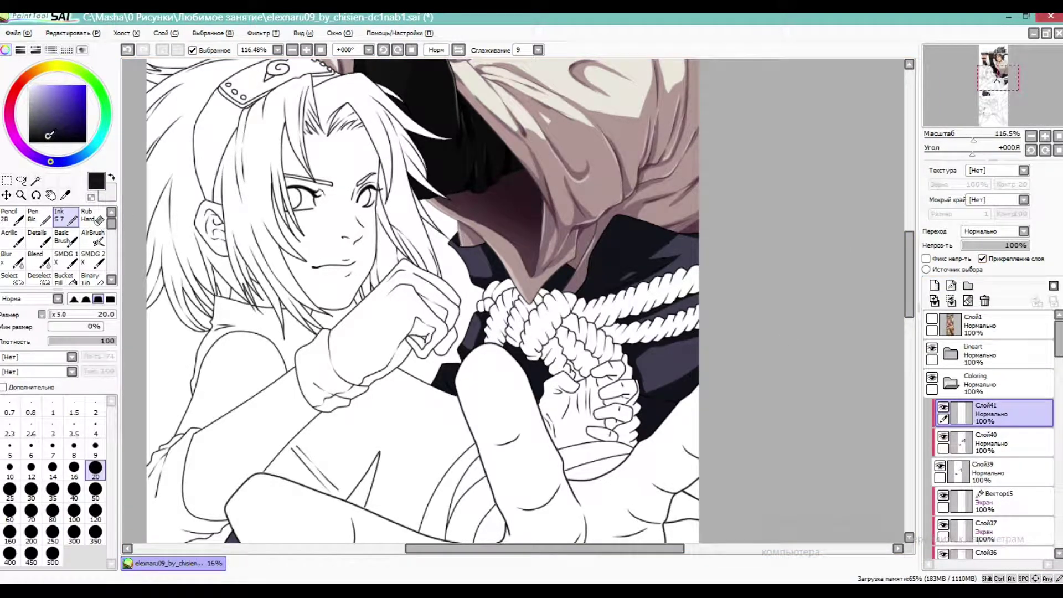
{"action": "left_click", "coordinate": [53, 468]}
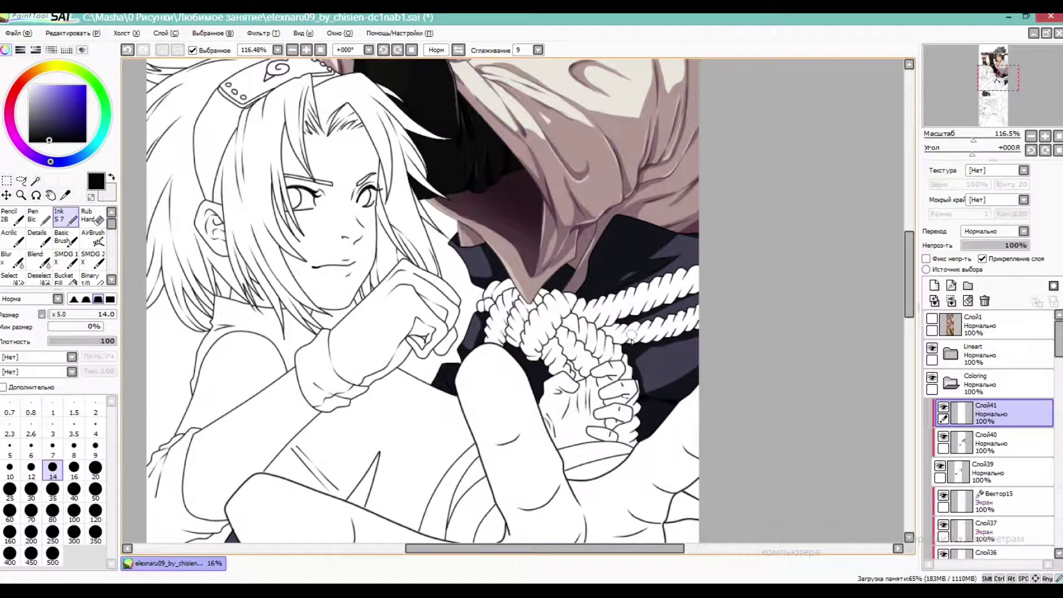
{"action": "left_click_drag", "start_coordinate": [973, 139], "coordinate": [979, 142]}
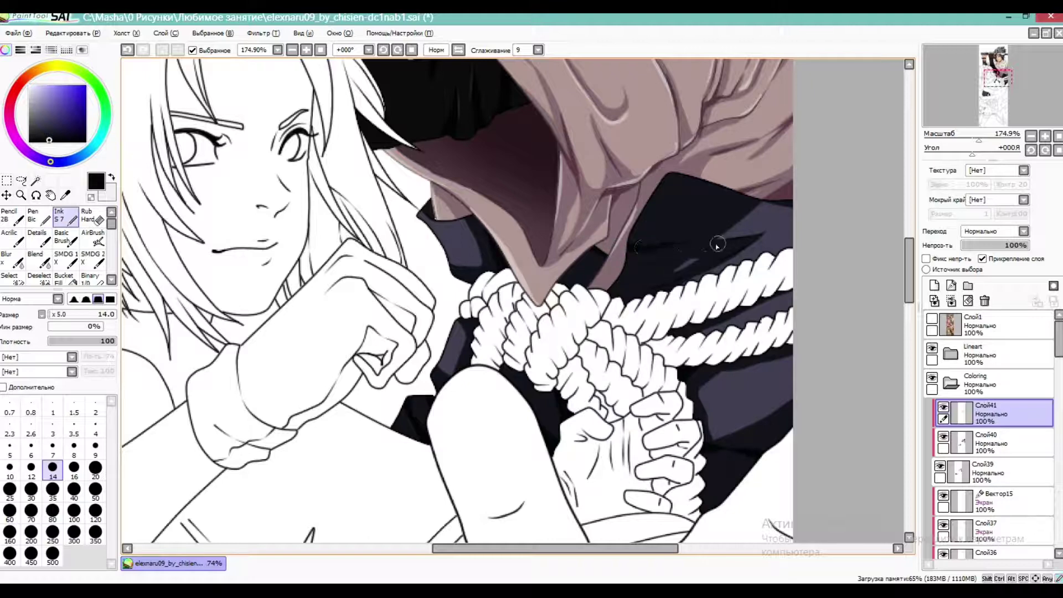
{"action": "left_click_drag", "start_coordinate": [674, 243], "coordinate": [749, 236]}
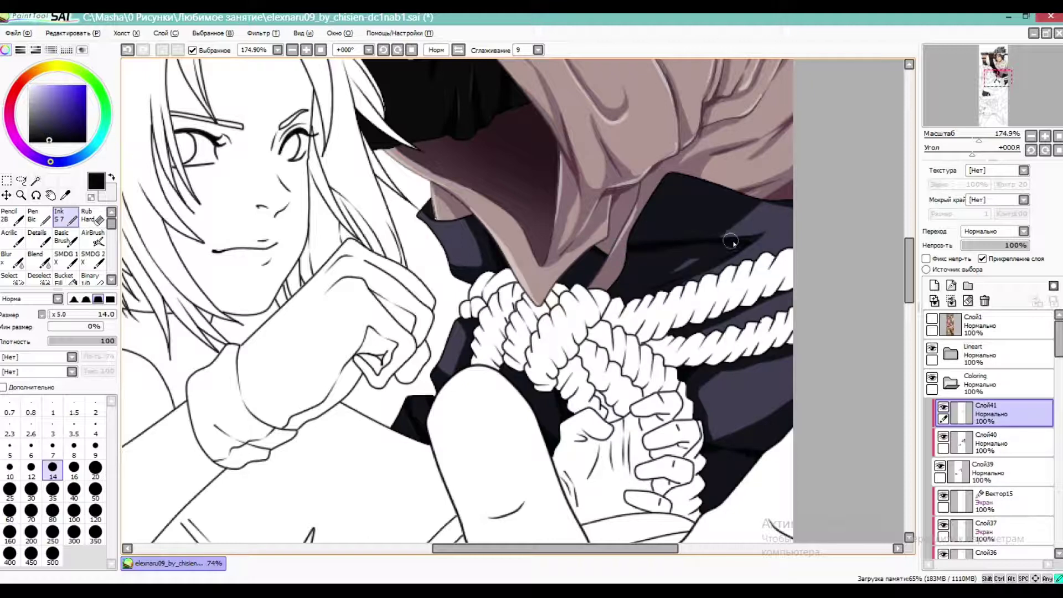
{"action": "mouse_move", "coordinate": [701, 260]}
{"action": "left_mouse_down"}
{"action": "mouse_move", "coordinate": [637, 286]}
{"action": "mouse_move", "coordinate": [665, 282]}
{"action": "left_mouse_up"}
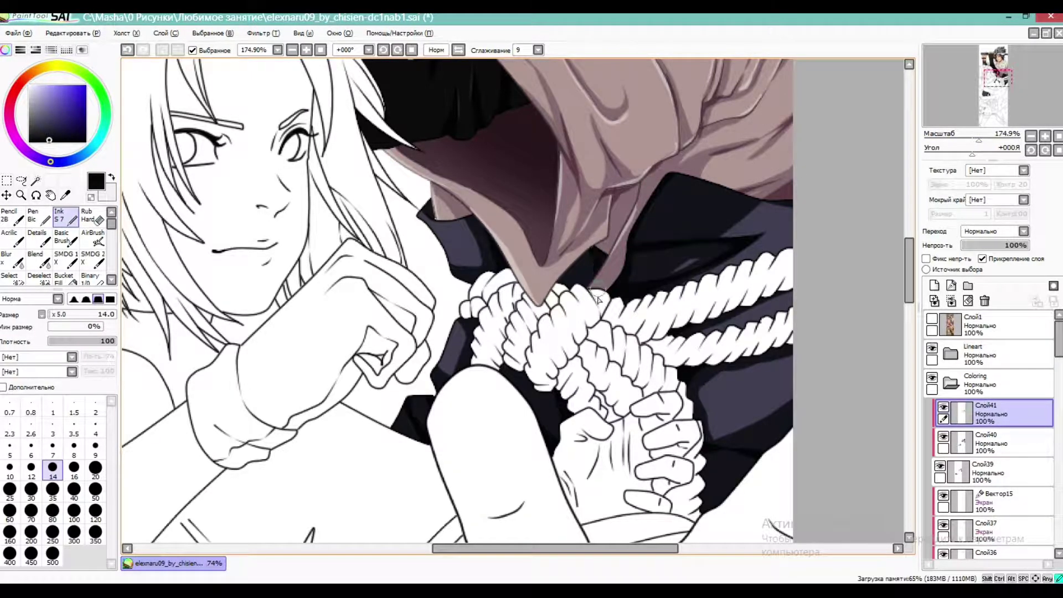
Refine the deep cloth shadow beside the shirt's edge above the knot with the eraser, then return to the Ink brush
{"action": "mouse_move", "coordinate": [978, 141]}
{"action": "left_mouse_down"}
{"action": "mouse_move", "coordinate": [967, 143]}
{"action": "mouse_move", "coordinate": [992, 145]}
{"action": "left_mouse_up"}
{"action": "key", "text": "e"}
{"action": "left_click_drag", "start_coordinate": [474, 276], "coordinate": [462, 297]}
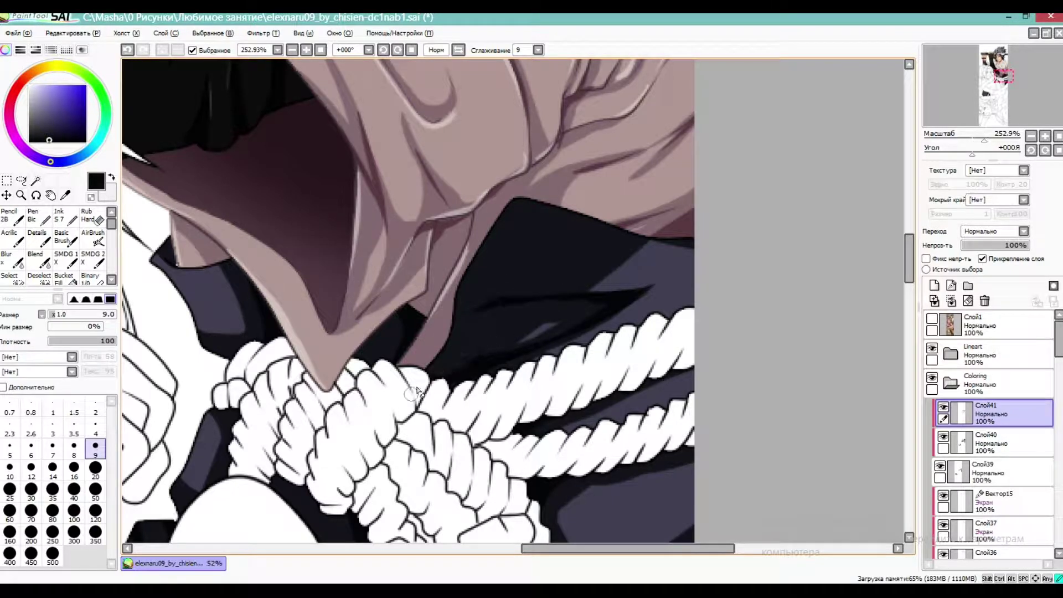
{"action": "key", "text": "e"}
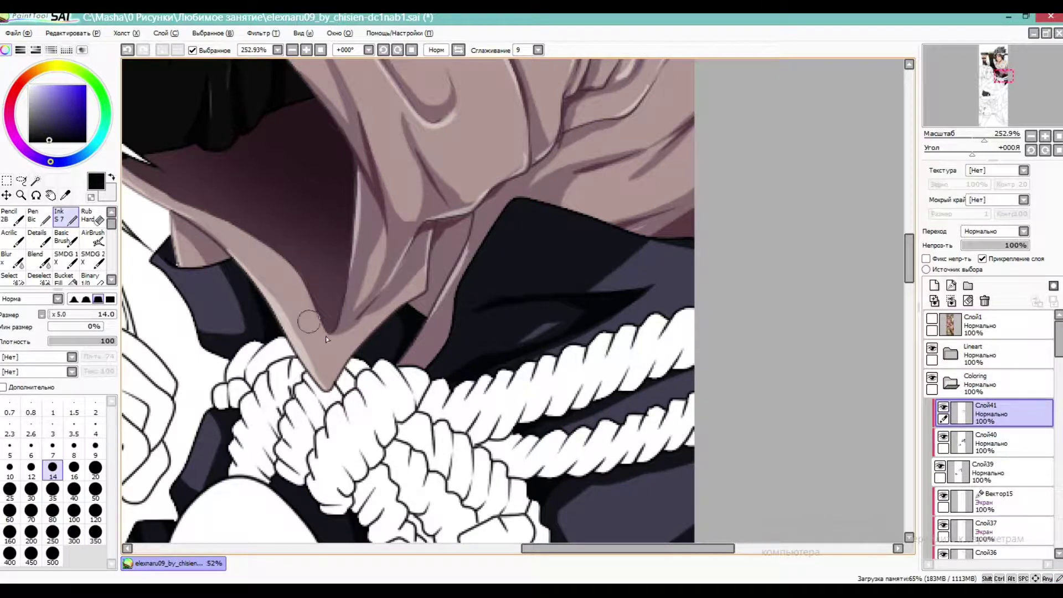
On the base cloth layer Слой39, sample the cloth's navy and ready the Ink brush at size 4
{"action": "left_click", "coordinate": [939, 466]}
{"action": "left_click", "coordinate": [939, 466]}
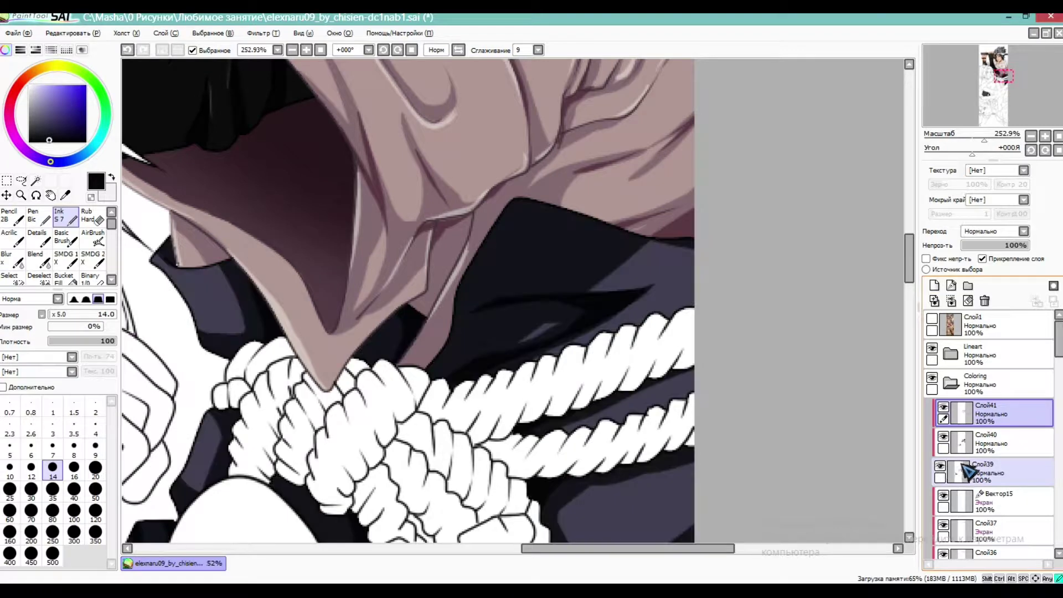
{"action": "left_click", "coordinate": [966, 471]}
{"action": "left_click", "coordinate": [66, 195]}
{"action": "left_click", "coordinate": [130, 174]}
{"action": "left_click", "coordinate": [203, 286]}
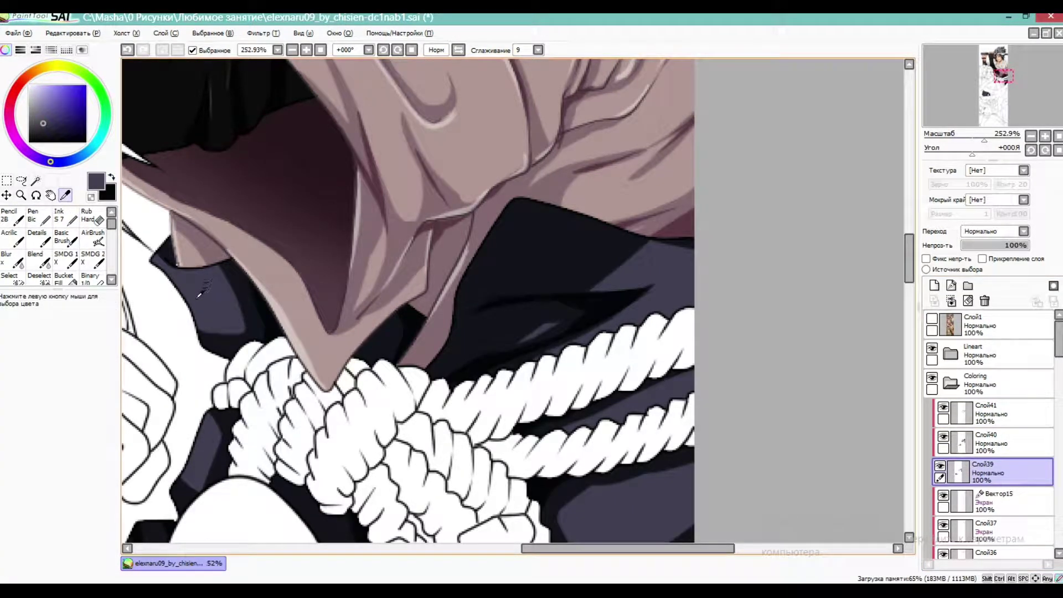
{"action": "left_click", "coordinate": [59, 222]}
{"action": "left_click", "coordinate": [97, 426]}
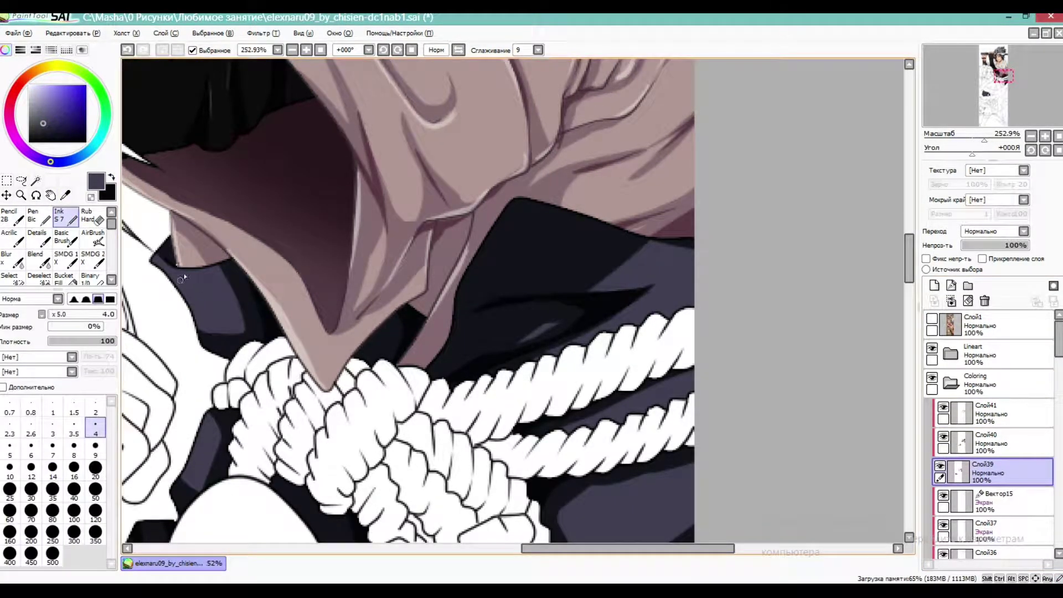
Add a clipped layer above Слой41 and choose a lighter greyish blue for cloth highlights with the Ink brush
{"action": "mouse_move", "coordinate": [985, 140]}
{"action": "left_mouse_down"}
{"action": "mouse_move", "coordinate": [956, 139]}
{"action": "mouse_move", "coordinate": [972, 139]}
{"action": "mouse_move", "coordinate": [978, 116]}
{"action": "mouse_move", "coordinate": [984, 140]}
{"action": "left_mouse_up"}
{"action": "left_click", "coordinate": [970, 411]}
{"action": "left_click", "coordinate": [934, 285]}
{"action": "left_click", "coordinate": [982, 258]}
{"action": "key", "text": "alt"}
{"action": "left_click", "coordinate": [37, 110]}
{"action": "left_click", "coordinate": [65, 216]}
{"action": "left_click_drag", "start_coordinate": [971, 105], "coordinate": [944, 110]}
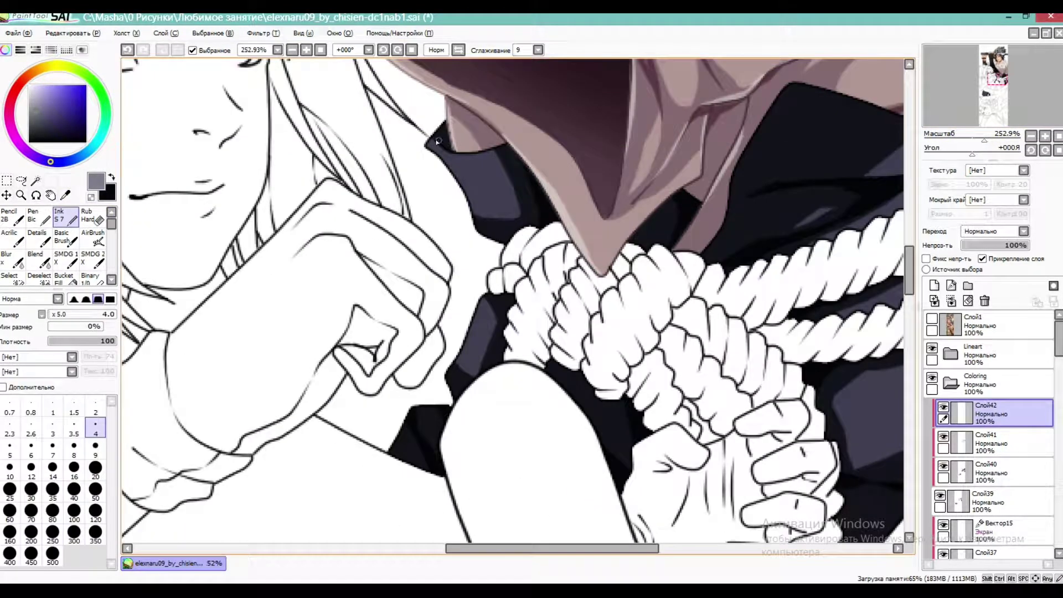
Paint light edge highlights with the Ink brush at size 7 on the cloth beside the knot, under the fist and between the large hand's fingers
{"action": "left_click", "coordinate": [52, 449]}
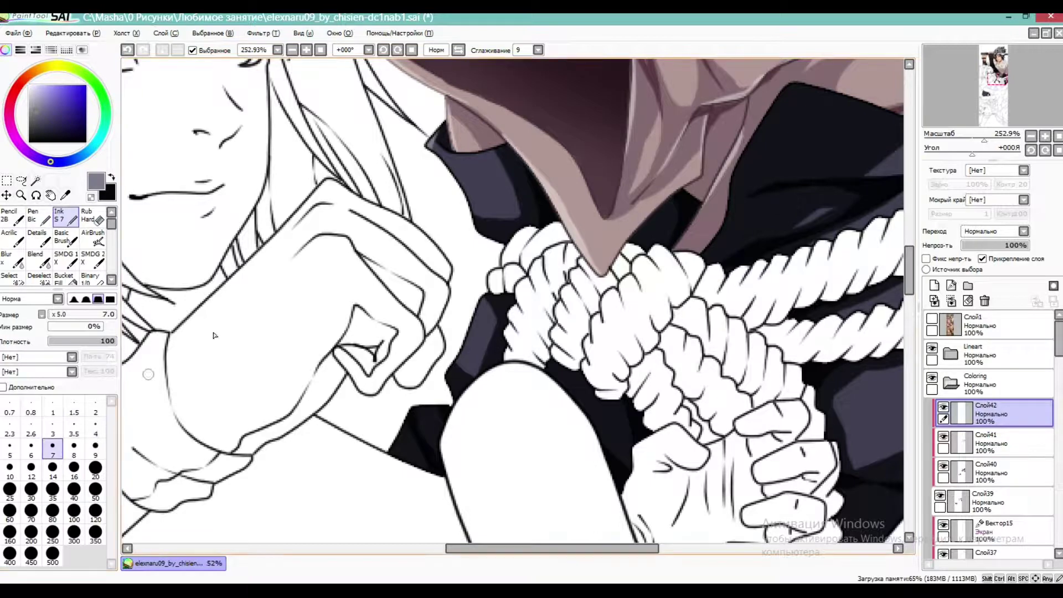
{"action": "left_click_drag", "start_coordinate": [463, 193], "coordinate": [489, 245]}
{"action": "left_click_drag", "start_coordinate": [485, 295], "coordinate": [450, 371]}
{"action": "mouse_move", "coordinate": [411, 410]}
{"action": "left_mouse_down"}
{"action": "mouse_move", "coordinate": [436, 406]}
{"action": "mouse_move", "coordinate": [391, 452]}
{"action": "left_mouse_up"}
{"action": "left_click_drag", "start_coordinate": [1010, 95], "coordinate": [999, 109]}
{"action": "mouse_move", "coordinate": [408, 225]}
{"action": "left_mouse_down"}
{"action": "mouse_move", "coordinate": [371, 382]}
{"action": "mouse_move", "coordinate": [484, 452]}
{"action": "left_mouse_up"}
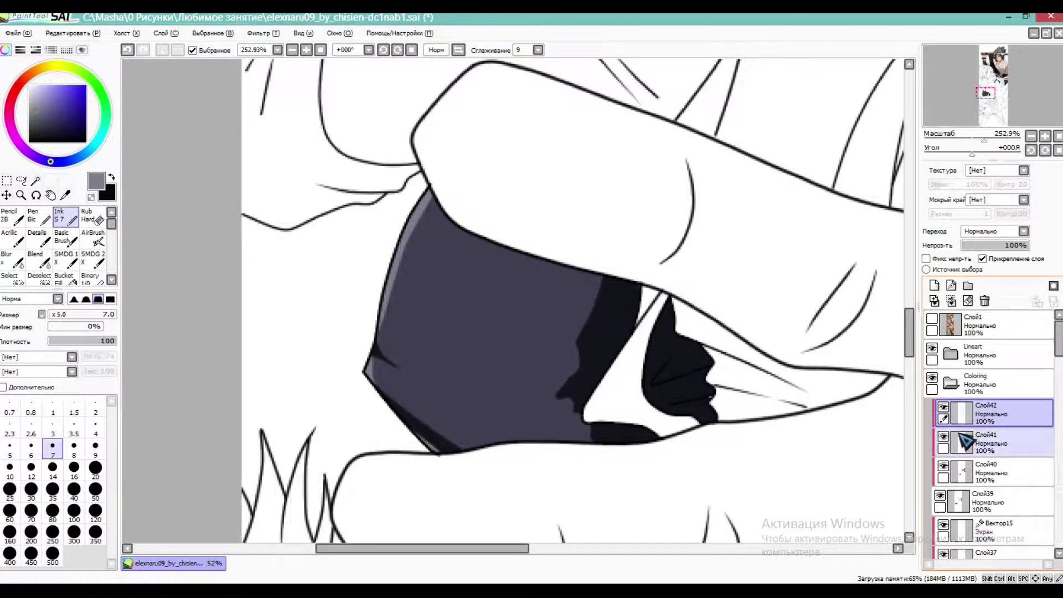
Return to the deep-shadow layer Слой41 and sample near-black from the artwork for the Ink brush
{"action": "left_click", "coordinate": [969, 461]}
{"action": "left_click", "coordinate": [966, 435]}
{"action": "left_click_drag", "start_coordinate": [961, 114], "coordinate": [977, 100]}
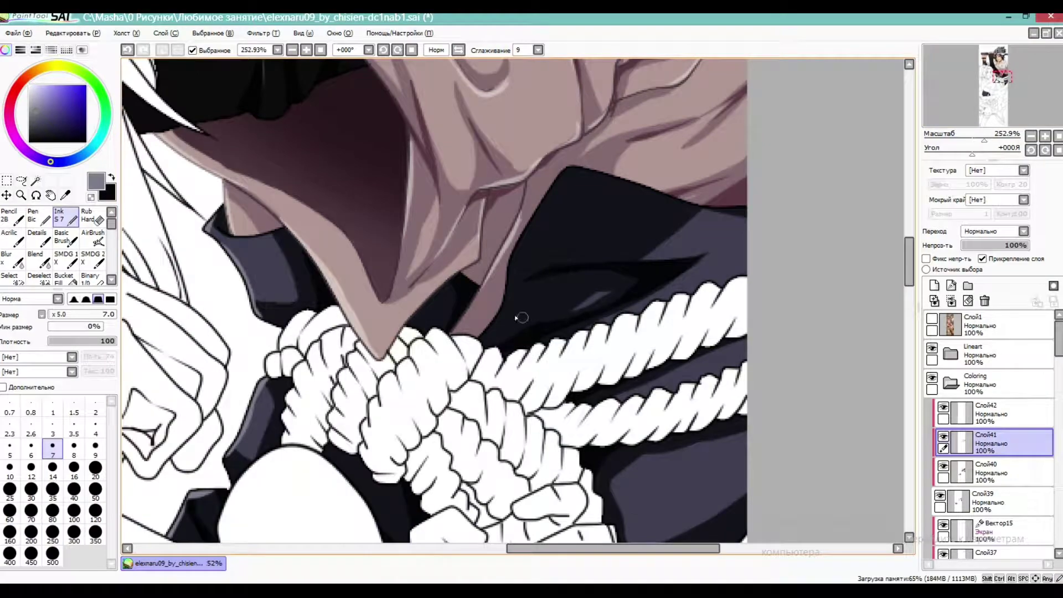
{"action": "left_click", "coordinate": [111, 177]}
{"action": "left_click", "coordinate": [65, 195]}
{"action": "left_click_drag", "start_coordinate": [995, 75], "coordinate": [982, 94]}
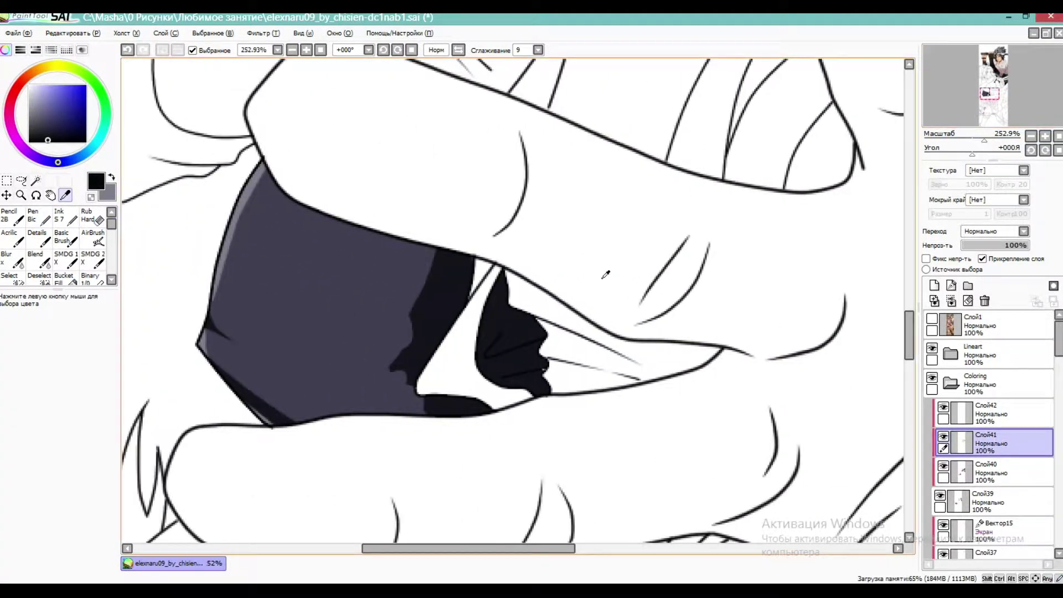
{"action": "left_click", "coordinate": [65, 216]}
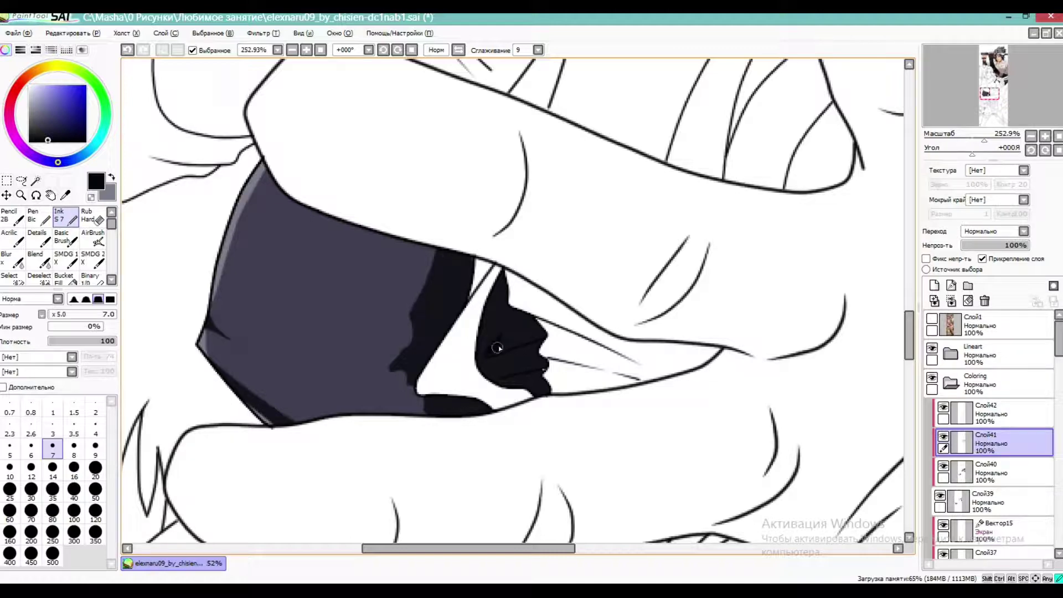
Paint deep black fold shadows on the small dark cloth piece between the large hand's fingers
{"action": "left_click_drag", "start_coordinate": [959, 121], "coordinate": [976, 108]}
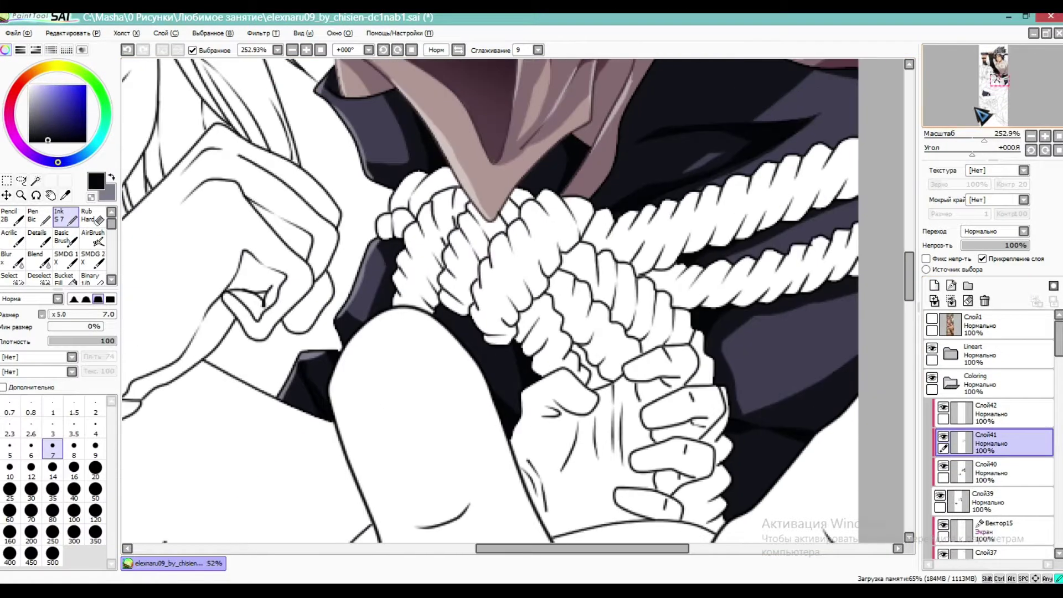
{"action": "double_click", "coordinate": [946, 443]}
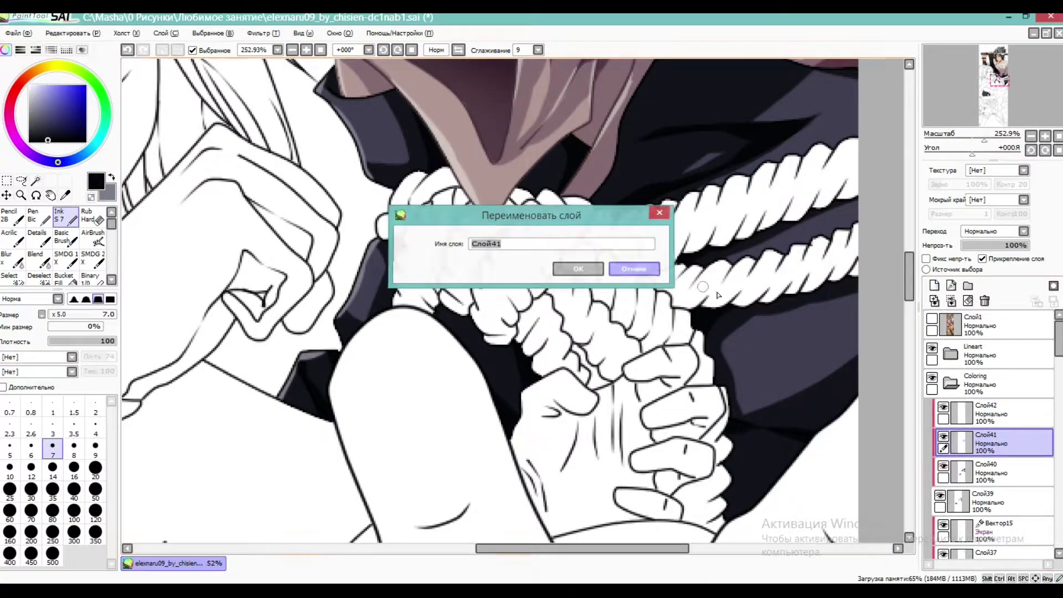
{"action": "key", "text": "Return"}
{"action": "left_click", "coordinate": [943, 437]}
{"action": "left_click_drag", "start_coordinate": [978, 104], "coordinate": [967, 117]}
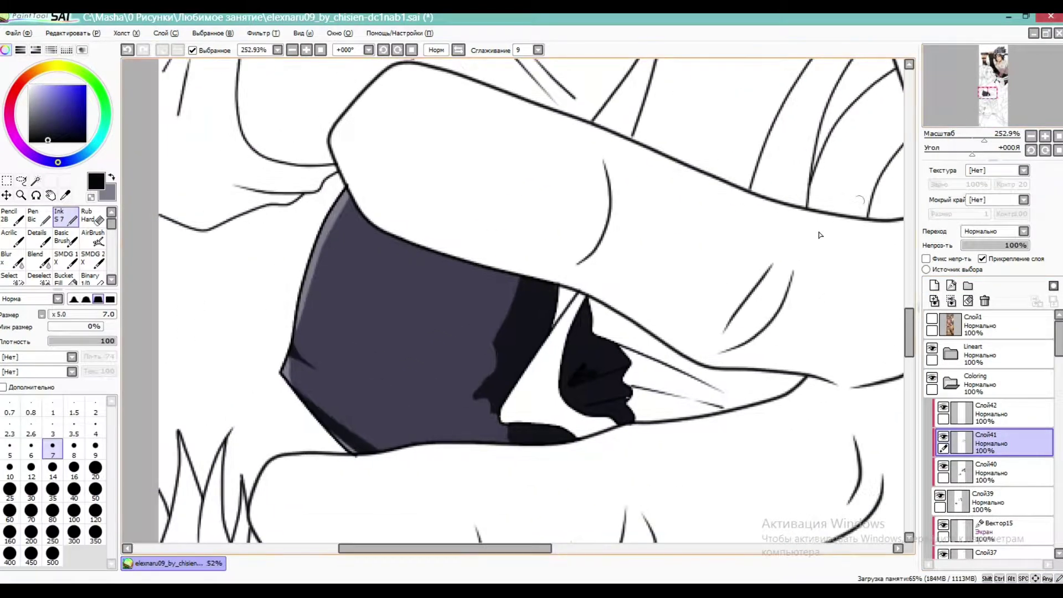
{"action": "mouse_move", "coordinate": [587, 364]}
{"action": "left_mouse_down"}
{"action": "mouse_move", "coordinate": [615, 366]}
{"action": "mouse_move", "coordinate": [596, 373]}
{"action": "mouse_move", "coordinate": [628, 346]}
{"action": "left_mouse_up"}
{"action": "left_click_drag", "start_coordinate": [582, 407], "coordinate": [630, 400]}
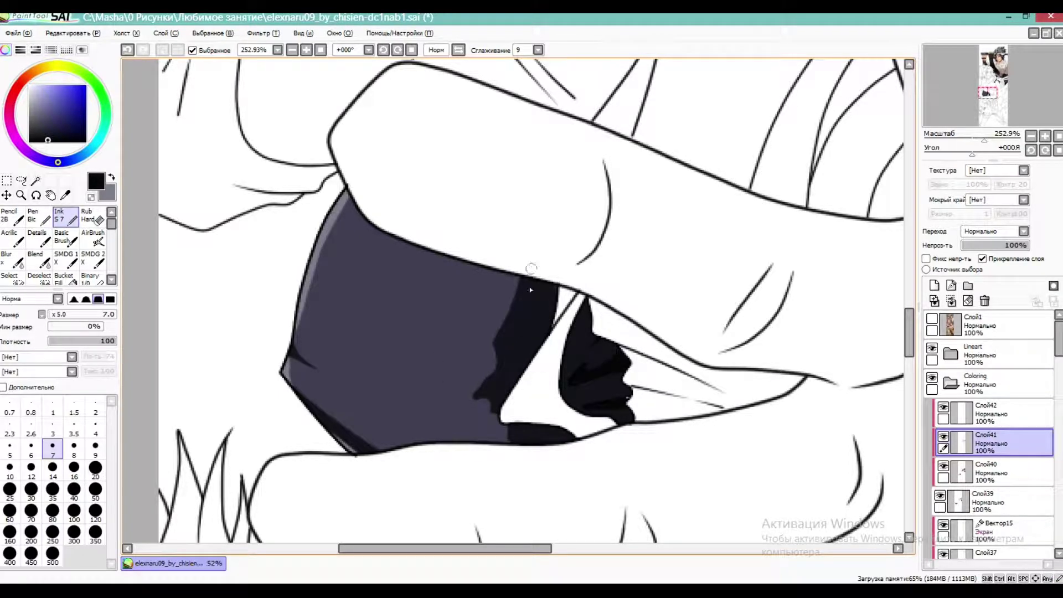
With the Lineart folder active, select the outer rope strands of the knot beside the shirt's point using the Magic Wand
{"action": "left_click_drag", "start_coordinate": [984, 139], "coordinate": [959, 139]}
{"action": "mouse_move", "coordinate": [959, 121]}
{"action": "left_mouse_down"}
{"action": "mouse_move", "coordinate": [972, 102]}
{"action": "mouse_move", "coordinate": [973, 140]}
{"action": "mouse_move", "coordinate": [976, 113]}
{"action": "left_mouse_up"}
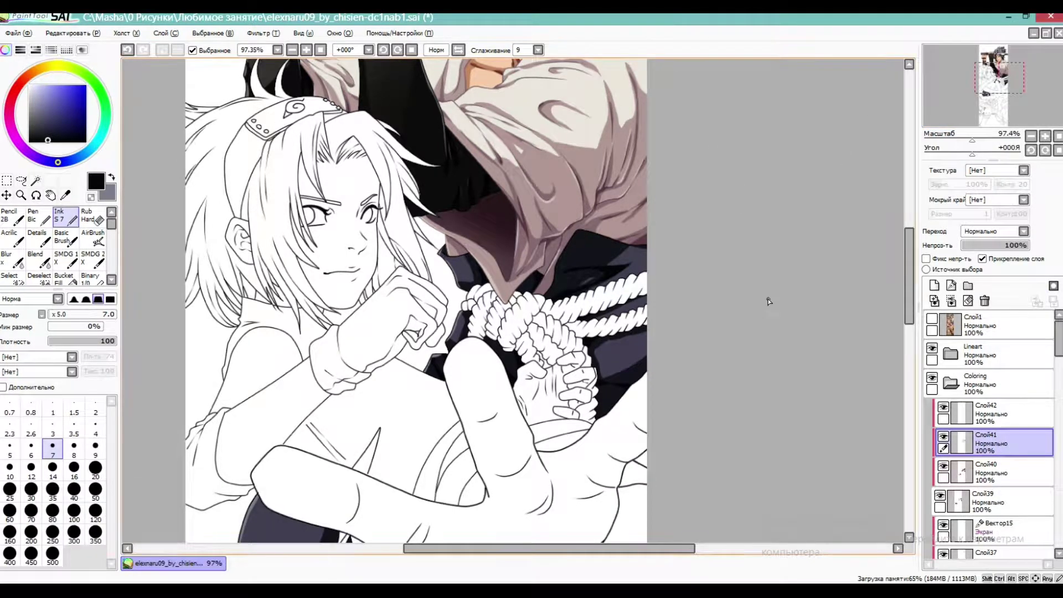
{"action": "left_click", "coordinate": [1019, 356]}
{"action": "left_click", "coordinate": [35, 180]}
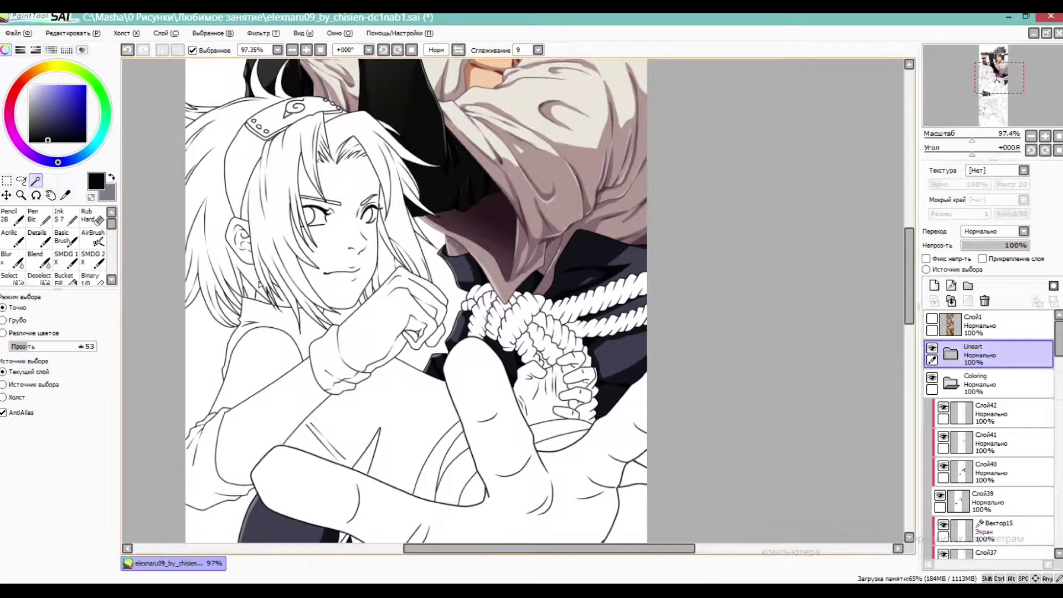
{"action": "scroll", "coordinate": [578, 297], "scroll_direction": "up", "scroll_amount": 4}
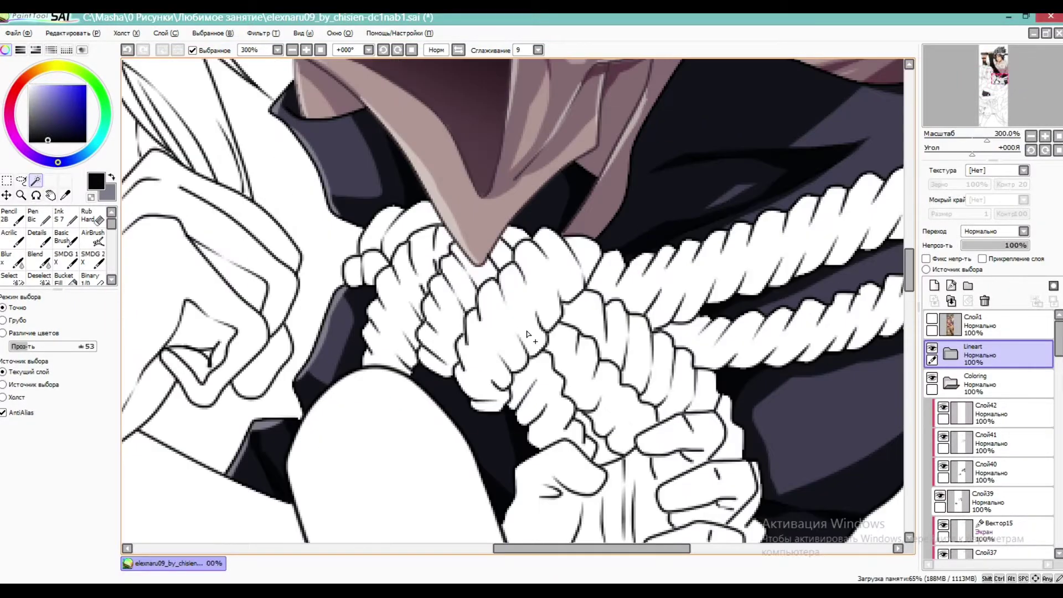
{"action": "scroll", "coordinate": [505, 355], "scroll_direction": "down", "scroll_amount": 1}
{"action": "scroll", "coordinate": [422, 319], "scroll_direction": "up", "scroll_amount": 2}
{"action": "left_click", "coordinate": [406, 244]}
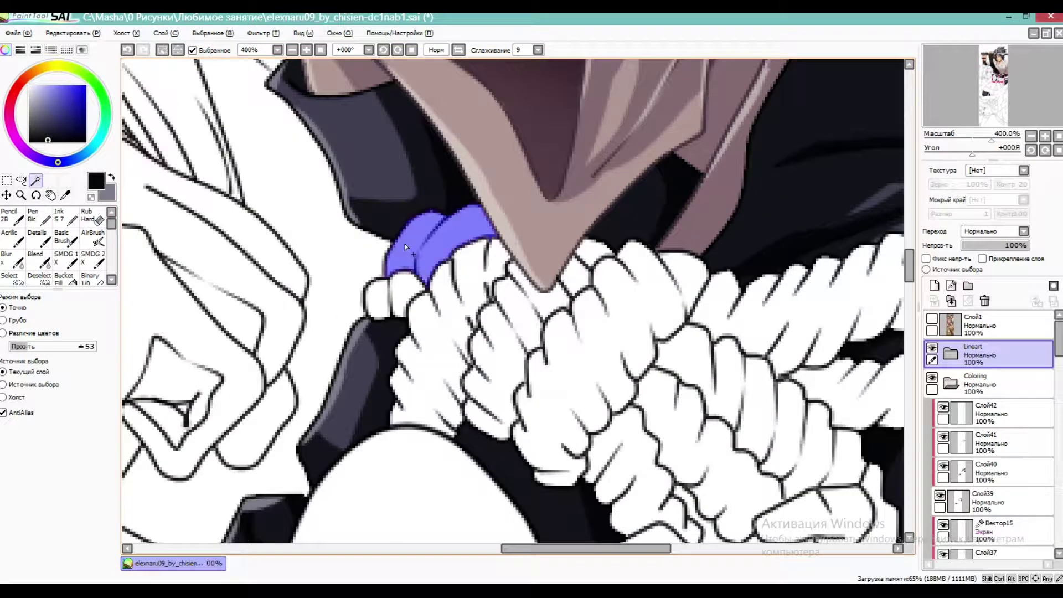
{"action": "left_click", "coordinate": [400, 290]}
{"action": "left_click", "coordinate": [379, 303]}
{"action": "left_click", "coordinate": [435, 321]}
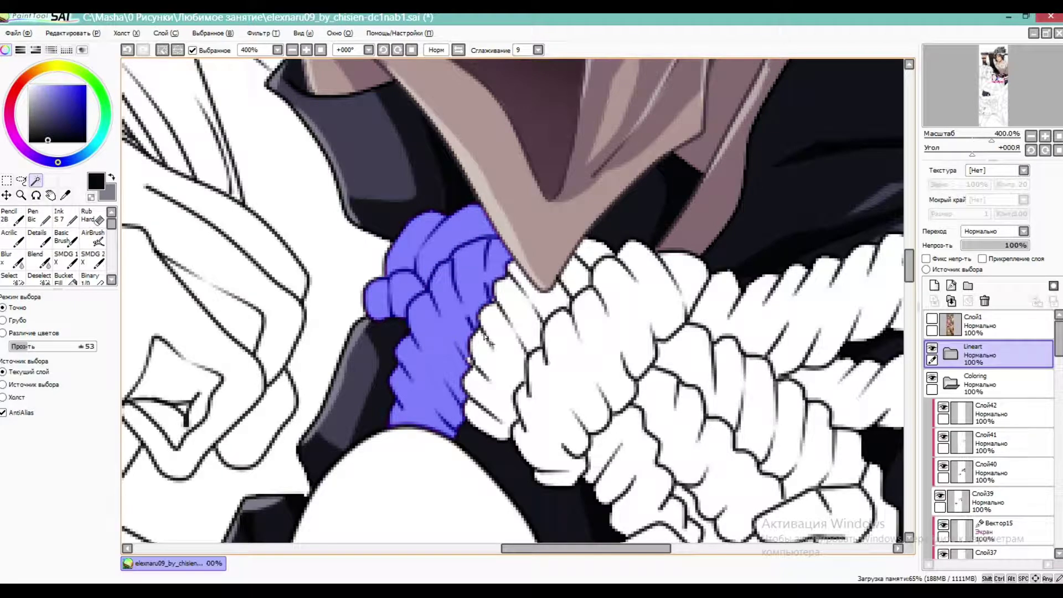
Add the knot's remaining strands and the two ropes stretching across the cloth to the selection
{"action": "left_click", "coordinate": [496, 336]}
{"action": "left_click", "coordinate": [570, 277]}
{"action": "left_click", "coordinate": [590, 250]}
{"action": "left_click", "coordinate": [628, 303]}
{"action": "left_click", "coordinate": [613, 448]}
{"action": "left_click", "coordinate": [667, 419]}
{"action": "left_click", "coordinate": [689, 361]}
{"action": "left_click", "coordinate": [714, 319]}
{"action": "scroll", "coordinate": [389, 279], "scroll_direction": "down", "scroll_amount": 2}
{"action": "scroll", "coordinate": [631, 339], "scroll_direction": "up", "scroll_amount": 2}
{"action": "left_click", "coordinate": [631, 339]}
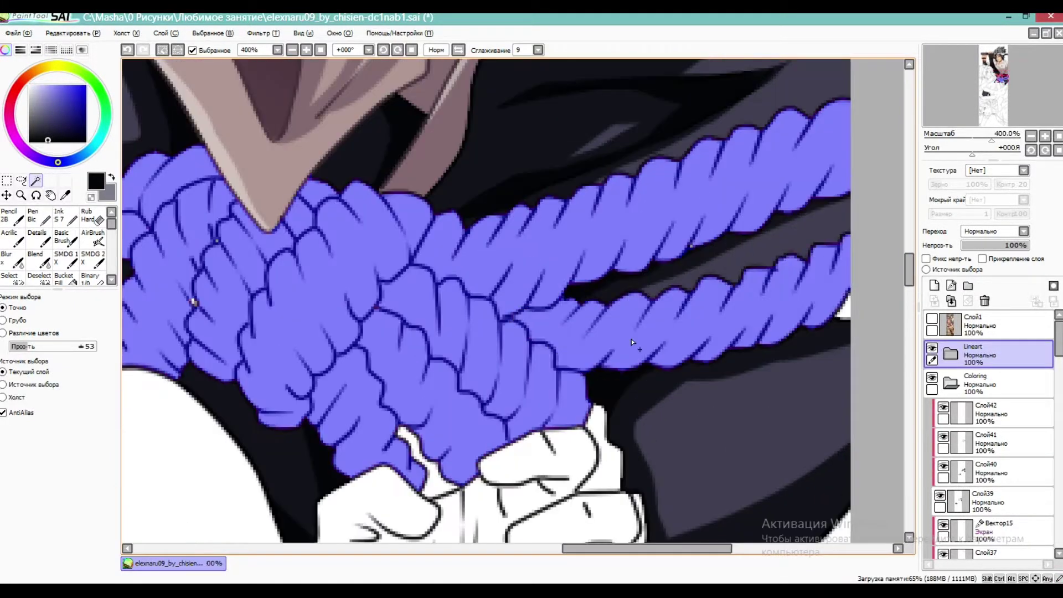
Add the rope segments behind the fist's fingers, down to the wrist, to the selection
{"action": "scroll", "coordinate": [427, 486], "scroll_direction": "down", "scroll_amount": 4}
{"action": "scroll", "coordinate": [512, 339], "scroll_direction": "up", "scroll_amount": 5}
{"action": "left_click", "coordinate": [512, 339]}
{"action": "scroll", "coordinate": [513, 340], "scroll_direction": "down", "scroll_amount": 2}
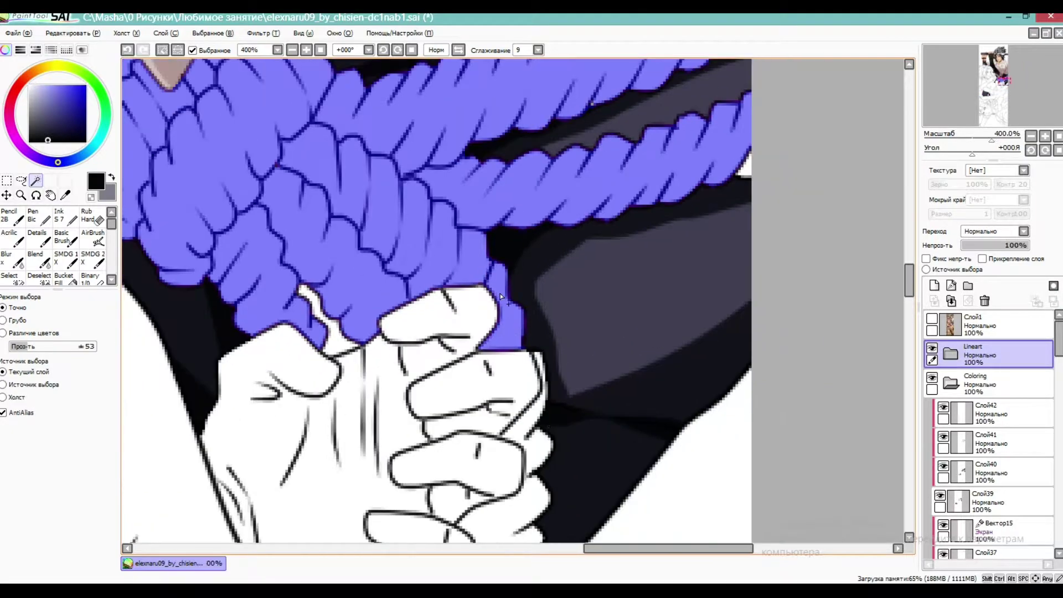
{"action": "scroll", "coordinate": [537, 412], "scroll_direction": "down", "scroll_amount": 3}
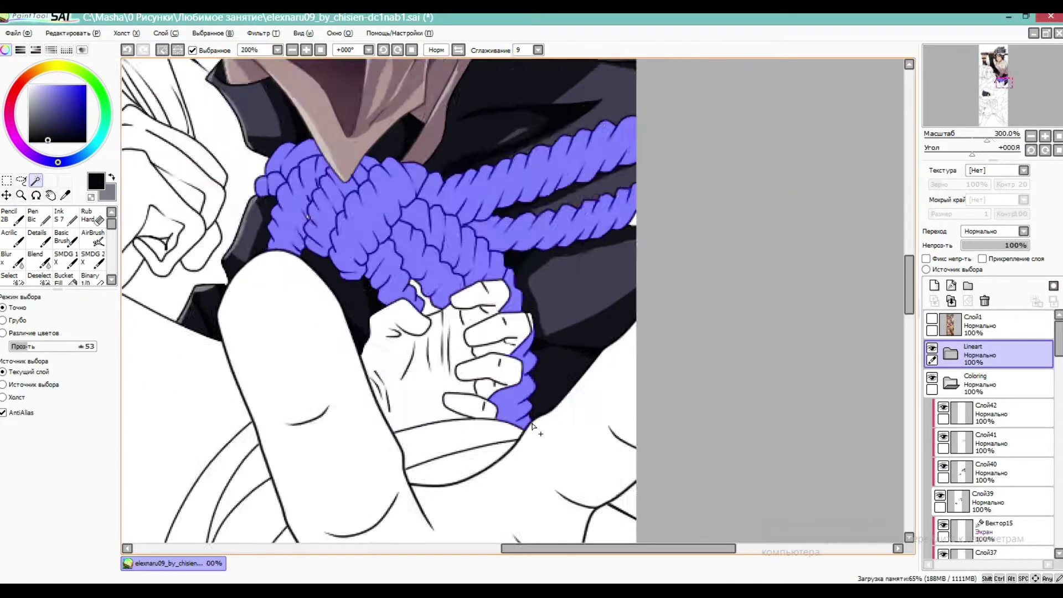
{"action": "scroll", "coordinate": [628, 270], "scroll_direction": "up", "scroll_amount": 2}
{"action": "scroll", "coordinate": [421, 332], "scroll_direction": "down", "scroll_amount": 2}
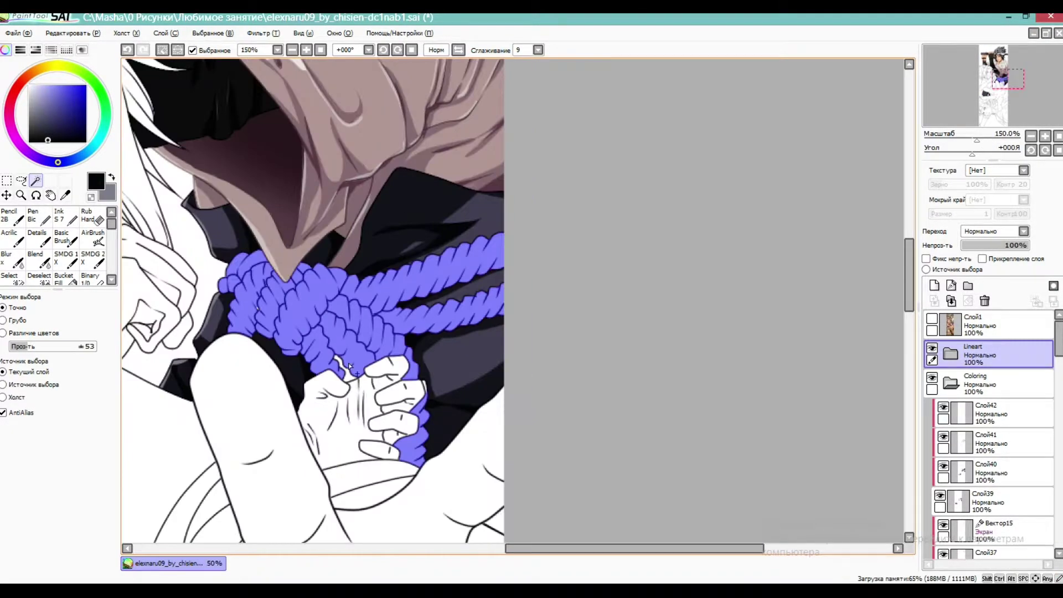
{"action": "scroll", "coordinate": [350, 365], "scroll_direction": "up", "scroll_amount": 2}
{"action": "scroll", "coordinate": [354, 366], "scroll_direction": "down", "scroll_amount": 4}
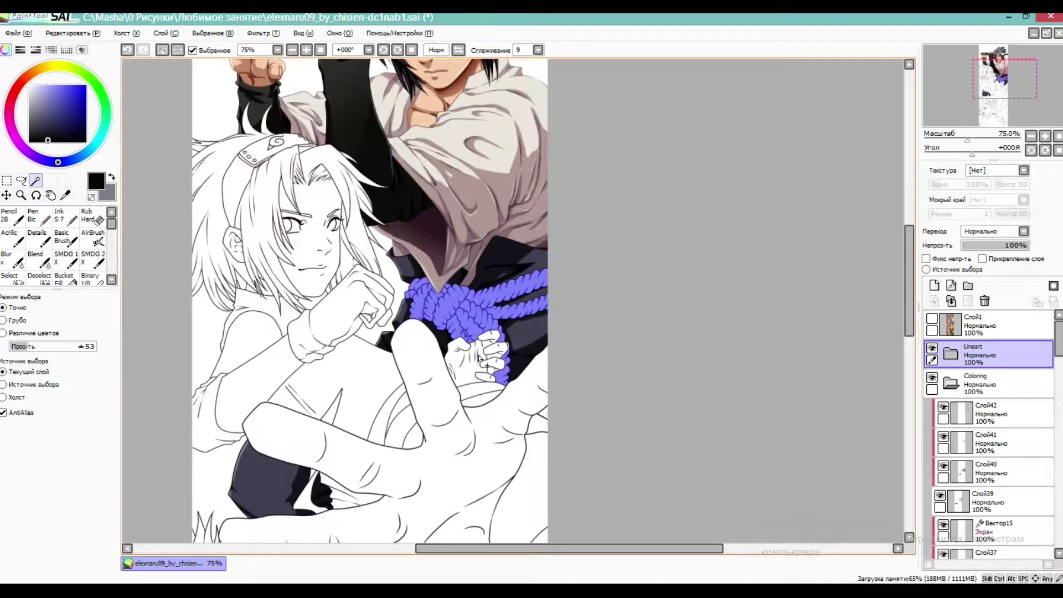
{"action": "scroll", "coordinate": [472, 355], "scroll_direction": "up", "scroll_amount": 2}
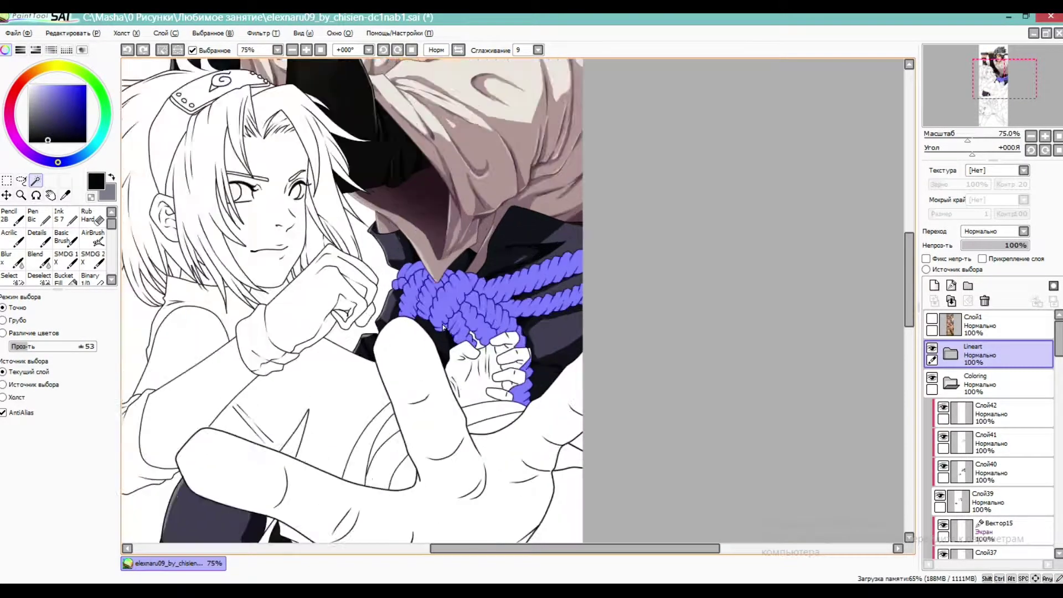
Create a layer above Слой42 and fill the rope selection with purple using the Ink brush at size 500
{"action": "left_click", "coordinate": [983, 418]}
{"action": "left_click", "coordinate": [934, 301]}
{"action": "left_click", "coordinate": [65, 217]}
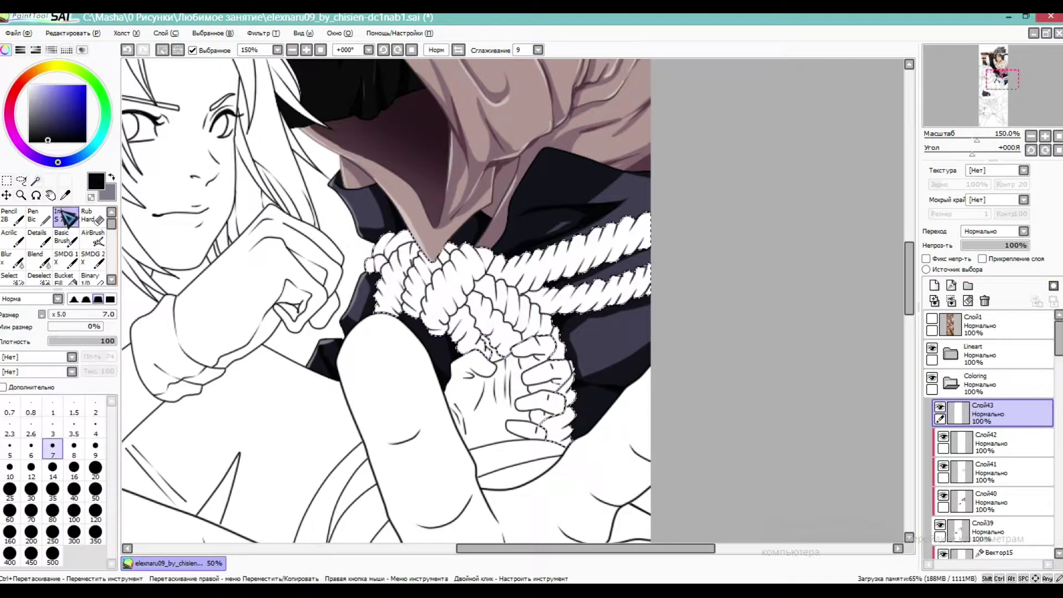
{"action": "left_click", "coordinate": [27, 151]}
{"action": "left_click", "coordinate": [48, 122]}
{"action": "left_click_drag", "start_coordinate": [49, 122], "coordinate": [56, 108]}
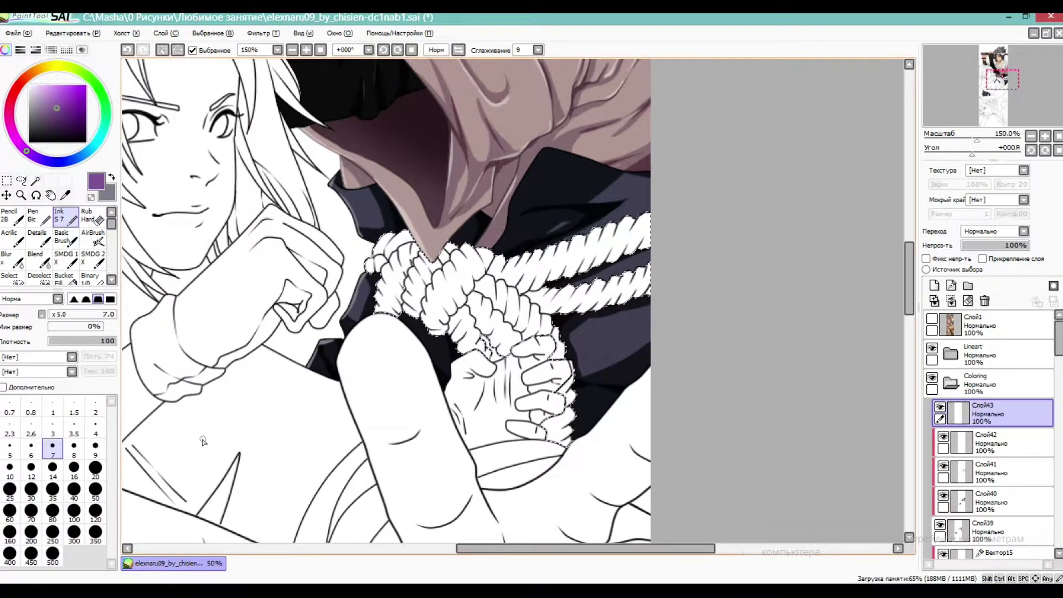
{"action": "scroll", "coordinate": [326, 514], "scroll_direction": "down", "scroll_amount": 1}
{"action": "left_click", "coordinate": [52, 556]}
{"action": "mouse_move", "coordinate": [399, 388]}
{"action": "left_mouse_down"}
{"action": "mouse_move", "coordinate": [261, 415]}
{"action": "mouse_move", "coordinate": [369, 338]}
{"action": "left_mouse_up"}
Deselect the rope and fill the small unpainted gaps between its strands with purple, using the Ink brush at size 3.5
{"action": "left_click", "coordinate": [6, 181]}
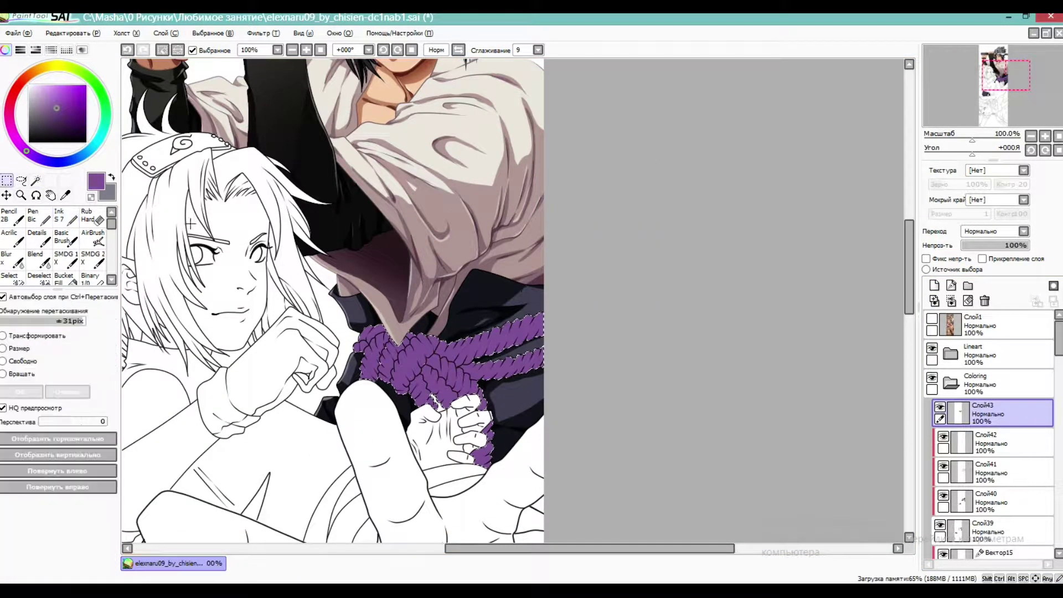
{"action": "left_click", "coordinate": [476, 404]}
{"action": "scroll", "coordinate": [475, 405], "scroll_direction": "up", "scroll_amount": 3}
{"action": "left_click", "coordinate": [66, 217]}
{"action": "left_click", "coordinate": [74, 468]}
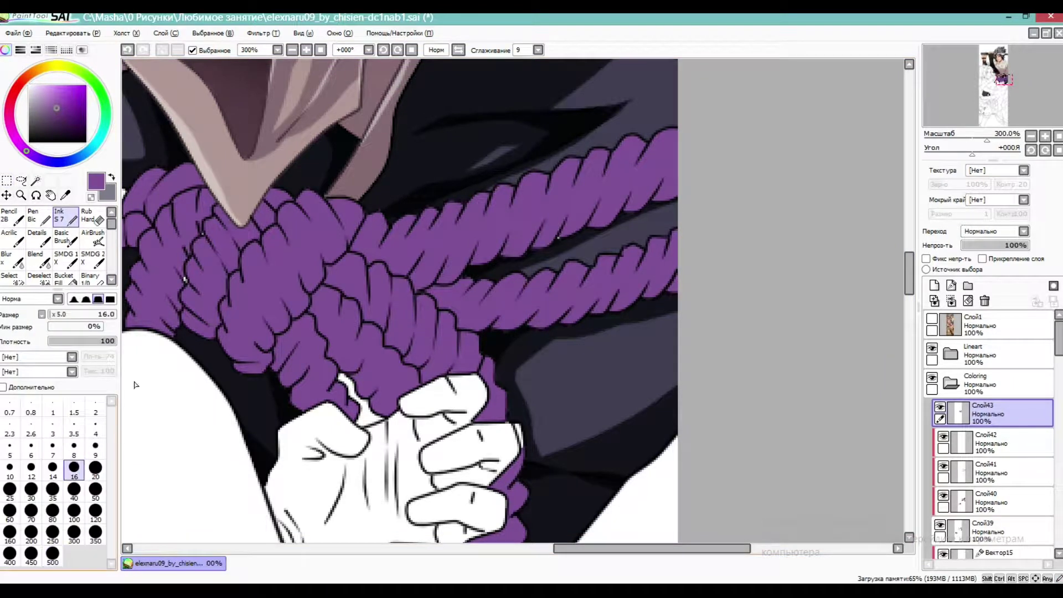
{"action": "left_click", "coordinate": [73, 426]}
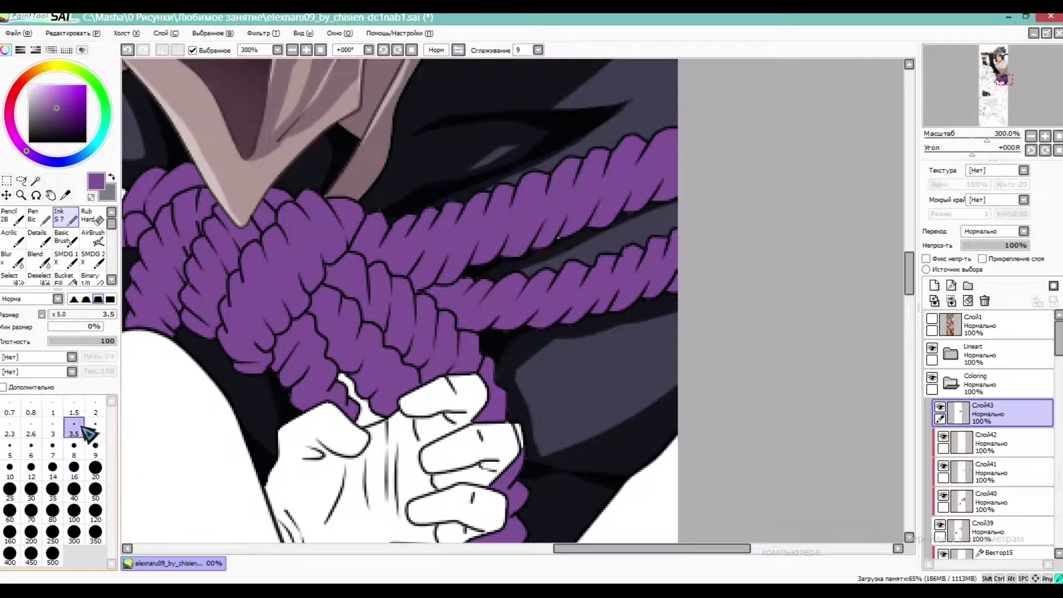
{"action": "scroll", "coordinate": [562, 238], "scroll_direction": "up", "scroll_amount": 4}
{"action": "scroll", "coordinate": [612, 202], "scroll_direction": "down", "scroll_amount": 5}
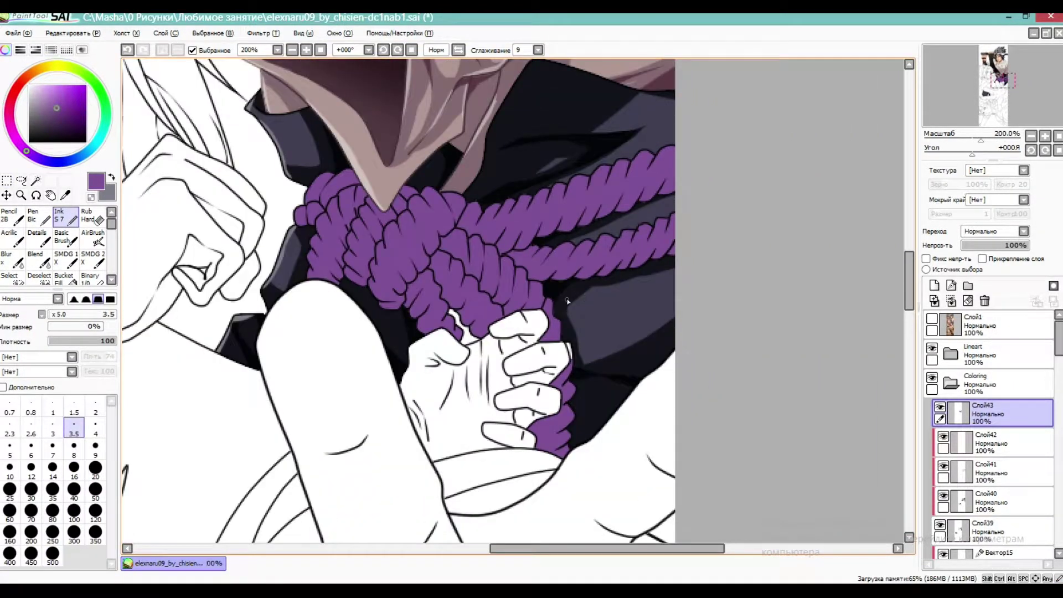
{"action": "scroll", "coordinate": [974, 438], "scroll_direction": "down", "scroll_amount": 3}
On base cloth layer Слой39, sample the navy and paint the gap between rope and fist with the Ink brush at size 40
{"action": "left_click", "coordinate": [947, 446]}
{"action": "left_click", "coordinate": [65, 195]}
{"action": "left_click", "coordinate": [621, 304]}
{"action": "left_click", "coordinate": [61, 215]}
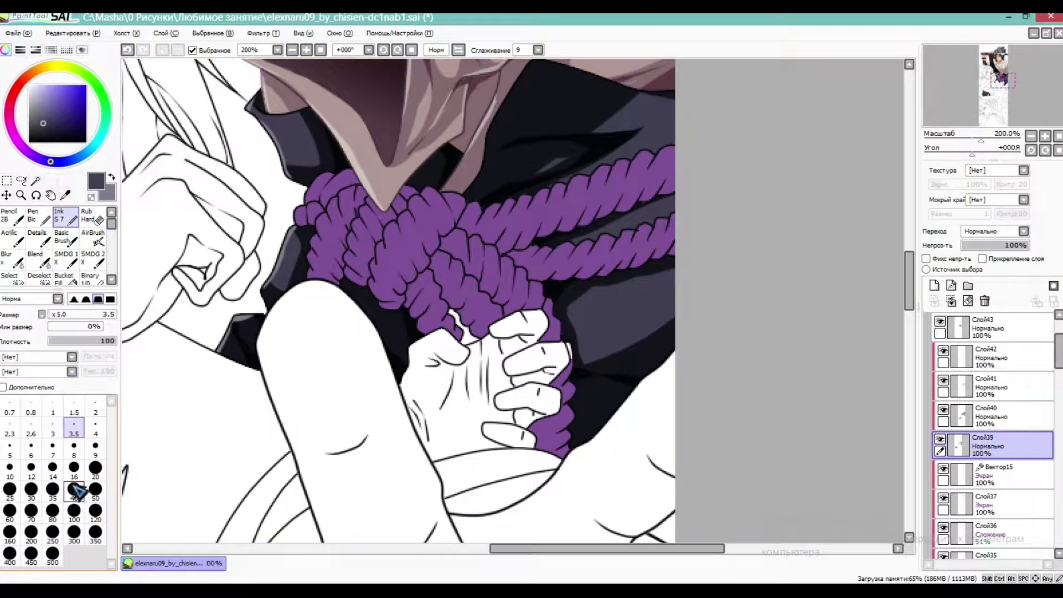
{"action": "left_click", "coordinate": [74, 490]}
{"action": "scroll", "coordinate": [468, 322], "scroll_direction": "up", "scroll_amount": 1}
{"action": "mouse_move", "coordinate": [446, 313]}
{"action": "left_mouse_down"}
{"action": "mouse_move", "coordinate": [481, 332]}
{"action": "mouse_move", "coordinate": [452, 335]}
{"action": "left_mouse_up"}
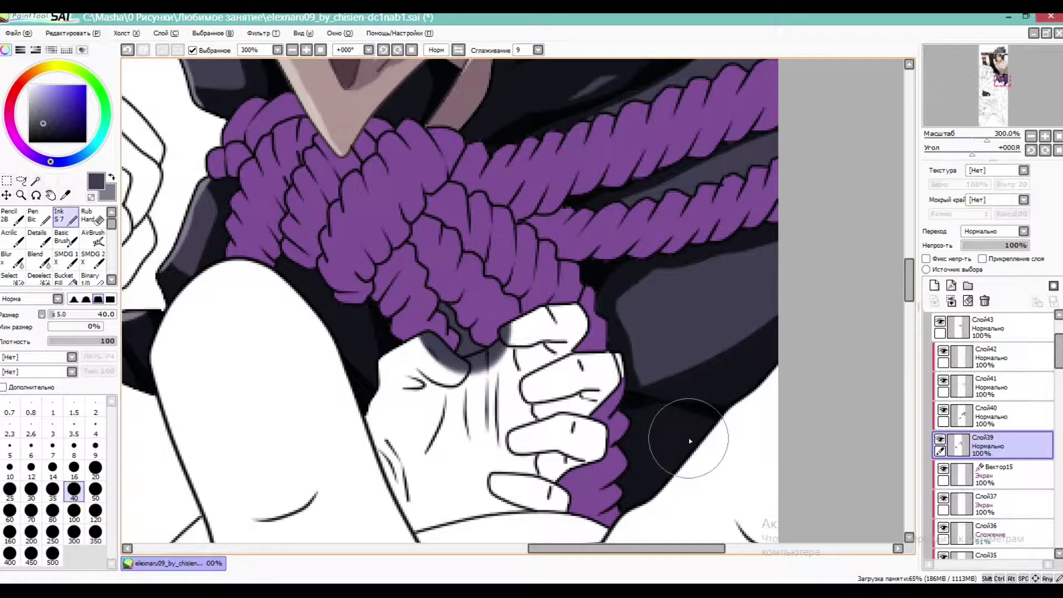
On shadow layer Слой40, sample the darker navy and paint over the gap between rope and fist with the Ink brush at size 40
{"action": "left_click", "coordinate": [953, 410]}
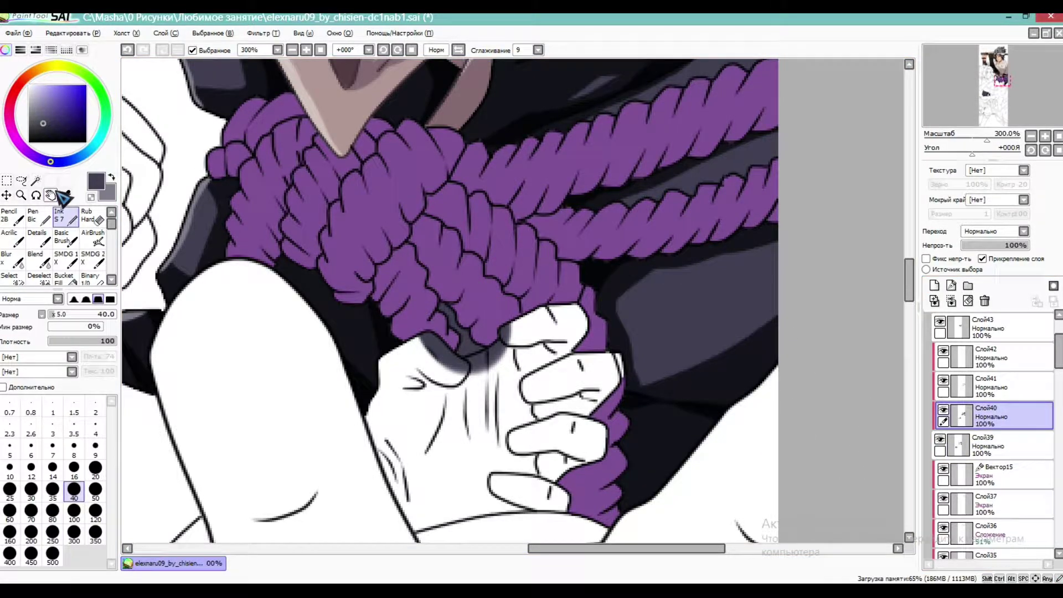
{"action": "left_click", "coordinate": [649, 281], "text": "alt"}
{"action": "left_click_drag", "start_coordinate": [501, 348], "coordinate": [427, 302]}
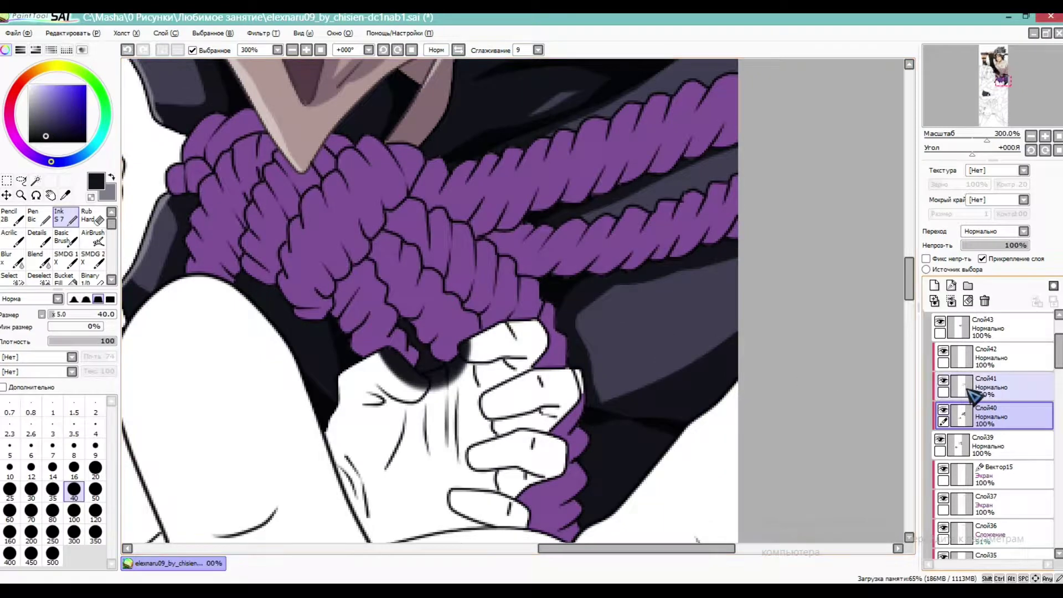
On layer Слой41, sample the near-black shadow tone and deepen the gap between rope and fist with the Ink brush at size 9
{"action": "left_click", "coordinate": [972, 394]}
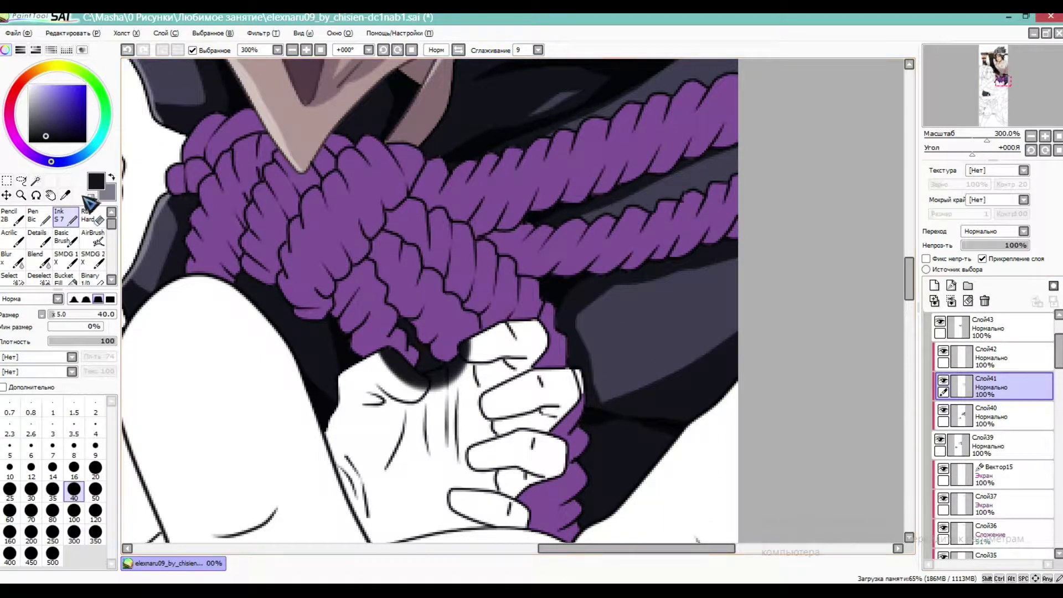
{"action": "left_click", "coordinate": [560, 289], "text": "alt"}
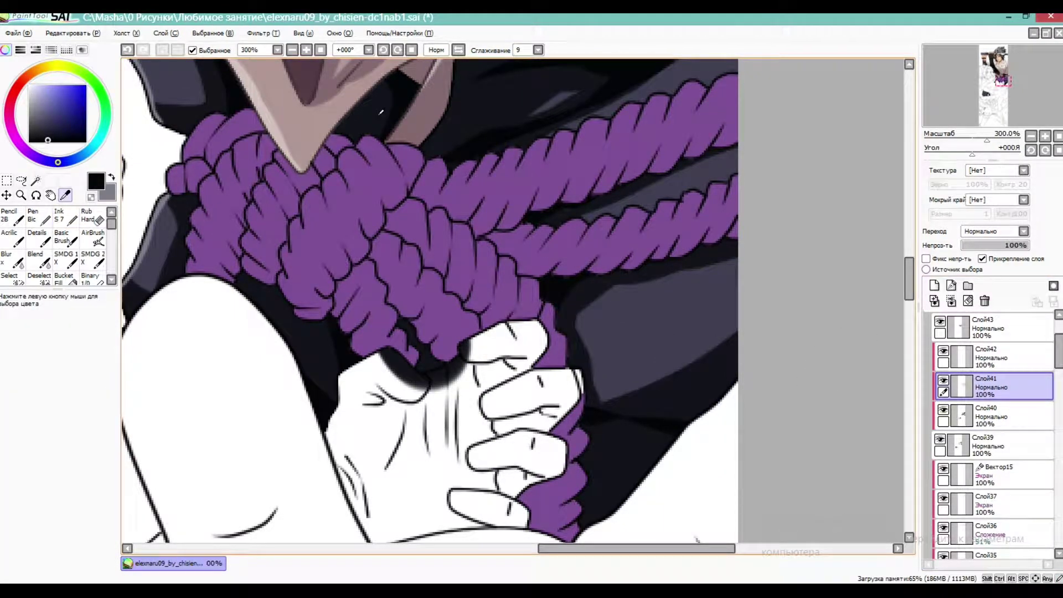
{"action": "left_click", "coordinate": [65, 217]}
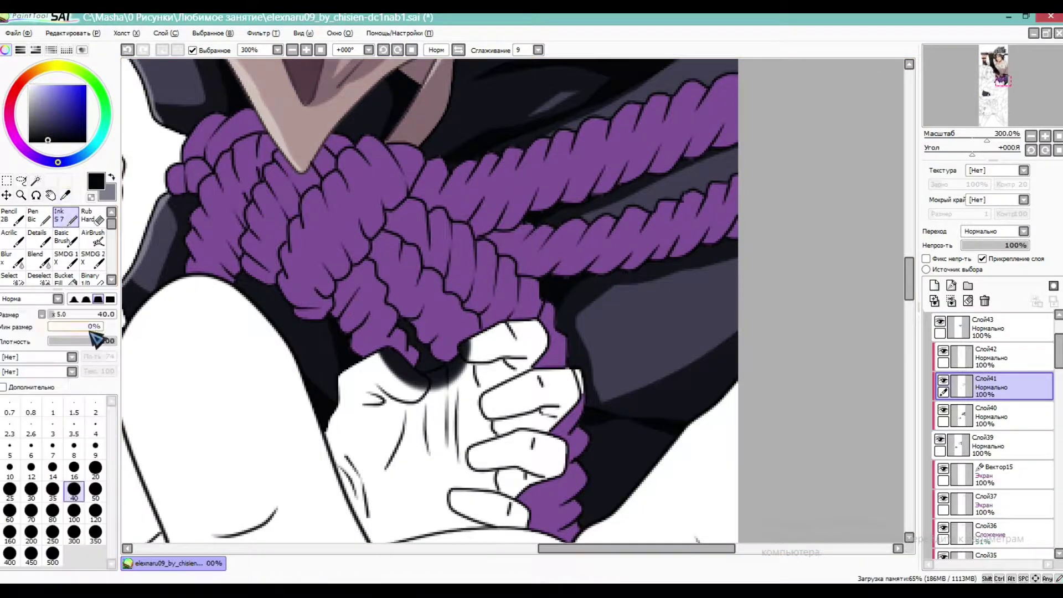
{"action": "left_click", "coordinate": [74, 470]}
{"action": "left_click", "coordinate": [95, 447]}
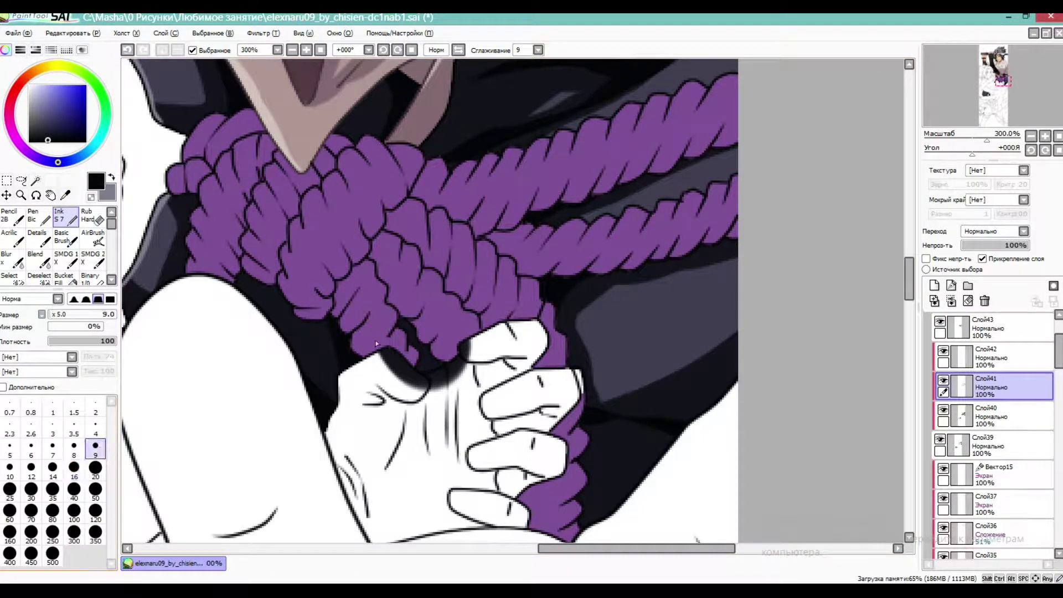
{"action": "left_click_drag", "start_coordinate": [402, 328], "coordinate": [419, 375]}
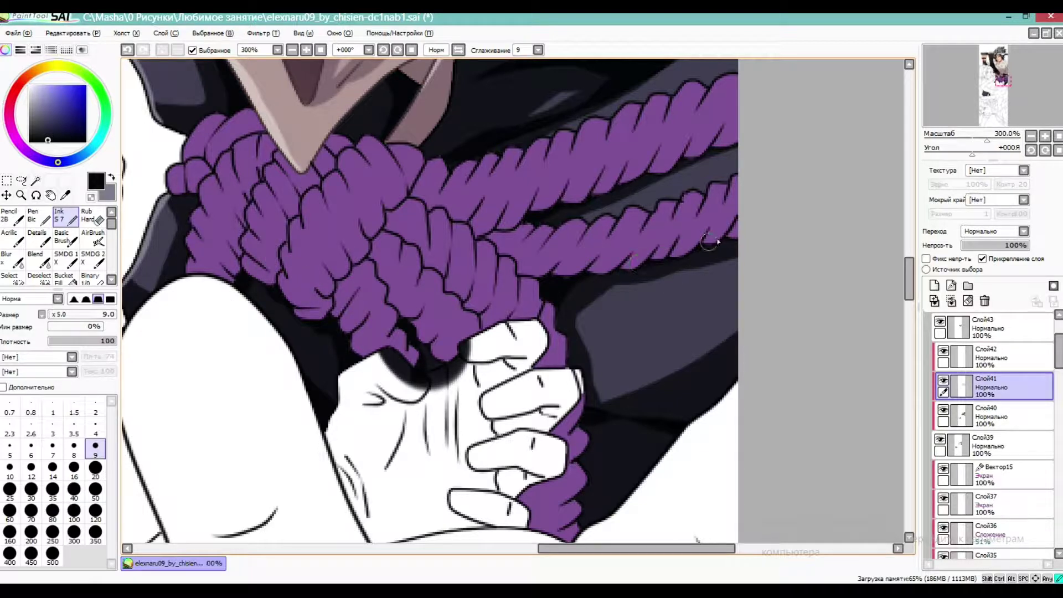
{"action": "mouse_move", "coordinate": [986, 139]}
{"action": "left_mouse_down"}
{"action": "mouse_move", "coordinate": [965, 136]}
{"action": "mouse_move", "coordinate": [979, 109]}
{"action": "mouse_move", "coordinate": [981, 138]}
{"action": "left_mouse_up"}
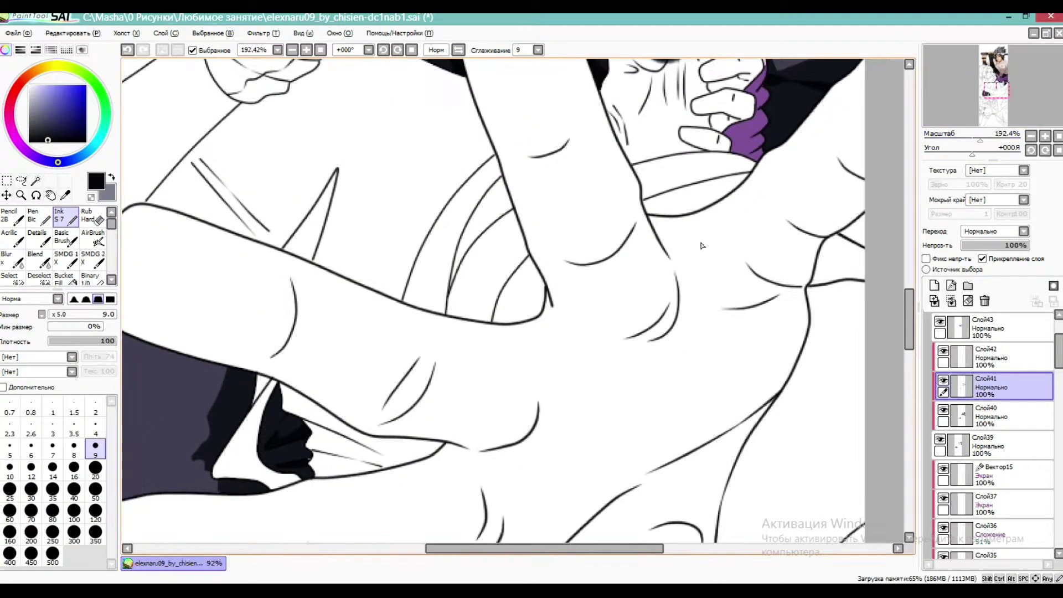
{"action": "left_click_drag", "start_coordinate": [280, 397], "coordinate": [257, 433]}
Select rope layer Слой43 and compare the coloring with the reference image on Слой1, leaving the reference hidden
{"action": "mouse_move", "coordinate": [977, 122]}
{"action": "left_mouse_down"}
{"action": "mouse_move", "coordinate": [983, 112]}
{"action": "mouse_move", "coordinate": [966, 139]}
{"action": "mouse_move", "coordinate": [976, 139]}
{"action": "left_mouse_up"}
{"action": "left_click_drag", "start_coordinate": [1059, 355], "coordinate": [1060, 343]}
{"action": "left_click", "coordinate": [991, 413]}
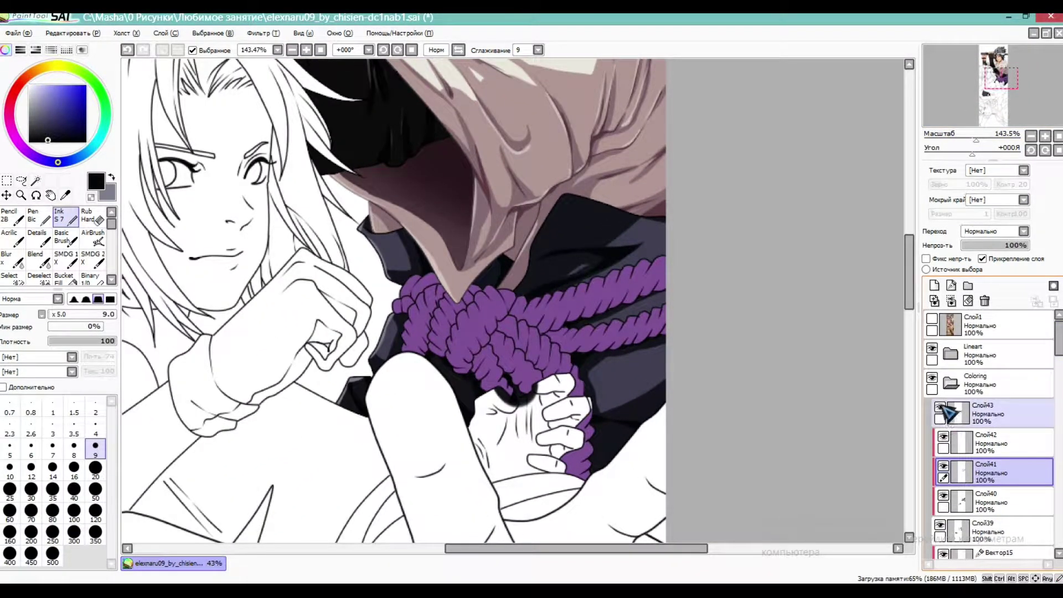
{"action": "left_click", "coordinate": [932, 319]}
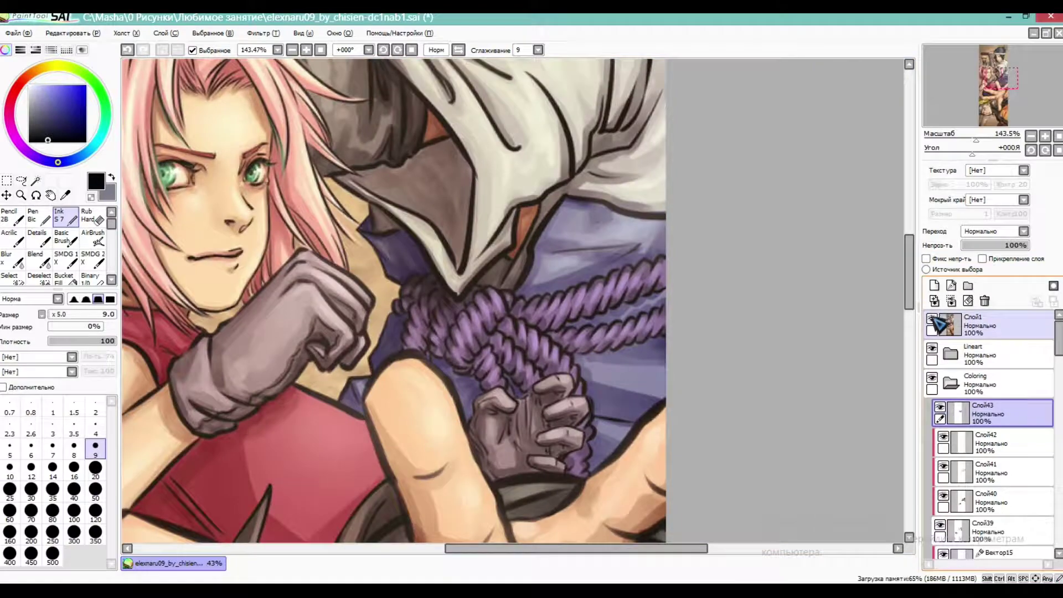
{"action": "left_click_drag", "start_coordinate": [976, 140], "coordinate": [956, 140]}
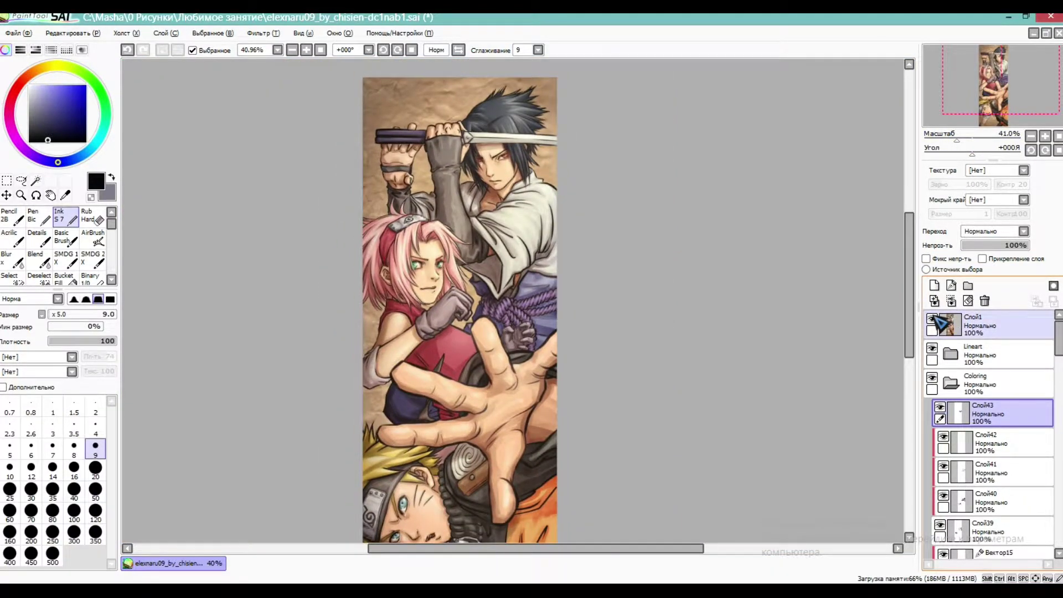
{"action": "left_click", "coordinate": [932, 319]}
{"action": "left_click", "coordinate": [933, 319]}
{"action": "left_click", "coordinate": [934, 320]}
Lower the saturation of rope layer Слой43 to about -13 with the Hue/Saturation filter
{"action": "left_click_drag", "start_coordinate": [958, 140], "coordinate": [972, 141]}
{"action": "left_click", "coordinate": [264, 33]}
{"action": "left_click", "coordinate": [279, 45]}
{"action": "left_click_drag", "start_coordinate": [830, 244], "coordinate": [842, 246]}
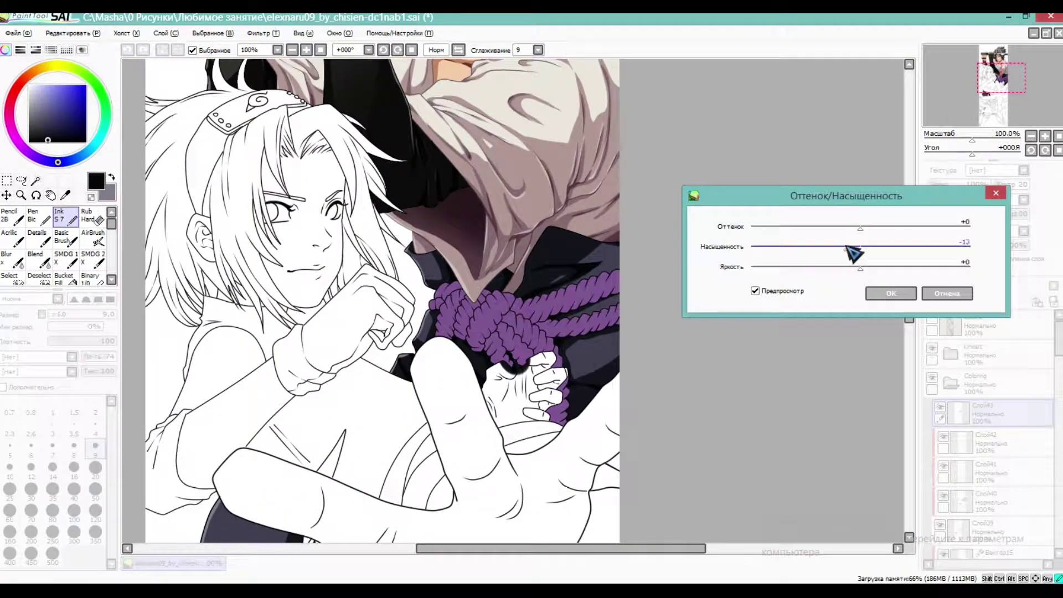
{"action": "left_click", "coordinate": [890, 293]}
Add a layer clipped to rope layer Слой43 and prepare the Ink brush at size 16 with a very dark shade of the rope's purple
{"action": "left_click_drag", "start_coordinate": [972, 140], "coordinate": [979, 140]}
{"action": "left_click", "coordinate": [934, 285]}
{"action": "left_click", "coordinate": [982, 258]}
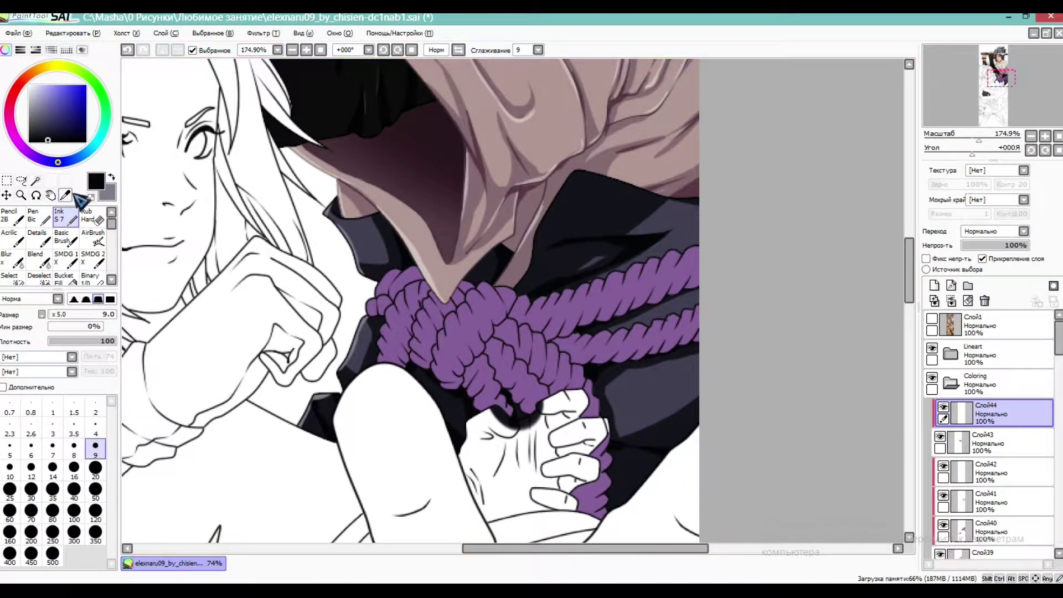
{"action": "left_click", "coordinate": [64, 195]}
{"action": "left_click", "coordinate": [478, 331]}
{"action": "left_click", "coordinate": [62, 139]}
{"action": "left_click", "coordinate": [65, 219]}
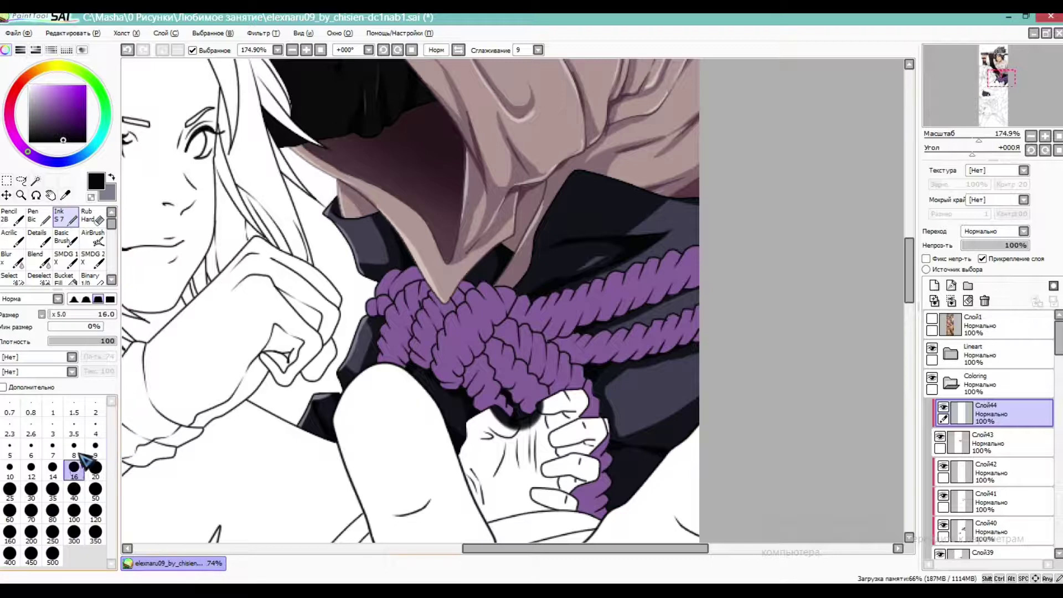
{"action": "left_click_drag", "start_coordinate": [977, 140], "coordinate": [980, 141]}
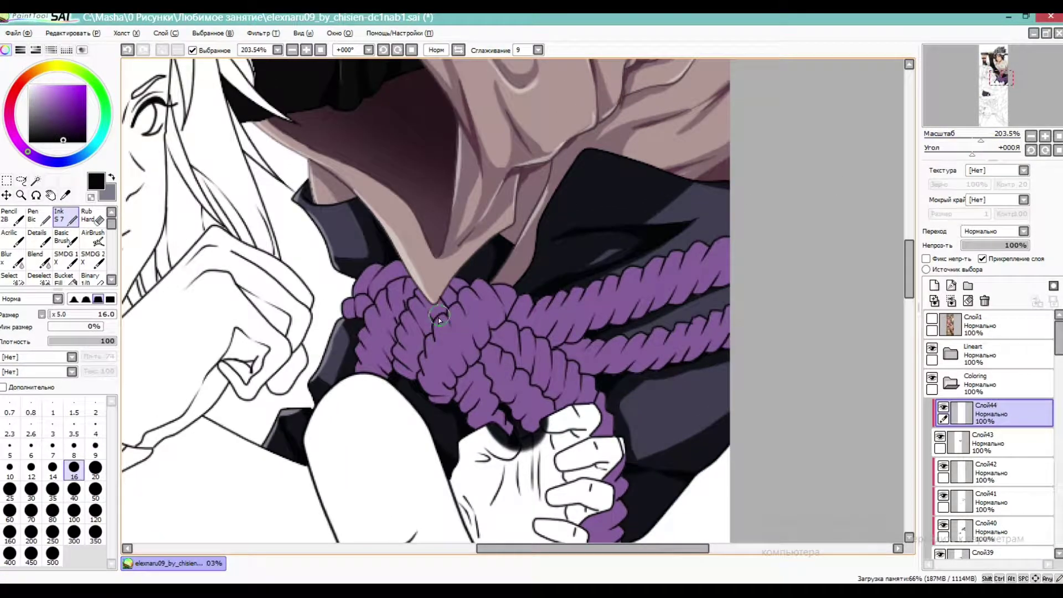
Undo the too-dark trial stroke, choose a slightly lighter dark purple and shade the strands along the knot's left edge, tidying with the size 9 eraser
{"action": "left_click_drag", "start_coordinate": [385, 264], "coordinate": [375, 286]}
{"action": "key", "text": "ctrl+z"}
{"action": "left_click", "coordinate": [57, 129]}
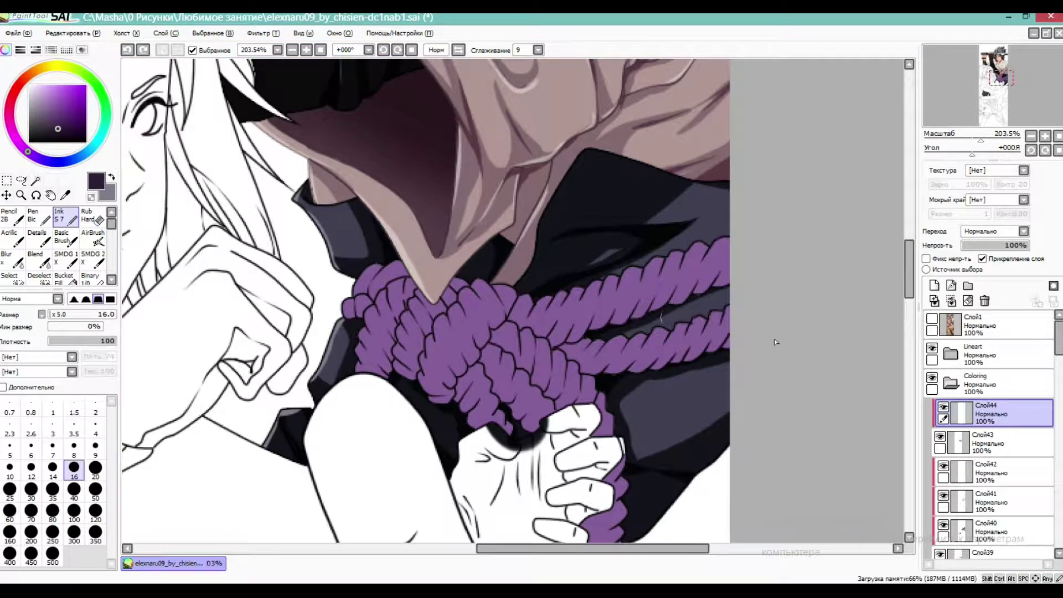
{"action": "key", "text": "ctrl+z"}
{"action": "mouse_move", "coordinate": [380, 264]}
{"action": "left_mouse_down"}
{"action": "mouse_move", "coordinate": [358, 288]}
{"action": "mouse_move", "coordinate": [374, 298]}
{"action": "mouse_move", "coordinate": [373, 279]}
{"action": "mouse_move", "coordinate": [379, 292]}
{"action": "mouse_move", "coordinate": [406, 275]}
{"action": "left_mouse_up"}
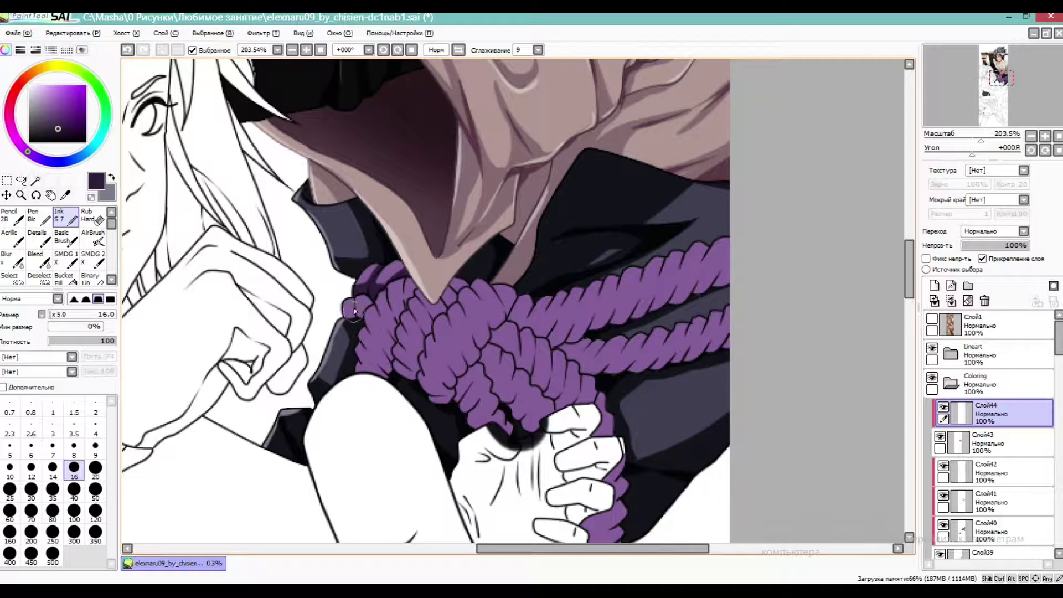
{"action": "mouse_move", "coordinate": [354, 311]}
{"action": "left_mouse_down"}
{"action": "mouse_move", "coordinate": [375, 303]}
{"action": "mouse_move", "coordinate": [393, 344]}
{"action": "mouse_move", "coordinate": [367, 328]}
{"action": "mouse_move", "coordinate": [381, 350]}
{"action": "mouse_move", "coordinate": [362, 359]}
{"action": "mouse_move", "coordinate": [361, 380]}
{"action": "mouse_move", "coordinate": [387, 382]}
{"action": "left_mouse_up"}
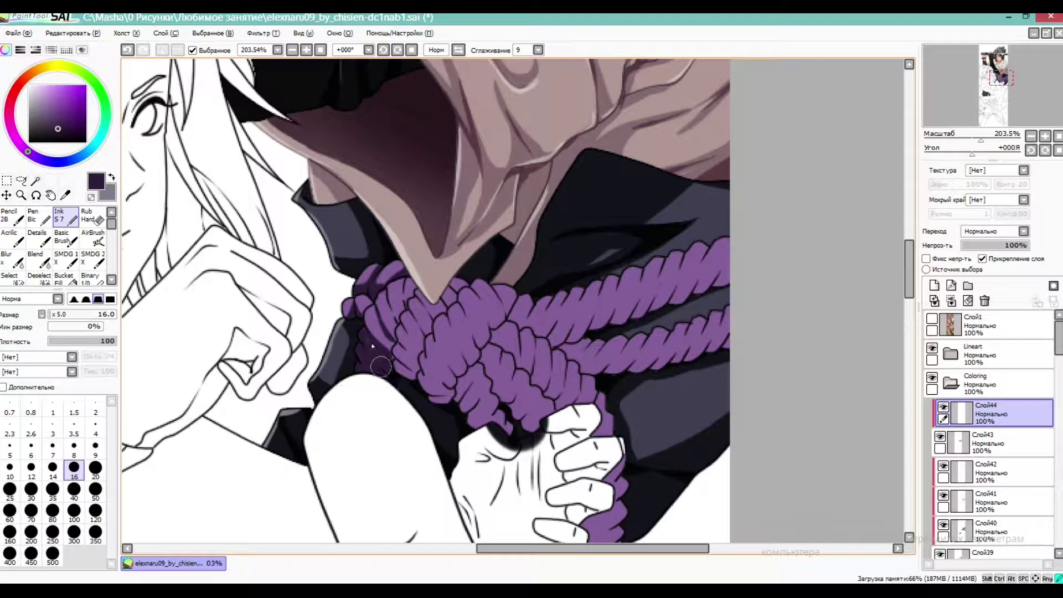
{"action": "key", "text": "e"}
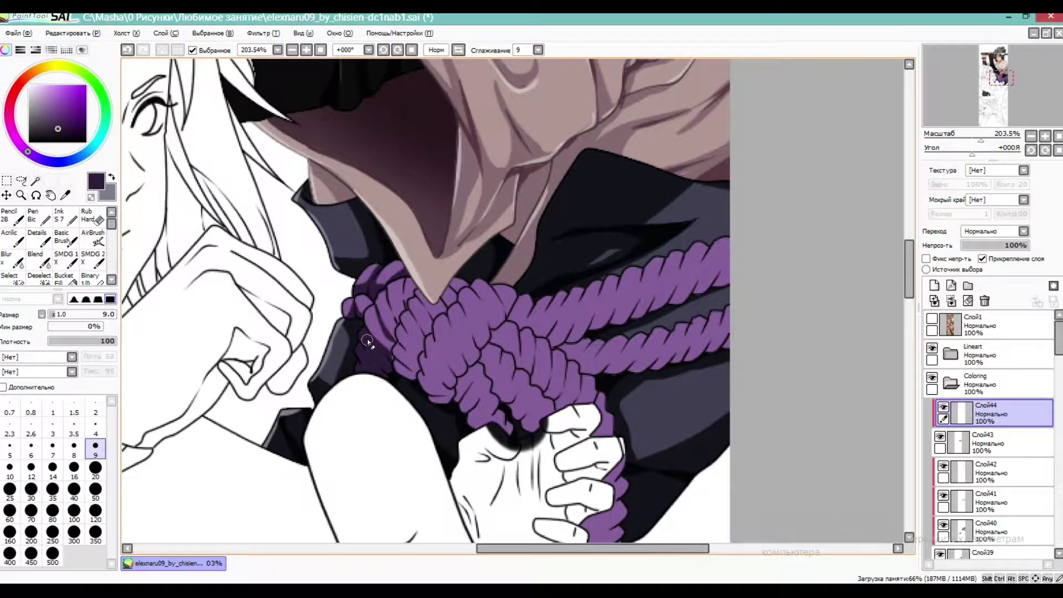
{"action": "key", "text": "e"}
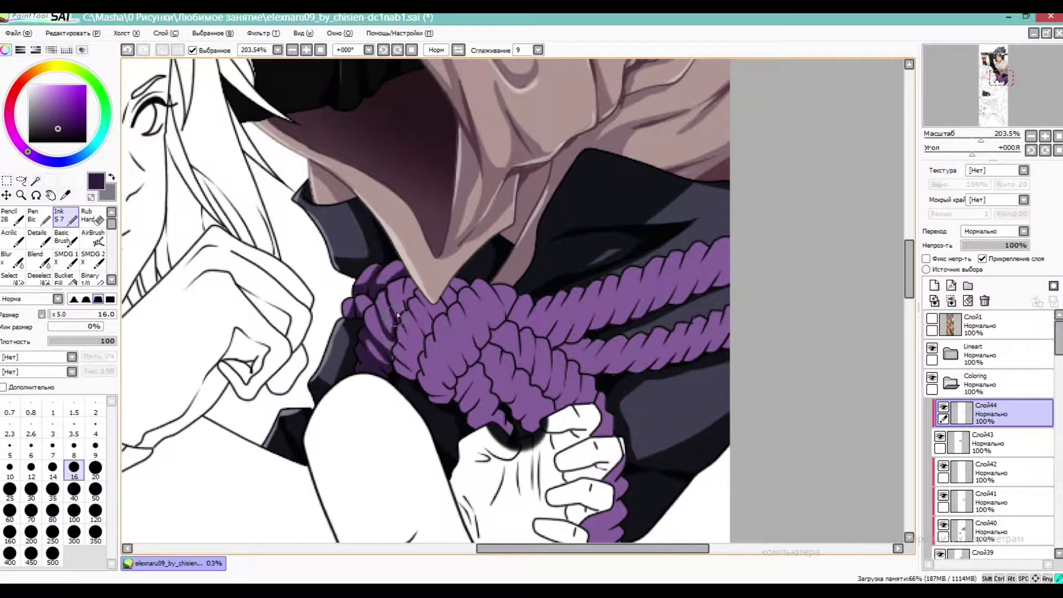
Shade the knot's coils beneath the cape's tip, its central coil and the lower strands with dark purple
{"action": "left_click_drag", "start_coordinate": [399, 313], "coordinate": [409, 285]}
{"action": "left_click_drag", "start_coordinate": [411, 289], "coordinate": [417, 280]}
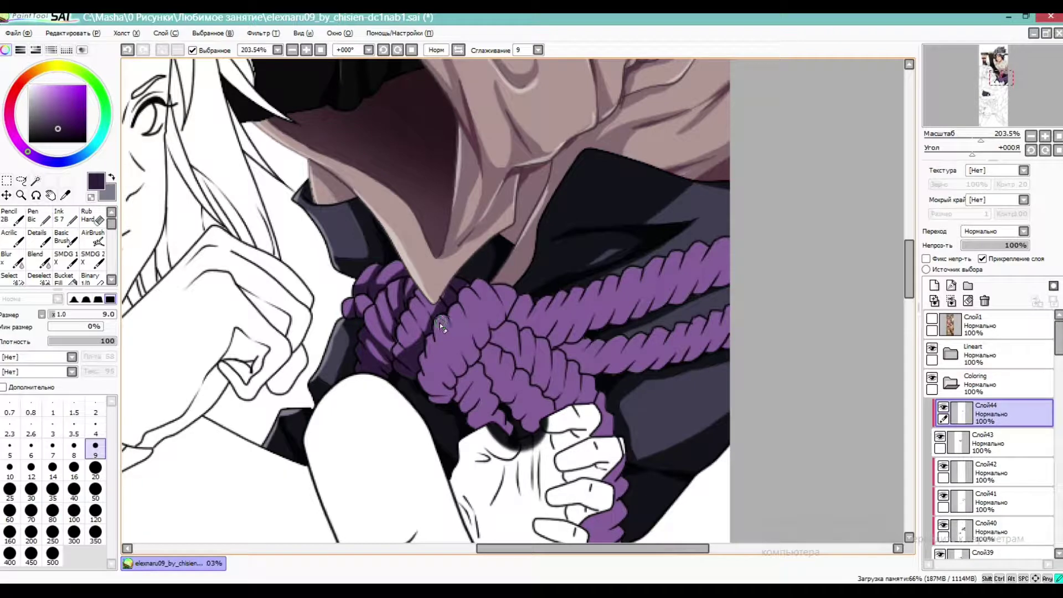
{"action": "left_click_drag", "start_coordinate": [403, 331], "coordinate": [412, 356]}
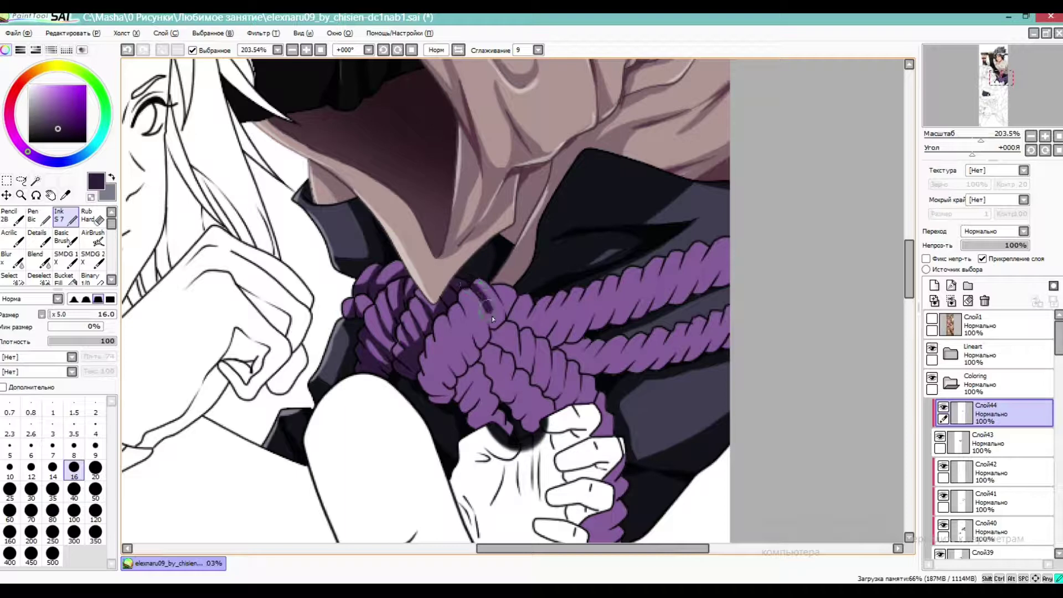
{"action": "mouse_move", "coordinate": [496, 326]}
{"action": "left_mouse_down"}
{"action": "mouse_move", "coordinate": [499, 295]}
{"action": "mouse_move", "coordinate": [500, 324]}
{"action": "mouse_move", "coordinate": [422, 394]}
{"action": "mouse_move", "coordinate": [480, 347]}
{"action": "mouse_move", "coordinate": [485, 364]}
{"action": "mouse_move", "coordinate": [518, 299]}
{"action": "mouse_move", "coordinate": [471, 448]}
{"action": "left_mouse_up"}
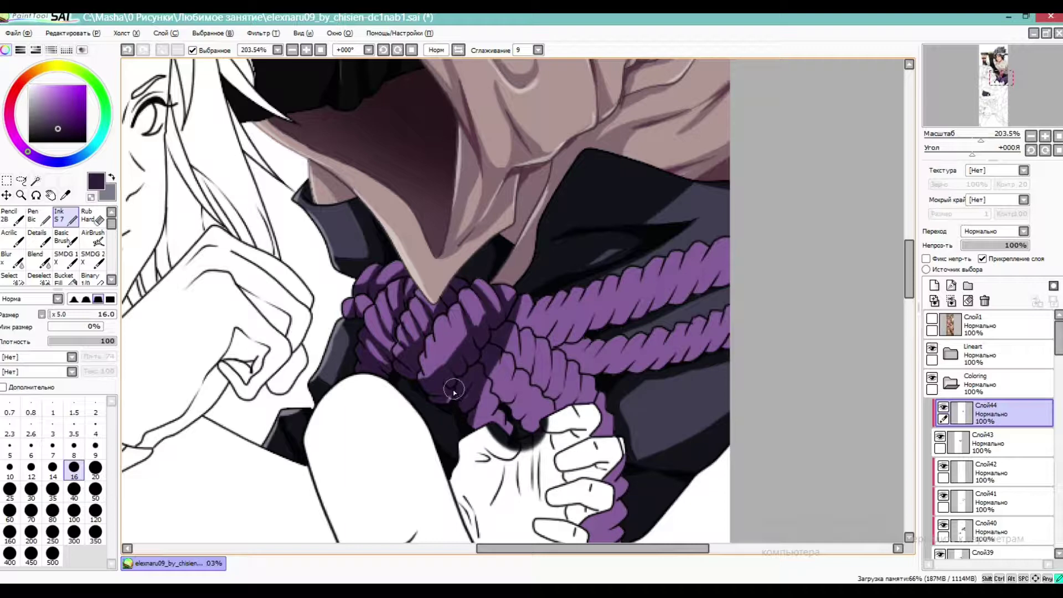
{"action": "left_click_drag", "start_coordinate": [481, 396], "coordinate": [483, 431]}
{"action": "left_click_drag", "start_coordinate": [498, 388], "coordinate": [515, 412]}
{"action": "left_click_drag", "start_coordinate": [504, 363], "coordinate": [505, 388]}
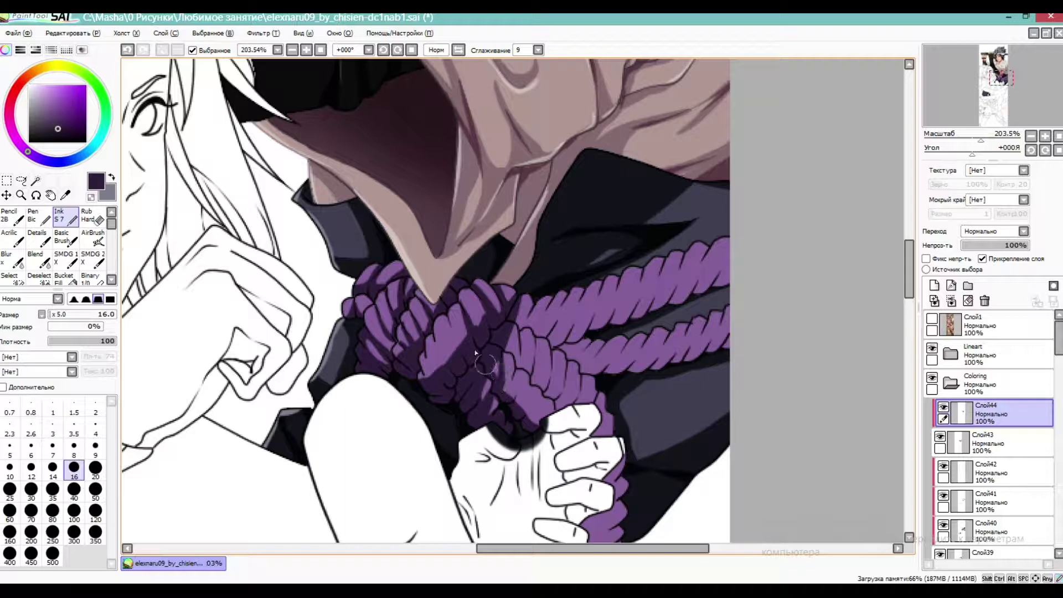
{"action": "left_click_drag", "start_coordinate": [452, 323], "coordinate": [456, 348]}
Shade the knot strands running down to the fist and the rope behind its fingers with dark purple, redoing one stroke
{"action": "mouse_move", "coordinate": [515, 370]}
{"action": "left_mouse_down"}
{"action": "mouse_move", "coordinate": [506, 396]}
{"action": "mouse_move", "coordinate": [527, 385]}
{"action": "mouse_move", "coordinate": [511, 407]}
{"action": "mouse_move", "coordinate": [532, 408]}
{"action": "mouse_move", "coordinate": [539, 393]}
{"action": "mouse_move", "coordinate": [536, 423]}
{"action": "left_mouse_up"}
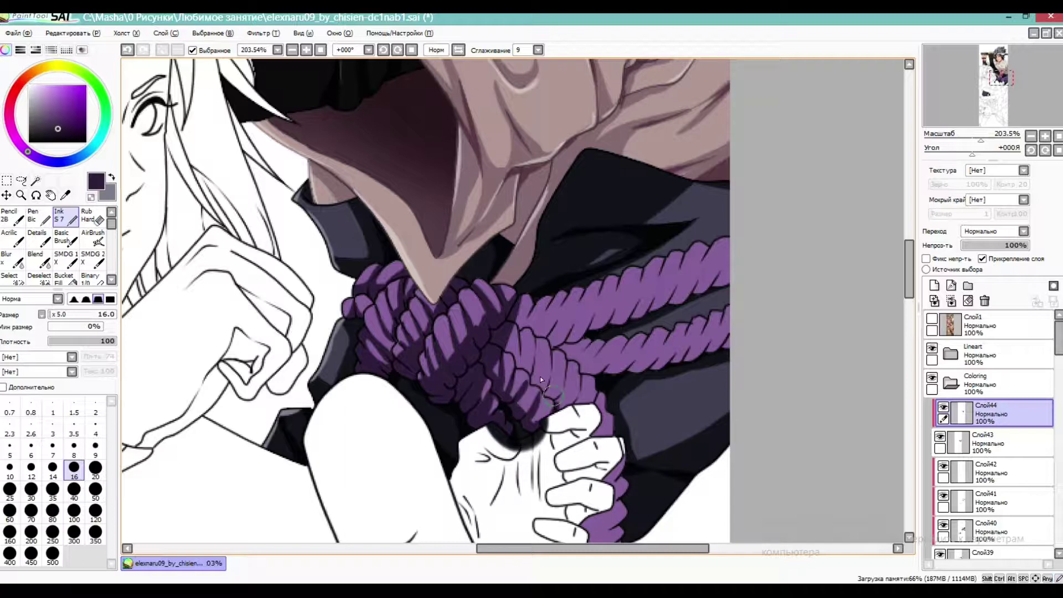
{"action": "left_click_drag", "start_coordinate": [534, 377], "coordinate": [595, 431]}
{"action": "left_click_drag", "start_coordinate": [535, 380], "coordinate": [575, 422]}
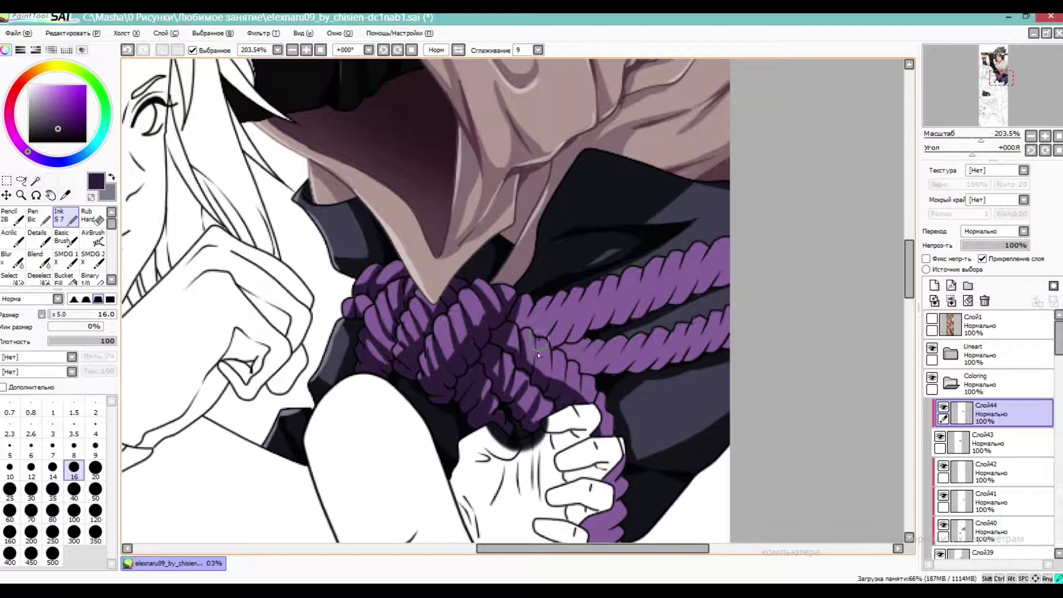
{"action": "key", "text": "ctrl+z"}
{"action": "mouse_move", "coordinate": [552, 353]}
{"action": "left_mouse_down"}
{"action": "mouse_move", "coordinate": [552, 387]}
{"action": "mouse_move", "coordinate": [568, 364]}
{"action": "mouse_move", "coordinate": [564, 397]}
{"action": "left_mouse_up"}
{"action": "left_click_drag", "start_coordinate": [986, 91], "coordinate": [988, 93]}
{"action": "mouse_move", "coordinate": [543, 343]}
{"action": "left_mouse_down"}
{"action": "mouse_move", "coordinate": [553, 407]}
{"action": "mouse_move", "coordinate": [539, 454]}
{"action": "mouse_move", "coordinate": [544, 500]}
{"action": "left_mouse_up"}
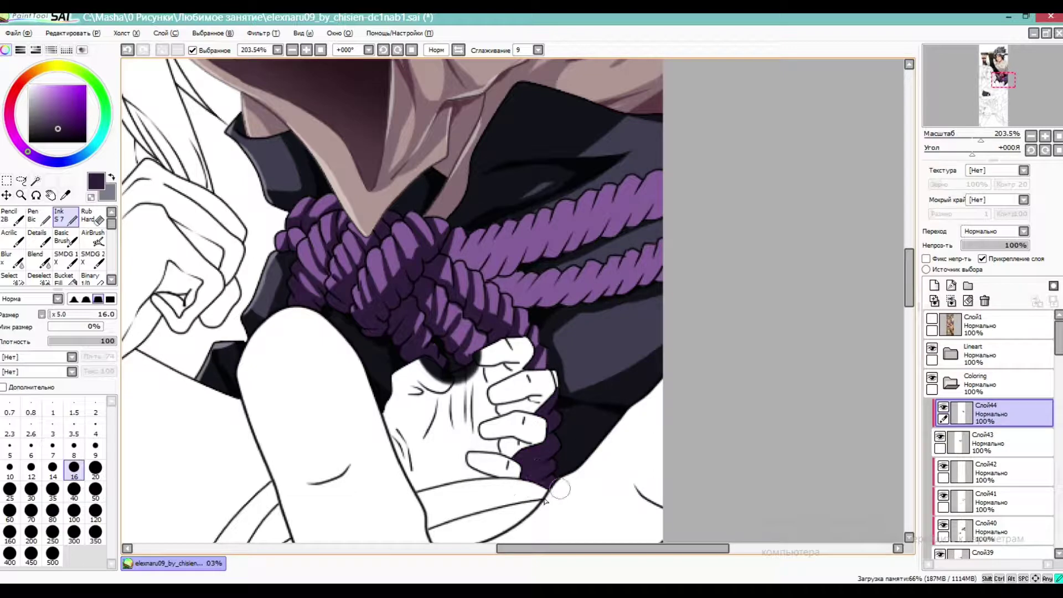
Shade the undersides of the strands on both ropes stretching from the knot to the canvas's right edge
{"action": "left_click_drag", "start_coordinate": [456, 256], "coordinate": [487, 273]}
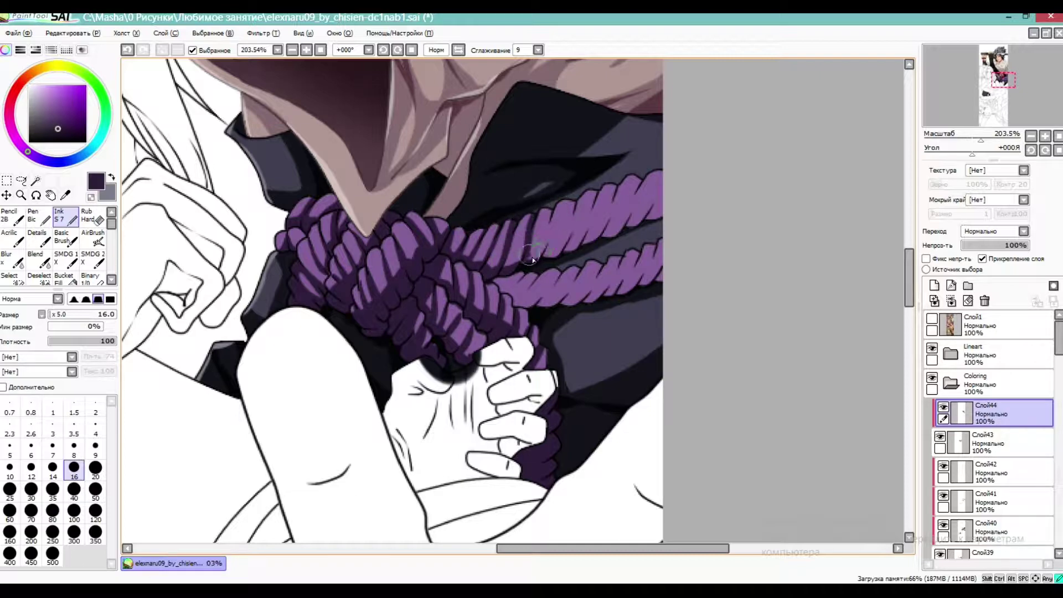
{"action": "left_click_drag", "start_coordinate": [608, 224], "coordinate": [684, 196]}
{"action": "left_click_drag", "start_coordinate": [487, 261], "coordinate": [579, 241]}
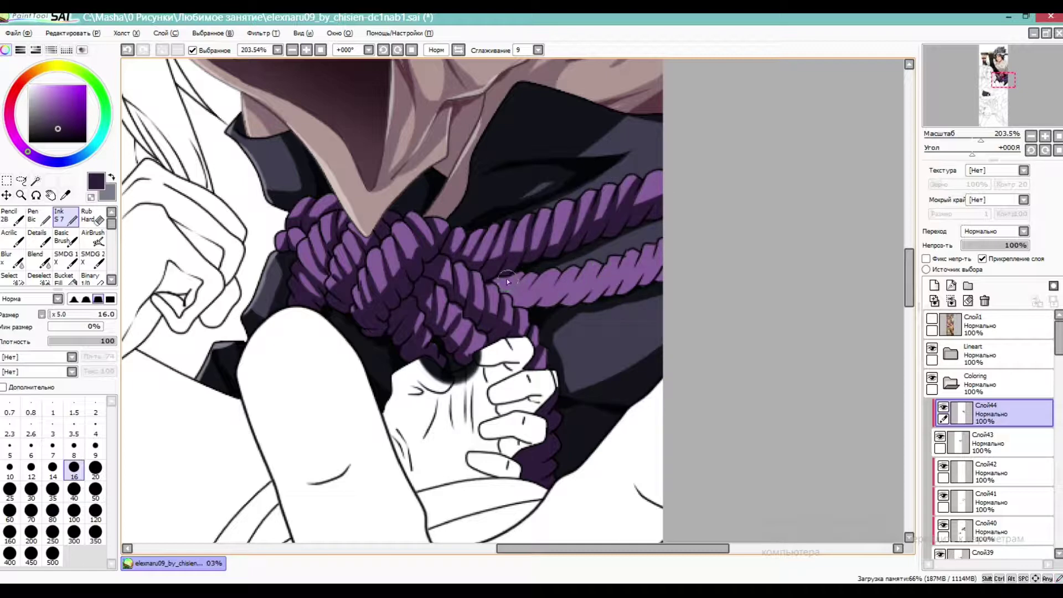
{"action": "mouse_move", "coordinate": [492, 276]}
{"action": "left_mouse_down"}
{"action": "mouse_move", "coordinate": [547, 316]}
{"action": "mouse_move", "coordinate": [517, 297]}
{"action": "mouse_move", "coordinate": [519, 269]}
{"action": "mouse_move", "coordinate": [536, 274]}
{"action": "mouse_move", "coordinate": [520, 300]}
{"action": "mouse_move", "coordinate": [541, 299]}
{"action": "mouse_move", "coordinate": [573, 257]}
{"action": "mouse_move", "coordinate": [546, 294]}
{"action": "mouse_move", "coordinate": [568, 303]}
{"action": "mouse_move", "coordinate": [556, 303]}
{"action": "mouse_move", "coordinate": [618, 286]}
{"action": "mouse_move", "coordinate": [664, 262]}
{"action": "left_mouse_up"}
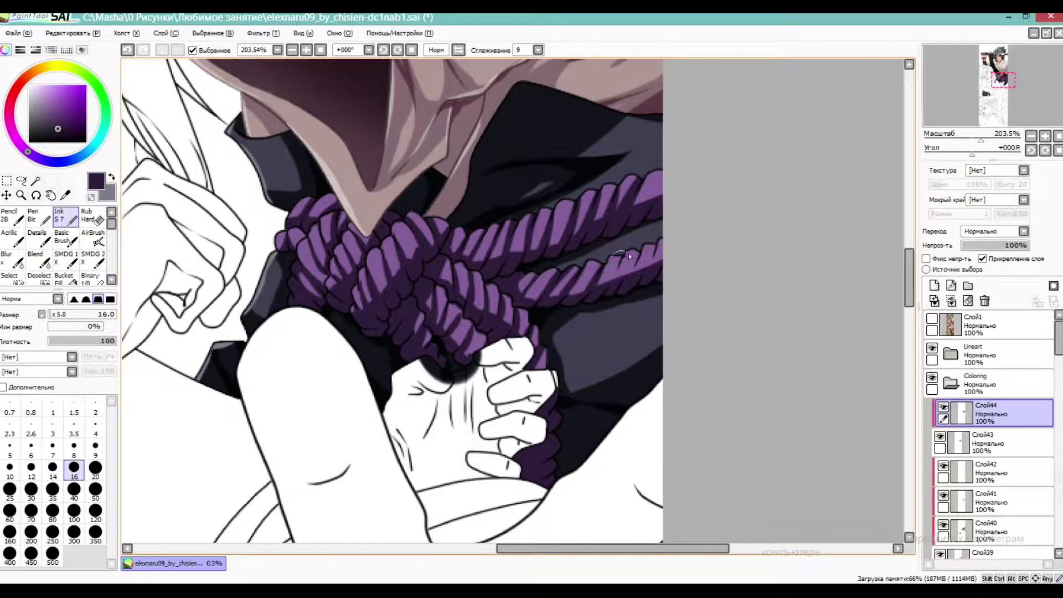
On a new clipping layer above Слой44, paint pale lilac highlights on the knot's strands with the Ink brush at size 9
{"action": "mouse_move", "coordinate": [981, 141]}
{"action": "left_mouse_down"}
{"action": "mouse_move", "coordinate": [969, 145]}
{"action": "mouse_move", "coordinate": [985, 142]}
{"action": "left_mouse_up"}
{"action": "left_click", "coordinate": [934, 285]}
{"action": "left_click", "coordinate": [55, 99]}
{"action": "left_click", "coordinate": [95, 448]}
{"action": "left_click", "coordinate": [38, 99]}
{"action": "left_click_drag", "start_coordinate": [288, 194], "coordinate": [272, 216]}
{"action": "mouse_move", "coordinate": [327, 189]}
{"action": "left_mouse_down"}
{"action": "mouse_move", "coordinate": [260, 242]}
{"action": "mouse_move", "coordinate": [281, 233]}
{"action": "mouse_move", "coordinate": [272, 244]}
{"action": "mouse_move", "coordinate": [292, 255]}
{"action": "mouse_move", "coordinate": [274, 295]}
{"action": "left_mouse_up"}
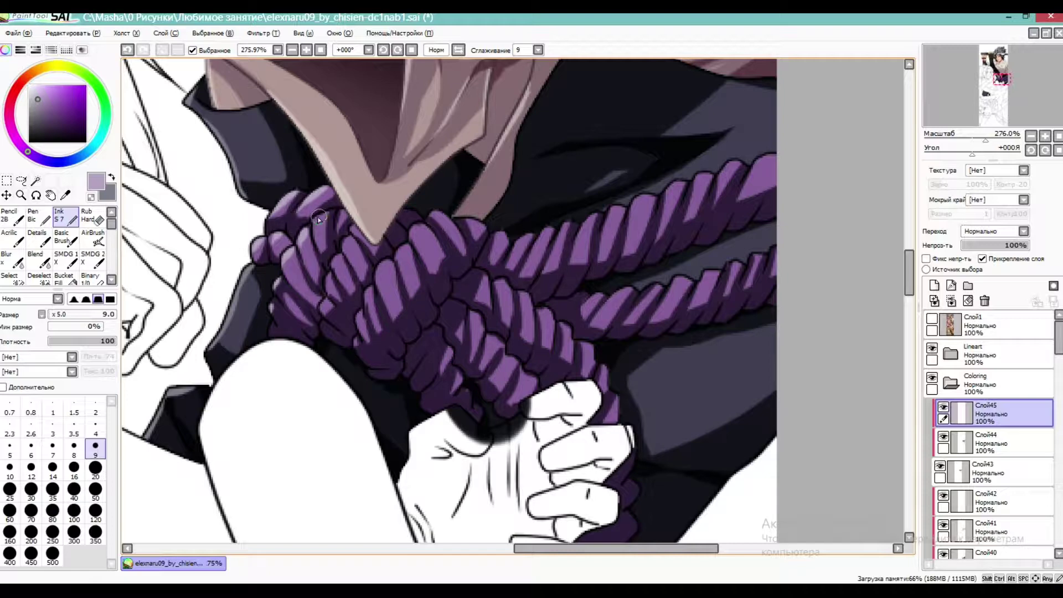
{"action": "mouse_move", "coordinate": [319, 216]}
{"action": "left_mouse_down"}
{"action": "mouse_move", "coordinate": [318, 247]}
{"action": "mouse_move", "coordinate": [290, 282]}
{"action": "left_mouse_up"}
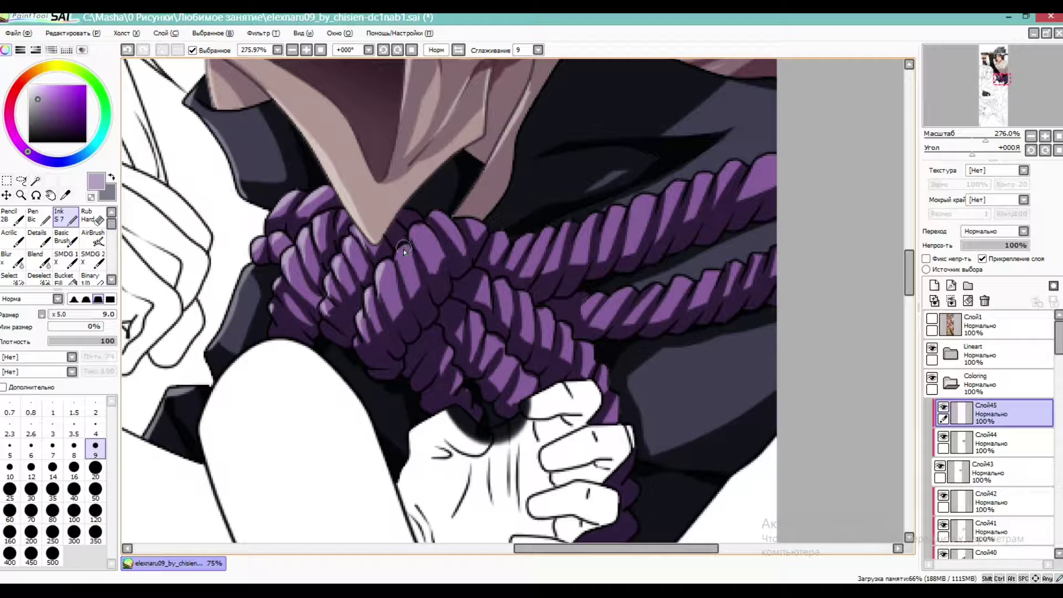
{"action": "mouse_move", "coordinate": [434, 212]}
{"action": "left_mouse_down"}
{"action": "mouse_move", "coordinate": [503, 229]}
{"action": "mouse_move", "coordinate": [478, 281]}
{"action": "mouse_move", "coordinate": [499, 284]}
{"action": "mouse_move", "coordinate": [485, 278]}
{"action": "mouse_move", "coordinate": [492, 305]}
{"action": "mouse_move", "coordinate": [501, 285]}
{"action": "mouse_move", "coordinate": [504, 328]}
{"action": "mouse_move", "coordinate": [525, 306]}
{"action": "mouse_move", "coordinate": [533, 340]}
{"action": "mouse_move", "coordinate": [543, 326]}
{"action": "mouse_move", "coordinate": [565, 349]}
{"action": "mouse_move", "coordinate": [561, 334]}
{"action": "mouse_move", "coordinate": [575, 365]}
{"action": "mouse_move", "coordinate": [586, 347]}
{"action": "mouse_move", "coordinate": [606, 394]}
{"action": "mouse_move", "coordinate": [604, 383]}
{"action": "mouse_move", "coordinate": [618, 406]}
{"action": "left_mouse_up"}
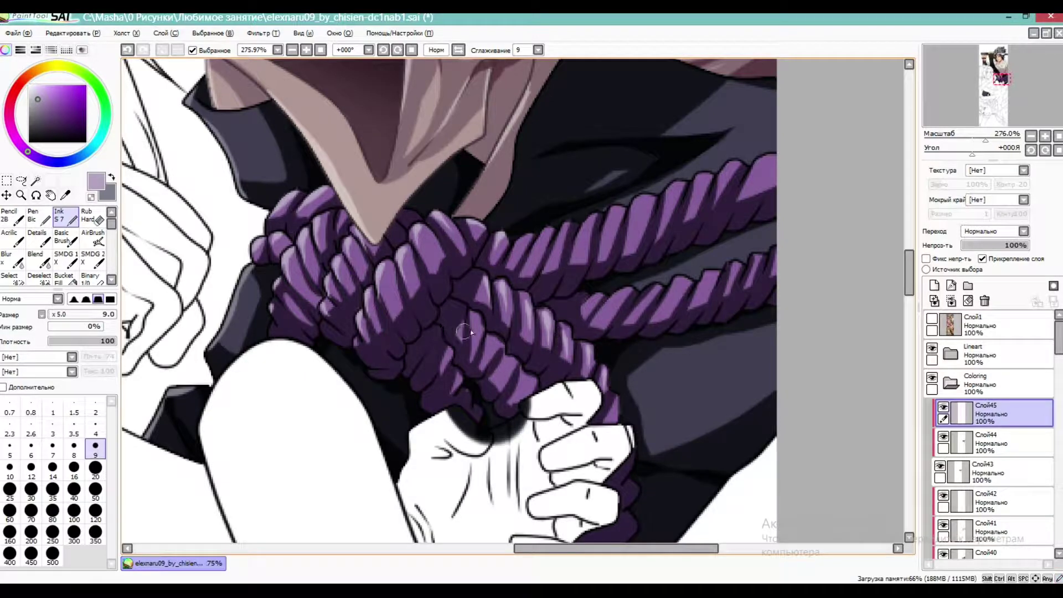
{"action": "mouse_move", "coordinate": [452, 349]}
{"action": "left_mouse_down"}
{"action": "mouse_move", "coordinate": [446, 370]}
{"action": "mouse_move", "coordinate": [469, 406]}
{"action": "left_mouse_up"}
Paint pale lilac highlights along the strands of both ropes stretching right from the knot
{"action": "mouse_move", "coordinate": [527, 238]}
{"action": "left_mouse_down"}
{"action": "mouse_move", "coordinate": [554, 222]}
{"action": "mouse_move", "coordinate": [562, 233]}
{"action": "left_mouse_up"}
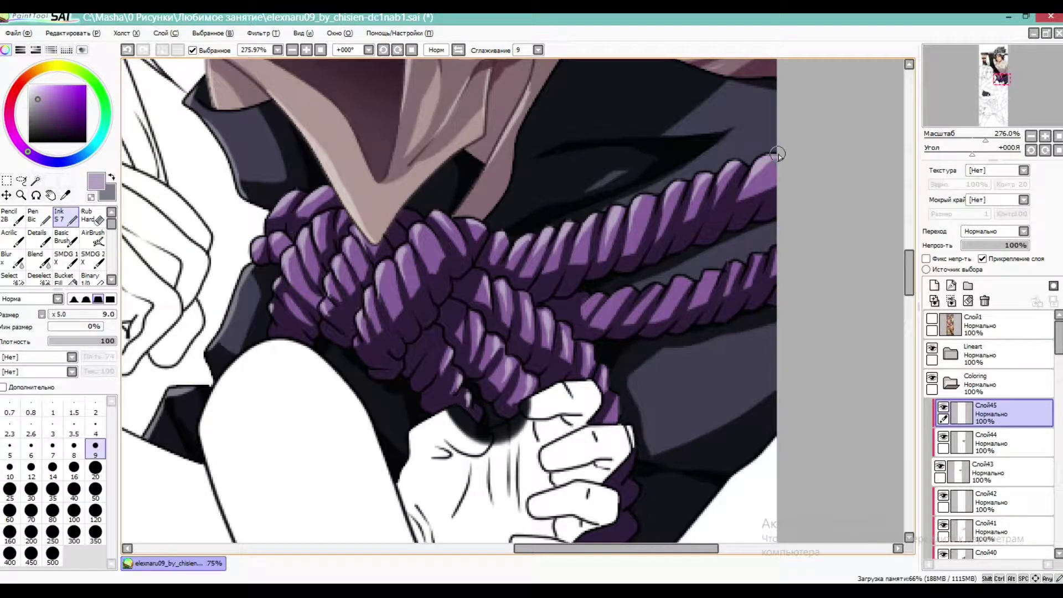
{"action": "left_click_drag", "start_coordinate": [612, 303], "coordinate": [624, 308]}
{"action": "mouse_move", "coordinate": [683, 281]}
{"action": "left_mouse_down"}
{"action": "mouse_move", "coordinate": [662, 311]}
{"action": "mouse_move", "coordinate": [696, 294]}
{"action": "left_mouse_up"}
{"action": "left_click_drag", "start_coordinate": [737, 264], "coordinate": [731, 281]}
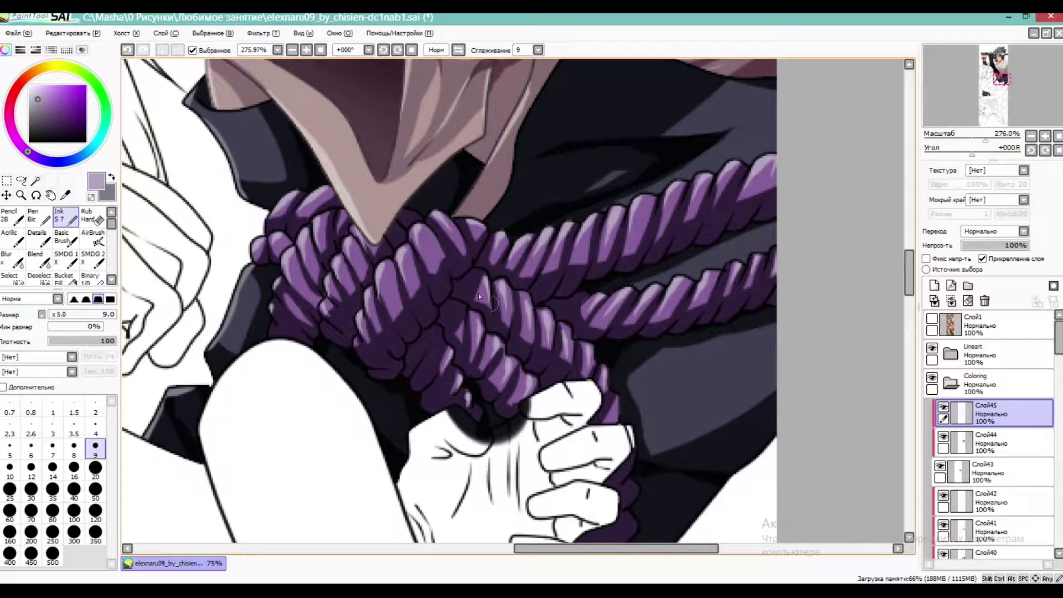
On a new clipping layer above Слой44, paint near-black purple creases between the knot's strands with the Ink brush at size 7
{"action": "left_click", "coordinate": [955, 442]}
{"action": "left_click", "coordinate": [951, 286]}
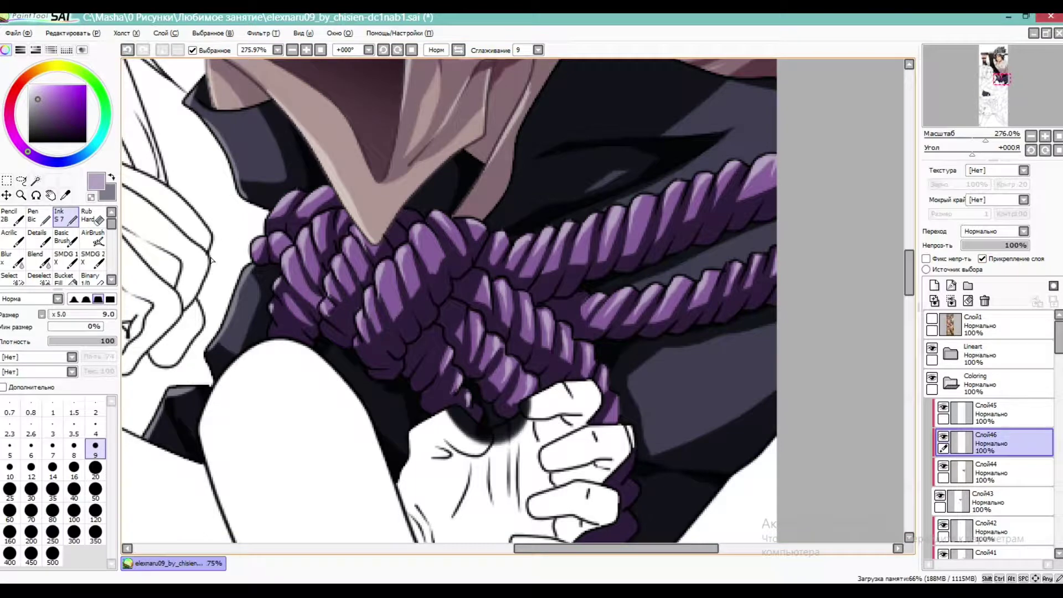
{"action": "left_click", "coordinate": [65, 195]}
{"action": "left_click", "coordinate": [274, 224]}
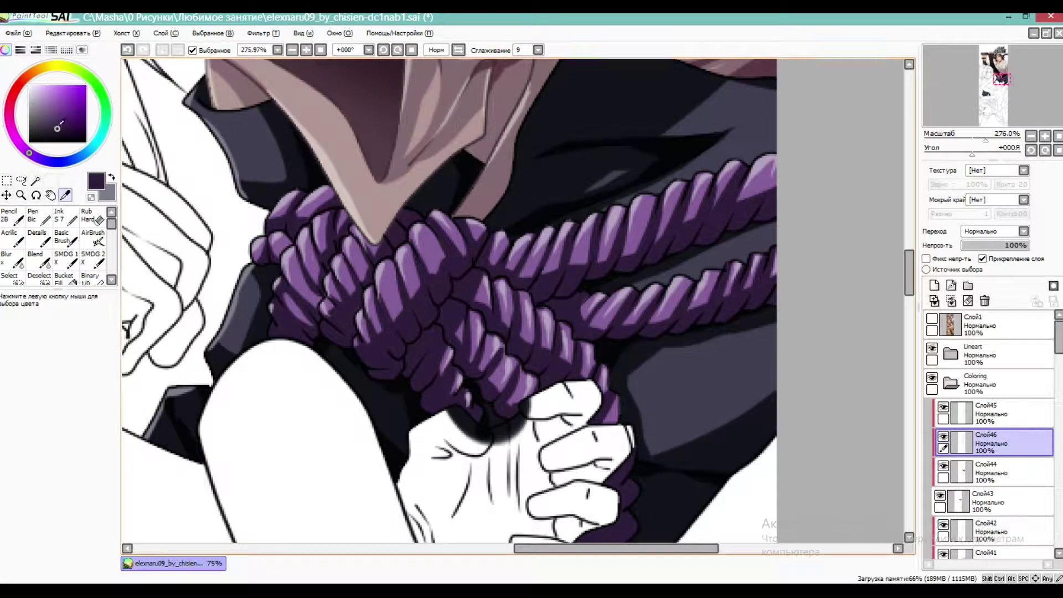
{"action": "left_click", "coordinate": [59, 134]}
{"action": "left_click", "coordinate": [63, 216]}
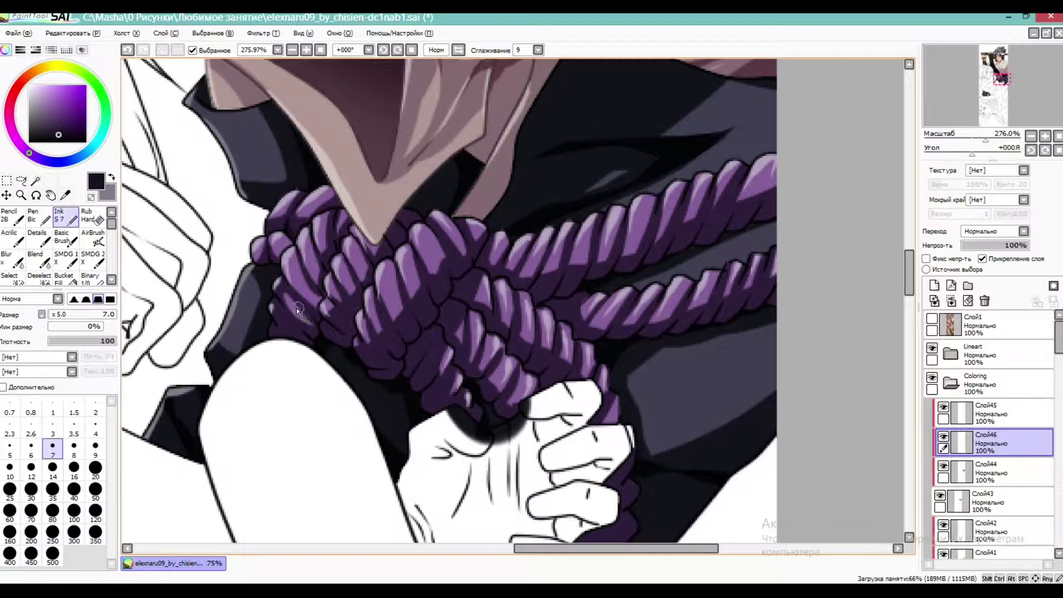
{"action": "mouse_move", "coordinate": [299, 331]}
{"action": "left_mouse_down"}
{"action": "mouse_move", "coordinate": [277, 323]}
{"action": "mouse_move", "coordinate": [304, 356]}
{"action": "left_mouse_up"}
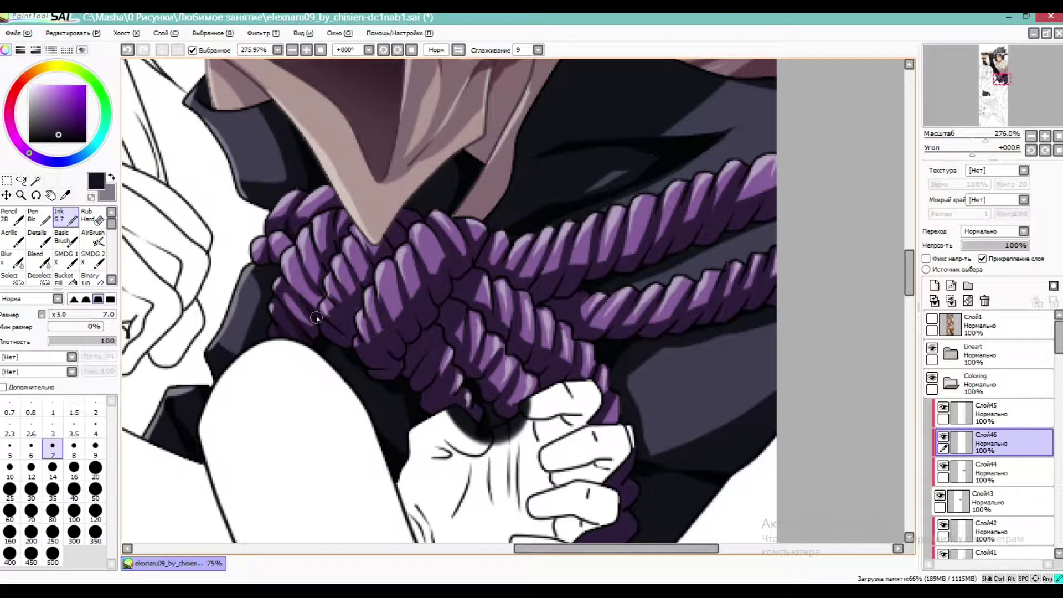
{"action": "left_click_drag", "start_coordinate": [323, 260], "coordinate": [328, 274]}
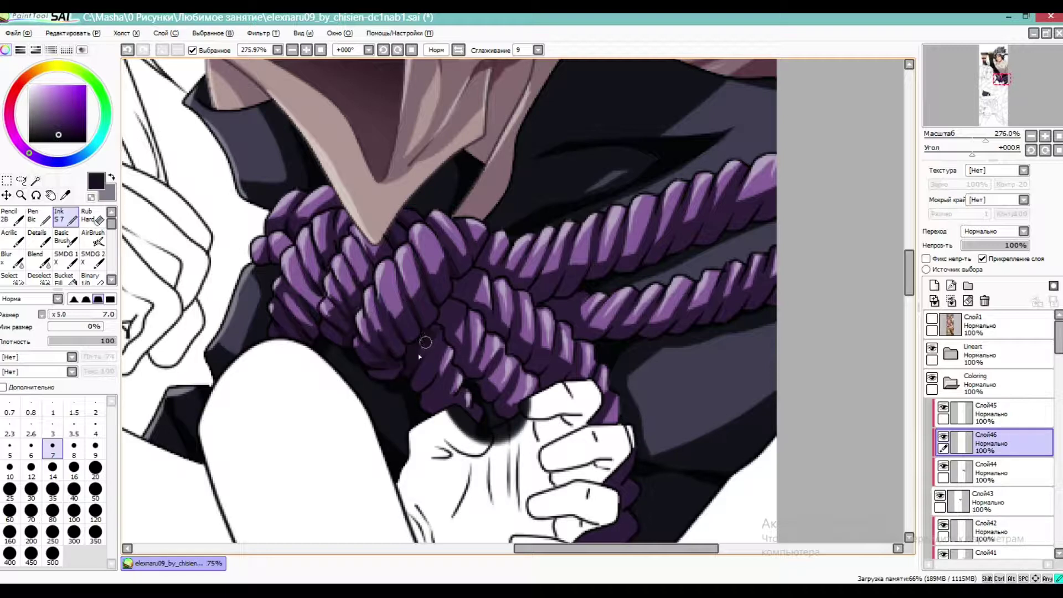
Paint near-black creases on the strands running down to the fist, both ropes stretching right, and the rope behind the fingers
{"action": "left_click_drag", "start_coordinate": [430, 348], "coordinate": [426, 352]}
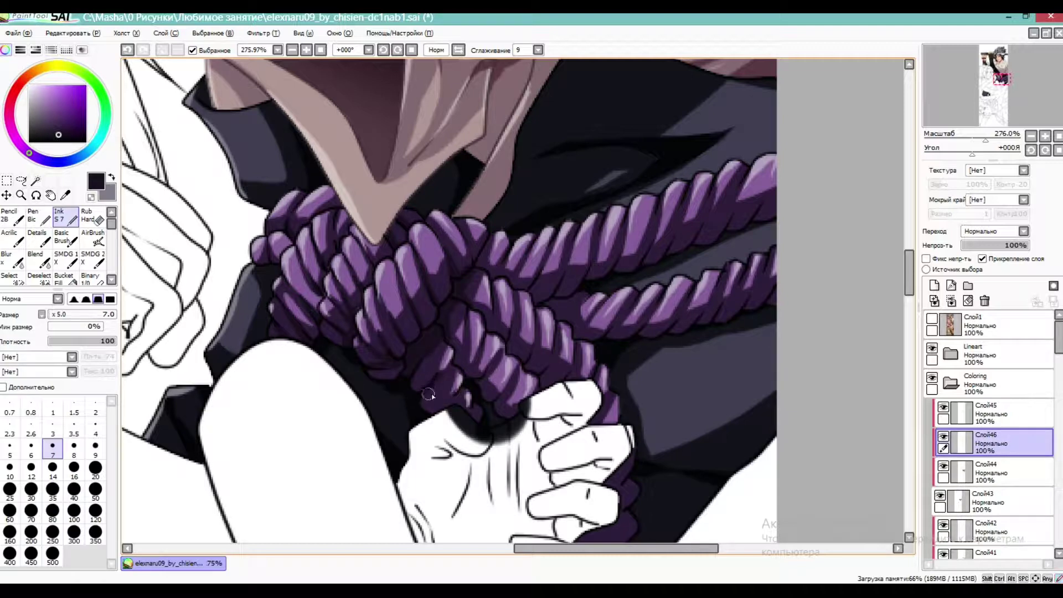
{"action": "mouse_move", "coordinate": [458, 393]}
{"action": "left_mouse_down"}
{"action": "mouse_move", "coordinate": [430, 414]}
{"action": "mouse_move", "coordinate": [461, 428]}
{"action": "left_mouse_up"}
{"action": "left_click_drag", "start_coordinate": [462, 368], "coordinate": [468, 322]}
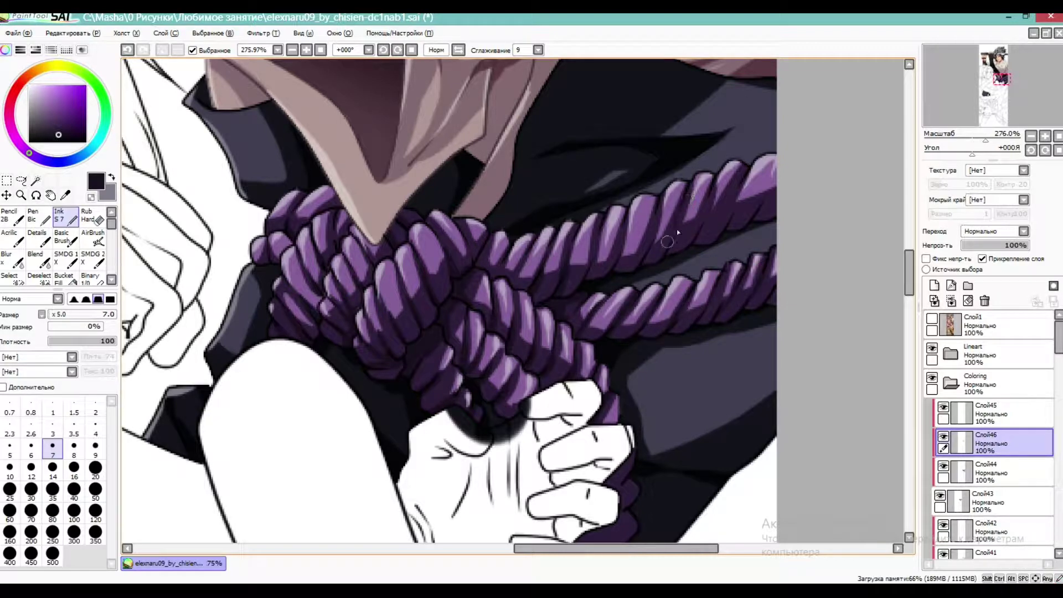
{"action": "left_click_drag", "start_coordinate": [779, 157], "coordinate": [757, 224]}
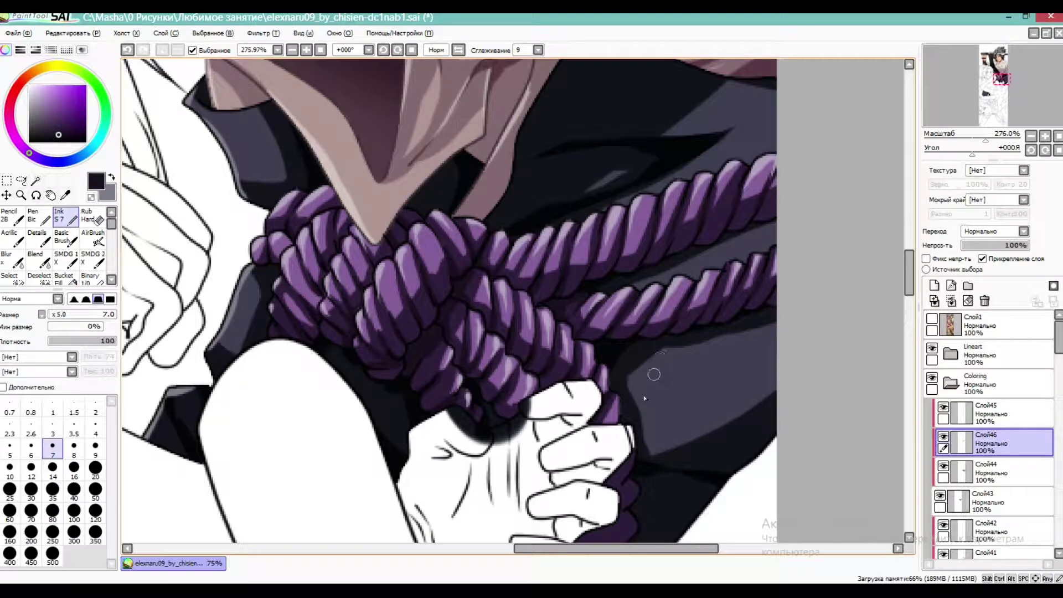
{"action": "left_click_drag", "start_coordinate": [1002, 93], "coordinate": [1003, 95]}
{"action": "mouse_move", "coordinate": [607, 376]}
{"action": "left_mouse_down"}
{"action": "mouse_move", "coordinate": [568, 400]}
{"action": "mouse_move", "coordinate": [614, 371]}
{"action": "mouse_move", "coordinate": [598, 446]}
{"action": "mouse_move", "coordinate": [539, 454]}
{"action": "mouse_move", "coordinate": [609, 448]}
{"action": "mouse_move", "coordinate": [546, 470]}
{"action": "mouse_move", "coordinate": [602, 466]}
{"action": "mouse_move", "coordinate": [562, 480]}
{"action": "left_mouse_up"}
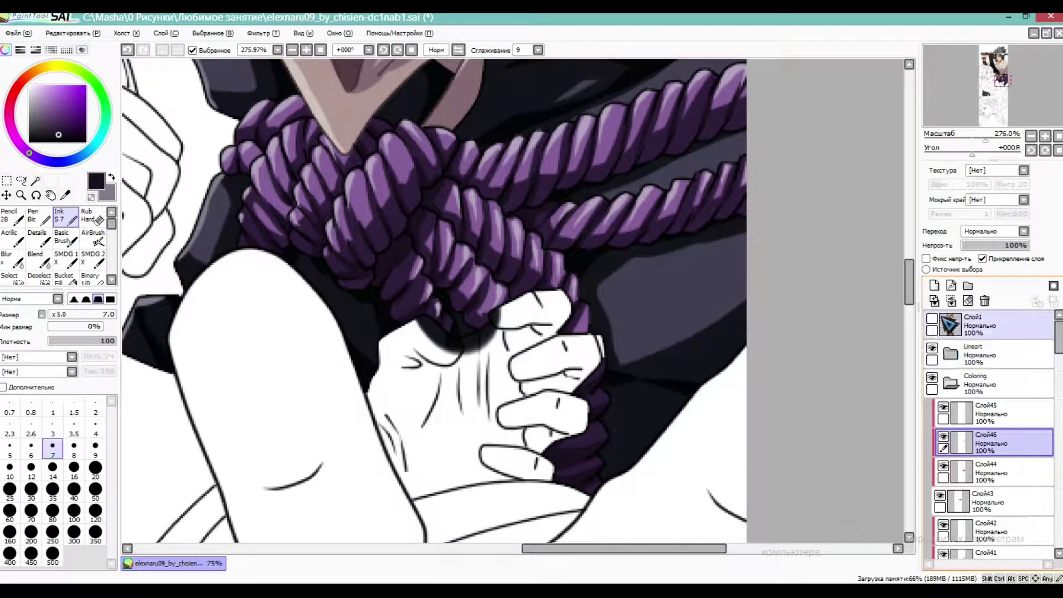
On a new layer above Слой46, paint greyish-purple edge light on the rope behind the fingers at size 4, in Экран mode at 59% opacity
{"action": "left_click", "coordinate": [934, 285]}
{"action": "left_click", "coordinate": [43, 123]}
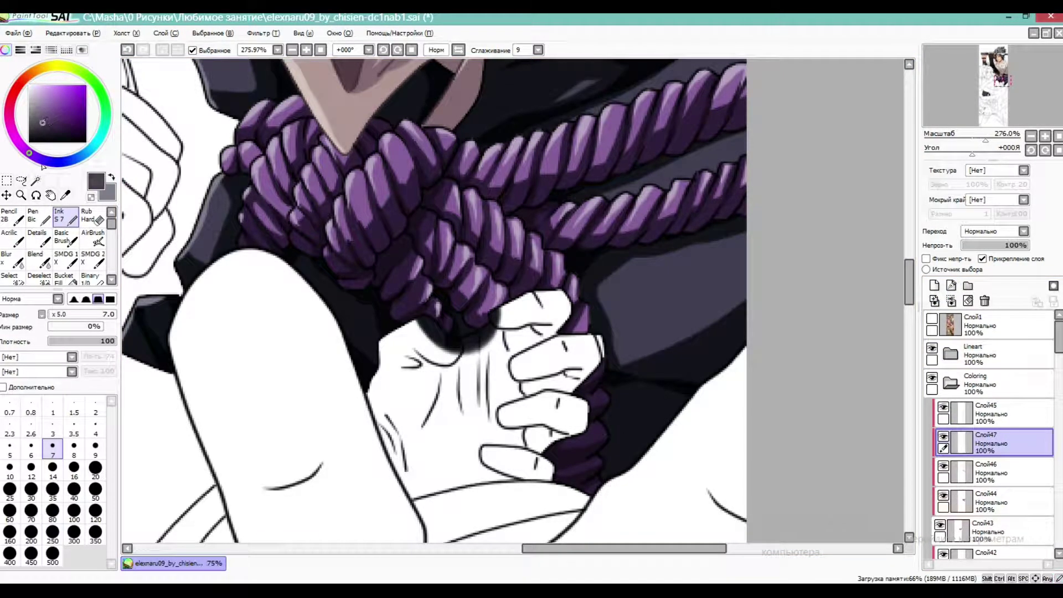
{"action": "left_click", "coordinate": [95, 426]}
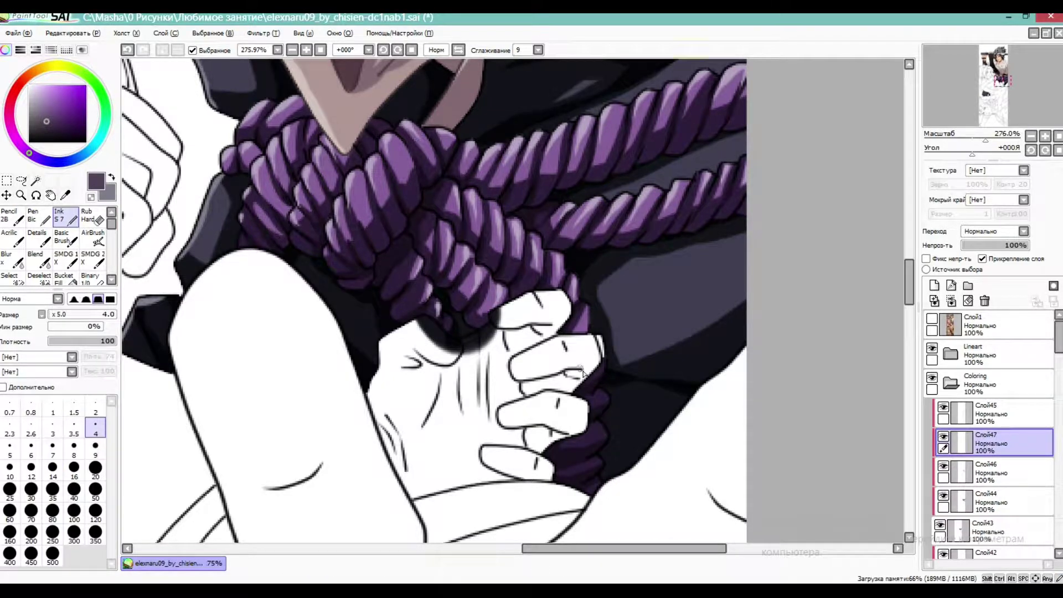
{"action": "left_click_drag", "start_coordinate": [603, 389], "coordinate": [602, 404]}
{"action": "left_click", "coordinate": [994, 231]}
{"action": "left_click", "coordinate": [1011, 255]}
{"action": "left_click_drag", "start_coordinate": [1010, 251], "coordinate": [1001, 244]}
{"action": "mouse_move", "coordinate": [986, 140]}
{"action": "left_mouse_down"}
{"action": "mouse_move", "coordinate": [966, 143]}
{"action": "mouse_move", "coordinate": [982, 141]}
{"action": "mouse_move", "coordinate": [984, 123]}
{"action": "left_mouse_up"}
Adjust Слой44 with the hue/saturation filter, setting saturation to -1 and brightness to +6
{"action": "left_click", "coordinate": [974, 471]}
{"action": "left_click", "coordinate": [961, 501]}
{"action": "left_click", "coordinate": [264, 33]}
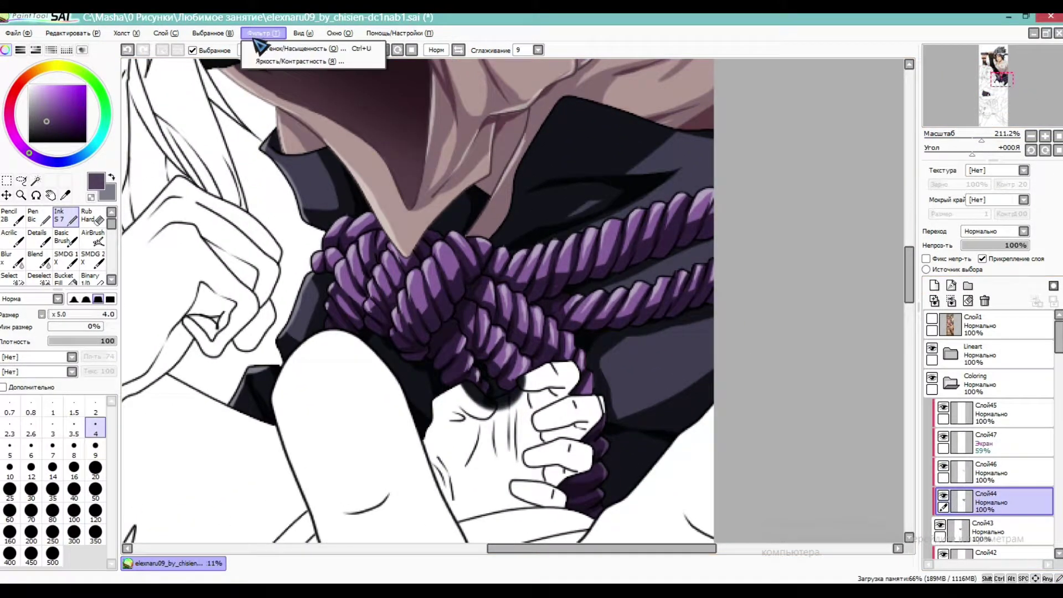
{"action": "left_click", "coordinate": [277, 44]}
{"action": "left_click_drag", "start_coordinate": [860, 247], "coordinate": [867, 270]}
{"action": "left_click_drag", "start_coordinate": [981, 140], "coordinate": [969, 142]}
{"action": "left_click_drag", "start_coordinate": [871, 270], "coordinate": [868, 270]}
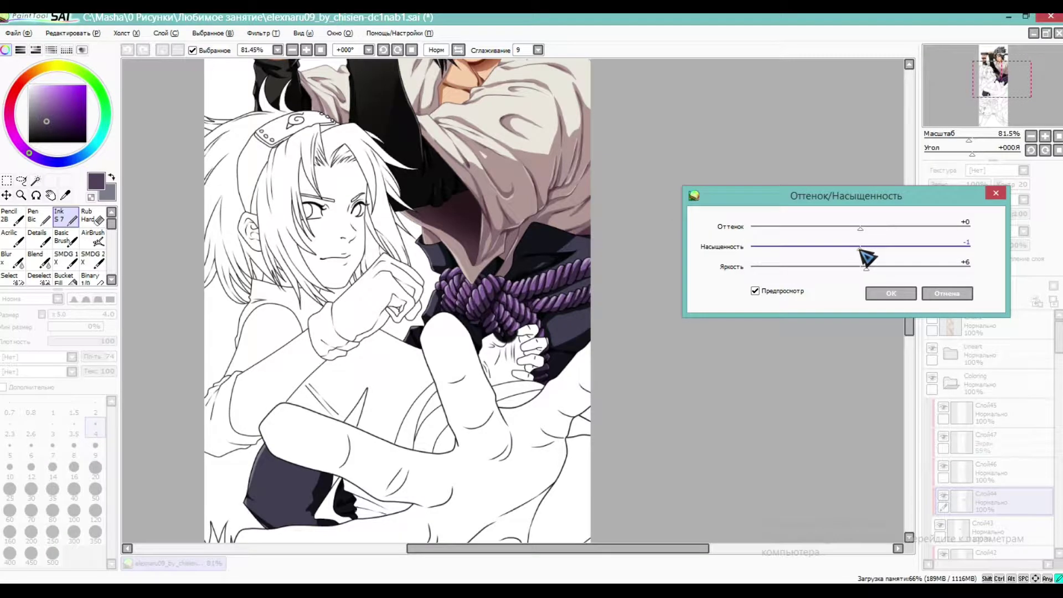
{"action": "left_click", "coordinate": [886, 292]}
Try a different blend mode and opacity on Слой46, restoring it to Нормально at 100%
{"action": "left_click", "coordinate": [996, 473]}
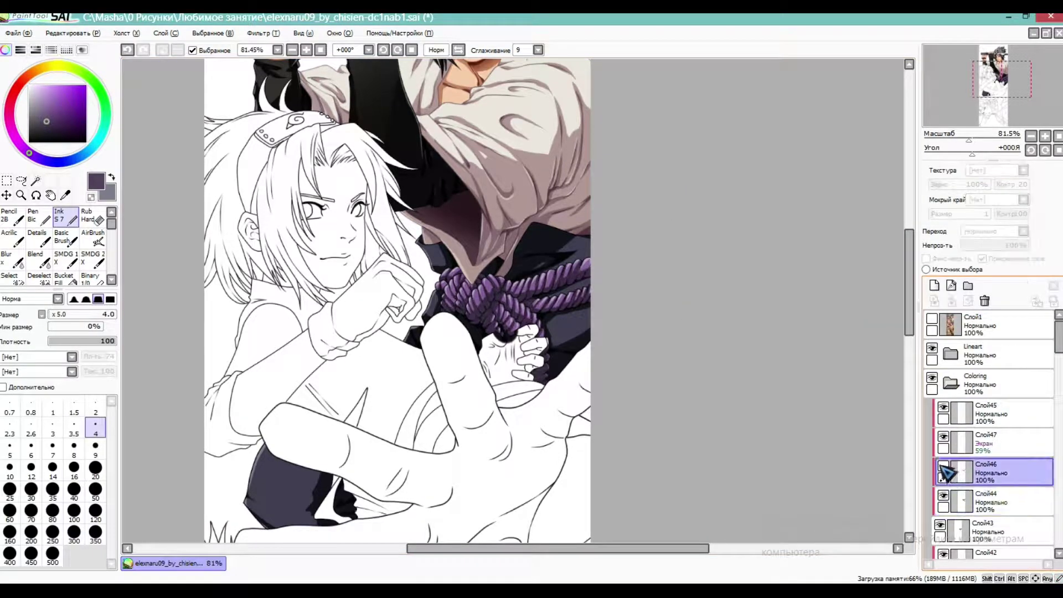
{"action": "left_click", "coordinate": [999, 231]}
{"action": "left_click", "coordinate": [987, 252]}
{"action": "left_click_drag", "start_coordinate": [1013, 245], "coordinate": [1038, 243]}
{"action": "left_click", "coordinate": [1007, 232]}
{"action": "left_click", "coordinate": [1001, 243]}
Add a new layer above Слой45 and name it "Sakura skin"
{"action": "left_click", "coordinate": [962, 446]}
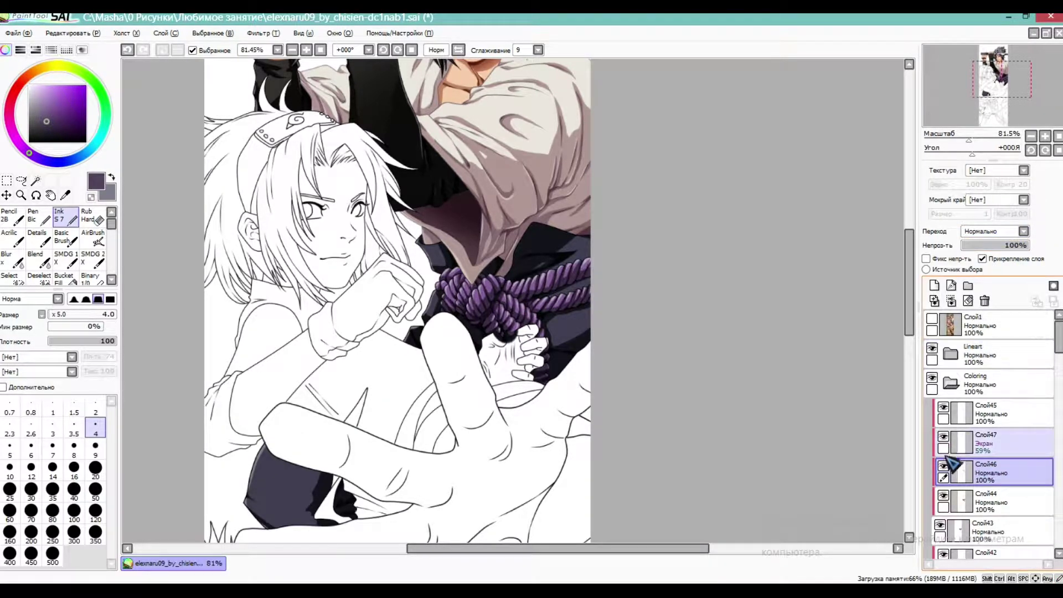
{"action": "left_click", "coordinate": [963, 414]}
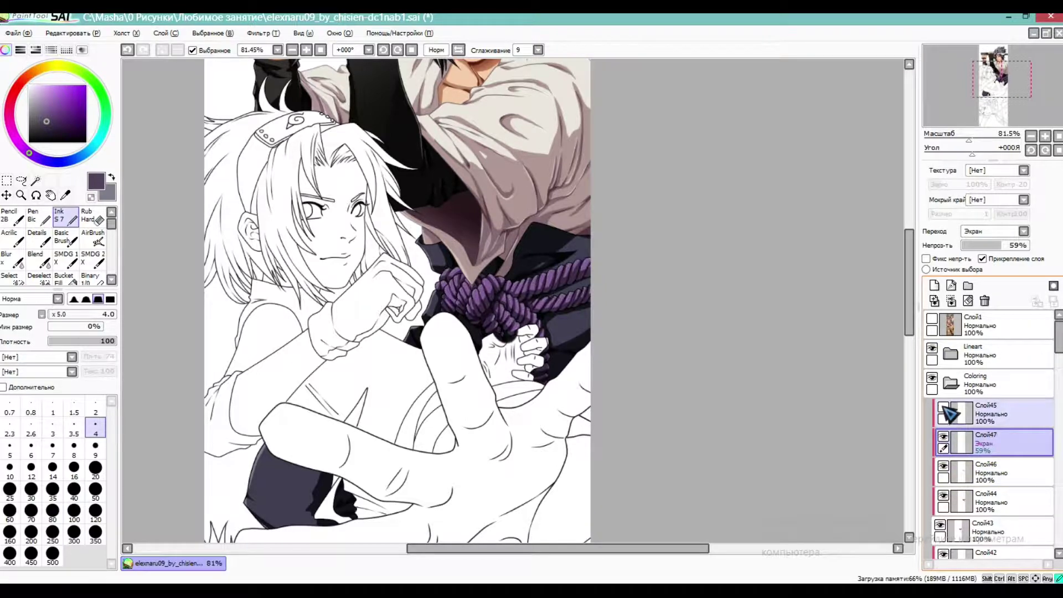
{"action": "left_click_drag", "start_coordinate": [1005, 114], "coordinate": [1001, 111]}
{"action": "scroll", "coordinate": [1001, 111], "scroll_direction": "down", "scroll_amount": 3}
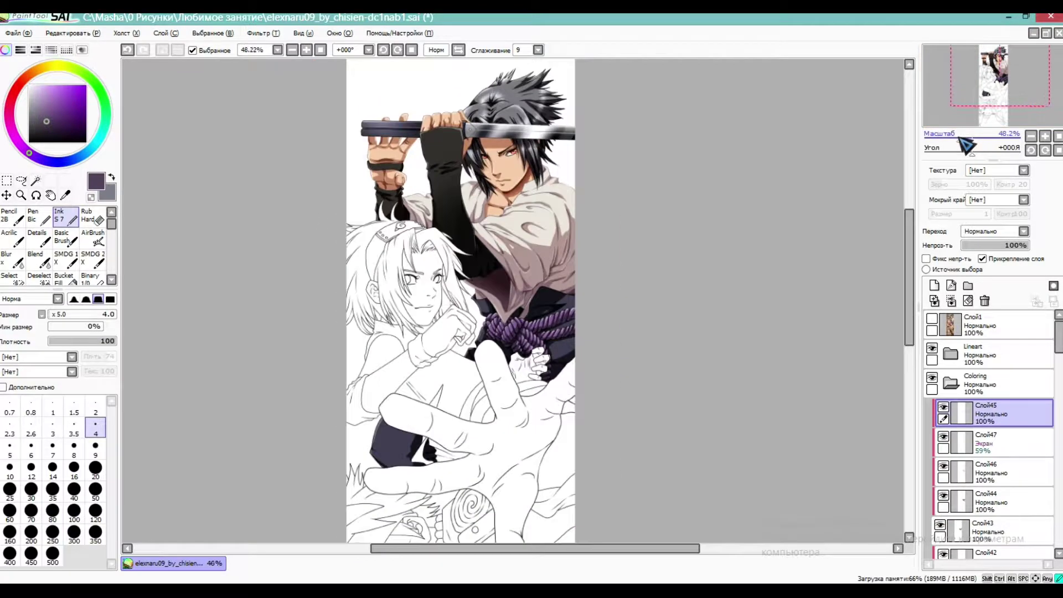
{"action": "left_click_drag", "start_coordinate": [976, 110], "coordinate": [977, 113]}
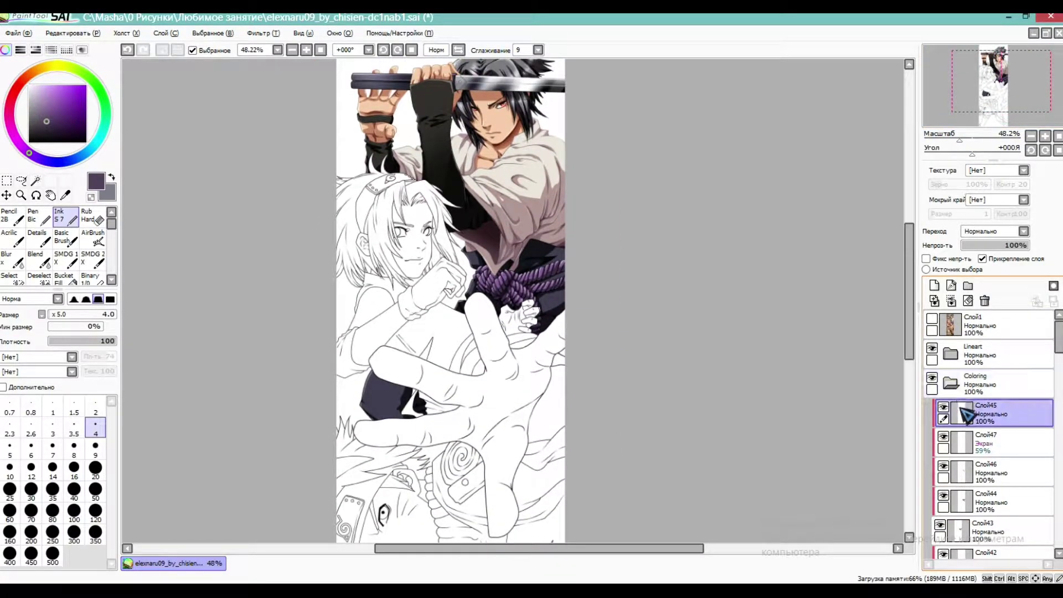
{"action": "left_click", "coordinate": [934, 286]}
{"action": "double_click", "coordinate": [1016, 419]}
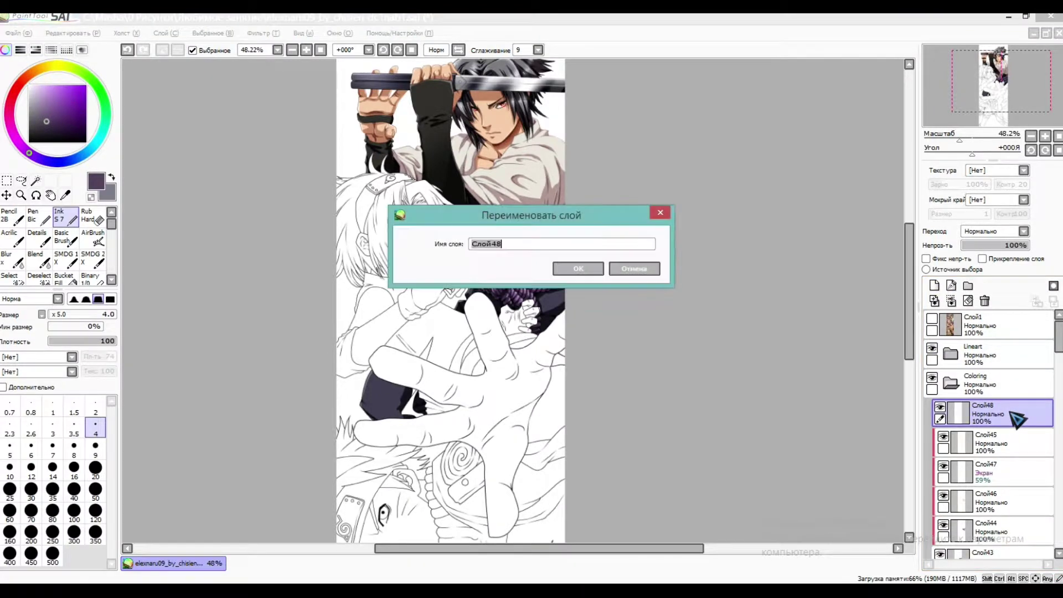
{"action": "type", "text": "Sakura skin"}
{"action": "key", "text": "Return"}
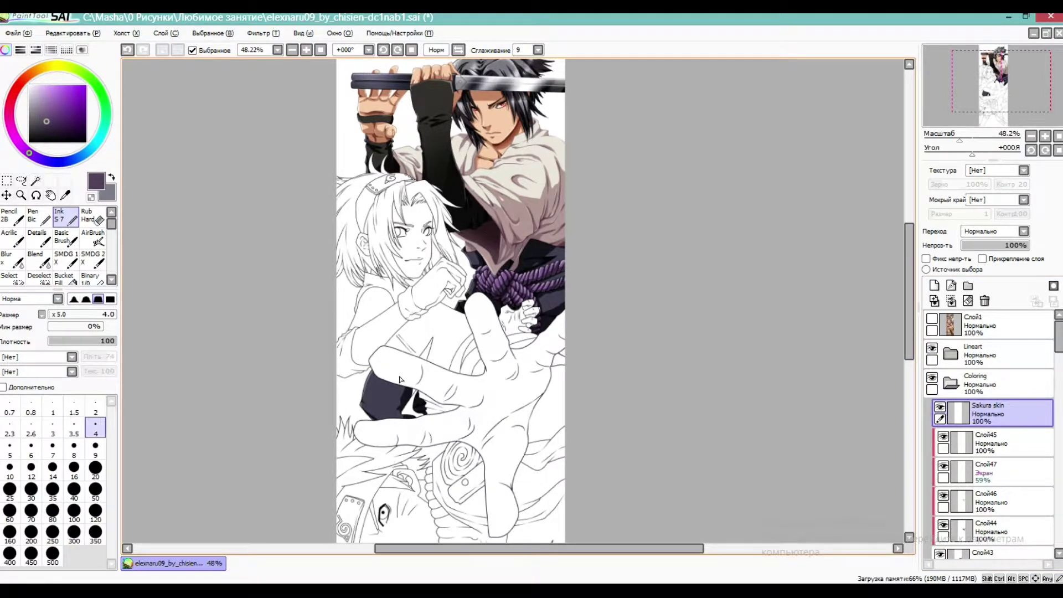
Check the skin colour on the reference layer Слой1, hide it again, and choose a light peach paint colour
{"action": "scroll", "coordinate": [400, 379], "scroll_direction": "down", "scroll_amount": 1}
{"action": "left_click", "coordinate": [932, 318]}
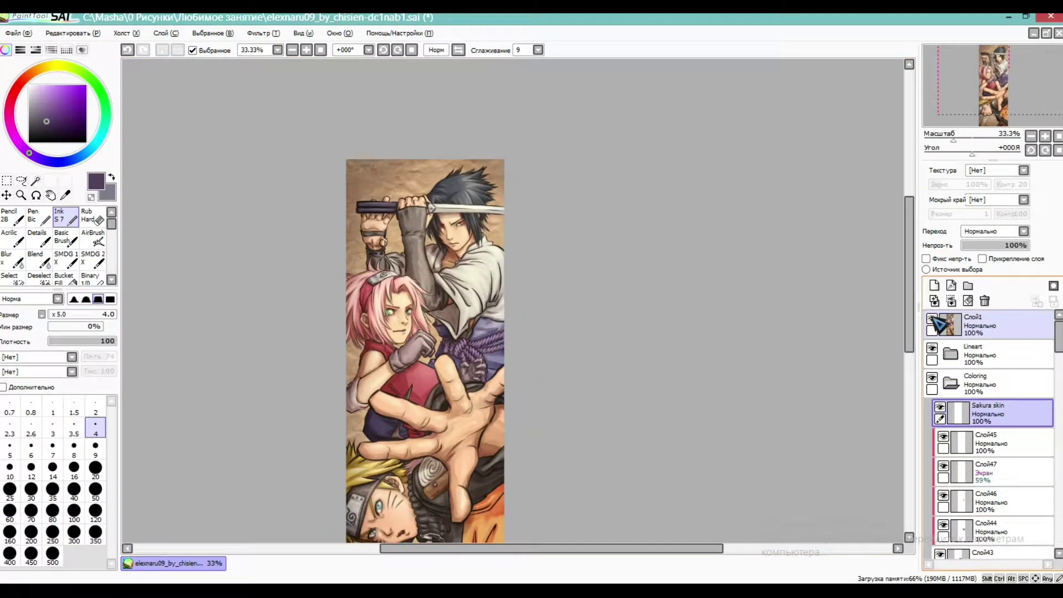
{"action": "left_click", "coordinate": [932, 318]}
{"action": "left_click", "coordinate": [39, 69]}
{"action": "left_click", "coordinate": [42, 85]}
{"action": "left_click", "coordinate": [32, 74]}
{"action": "left_click", "coordinate": [36, 180]}
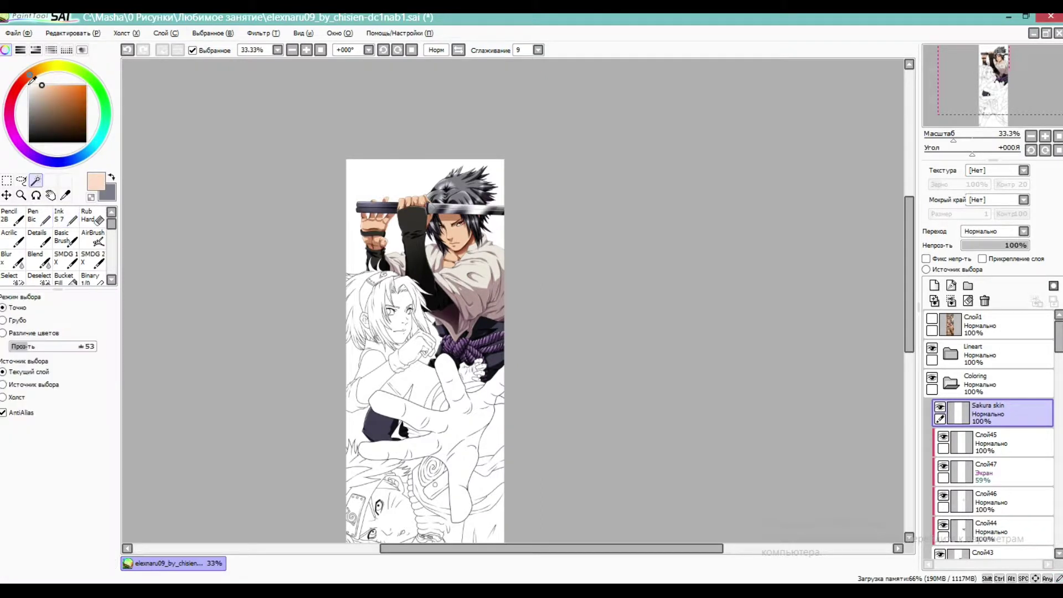
{"action": "left_click", "coordinate": [21, 81]}
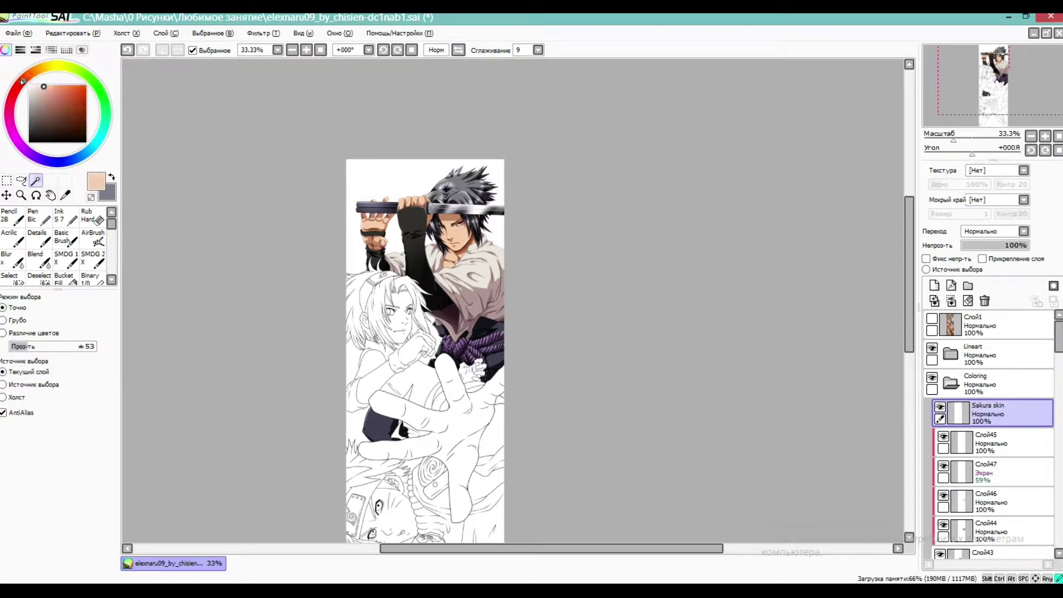
{"action": "left_click", "coordinate": [31, 75]}
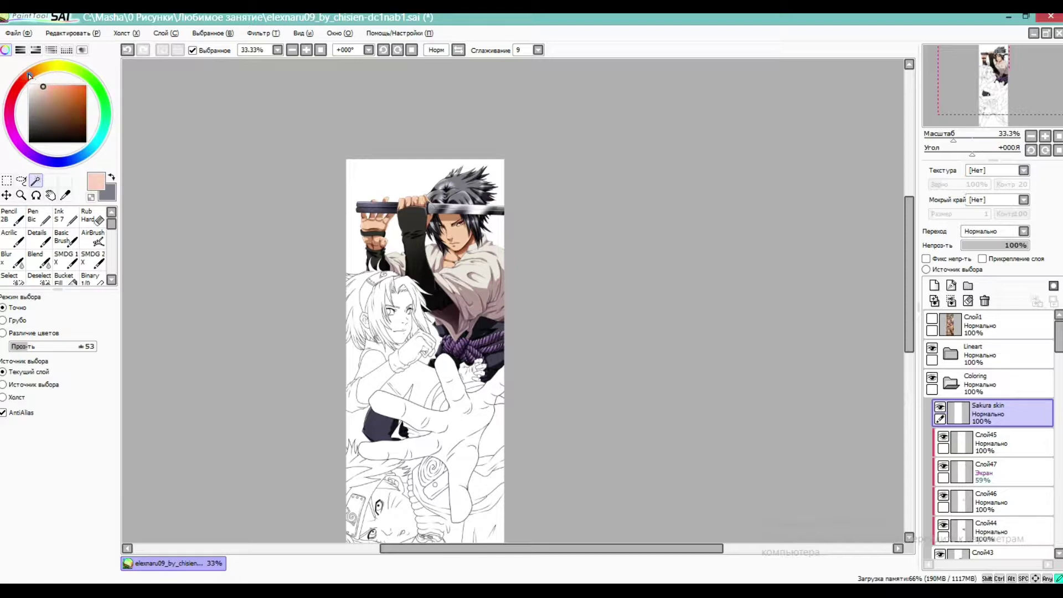
On the Lineart folder, select the girl's face with its front hair, ear, neck and bare arm using the Magic Wand at tolerance 55
{"action": "left_click", "coordinate": [974, 384]}
{"action": "left_click", "coordinate": [975, 354]}
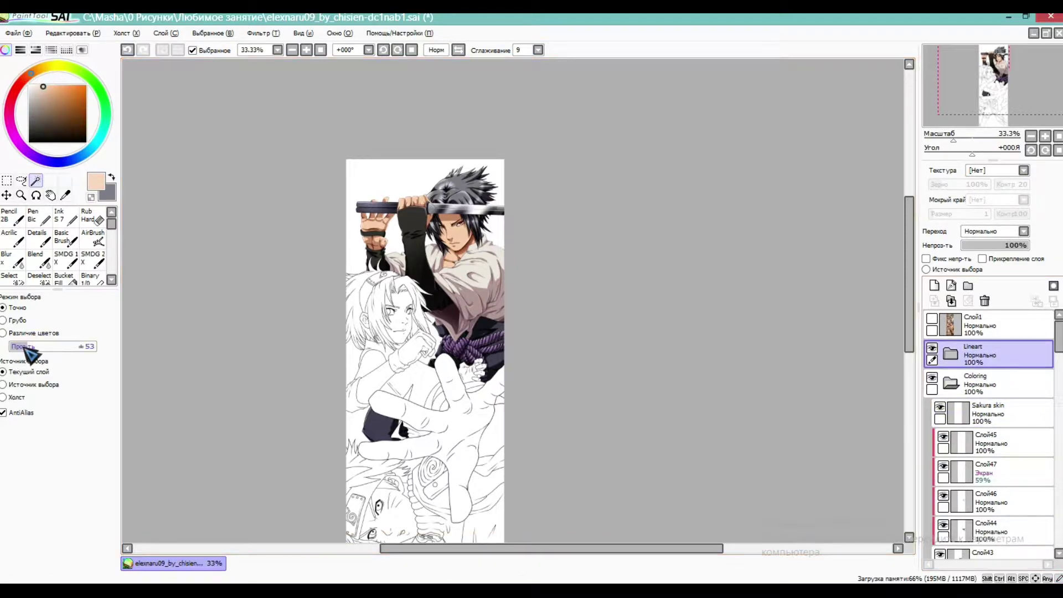
{"action": "scroll", "coordinate": [398, 314], "scroll_direction": "up", "scroll_amount": 4}
{"action": "left_click", "coordinate": [297, 319]}
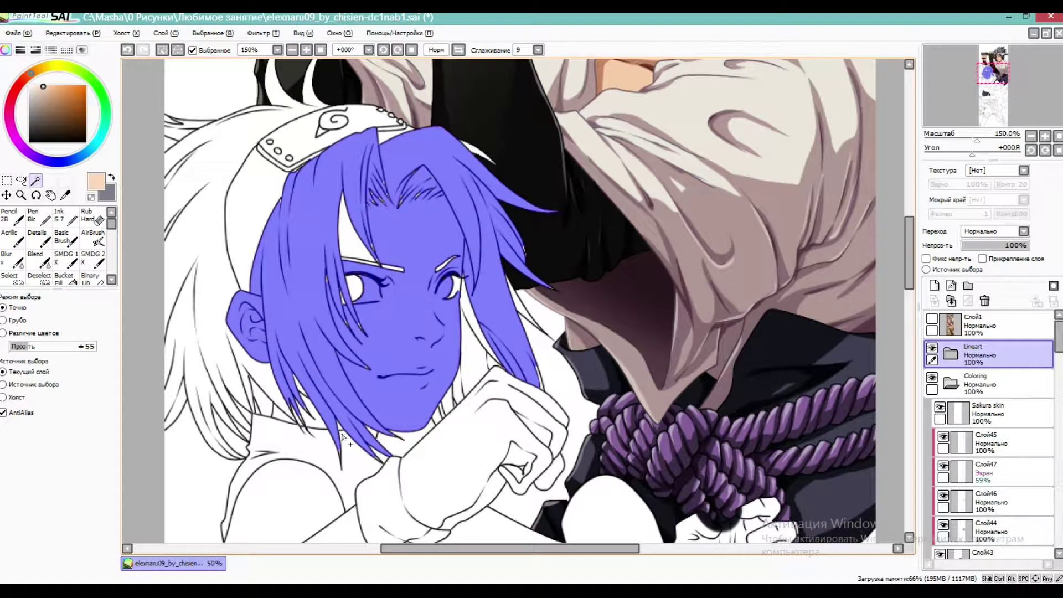
{"action": "left_click", "coordinate": [315, 423]}
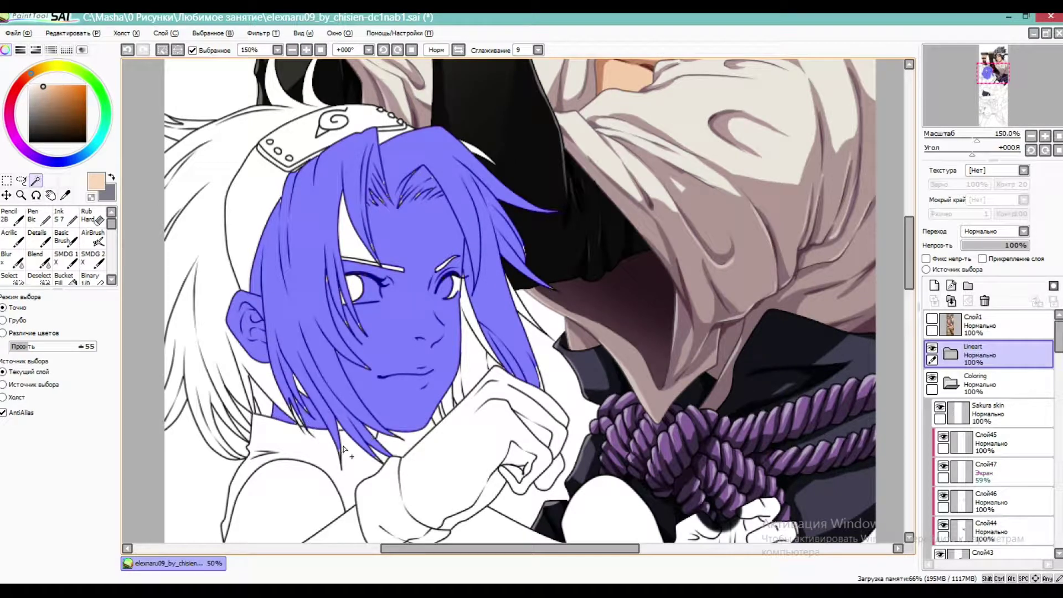
{"action": "scroll", "coordinate": [343, 429], "scroll_direction": "up", "scroll_amount": 3}
{"action": "left_click", "coordinate": [339, 423]}
{"action": "scroll", "coordinate": [332, 332], "scroll_direction": "down", "scroll_amount": 4}
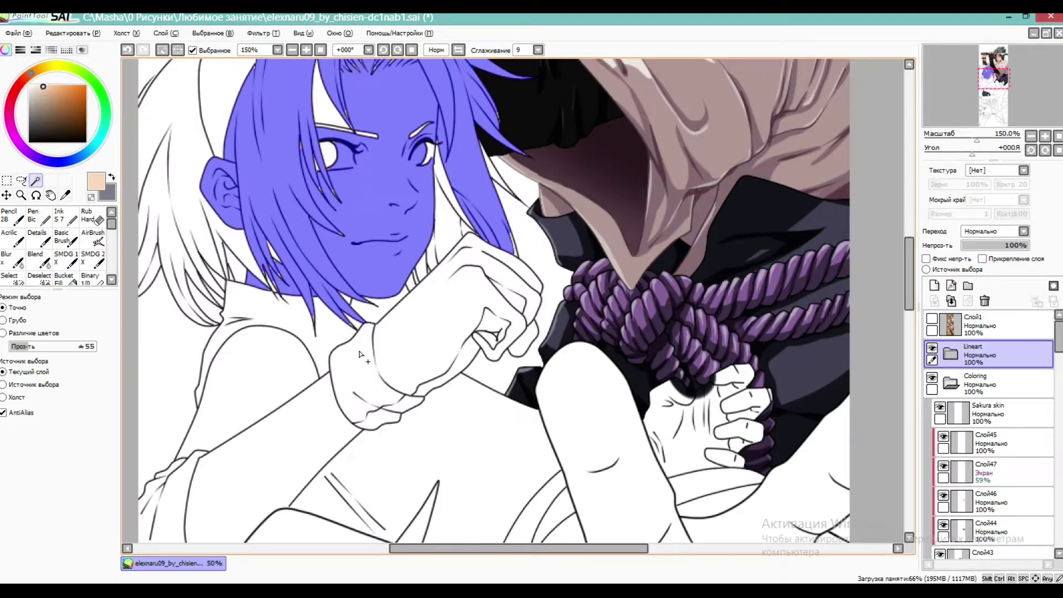
{"action": "left_click", "coordinate": [327, 368]}
{"action": "scroll", "coordinate": [336, 288], "scroll_direction": "down", "scroll_amount": 2}
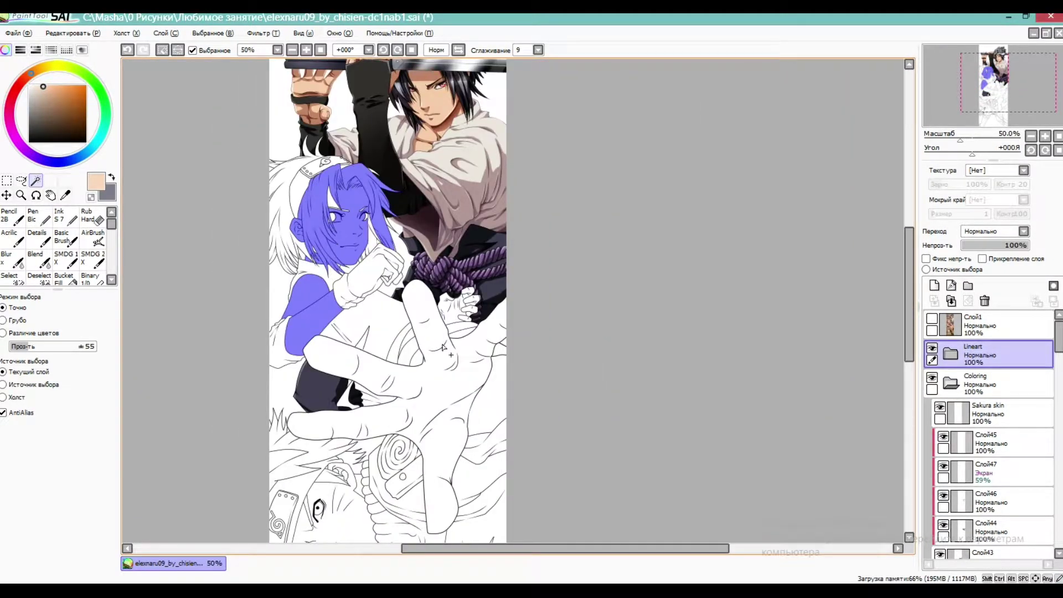
Compare the selection with the reference layer Слой1, hide it again, and add the girl's eyes to the selection
{"action": "left_click", "coordinate": [932, 319]}
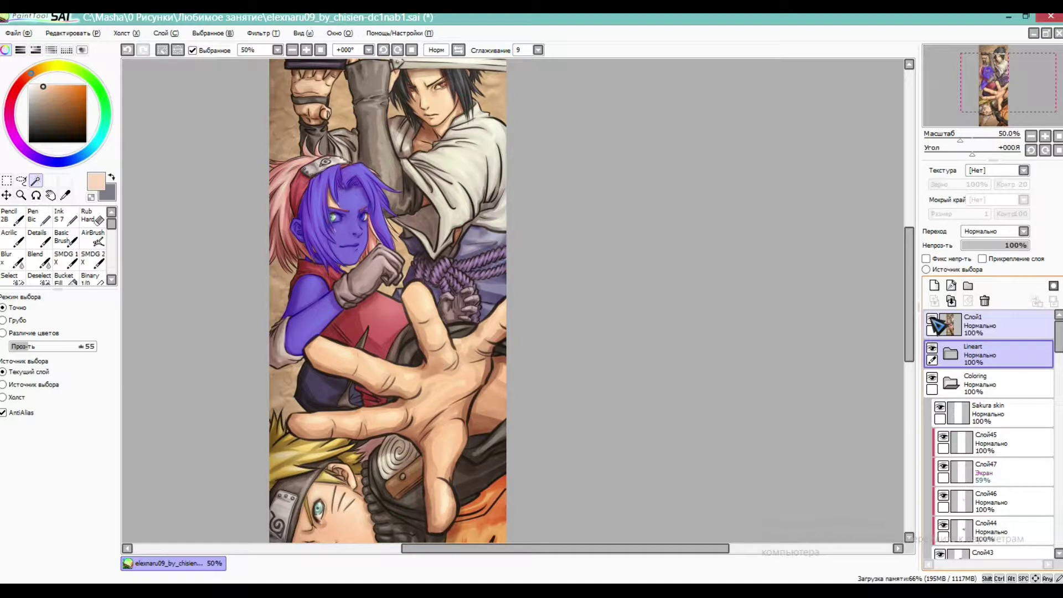
{"action": "left_click", "coordinate": [933, 320]}
{"action": "scroll", "coordinate": [310, 224], "scroll_direction": "up", "scroll_amount": 5}
{"action": "scroll", "coordinate": [504, 283], "scroll_direction": "down", "scroll_amount": 2}
{"action": "scroll", "coordinate": [321, 271], "scroll_direction": "down", "scroll_amount": 1}
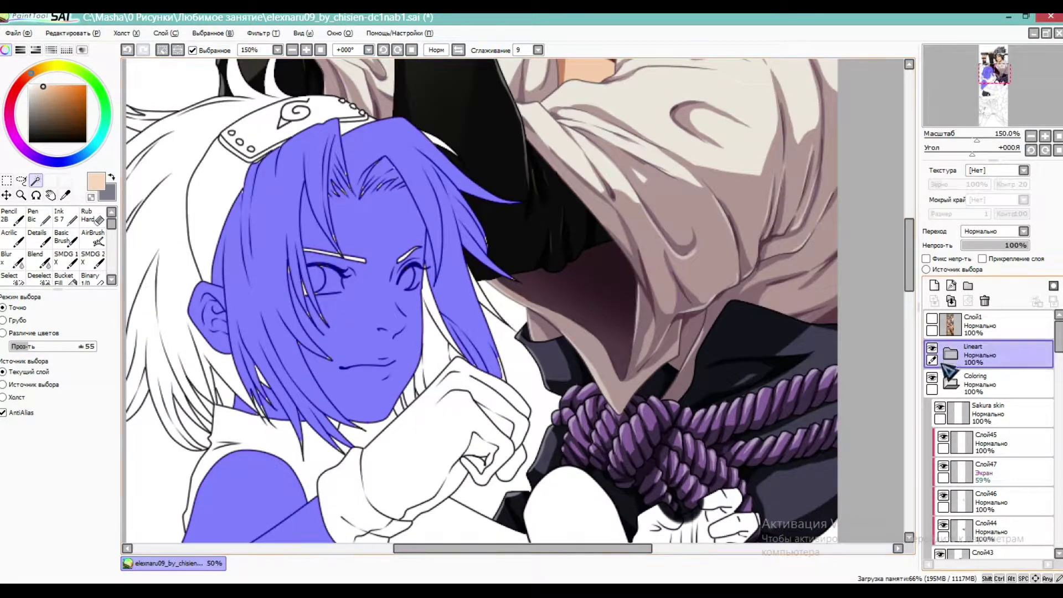
Fill the selected areas with light peach on the Sakura skin layer using the Ink brush at size 500, and deselect
{"action": "left_click", "coordinate": [958, 412]}
{"action": "left_click", "coordinate": [71, 218]}
{"action": "scroll", "coordinate": [453, 316], "scroll_direction": "down", "scroll_amount": 2}
{"action": "left_click", "coordinate": [52, 553]}
{"action": "mouse_move", "coordinate": [254, 410]}
{"action": "left_mouse_down"}
{"action": "mouse_move", "coordinate": [398, 288]}
{"action": "mouse_move", "coordinate": [271, 463]}
{"action": "left_mouse_up"}
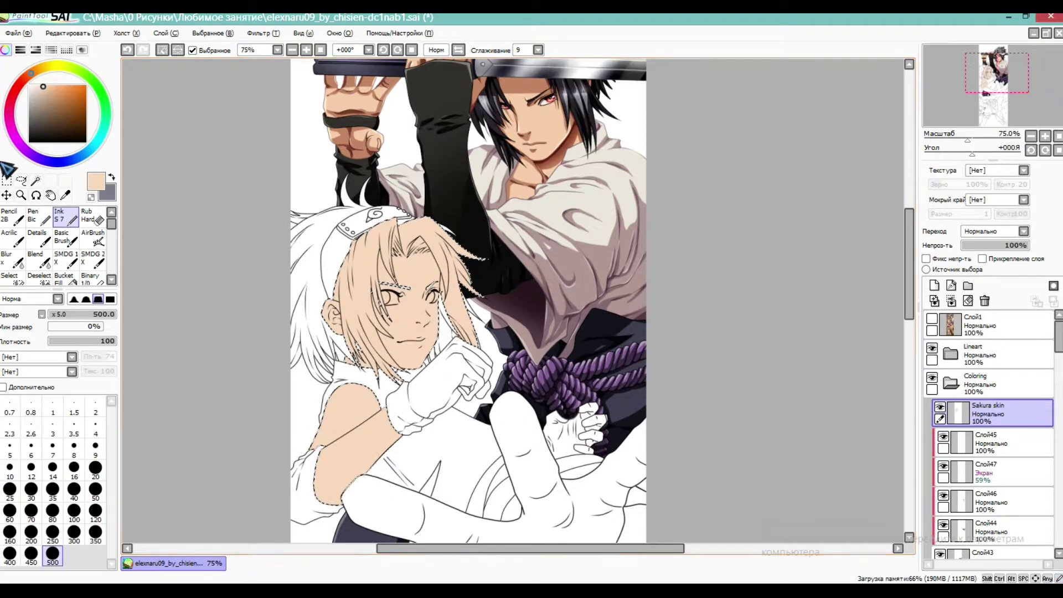
{"action": "left_click", "coordinate": [6, 193]}
{"action": "left_click", "coordinate": [7, 179]}
{"action": "key", "text": "ctrl+d"}
Paint light peach into the unfilled skin along the girl's neck above the collar with the Ink brush at size 40
{"action": "left_click", "coordinate": [65, 218]}
{"action": "left_click", "coordinate": [74, 489]}
{"action": "scroll", "coordinate": [424, 318], "scroll_direction": "up", "scroll_amount": 3}
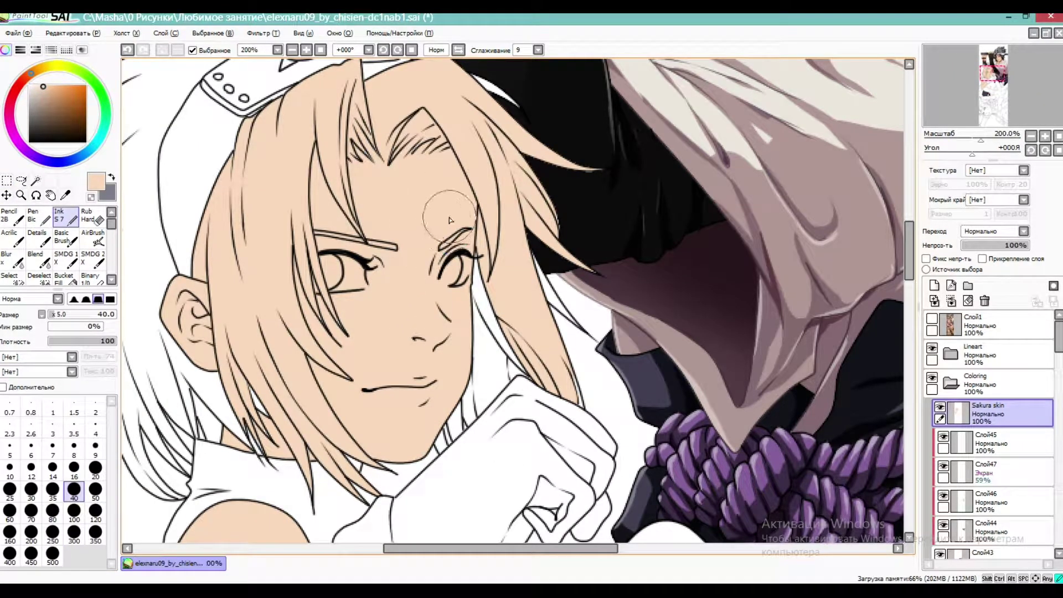
{"action": "left_click_drag", "start_coordinate": [260, 443], "coordinate": [330, 472]}
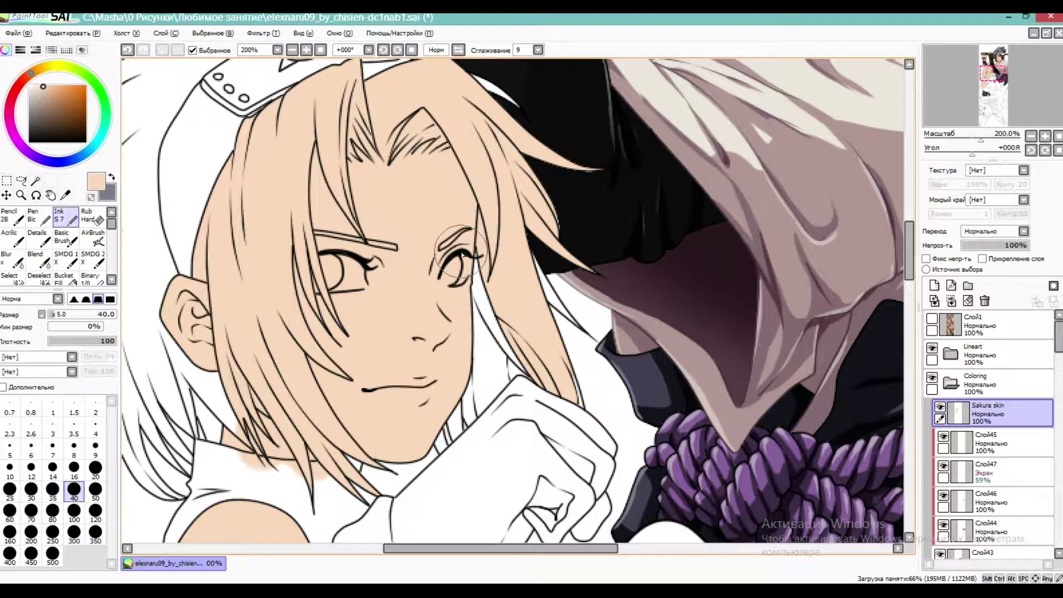
{"action": "scroll", "coordinate": [392, 250], "scroll_direction": "down", "scroll_amount": 2}
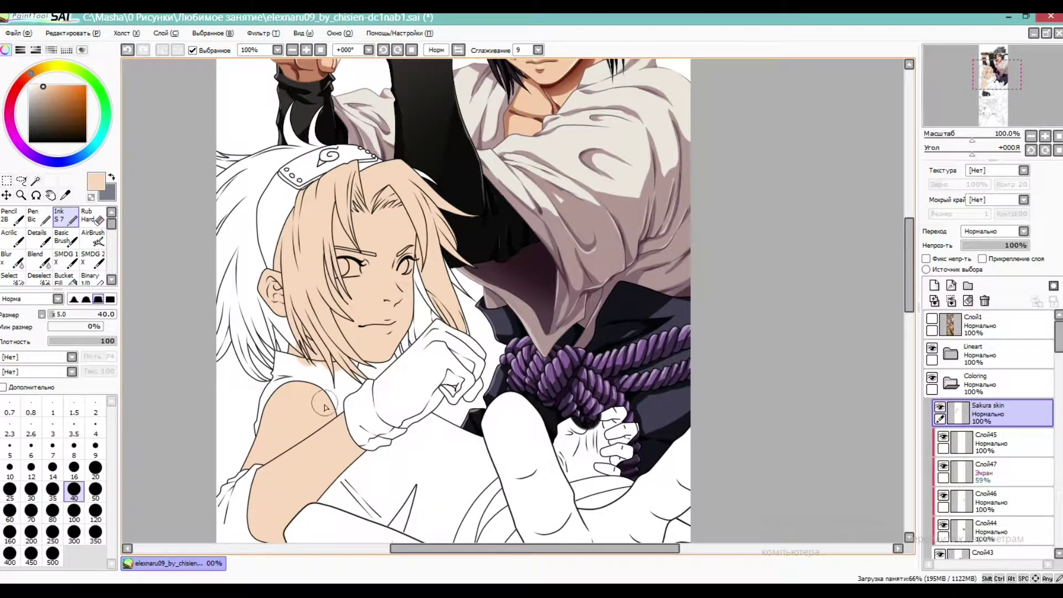
Choose light pink as the brush colour and add a new vector layer at the top of the Lineart folder
{"action": "scroll", "coordinate": [329, 383], "scroll_direction": "down", "scroll_amount": 1}
{"action": "scroll", "coordinate": [437, 391], "scroll_direction": "up", "scroll_amount": 1}
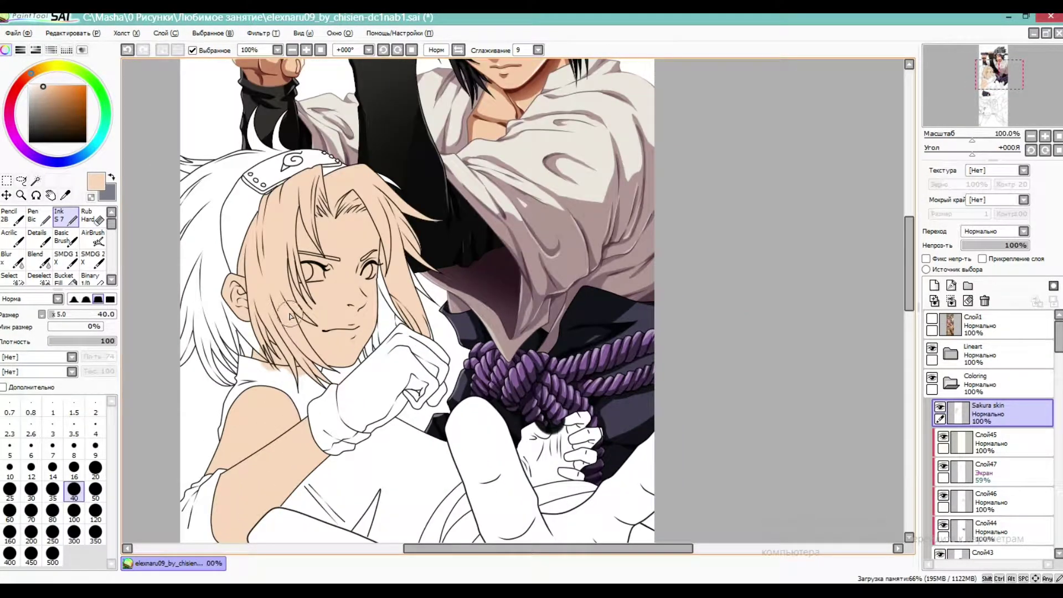
{"action": "left_click_drag", "start_coordinate": [17, 93], "coordinate": [9, 118]}
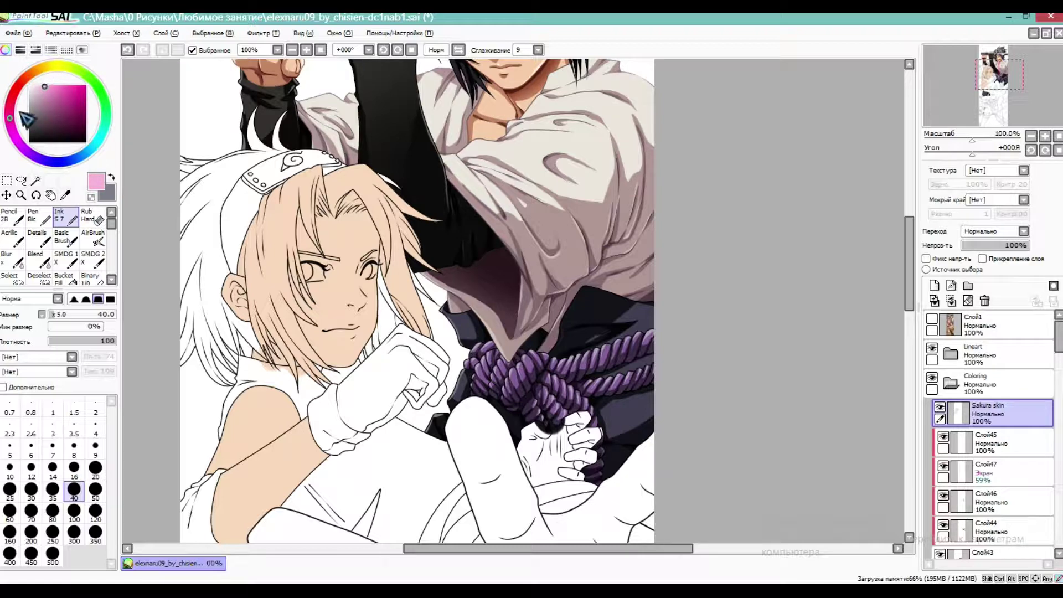
{"action": "left_click", "coordinate": [975, 354]}
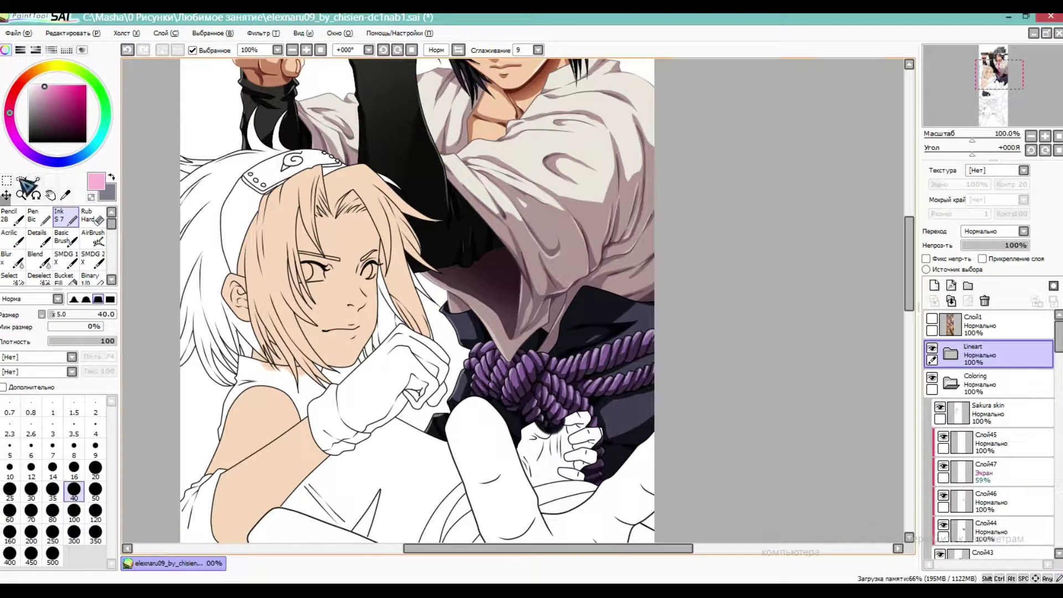
{"action": "left_click", "coordinate": [969, 413]}
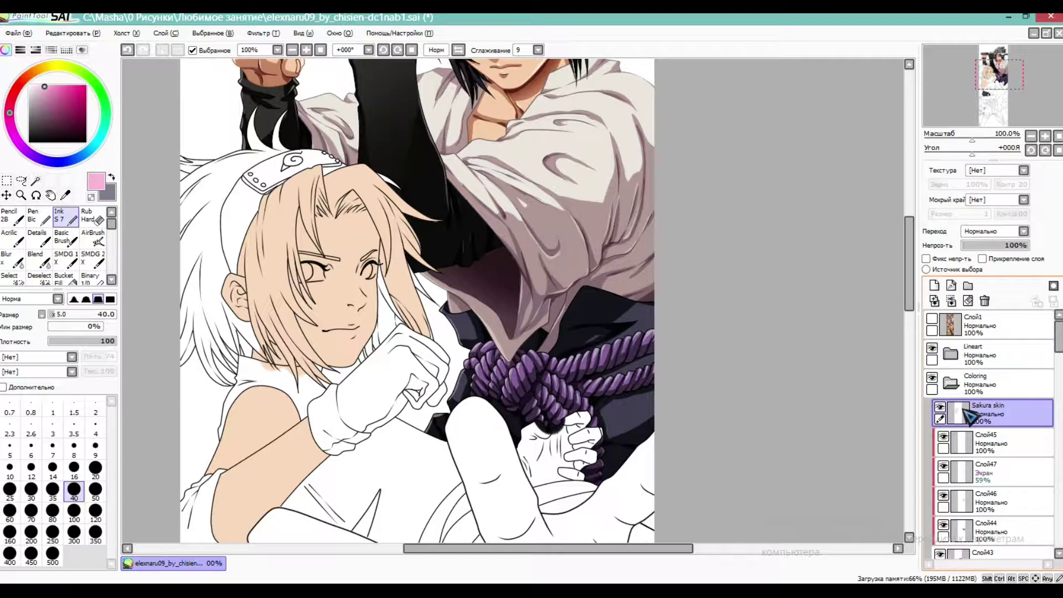
{"action": "left_click", "coordinate": [952, 355]}
{"action": "left_click", "coordinate": [962, 378]}
{"action": "left_click", "coordinate": [950, 284]}
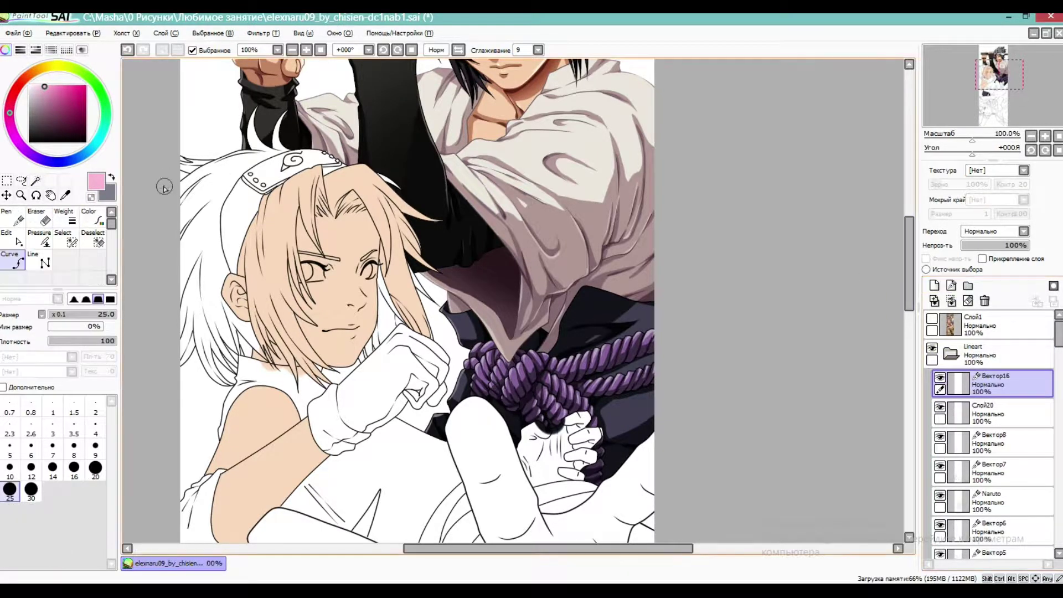
Draw a dark red curve at size 2 across the forehead, closing off the lower edge of the girl's bangs
{"action": "left_click", "coordinate": [110, 178]}
{"action": "left_click", "coordinate": [15, 91]}
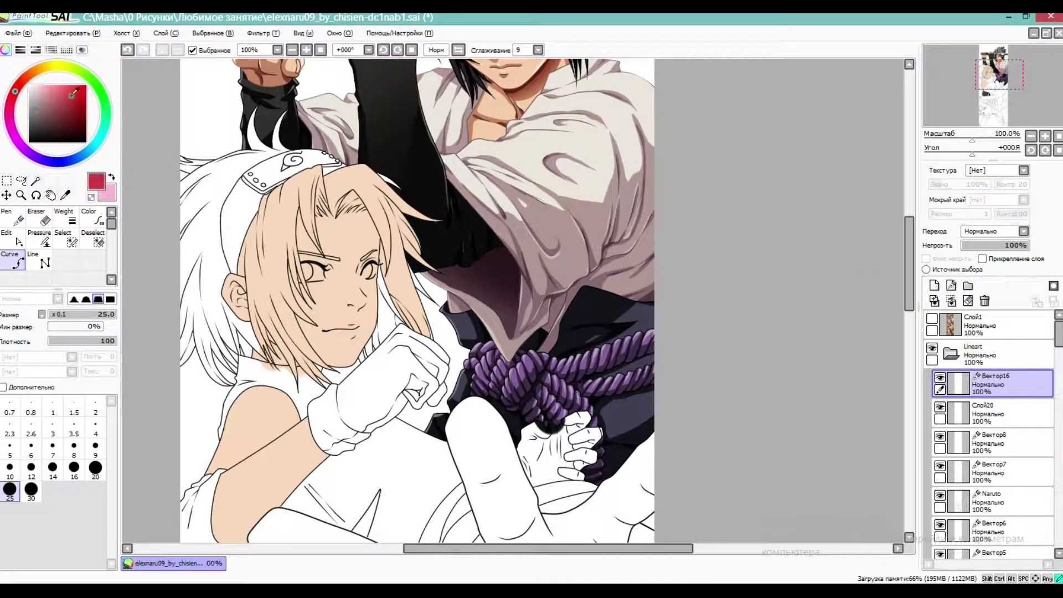
{"action": "left_click", "coordinate": [95, 409]}
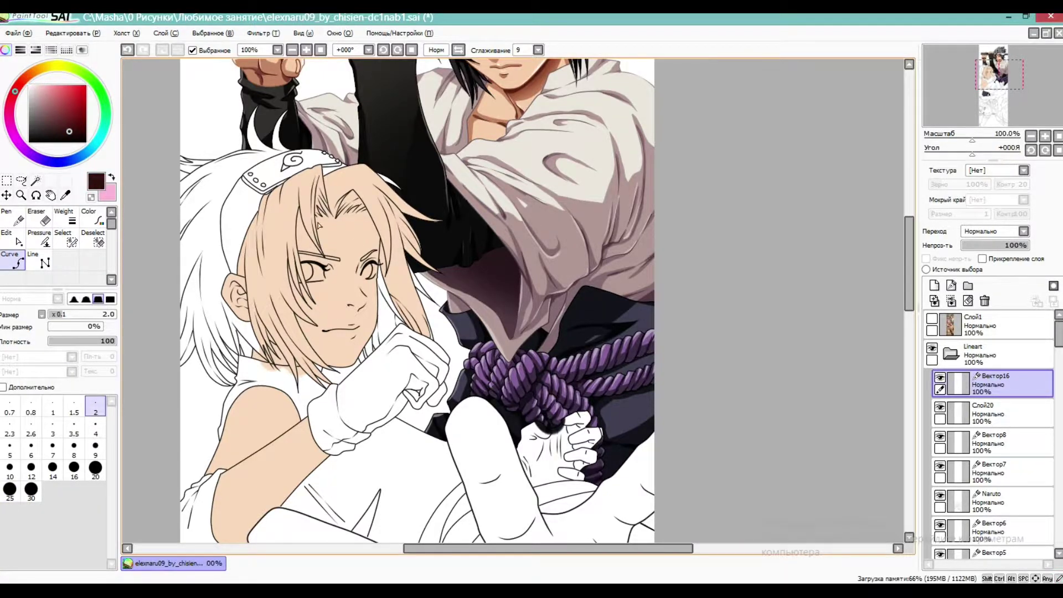
{"action": "scroll", "coordinate": [319, 225], "scroll_direction": "up", "scroll_amount": 5}
{"action": "left_click", "coordinate": [299, 233]}
{"action": "left_click", "coordinate": [424, 241]}
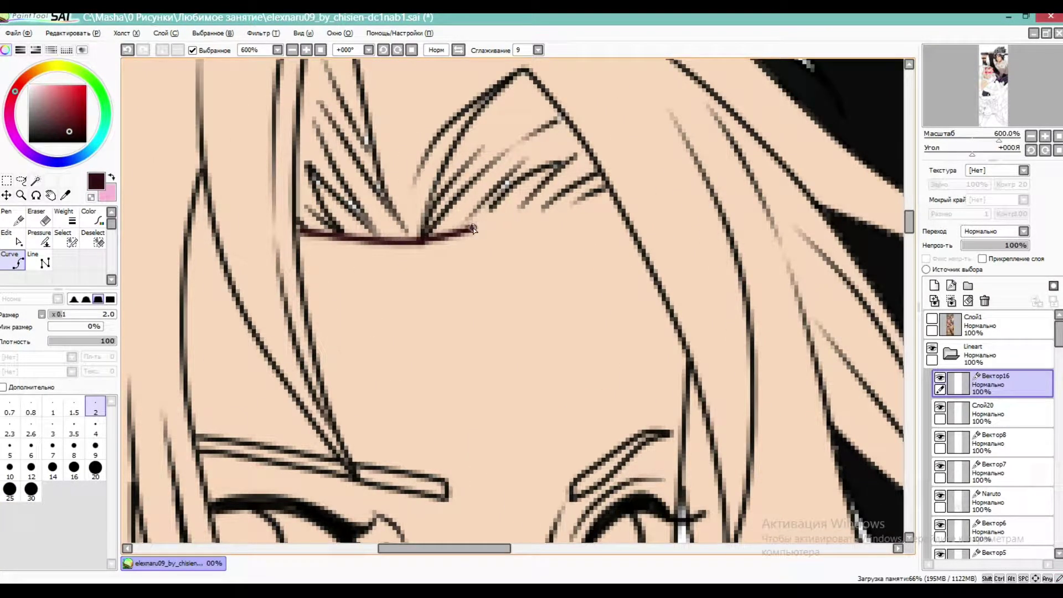
{"action": "double_click", "coordinate": [612, 204]}
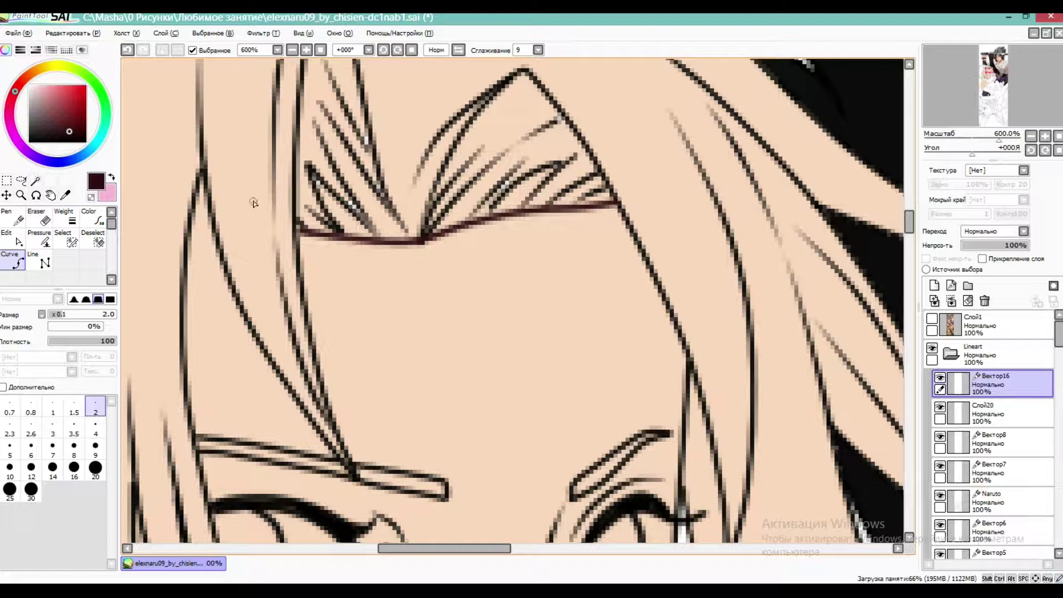
{"action": "scroll", "coordinate": [254, 201], "scroll_direction": "down", "scroll_amount": 4}
On the Lineart folder, select the girl's front and back hair with the Magic Wand, and make light pink the active colour
{"action": "left_click", "coordinate": [948, 352]}
{"action": "left_click", "coordinate": [1005, 349]}
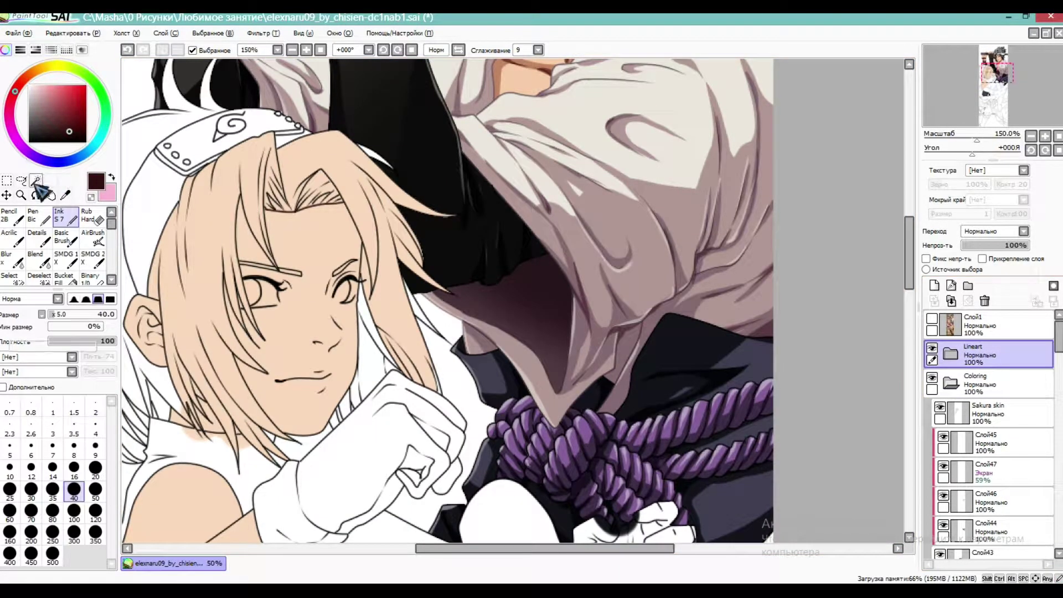
{"action": "left_click", "coordinate": [34, 180]}
{"action": "scroll", "coordinate": [400, 183], "scroll_direction": "down", "scroll_amount": 2}
{"action": "scroll", "coordinate": [246, 175], "scroll_direction": "up", "scroll_amount": 2}
{"action": "left_click", "coordinate": [112, 178]}
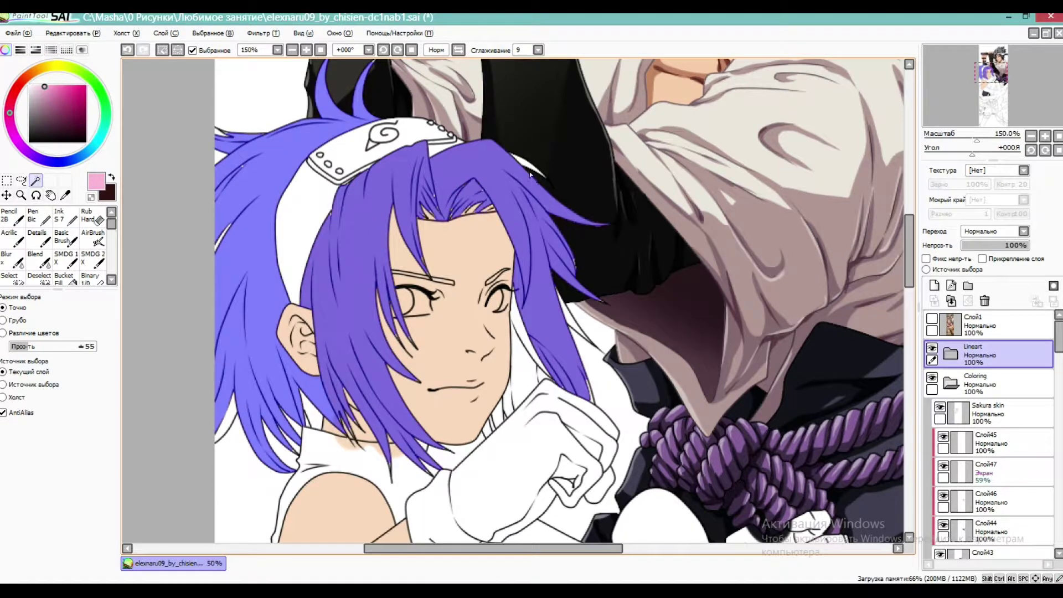
{"action": "scroll", "coordinate": [506, 177], "scroll_direction": "up", "scroll_amount": 1}
{"action": "left_click", "coordinate": [523, 415]}
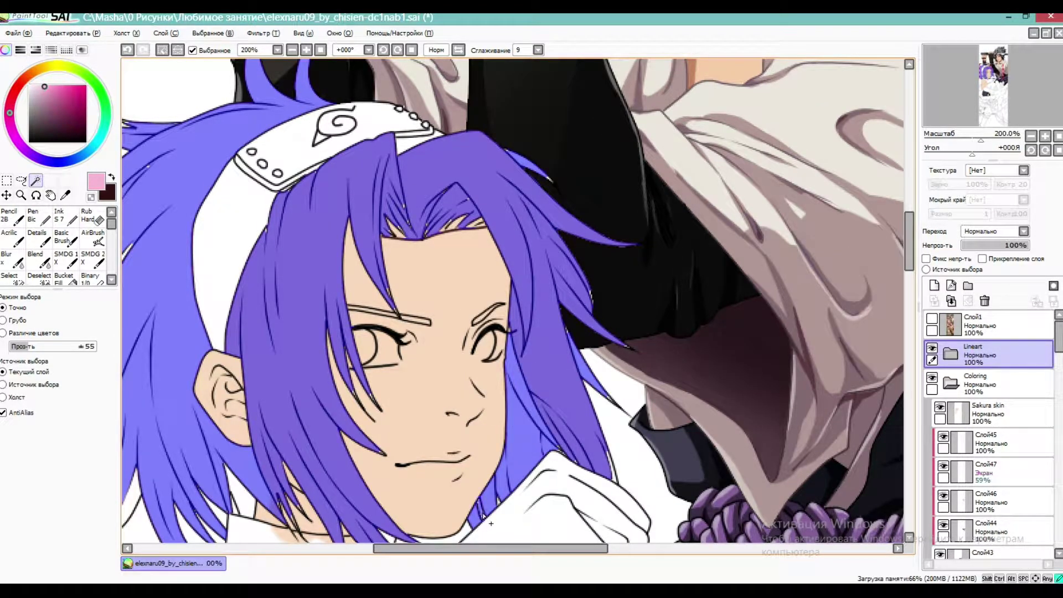
Add both eyebrows and the small gaps between the bangs' strands to the selection
{"action": "scroll", "coordinate": [432, 342], "scroll_direction": "up", "scroll_amount": 1}
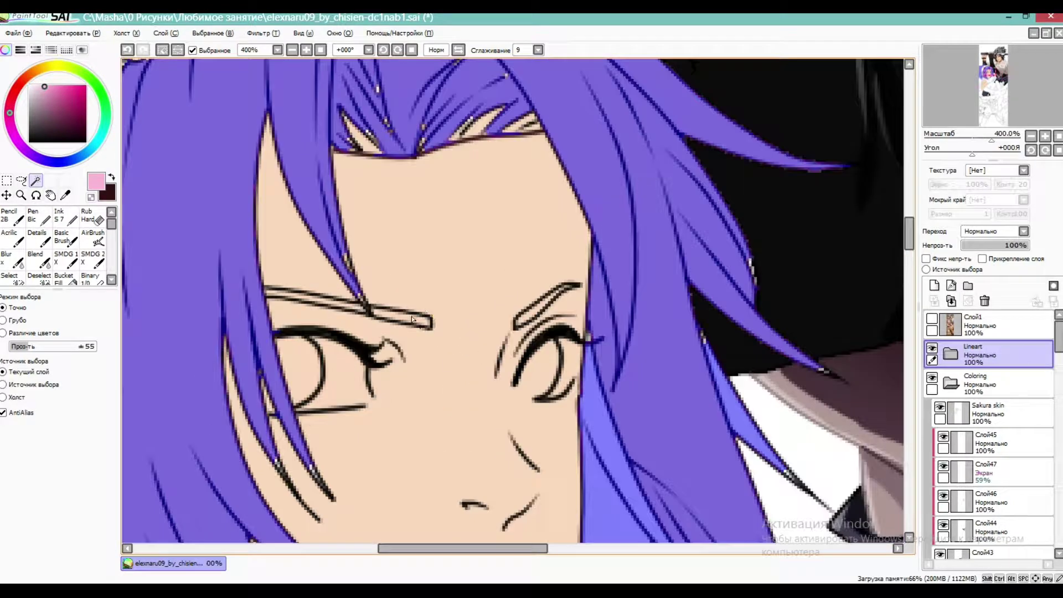
{"action": "left_click", "coordinate": [355, 305]}
{"action": "left_click", "coordinate": [376, 143]}
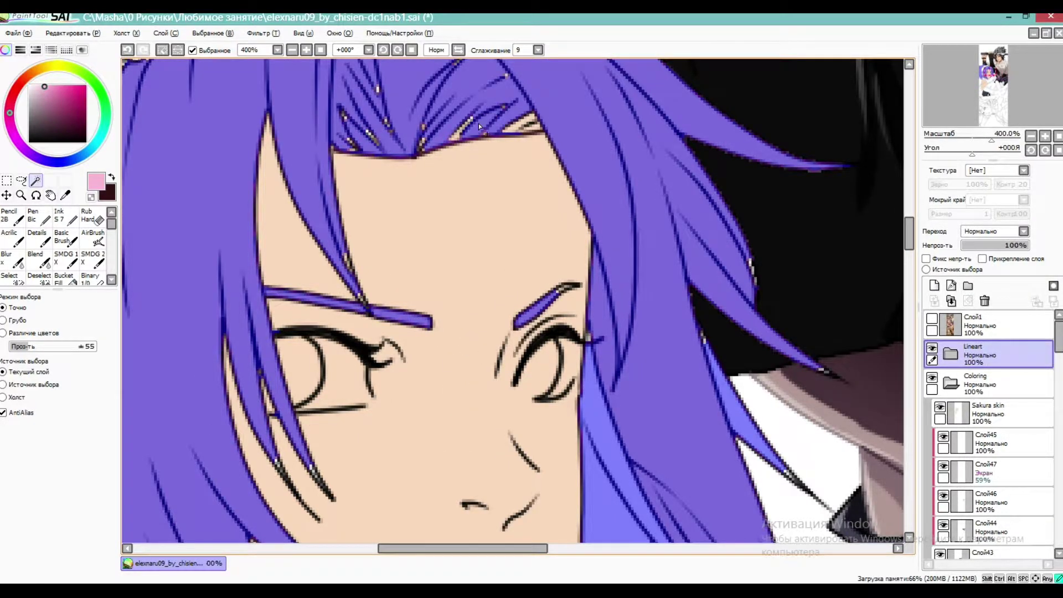
{"action": "scroll", "coordinate": [353, 220], "scroll_direction": "down", "scroll_amount": 1}
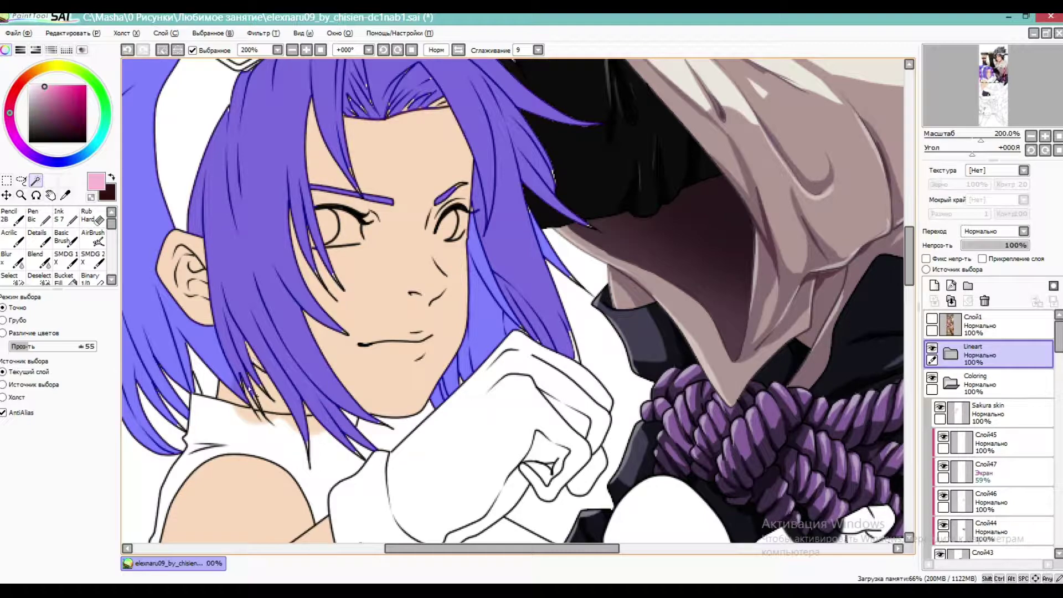
Check the hair selection around the neck and hand, and compare it with the reference layer Слой1
{"action": "scroll", "coordinate": [242, 389], "scroll_direction": "down", "scroll_amount": 1}
{"action": "scroll", "coordinate": [276, 365], "scroll_direction": "up", "scroll_amount": 1}
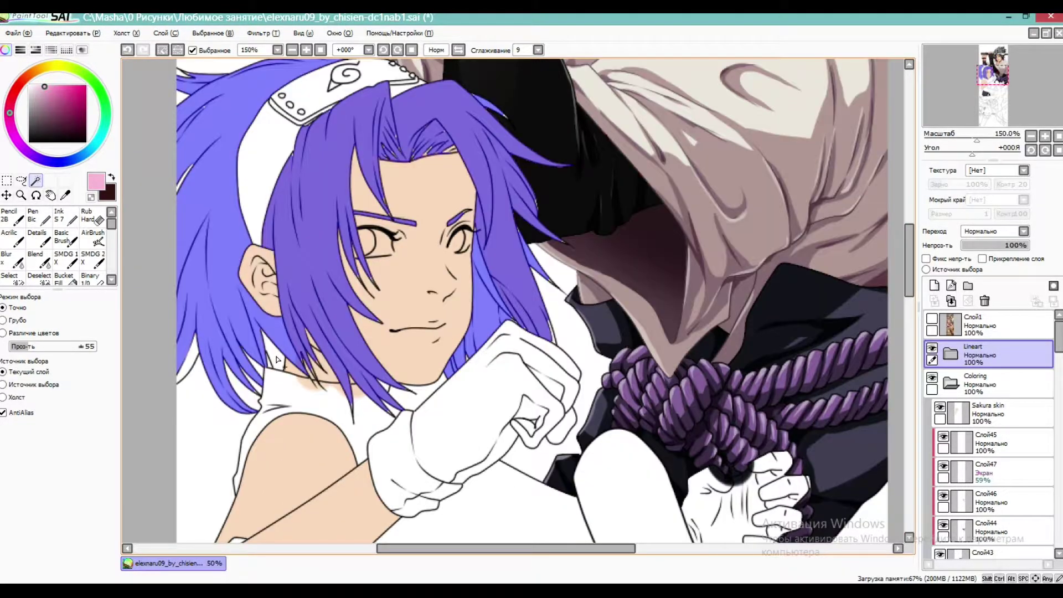
{"action": "left_click", "coordinate": [202, 362]}
{"action": "scroll", "coordinate": [437, 418], "scroll_direction": "down", "scroll_amount": 1}
{"action": "scroll", "coordinate": [373, 367], "scroll_direction": "up", "scroll_amount": 2}
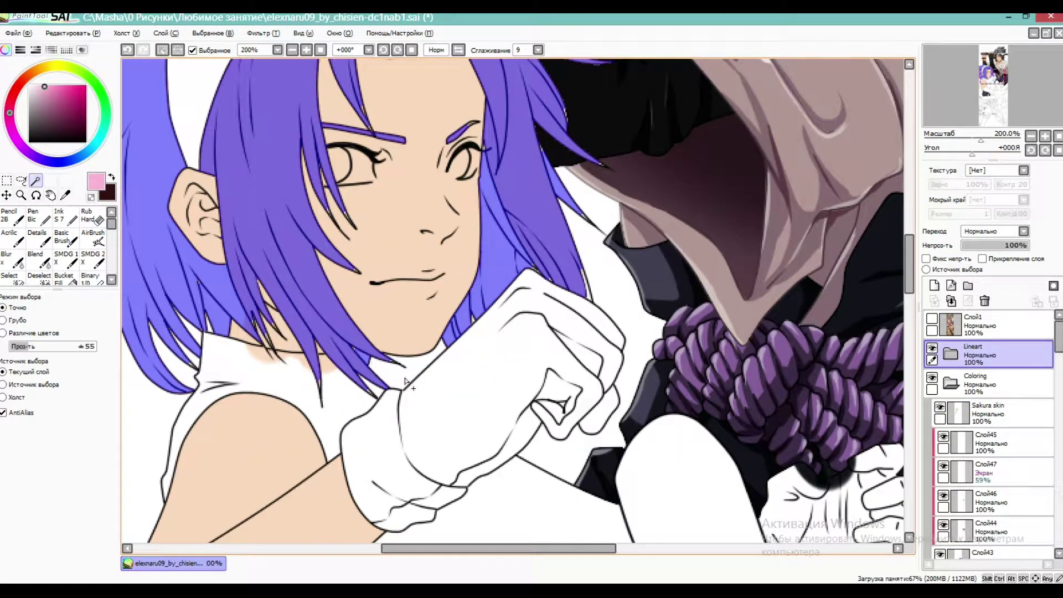
{"action": "scroll", "coordinate": [404, 382], "scroll_direction": "down", "scroll_amount": 2}
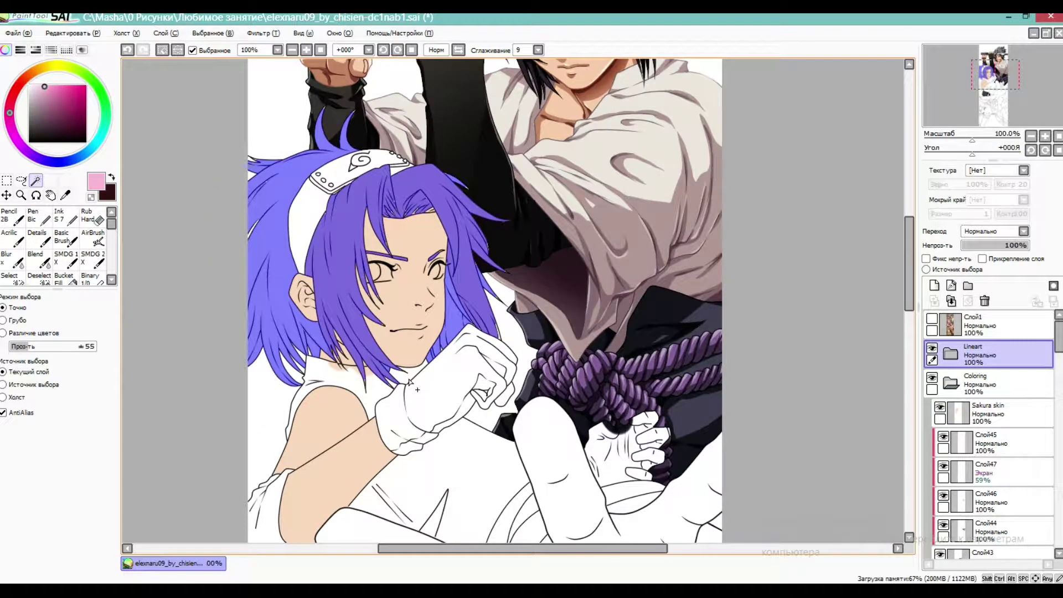
{"action": "left_click", "coordinate": [932, 318]}
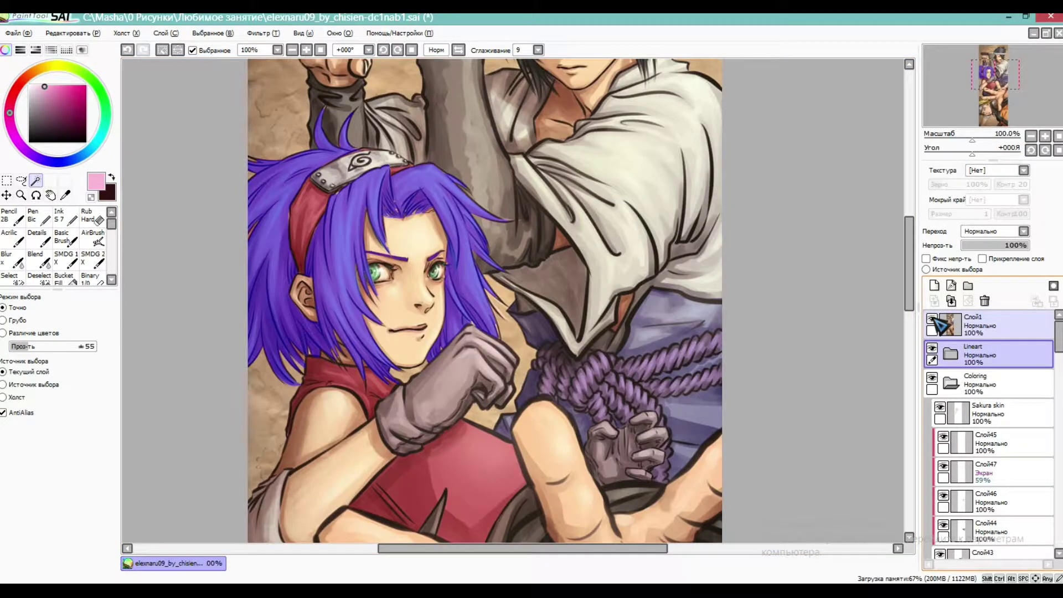
{"action": "left_click", "coordinate": [933, 318]}
Add a new layer above Sakura skin, fill the selected hair with light pink using the Ink brush at size 500, and deselect
{"action": "left_click", "coordinate": [986, 414]}
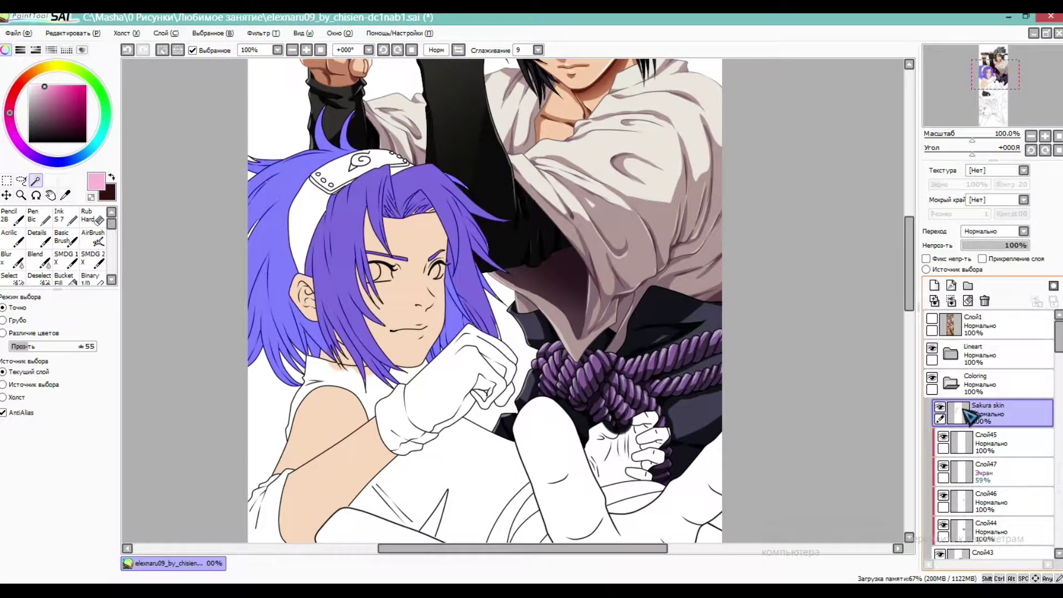
{"action": "left_click", "coordinate": [935, 285]}
{"action": "left_click", "coordinate": [65, 217]}
{"action": "left_click", "coordinate": [53, 555]}
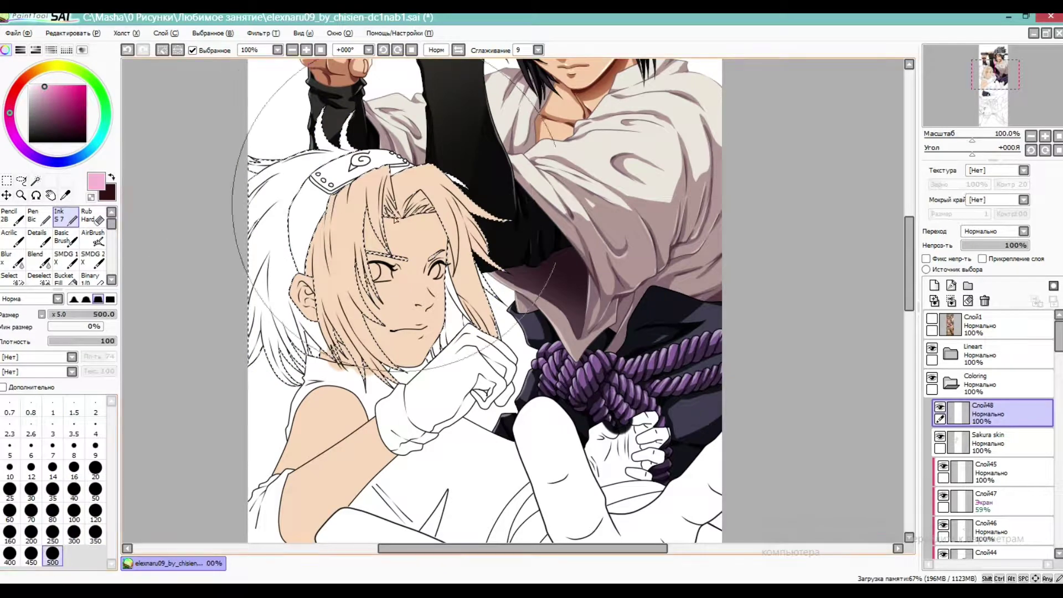
{"action": "left_click_drag", "start_coordinate": [166, 172], "coordinate": [398, 335]}
{"action": "key", "text": "ctrl+d"}
Set the Ink brush to size 2, delete the hairline curve's vector layer from the Lineart folder, and reselect the pink hair layer
{"action": "left_click", "coordinate": [73, 490]}
{"action": "scroll", "coordinate": [269, 177], "scroll_direction": "up", "scroll_amount": 4}
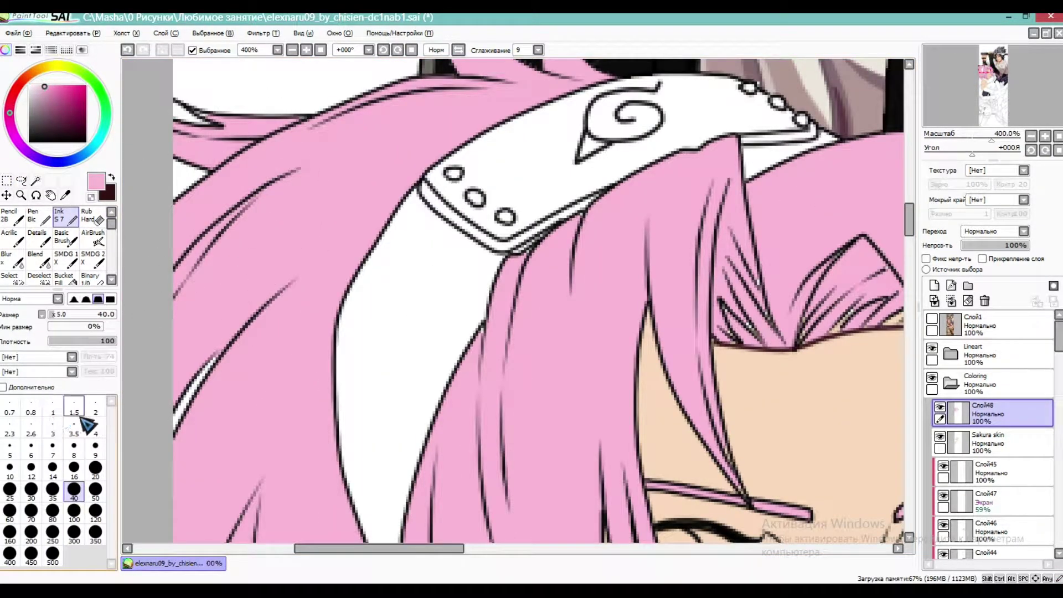
{"action": "left_click", "coordinate": [95, 409]}
{"action": "scroll", "coordinate": [209, 139], "scroll_direction": "up", "scroll_amount": 2}
{"action": "scroll", "coordinate": [243, 230], "scroll_direction": "down", "scroll_amount": 3}
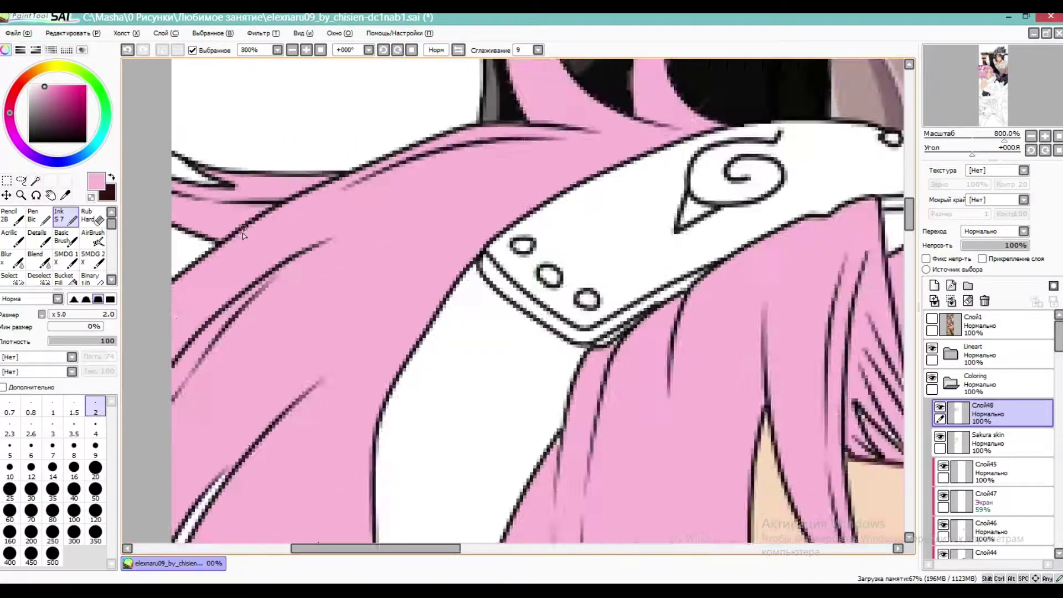
{"action": "left_click", "coordinate": [952, 352]}
{"action": "left_click", "coordinate": [962, 378]}
{"action": "left_click", "coordinate": [950, 354]}
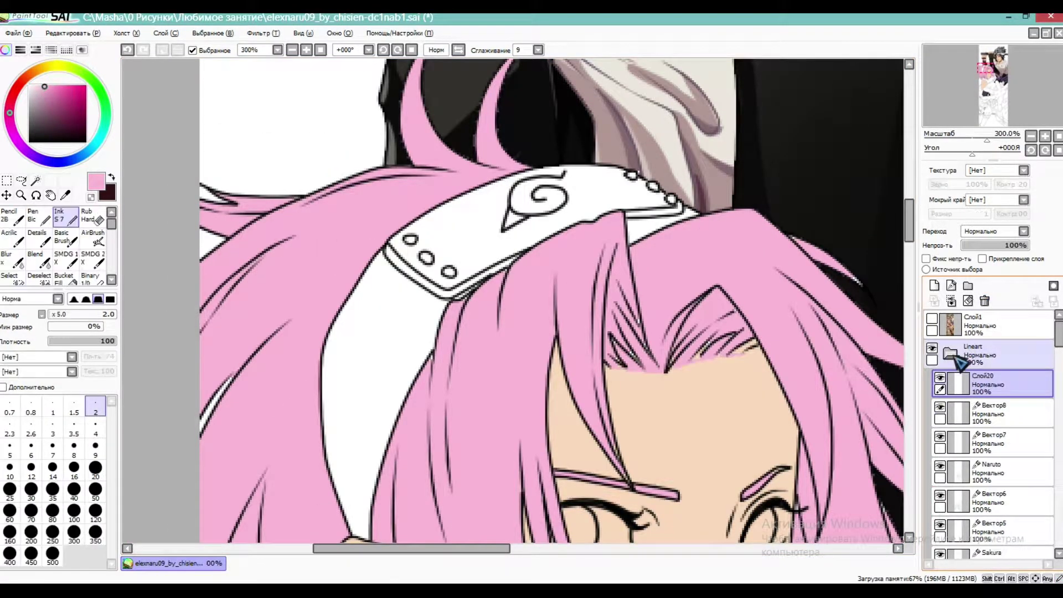
{"action": "left_click", "coordinate": [950, 384]}
{"action": "left_click", "coordinate": [991, 413]}
Paint light pink into the unfilled gaps among the bangs above the forehead with the Ink brush at size 14
{"action": "scroll", "coordinate": [481, 313], "scroll_direction": "up", "scroll_amount": 1}
{"action": "scroll", "coordinate": [481, 313], "scroll_direction": "up", "scroll_amount": 2}
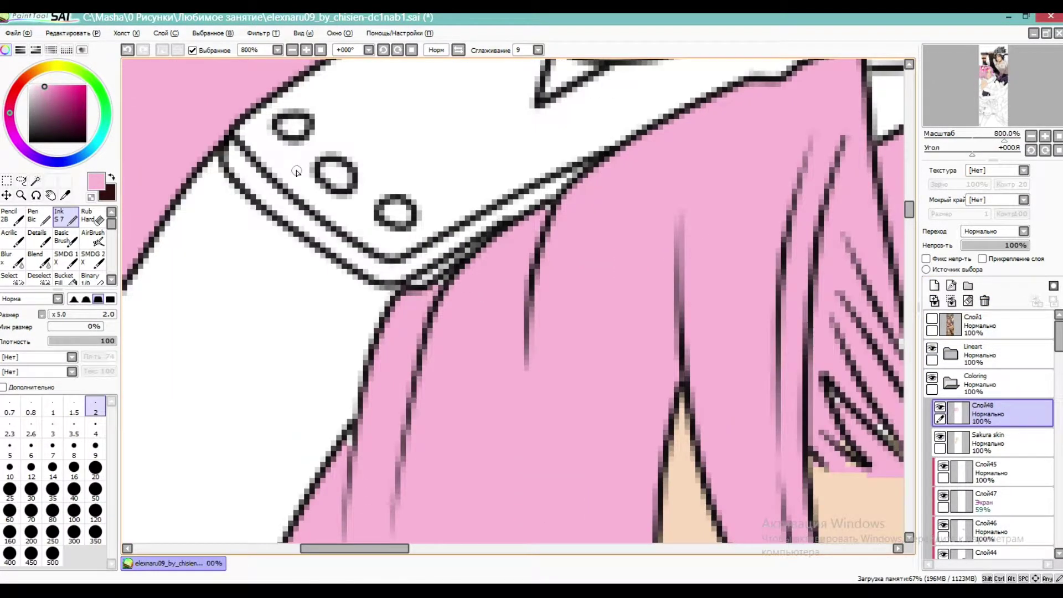
{"action": "scroll", "coordinate": [321, 339], "scroll_direction": "down", "scroll_amount": 2}
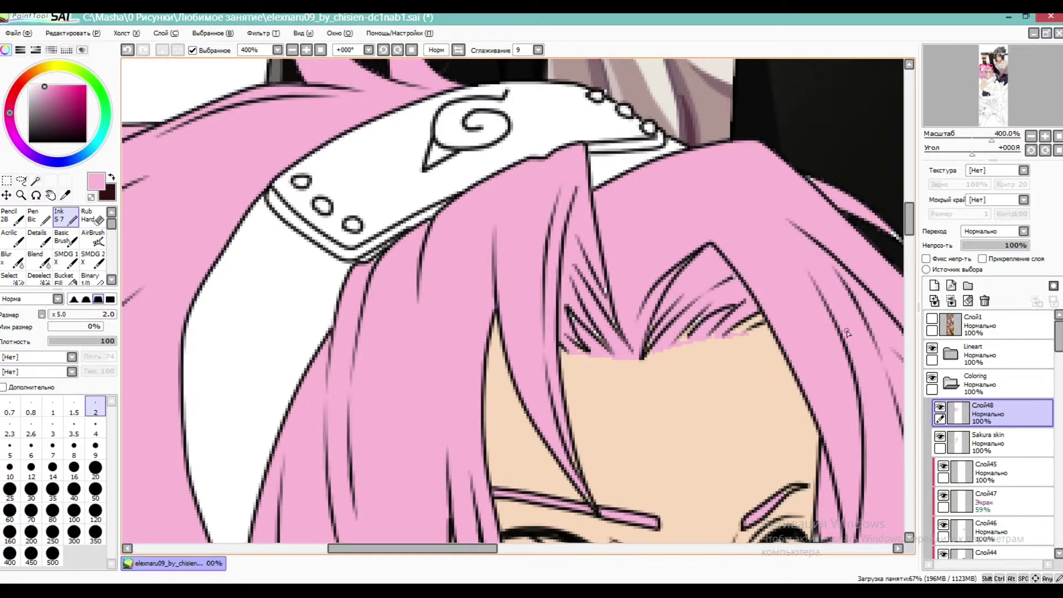
{"action": "scroll", "coordinate": [321, 338], "scroll_direction": "up", "scroll_amount": 2}
{"action": "left_click", "coordinate": [53, 468]}
{"action": "mouse_move", "coordinate": [420, 332]}
{"action": "left_mouse_down"}
{"action": "mouse_move", "coordinate": [587, 341]}
{"action": "mouse_move", "coordinate": [725, 321]}
{"action": "left_mouse_up"}
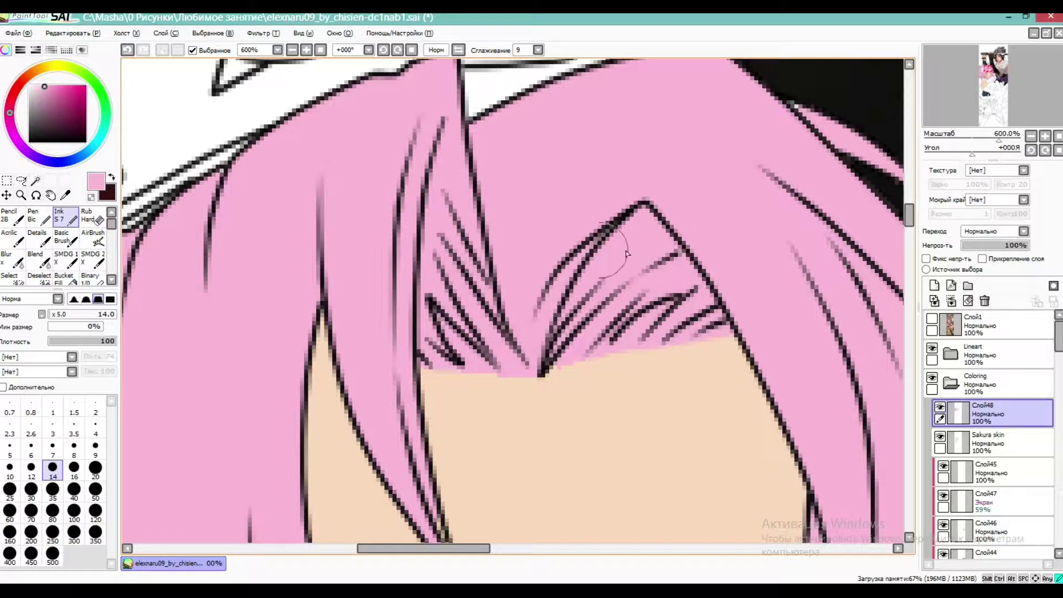
Fill the white tip of the hair strand over the black sleeve with light pink using the Ink brush at size 2
{"action": "scroll", "coordinate": [373, 177], "scroll_direction": "down", "scroll_amount": 4}
{"action": "scroll", "coordinate": [684, 180], "scroll_direction": "up", "scroll_amount": 3}
{"action": "scroll", "coordinate": [685, 180], "scroll_direction": "up", "scroll_amount": 4}
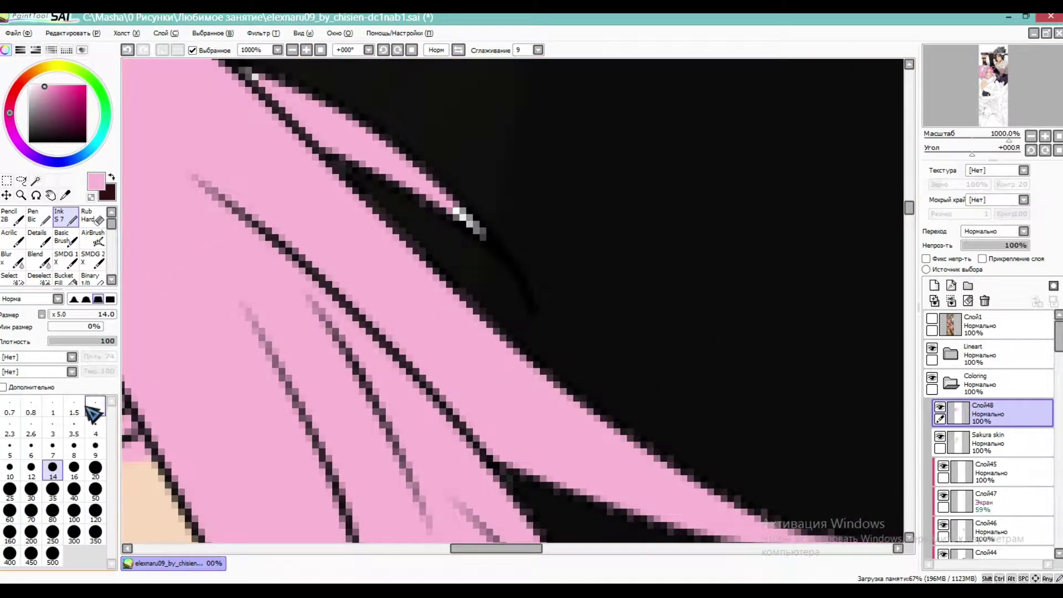
{"action": "left_click", "coordinate": [95, 407]}
{"action": "scroll", "coordinate": [477, 232], "scroll_direction": "up", "scroll_amount": 3}
{"action": "mouse_move", "coordinate": [481, 232]}
{"action": "left_mouse_down"}
{"action": "mouse_move", "coordinate": [452, 210]}
{"action": "mouse_move", "coordinate": [487, 234]}
{"action": "left_mouse_up"}
{"action": "scroll", "coordinate": [433, 89], "scroll_direction": "down", "scroll_amount": 3}
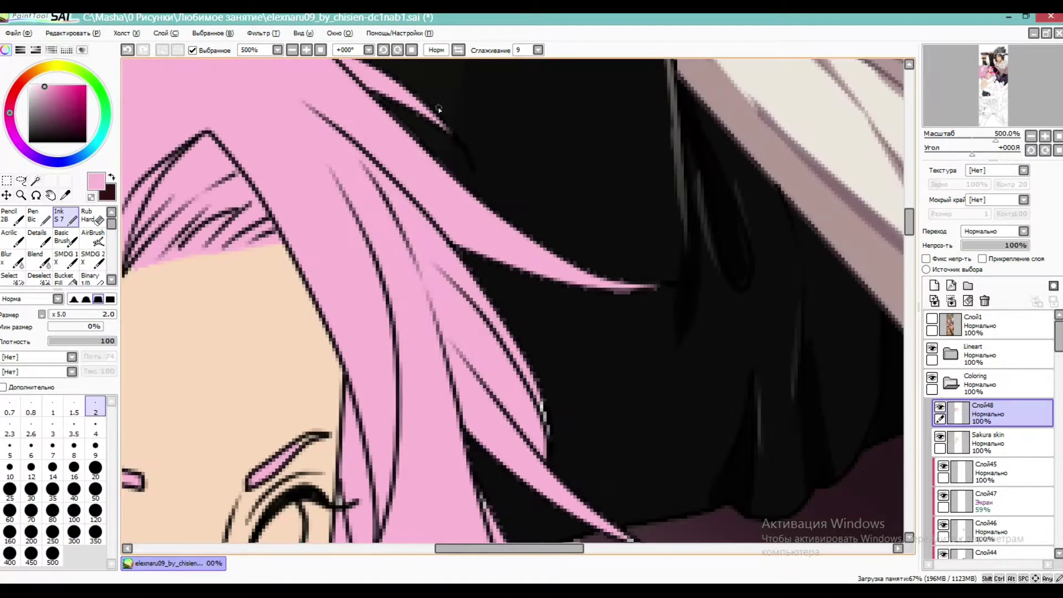
{"action": "scroll", "coordinate": [706, 291], "scroll_direction": "up", "scroll_amount": 2}
{"action": "scroll", "coordinate": [55, 250], "scroll_direction": "down", "scroll_amount": 3}
Hide the pink hair layer and erase the peach from the front hair's outer strands on Sakura skin with a size 9 eraser
{"action": "left_click", "coordinate": [38, 274]}
{"action": "left_click", "coordinate": [95, 448]}
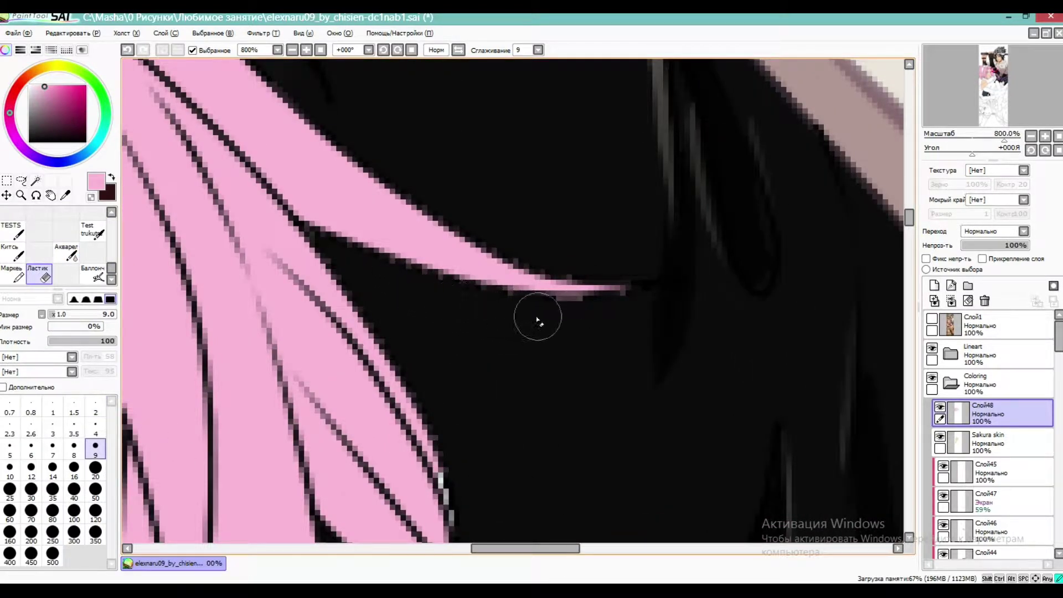
{"action": "left_click", "coordinate": [939, 407]}
{"action": "left_click", "coordinate": [941, 443]}
{"action": "left_click_drag", "start_coordinate": [356, 249], "coordinate": [458, 240]}
{"action": "scroll", "coordinate": [380, 238], "scroll_direction": "down", "scroll_amount": 2}
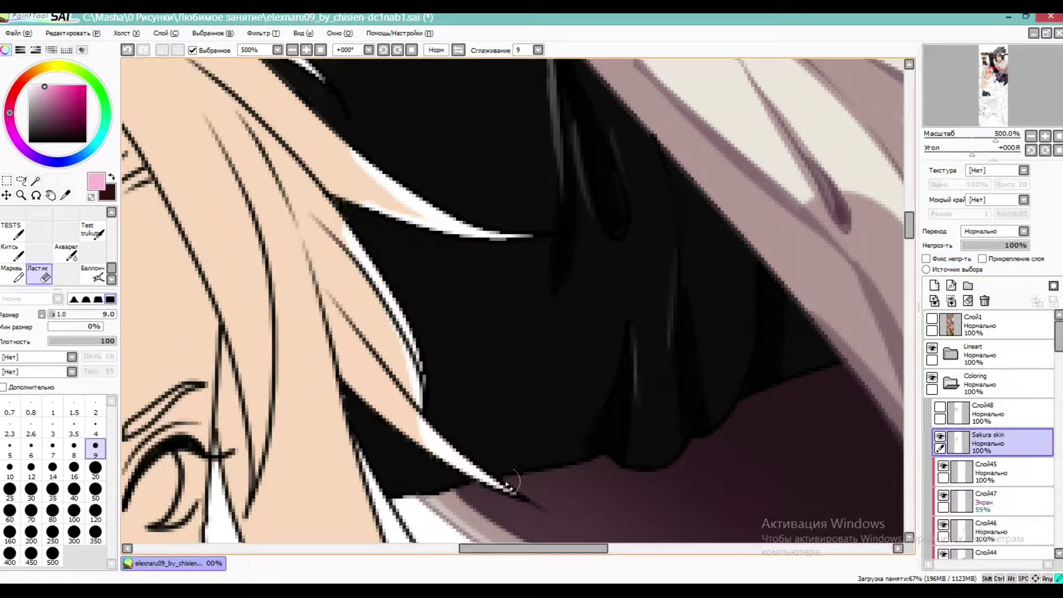
{"action": "scroll", "coordinate": [380, 367], "scroll_direction": "down", "scroll_amount": 2}
{"action": "scroll", "coordinate": [388, 410], "scroll_direction": "down", "scroll_amount": 1}
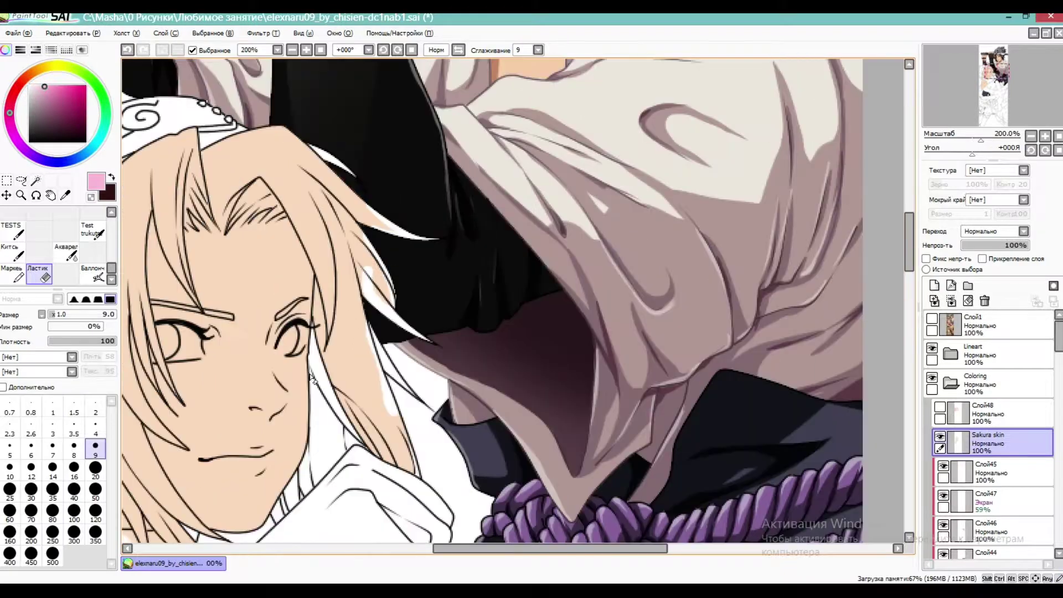
Erase more peach under the outer hair with a size 80 eraser, and show and reselect the pink hair layer
{"action": "left_click", "coordinate": [52, 510]}
{"action": "mouse_move", "coordinate": [394, 412]}
{"action": "left_mouse_down"}
{"action": "mouse_move", "coordinate": [374, 393]}
{"action": "mouse_move", "coordinate": [413, 467]}
{"action": "mouse_move", "coordinate": [378, 381]}
{"action": "mouse_move", "coordinate": [396, 232]}
{"action": "mouse_move", "coordinate": [382, 160]}
{"action": "left_mouse_up"}
{"action": "left_click", "coordinate": [940, 408]}
{"action": "left_click", "coordinate": [991, 413]}
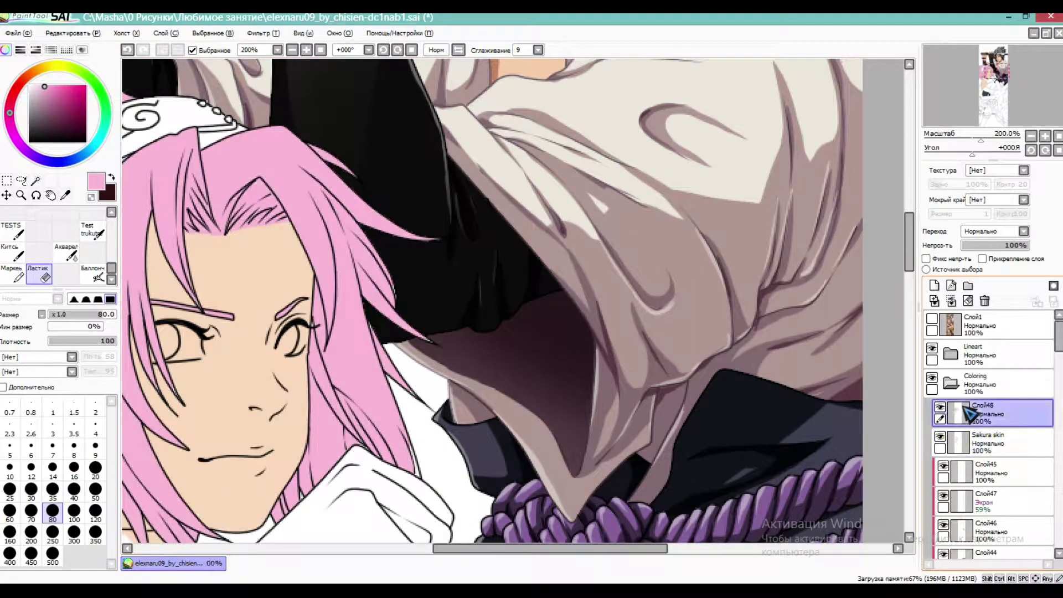
Fill the white tip of the hair strand crossing the dark sleeve opening with light pink using the Ink brush at size 2
{"action": "scroll", "coordinate": [452, 350], "scroll_direction": "up", "scroll_amount": 3}
{"action": "scroll", "coordinate": [56, 243], "scroll_direction": "up", "scroll_amount": 3}
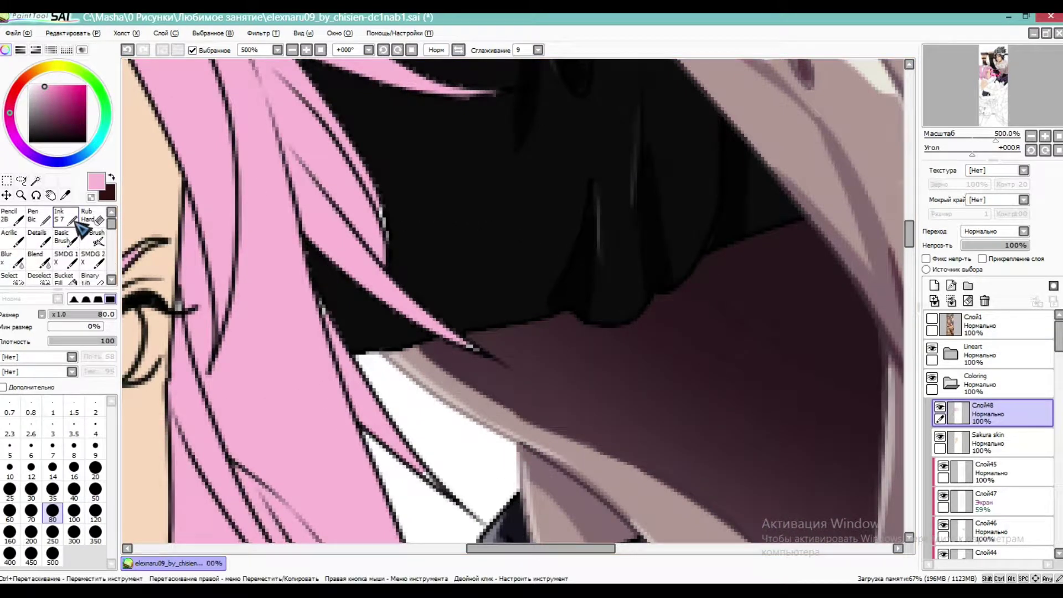
{"action": "left_click", "coordinate": [65, 217]}
{"action": "left_click", "coordinate": [95, 429]}
{"action": "scroll", "coordinate": [474, 357], "scroll_direction": "up", "scroll_amount": 1}
{"action": "scroll", "coordinate": [474, 357], "scroll_direction": "up", "scroll_amount": 6}
{"action": "key", "text": "bracketleft"}
{"action": "key", "text": "bracketleft"}
{"action": "key", "text": "bracketleft"}
{"action": "key", "text": "bracketleft"}
{"action": "key", "text": "bracketleft"}
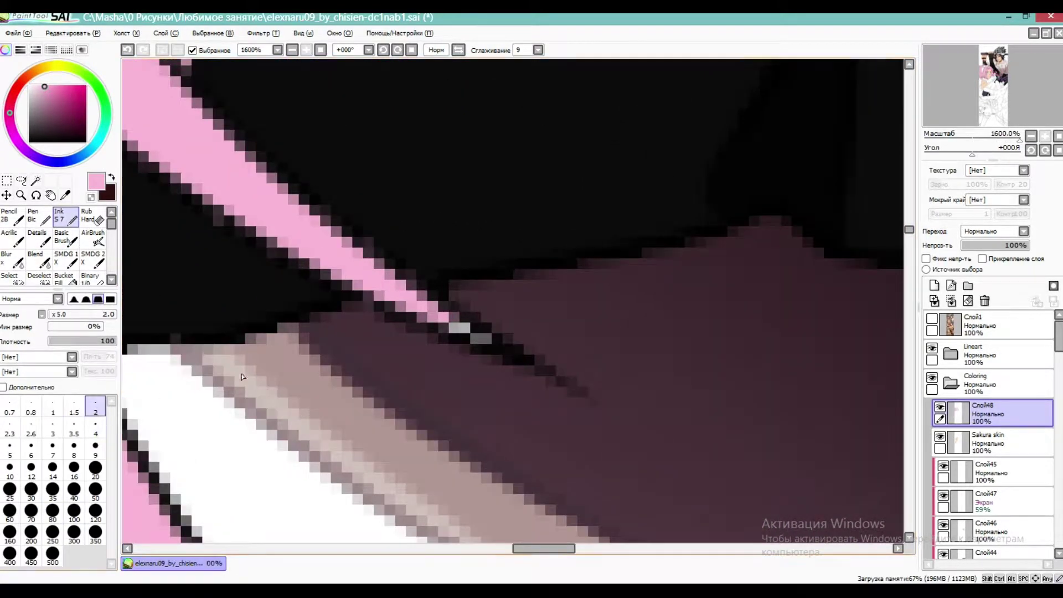
{"action": "scroll", "coordinate": [507, 152], "scroll_direction": "down", "scroll_amount": 6}
{"action": "scroll", "coordinate": [445, 304], "scroll_direction": "up", "scroll_amount": 4}
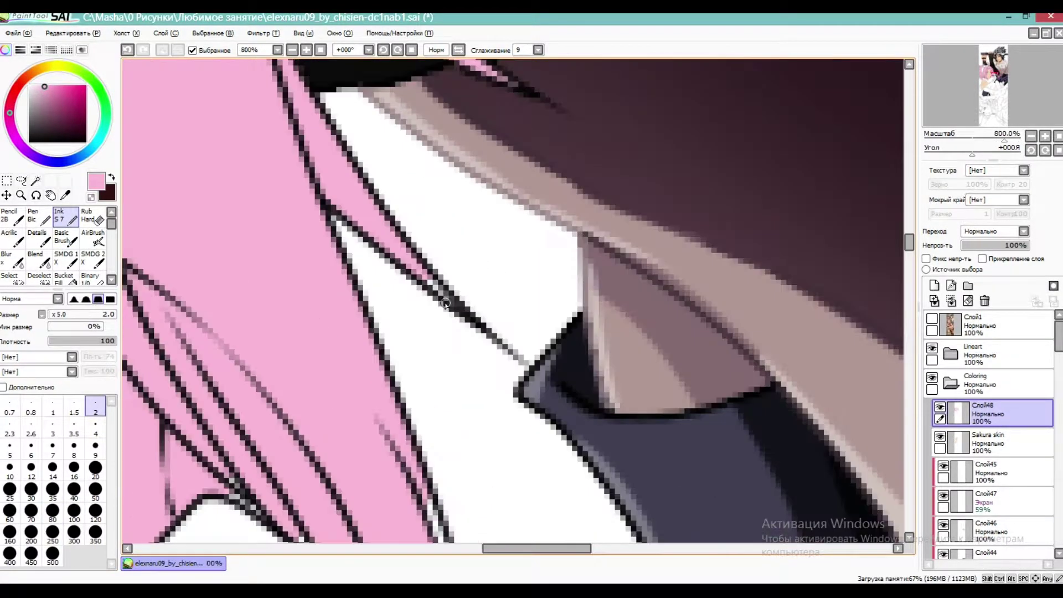
Paint light pink into the narrow gaps between the hair strands above the raised glove with the Ink brush at sizes 7 and 4
{"action": "scroll", "coordinate": [429, 280], "scroll_direction": "down", "scroll_amount": 4}
{"action": "scroll", "coordinate": [415, 366], "scroll_direction": "up", "scroll_amount": 4}
{"action": "left_click", "coordinate": [52, 447]}
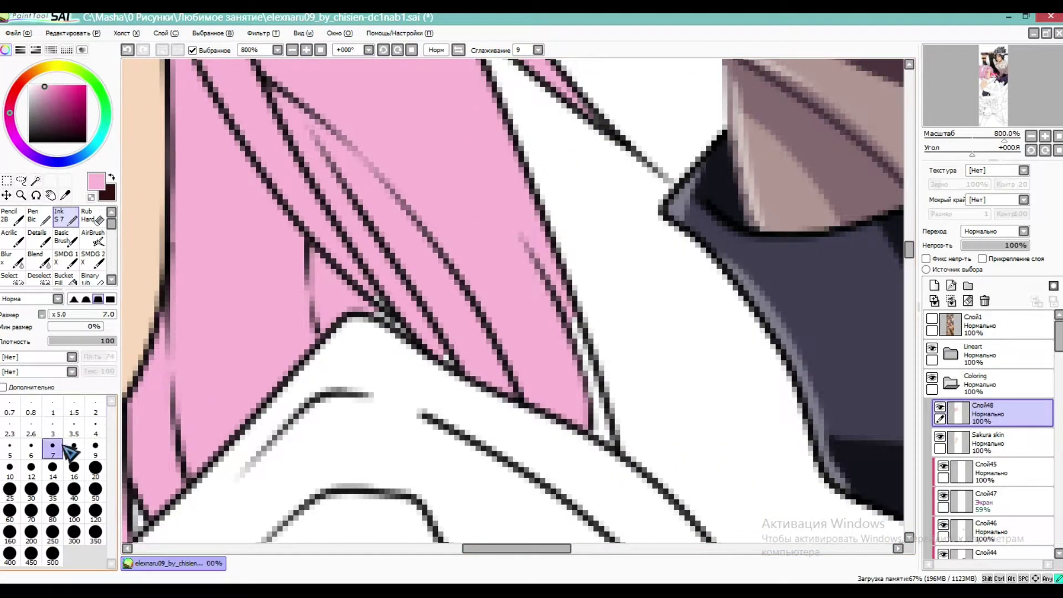
{"action": "mouse_move", "coordinate": [370, 303]}
{"action": "left_mouse_down"}
{"action": "mouse_move", "coordinate": [439, 348]}
{"action": "mouse_move", "coordinate": [505, 369]}
{"action": "left_mouse_up"}
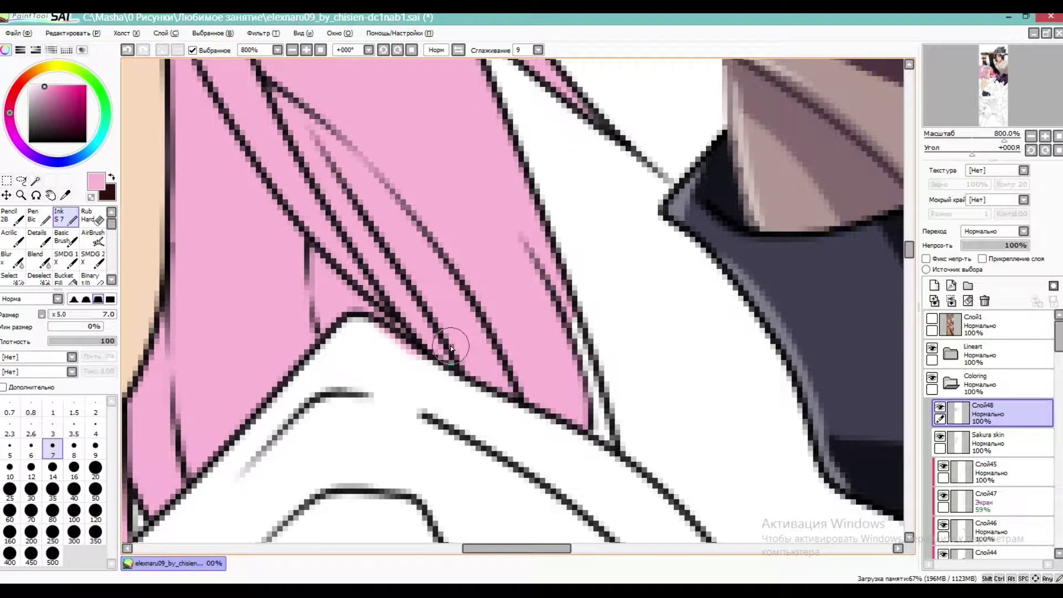
{"action": "left_click_drag", "start_coordinate": [609, 409], "coordinate": [559, 310]}
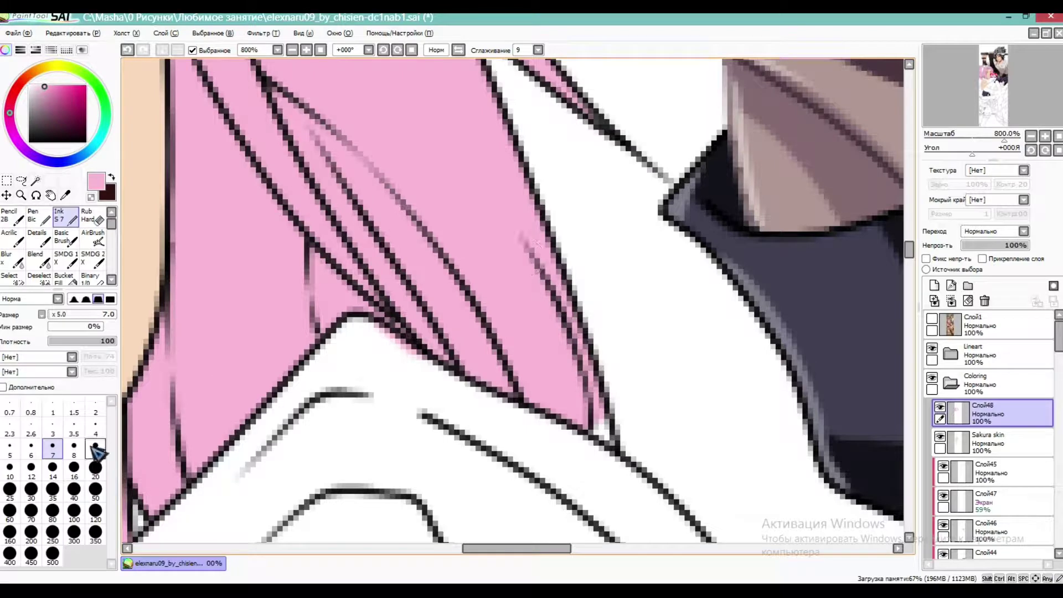
{"action": "left_click", "coordinate": [95, 428]}
{"action": "left_click_drag", "start_coordinate": [592, 410], "coordinate": [605, 435]}
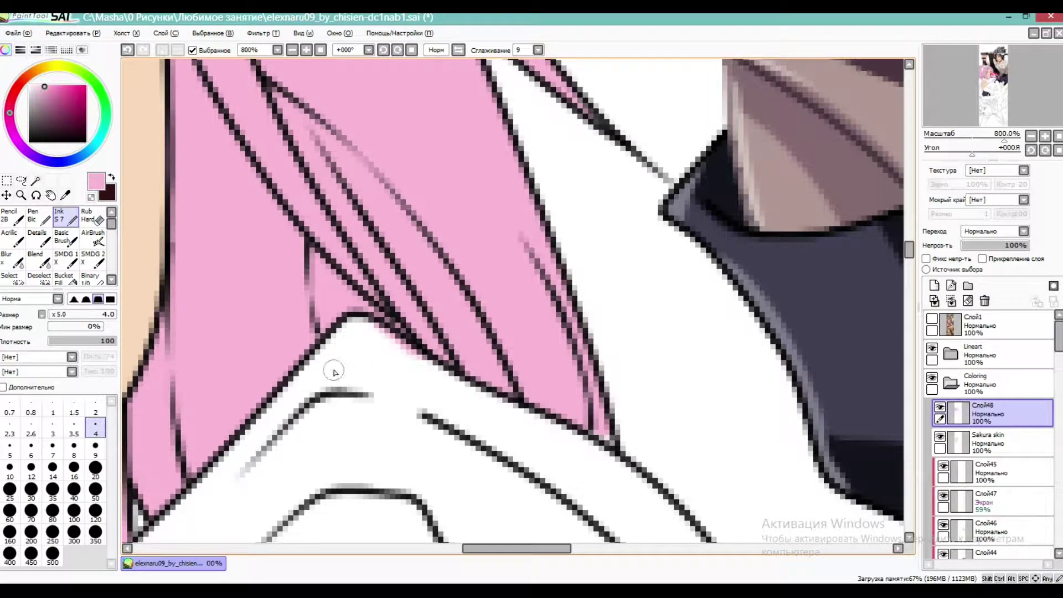
Erase the pink from the small triangle between the hair strands and the raised glove with a size 4 eraser
{"action": "key", "text": "e"}
{"action": "left_click", "coordinate": [96, 428]}
{"action": "mouse_move", "coordinate": [317, 260]}
{"action": "left_mouse_down"}
{"action": "mouse_move", "coordinate": [401, 339]}
{"action": "mouse_move", "coordinate": [324, 285]}
{"action": "mouse_move", "coordinate": [329, 333]}
{"action": "left_mouse_up"}
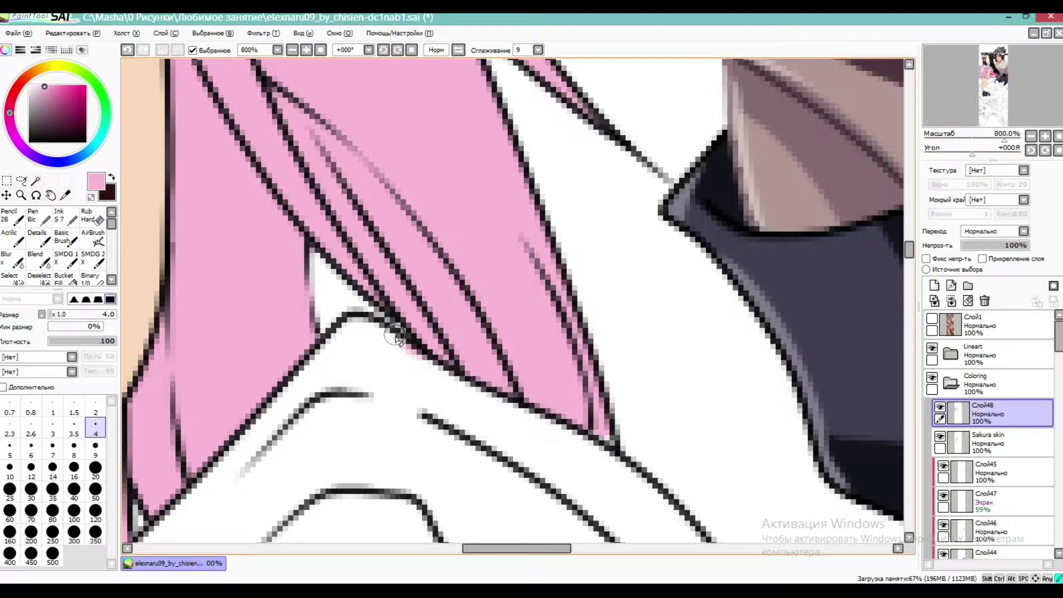
Touch up the tips of the hair strands under the chin with light pink using the Ink brush at size 2
{"action": "scroll", "coordinate": [454, 326], "scroll_direction": "down", "scroll_amount": 6}
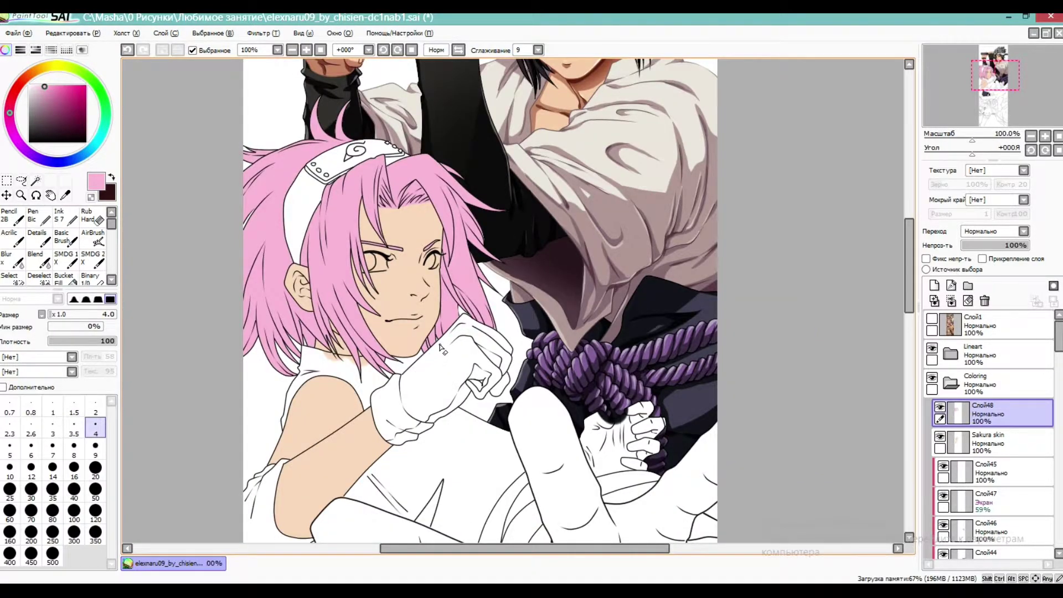
{"action": "scroll", "coordinate": [440, 348], "scroll_direction": "up", "scroll_amount": 5}
{"action": "scroll", "coordinate": [387, 335], "scroll_direction": "down", "scroll_amount": 3}
{"action": "scroll", "coordinate": [328, 306], "scroll_direction": "up", "scroll_amount": 3}
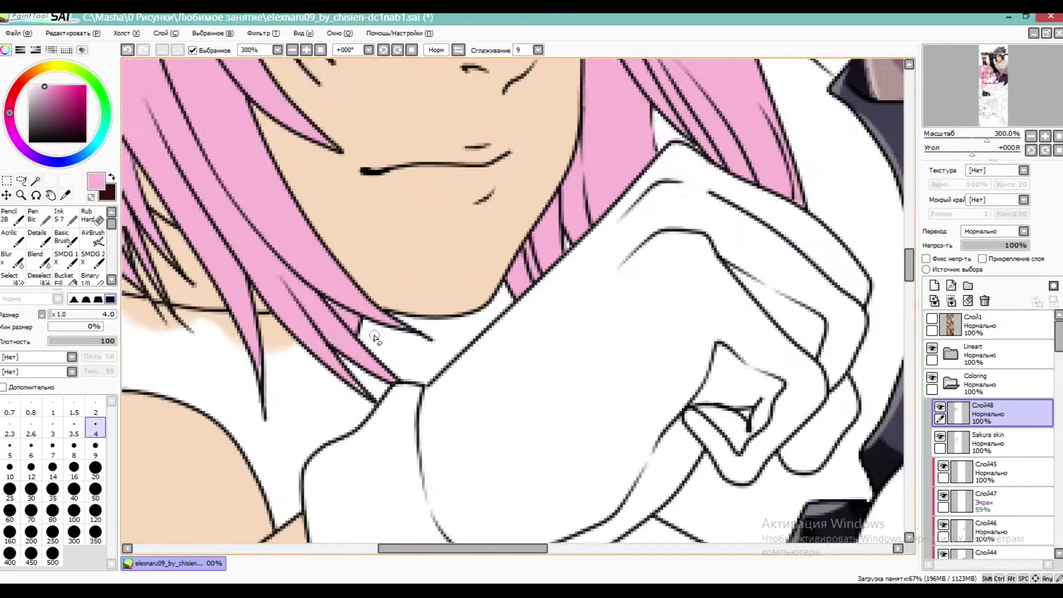
{"action": "key", "text": "n"}
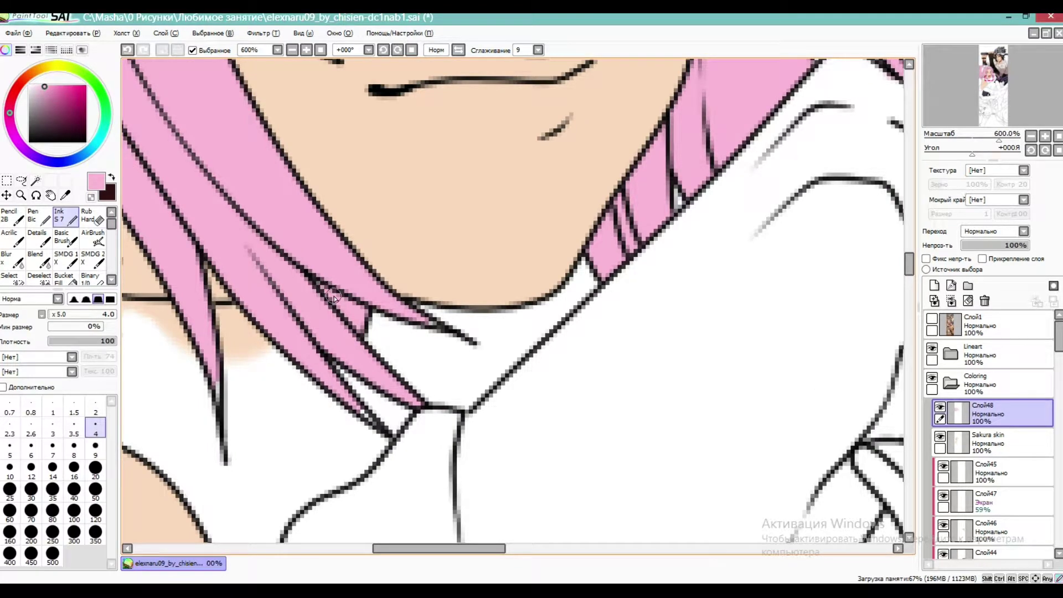
{"action": "key", "text": "bracketleft"}
{"action": "key", "text": "bracketleft"}
{"action": "key", "text": "bracketleft"}
{"action": "key", "text": "bracketleft"}
{"action": "key", "text": "bracketleft"}
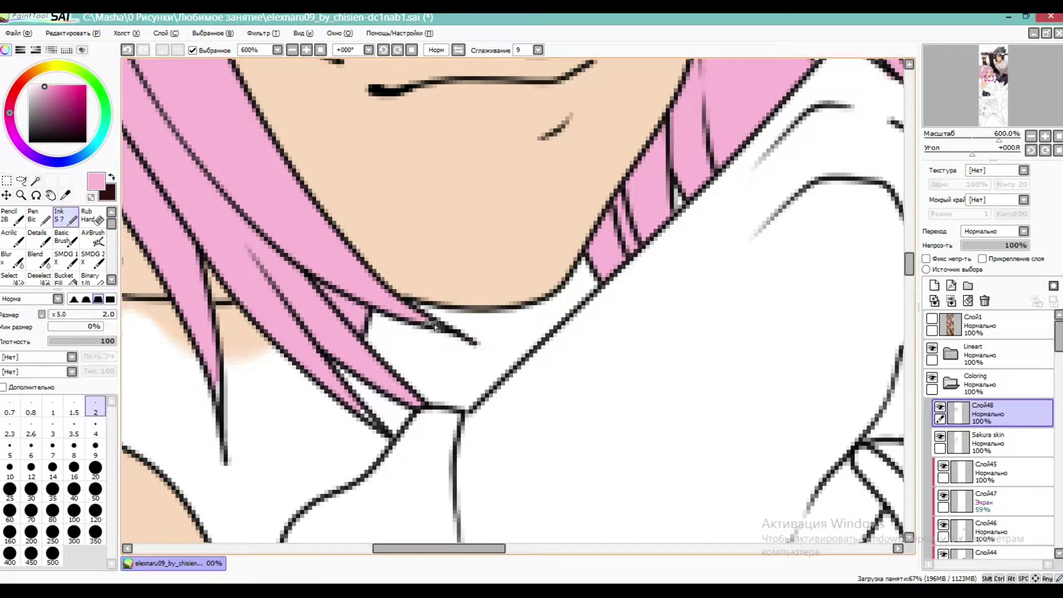
{"action": "scroll", "coordinate": [435, 326], "scroll_direction": "down", "scroll_amount": 4}
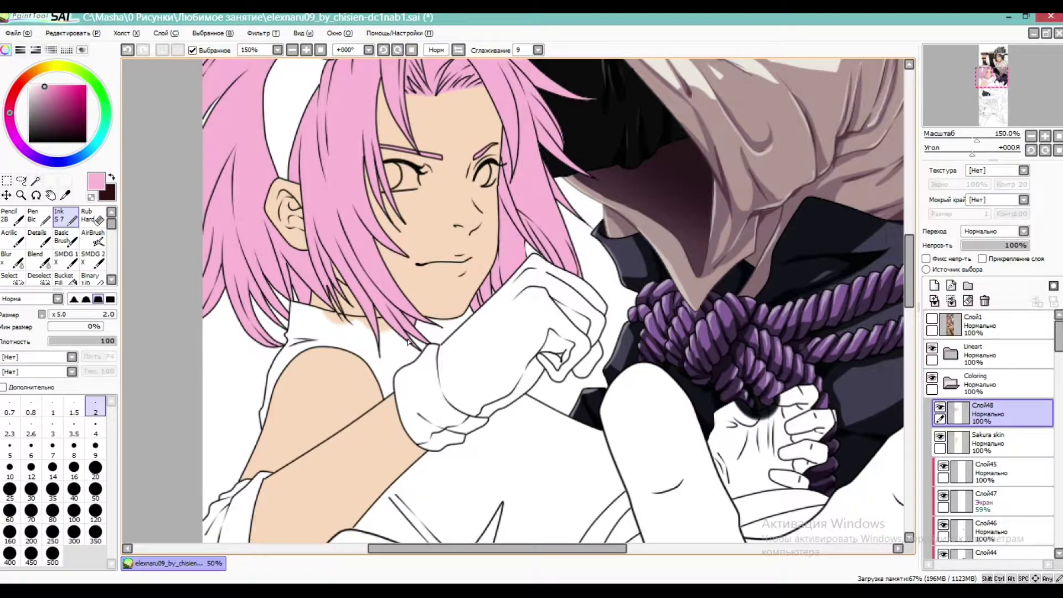
{"action": "scroll", "coordinate": [408, 341], "scroll_direction": "down", "scroll_amount": 1}
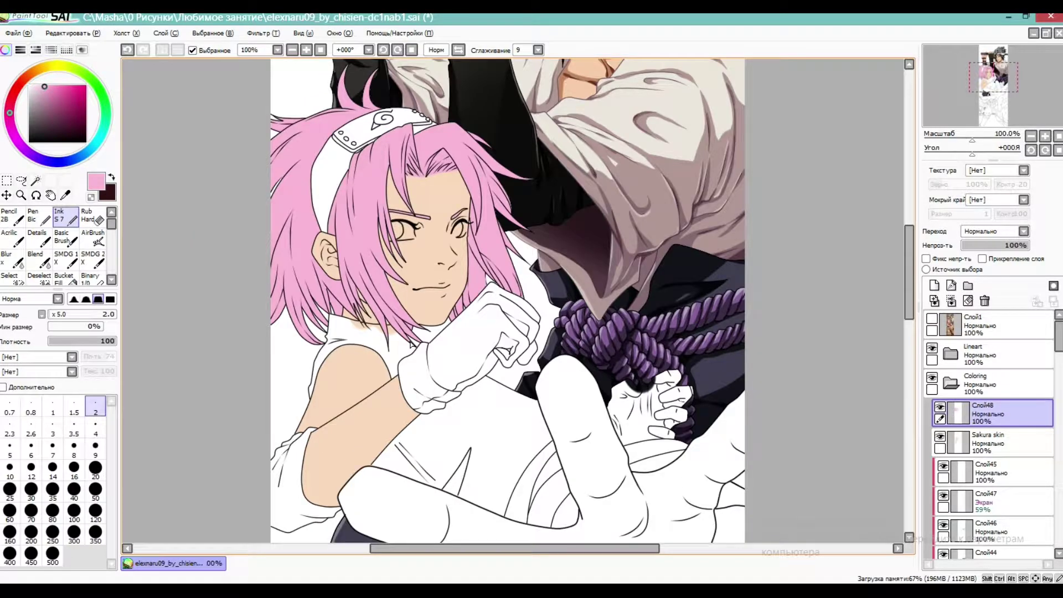
Check the reference picture and erase the pink from the small gap between the strands under the chin, using eraser sizes 4 and 2
{"action": "scroll", "coordinate": [410, 343], "scroll_direction": "up", "scroll_amount": 3}
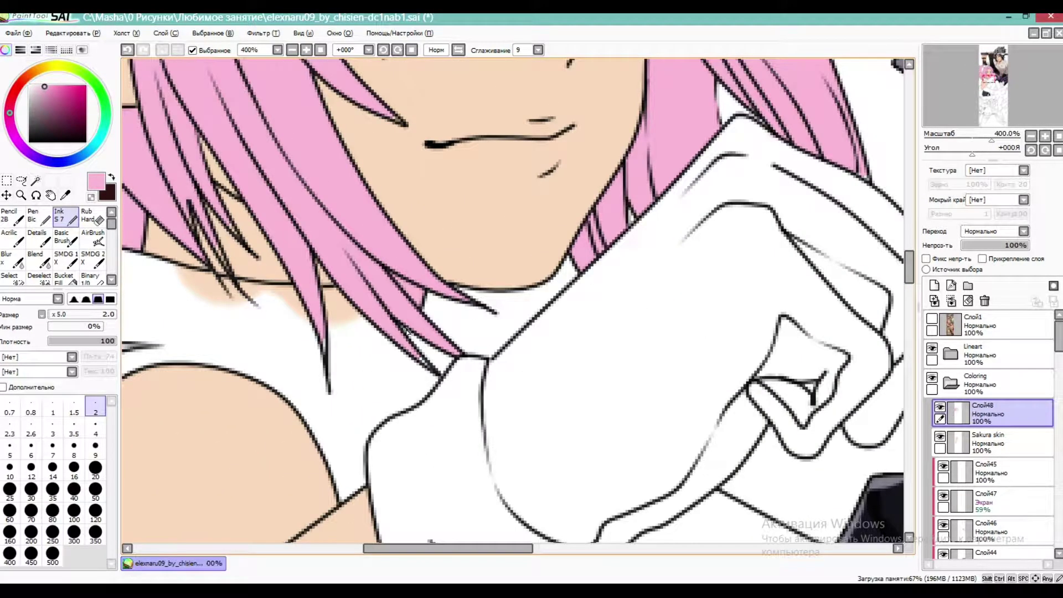
{"action": "scroll", "coordinate": [435, 281], "scroll_direction": "up", "scroll_amount": 2}
{"action": "key", "text": "e"}
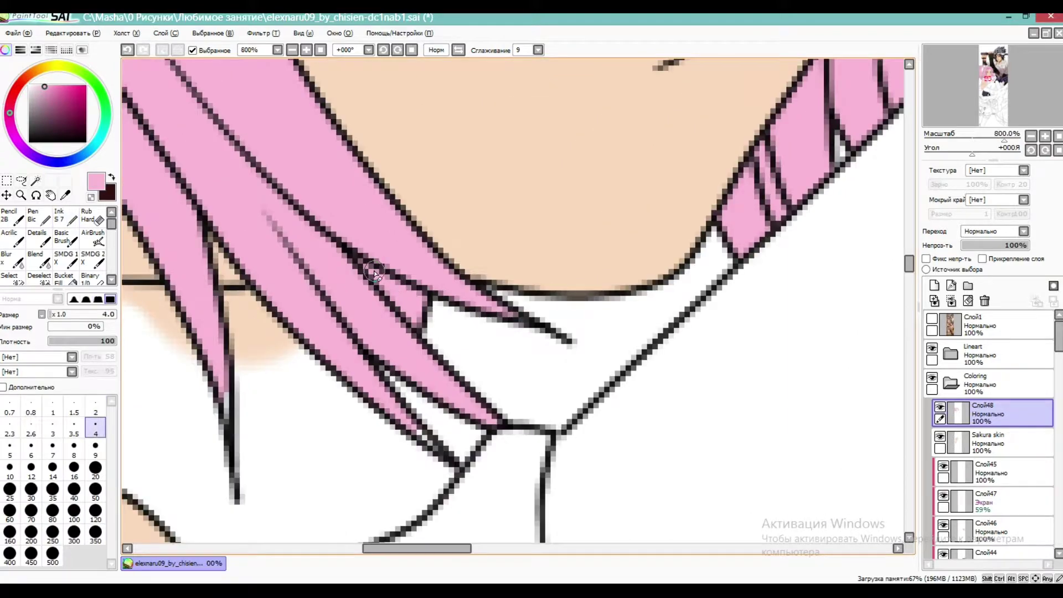
{"action": "left_click", "coordinate": [932, 319]}
{"action": "scroll", "coordinate": [497, 197], "scroll_direction": "down", "scroll_amount": 5}
{"action": "scroll", "coordinate": [500, 185], "scroll_direction": "up", "scroll_amount": 3}
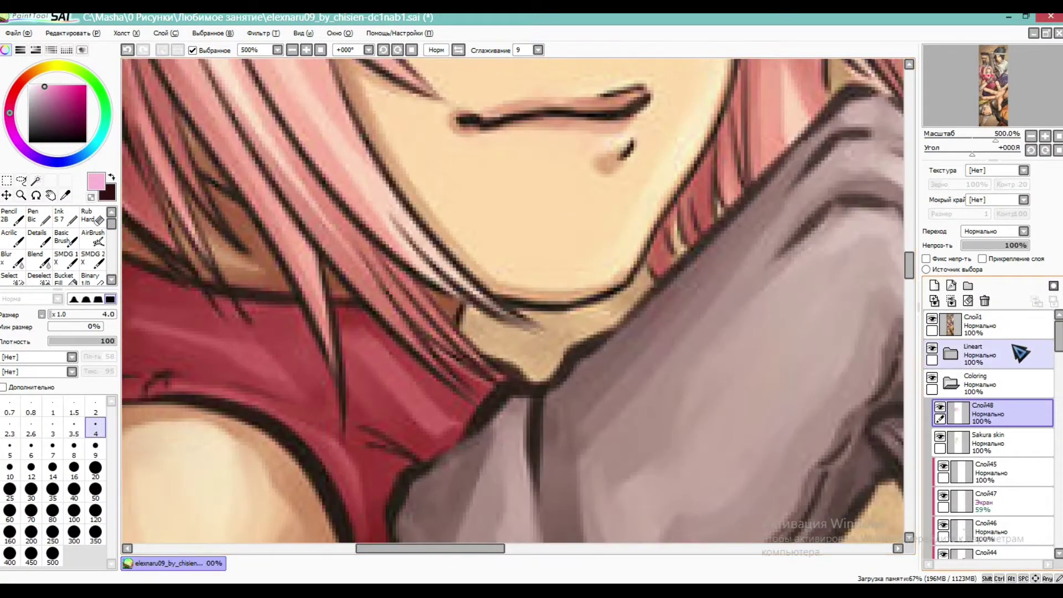
{"action": "left_click", "coordinate": [932, 320]}
{"action": "scroll", "coordinate": [443, 309], "scroll_direction": "up", "scroll_amount": 3}
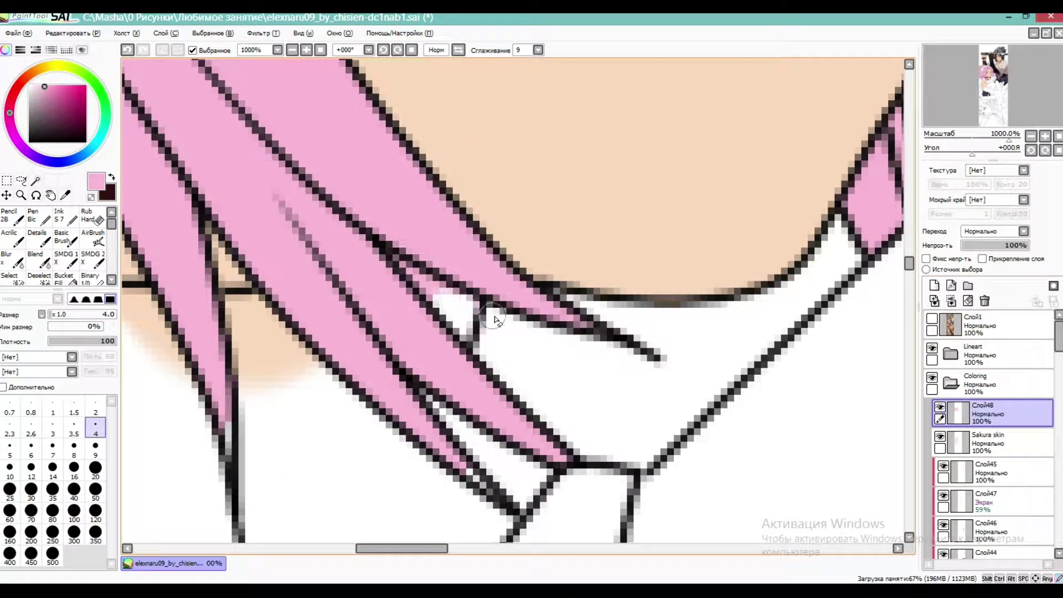
{"action": "left_click", "coordinate": [95, 409]}
{"action": "left_click_drag", "start_coordinate": [406, 266], "coordinate": [425, 292]}
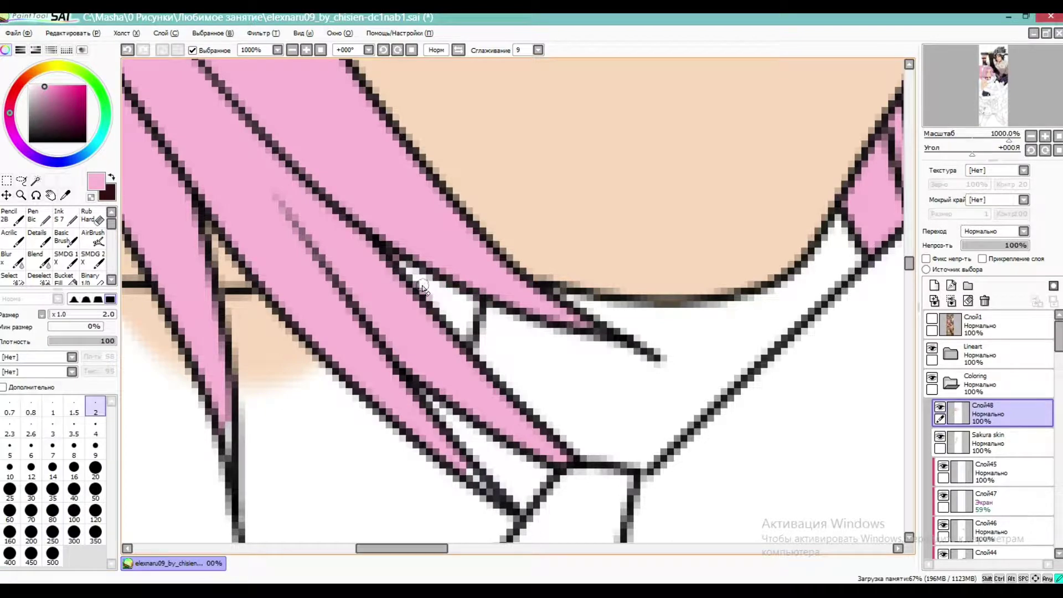
{"action": "scroll", "coordinate": [476, 325], "scroll_direction": "down", "scroll_amount": 3}
{"action": "scroll", "coordinate": [264, 403], "scroll_direction": "up", "scroll_amount": 3}
Fill the unpainted tips of the hair strands over the collar and neck with light pink using the Ink brush at size 2
{"action": "key", "text": "n"}
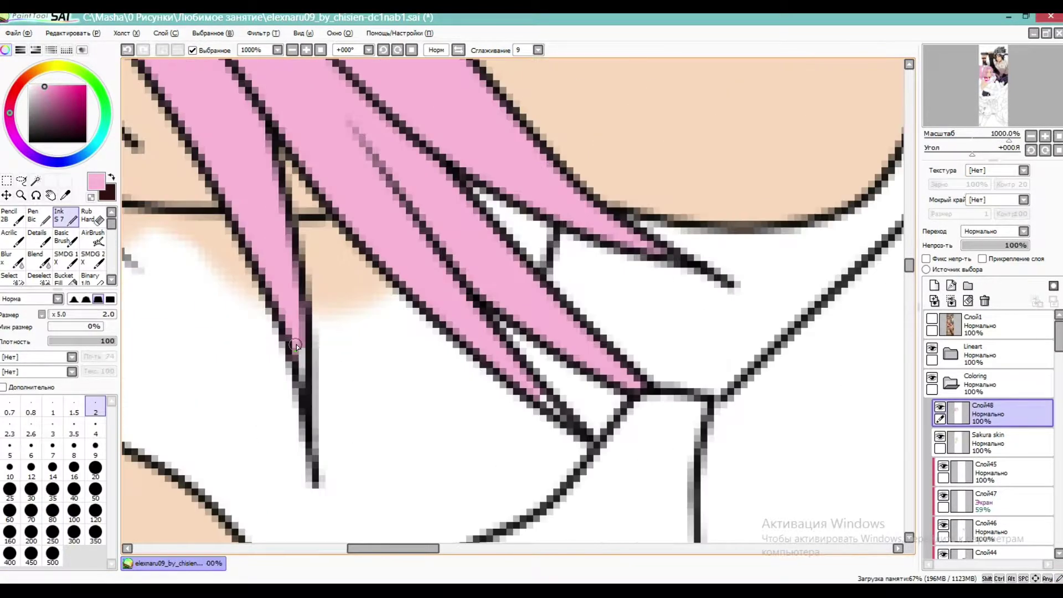
{"action": "left_click_drag", "start_coordinate": [543, 396], "coordinate": [573, 423]}
{"action": "scroll", "coordinate": [591, 425], "scroll_direction": "down", "scroll_amount": 3}
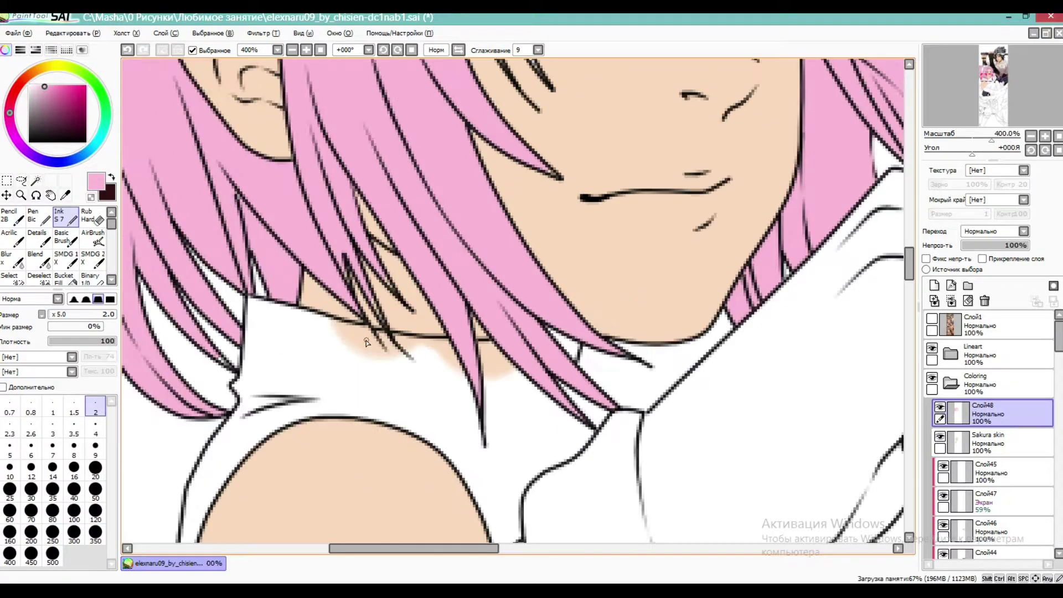
{"action": "scroll", "coordinate": [363, 293], "scroll_direction": "up", "scroll_amount": 3}
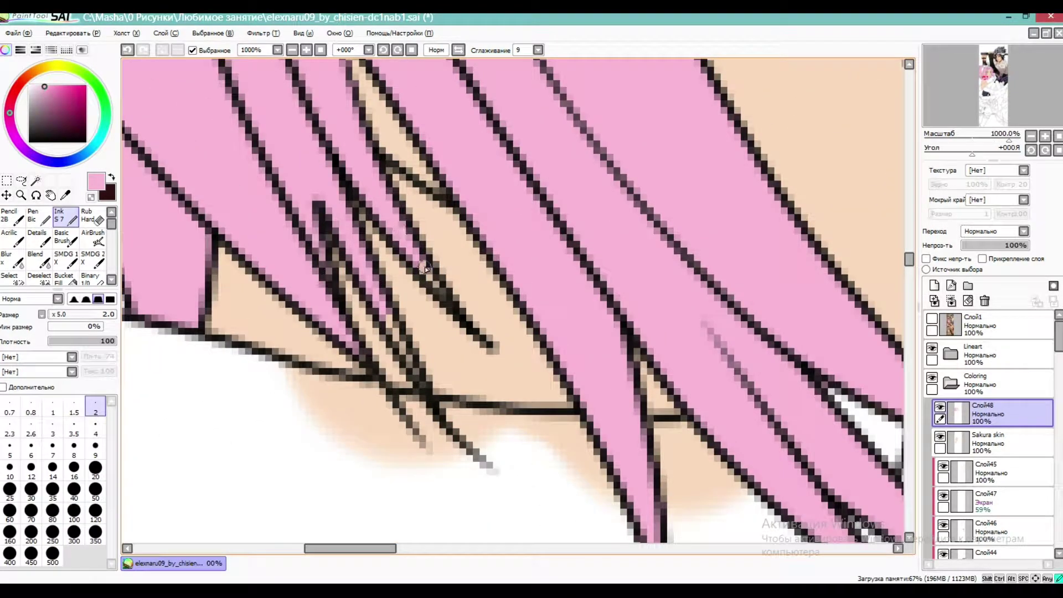
{"action": "scroll", "coordinate": [658, 267], "scroll_direction": "down", "scroll_amount": 2}
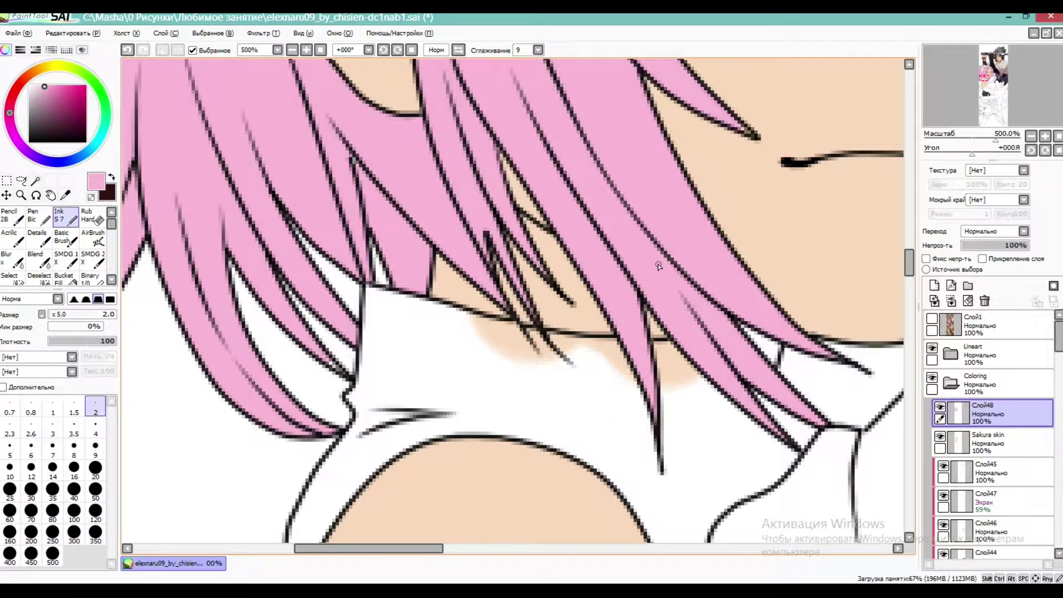
Compare the lower back hair with the reference picture and touch up its strand tips beside the collar with the size 2 Ink brush
{"action": "left_click", "coordinate": [74, 446]}
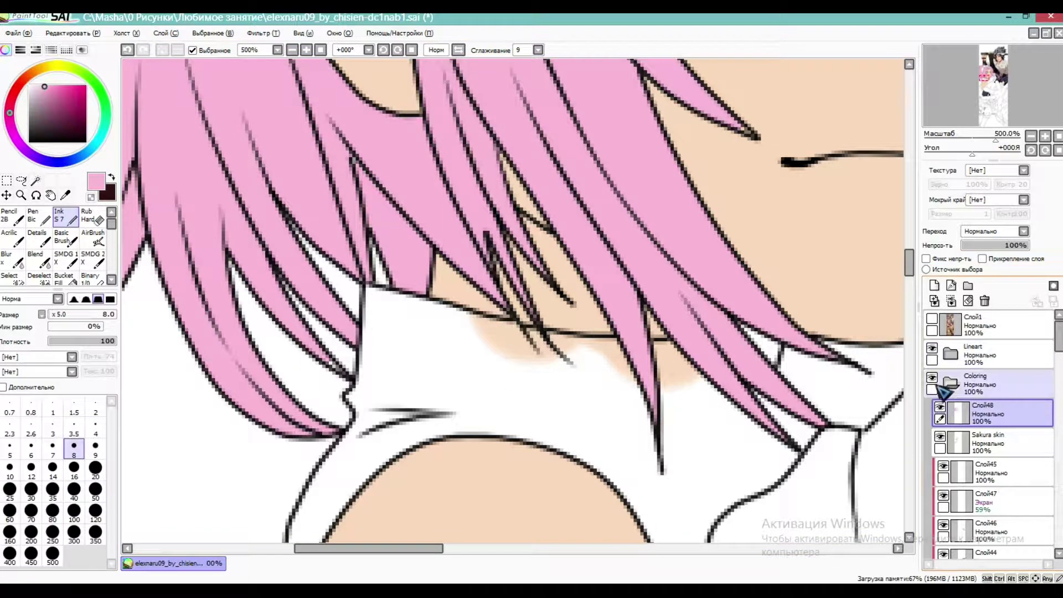
{"action": "left_click", "coordinate": [932, 317]}
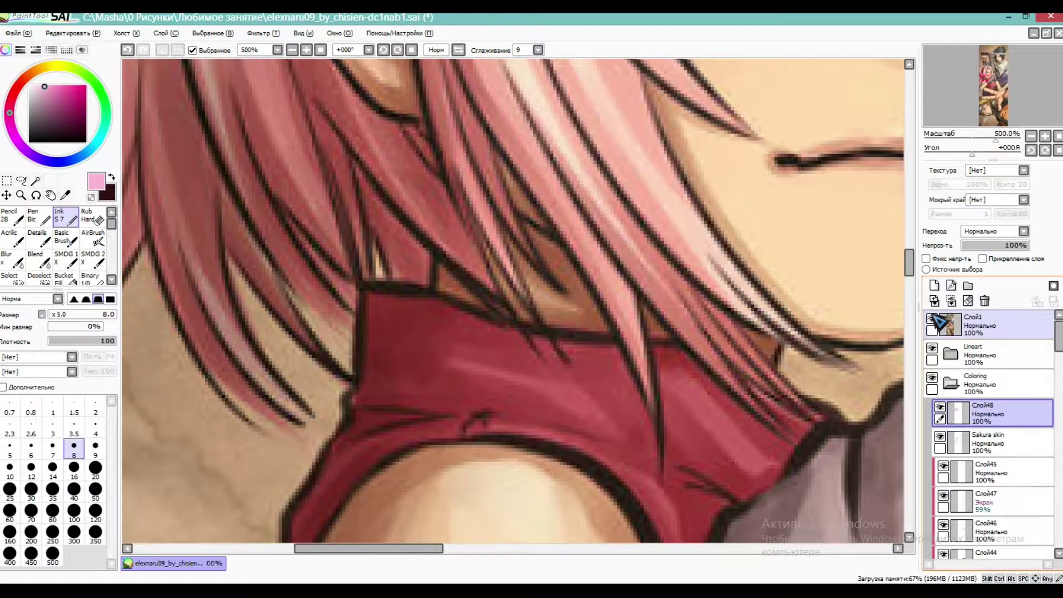
{"action": "left_click", "coordinate": [932, 318]}
{"action": "scroll", "coordinate": [304, 378], "scroll_direction": "up", "scroll_amount": 2}
{"action": "left_click", "coordinate": [96, 407]}
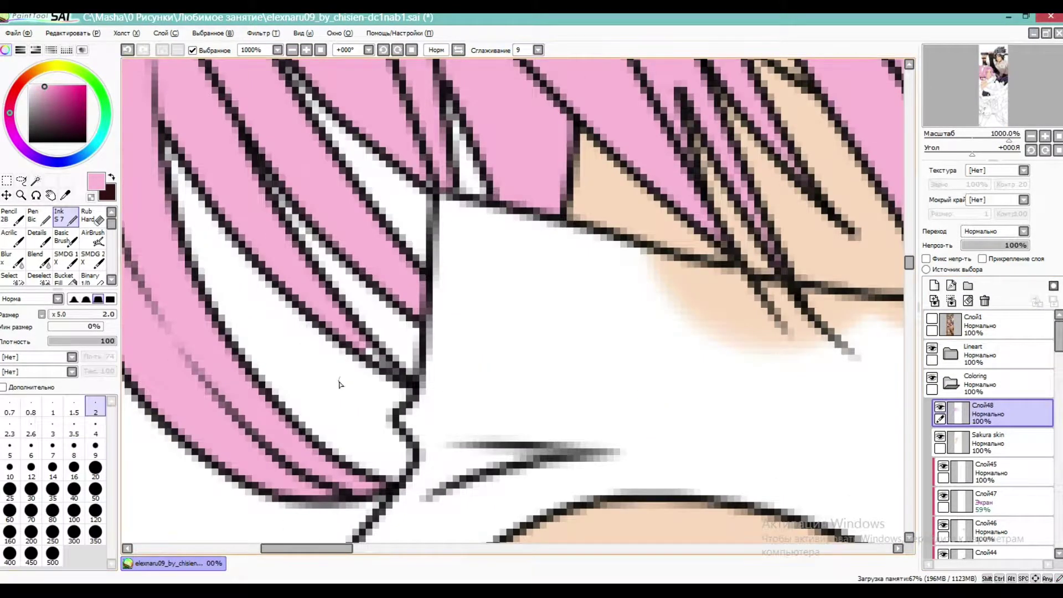
{"action": "scroll", "coordinate": [362, 408], "scroll_direction": "down", "scroll_amount": 7}
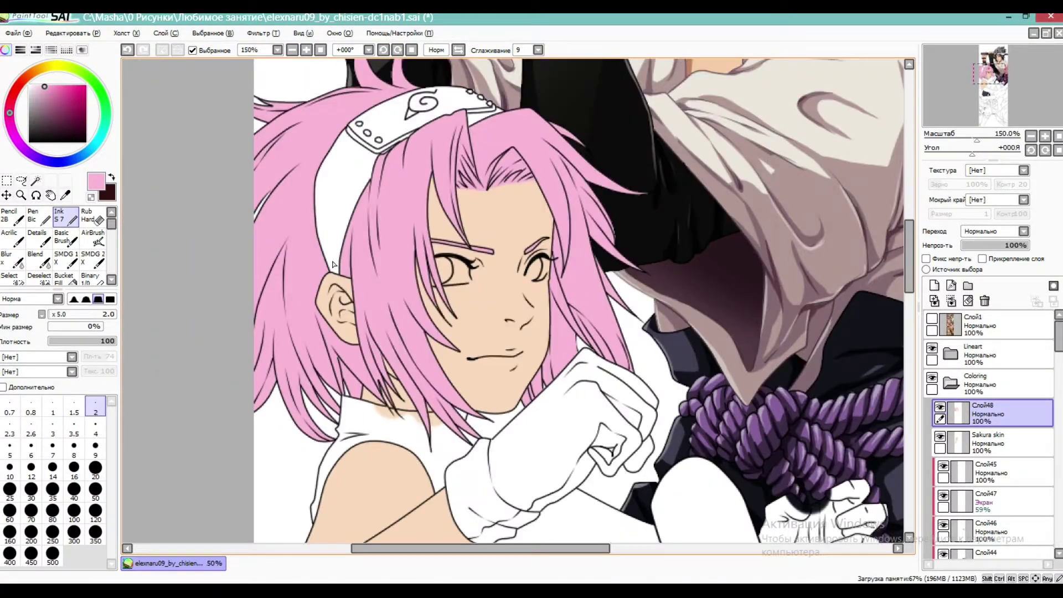
Touch up the light pink along the outer edge of the back hair with the Ink brush at size 14
{"action": "scroll", "coordinate": [227, 194], "scroll_direction": "up", "scroll_amount": 3}
{"action": "left_click", "coordinate": [53, 468]}
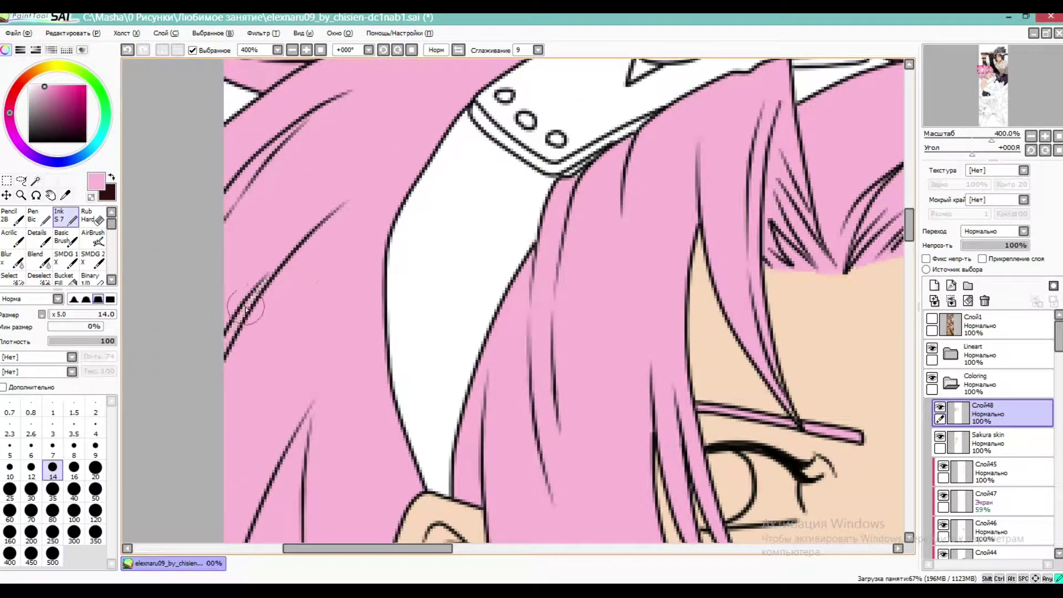
{"action": "scroll", "coordinate": [271, 309], "scroll_direction": "down", "scroll_amount": 2}
{"action": "scroll", "coordinate": [271, 308], "scroll_direction": "up", "scroll_amount": 2}
{"action": "scroll", "coordinate": [272, 183], "scroll_direction": "down", "scroll_amount": 2}
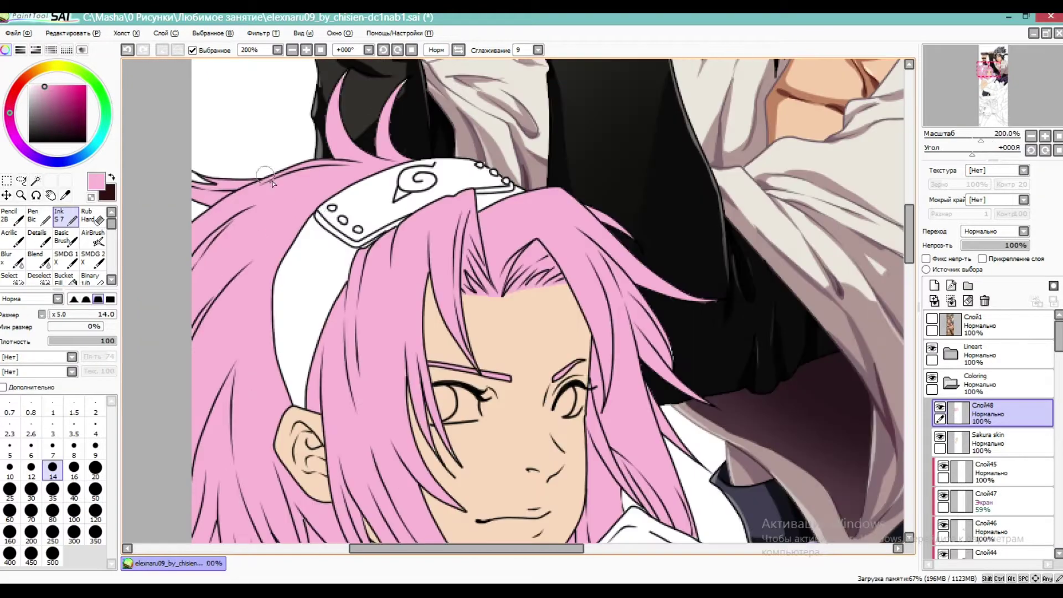
{"action": "scroll", "coordinate": [376, 111], "scroll_direction": "down", "scroll_amount": 2}
{"action": "scroll", "coordinate": [368, 135], "scroll_direction": "up", "scroll_amount": 5}
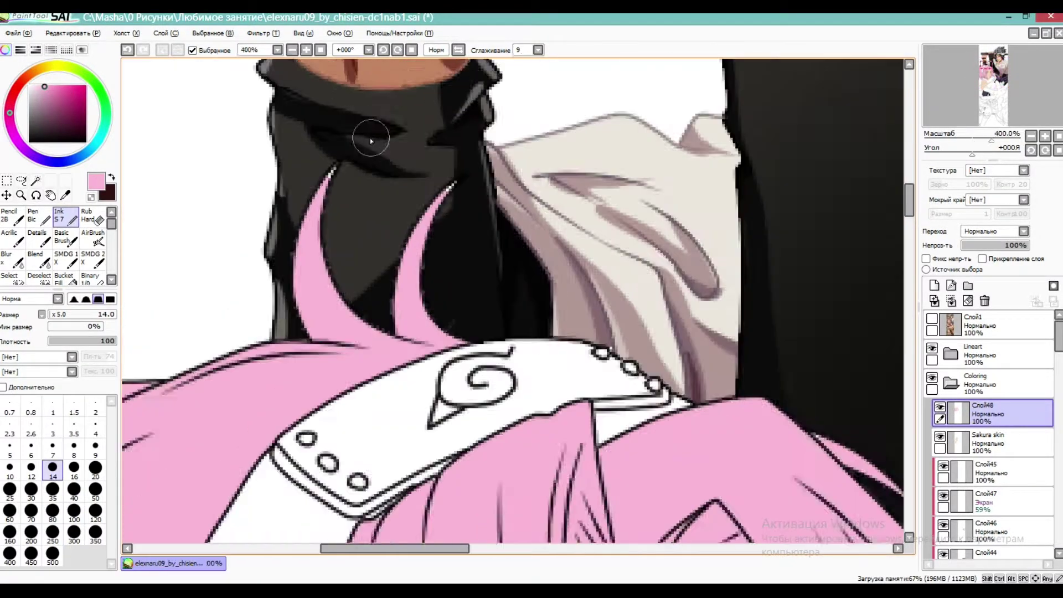
Fill the white tips of the two upright strands over the black wristband with light pink at size 2, redoing the last stroke
{"action": "left_click", "coordinate": [96, 427]}
{"action": "scroll", "coordinate": [328, 184], "scroll_direction": "up", "scroll_amount": 4}
{"action": "left_click", "coordinate": [95, 412]}
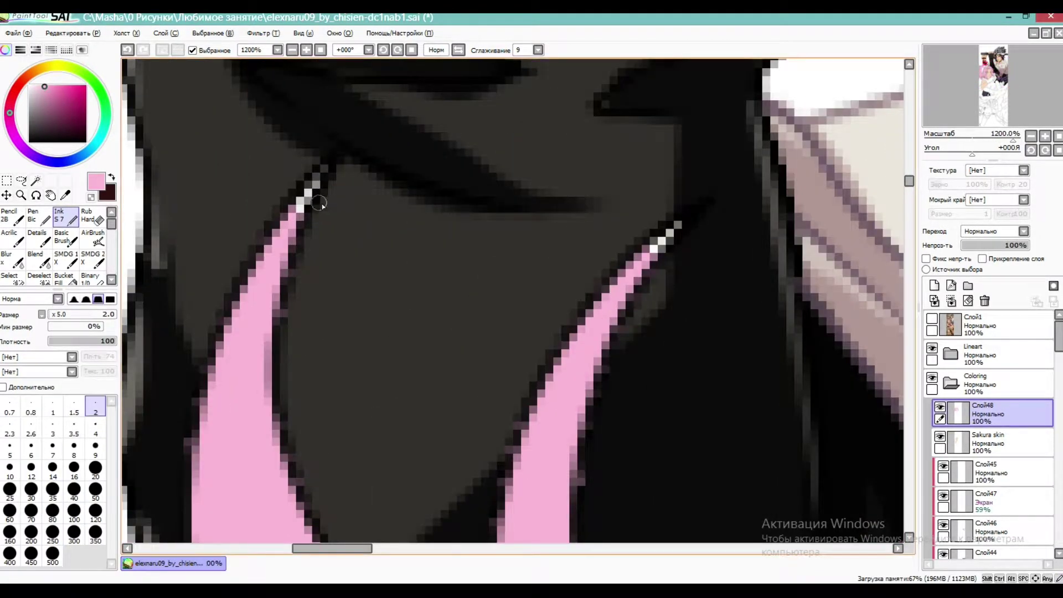
{"action": "left_click_drag", "start_coordinate": [679, 229], "coordinate": [660, 238]}
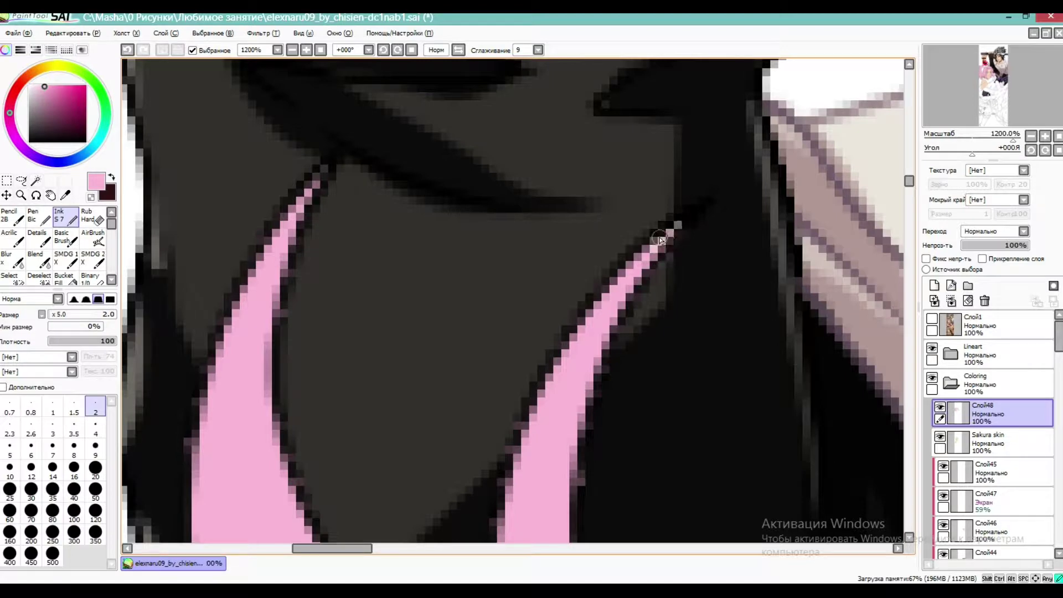
{"action": "key", "text": "ctrl+z"}
{"action": "left_click", "coordinate": [649, 259]}
{"action": "scroll", "coordinate": [233, 161], "scroll_direction": "down", "scroll_amount": 6}
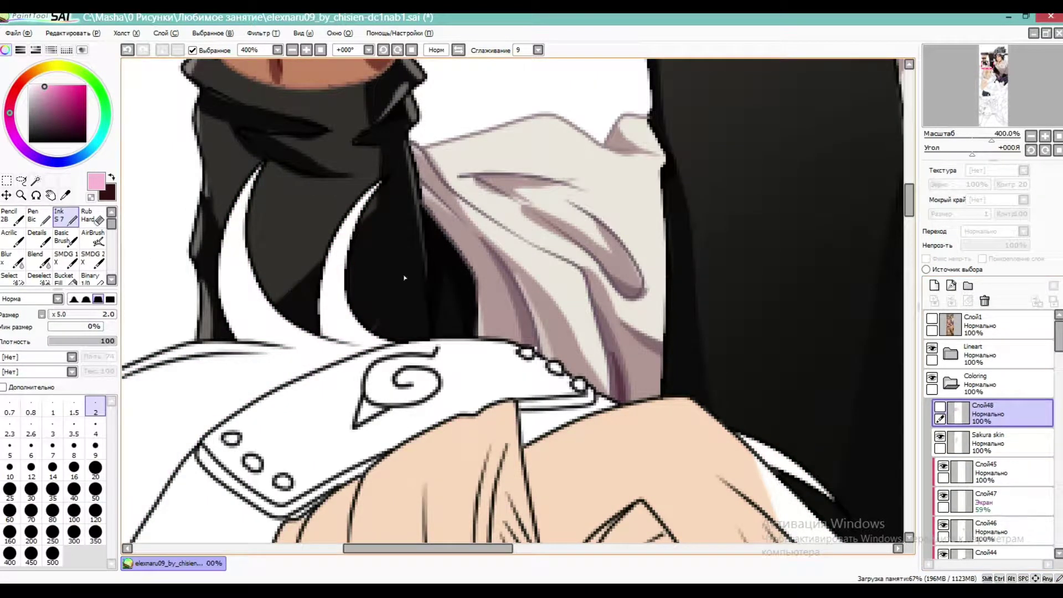
Show the pink hair layer Слой48 again and inspect the two upright strands over the black wristband for gaps
{"action": "left_click", "coordinate": [939, 408]}
{"action": "scroll", "coordinate": [262, 262], "scroll_direction": "up", "scroll_amount": 1}
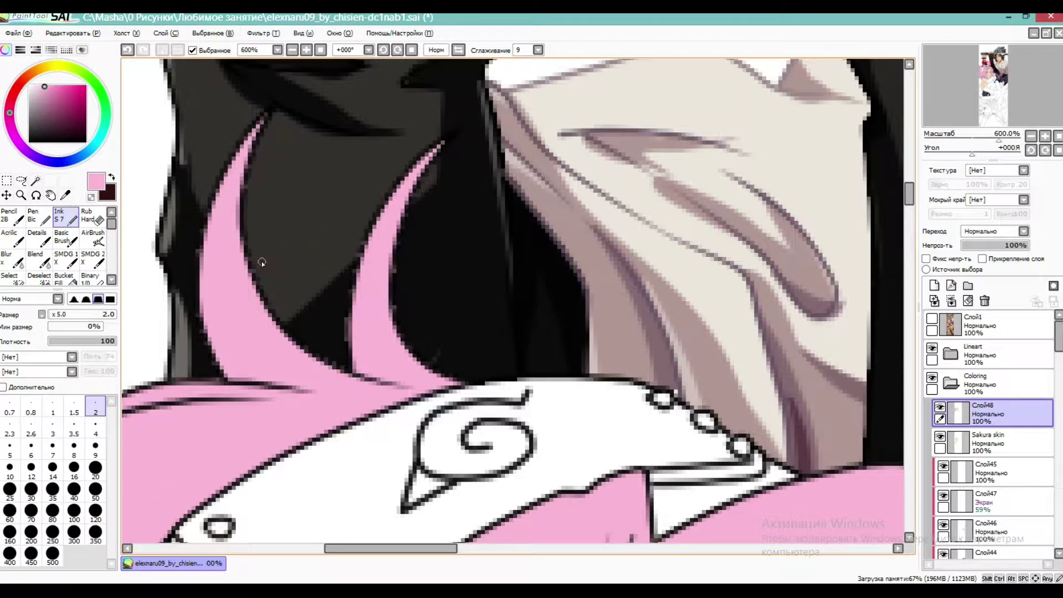
{"action": "scroll", "coordinate": [388, 258], "scroll_direction": "up", "scroll_amount": 2}
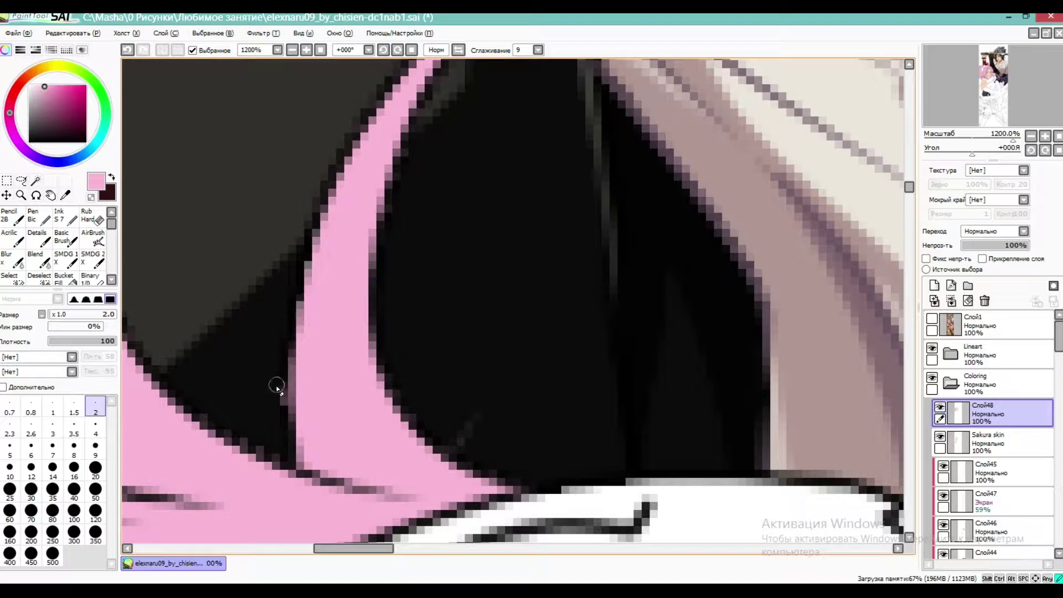
{"action": "scroll", "coordinate": [486, 430], "scroll_direction": "down", "scroll_amount": 1}
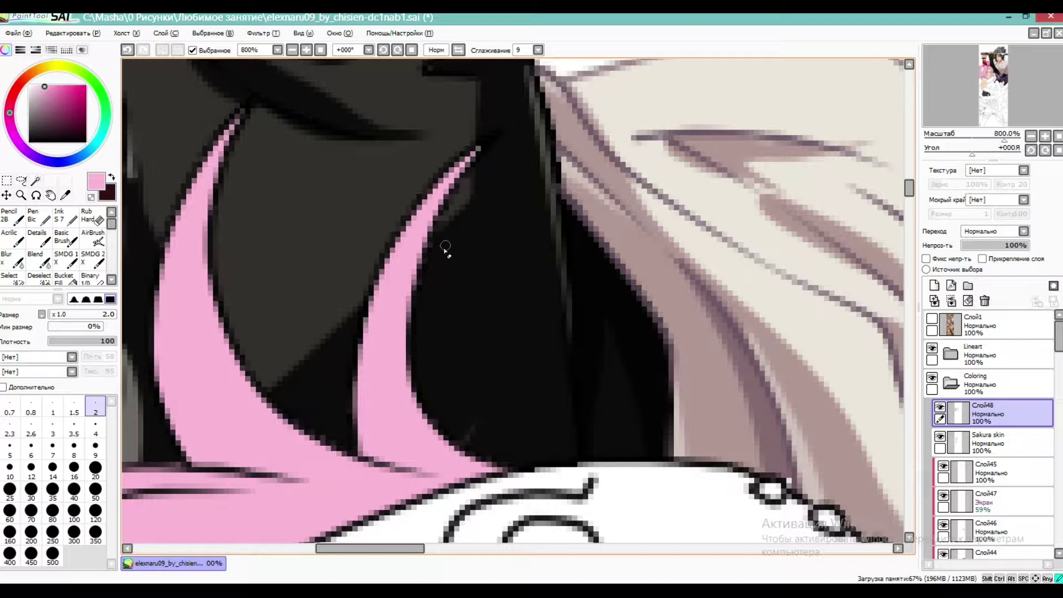
{"action": "scroll", "coordinate": [430, 198], "scroll_direction": "down", "scroll_amount": 6}
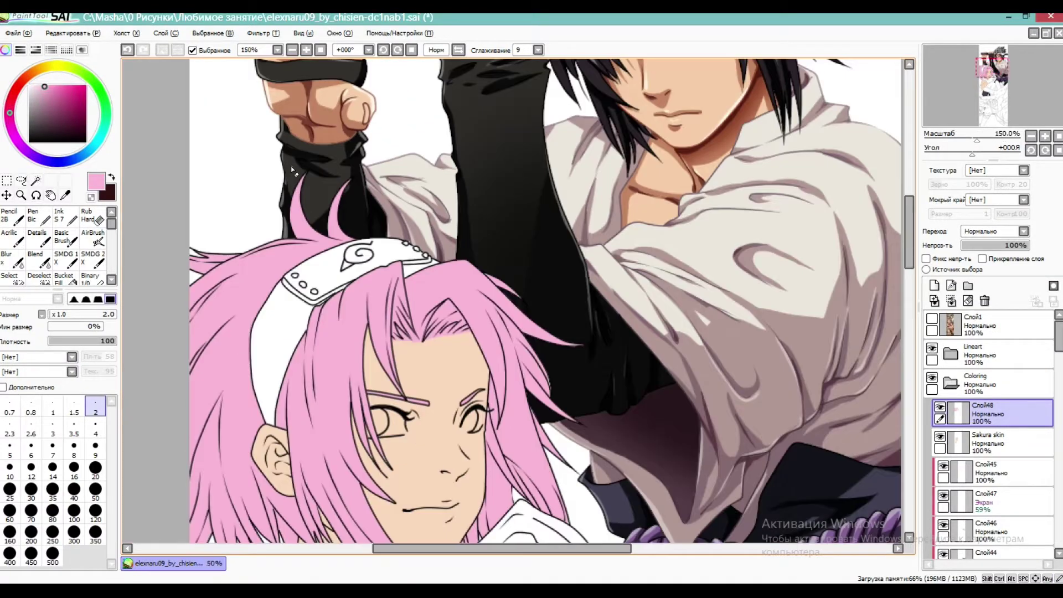
{"action": "scroll", "coordinate": [358, 235], "scroll_direction": "up", "scroll_amount": 1}
{"action": "scroll", "coordinate": [359, 235], "scroll_direction": "up", "scroll_amount": 1}
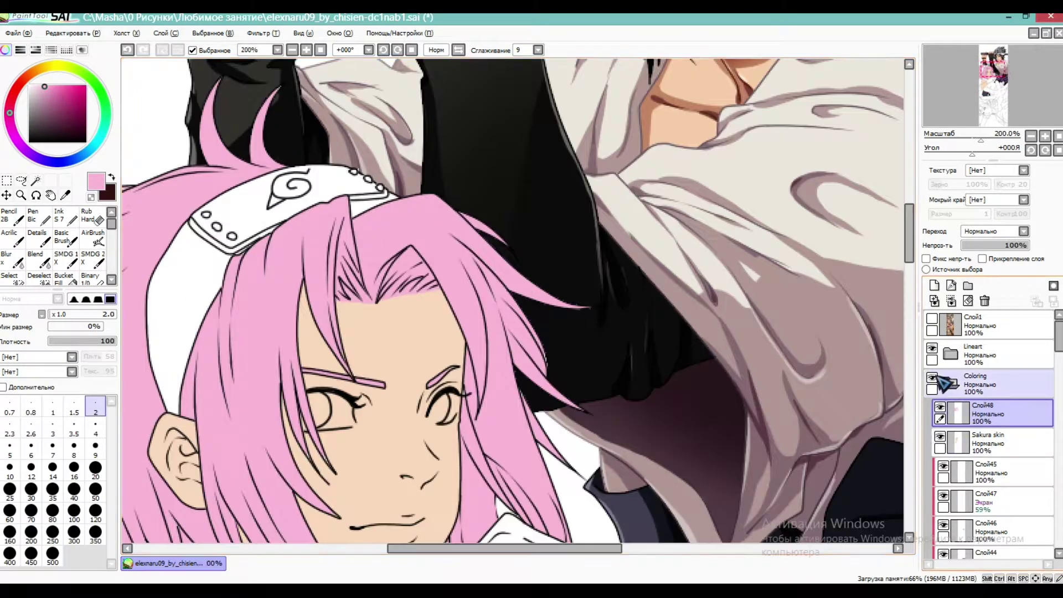
Show the reference picture, sample the red of the headband cloth, and hide the reference again
{"action": "left_click", "coordinate": [932, 319]}
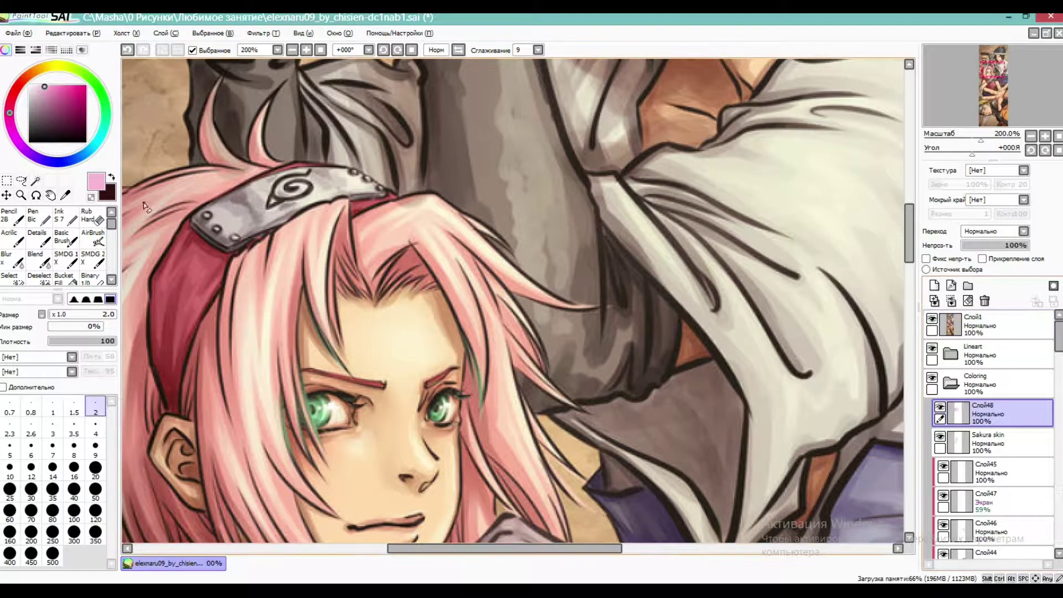
{"action": "left_click", "coordinate": [65, 195]}
{"action": "left_click", "coordinate": [196, 266]}
{"action": "scroll", "coordinate": [265, 193], "scroll_direction": "down", "scroll_amount": 1}
{"action": "left_click", "coordinate": [932, 319]}
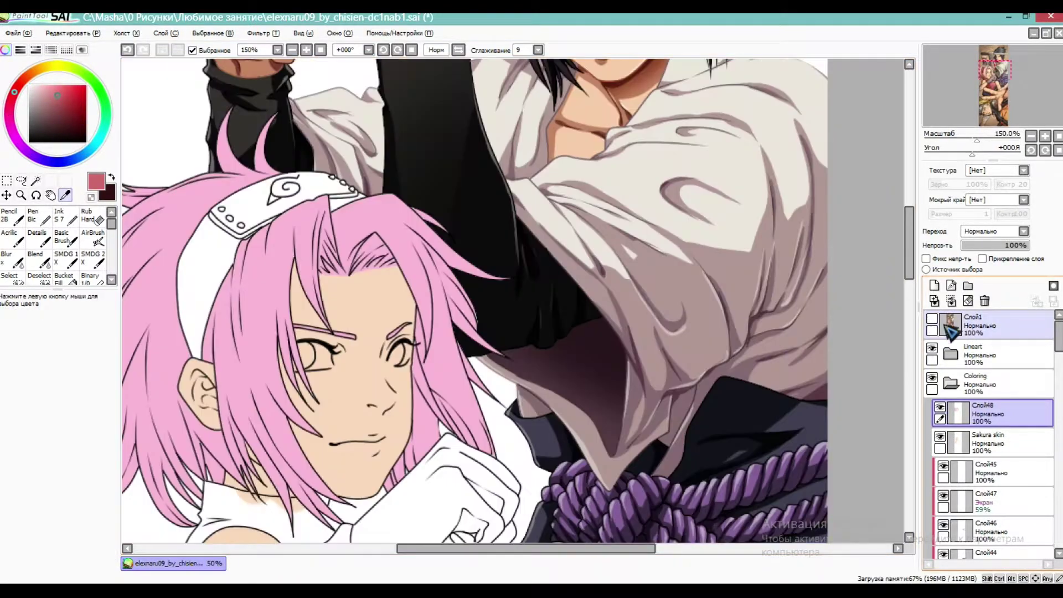
Select the headband's cloth areas with the Magic Wand, using the Lineart folder as the source
{"action": "left_click", "coordinate": [974, 354]}
{"action": "scroll", "coordinate": [344, 215], "scroll_direction": "down", "scroll_amount": 1}
{"action": "left_click", "coordinate": [35, 181]}
{"action": "scroll", "coordinate": [283, 240], "scroll_direction": "up", "scroll_amount": 1}
{"action": "left_click", "coordinate": [284, 240]}
{"action": "scroll", "coordinate": [398, 165], "scroll_direction": "up", "scroll_amount": 2}
{"action": "scroll", "coordinate": [398, 164], "scroll_direction": "down", "scroll_amount": 2}
Add a new layer above the hair, fill the headband selection with the sampled red using the Ink brush at size 250, and deselect
{"action": "left_click", "coordinate": [966, 382]}
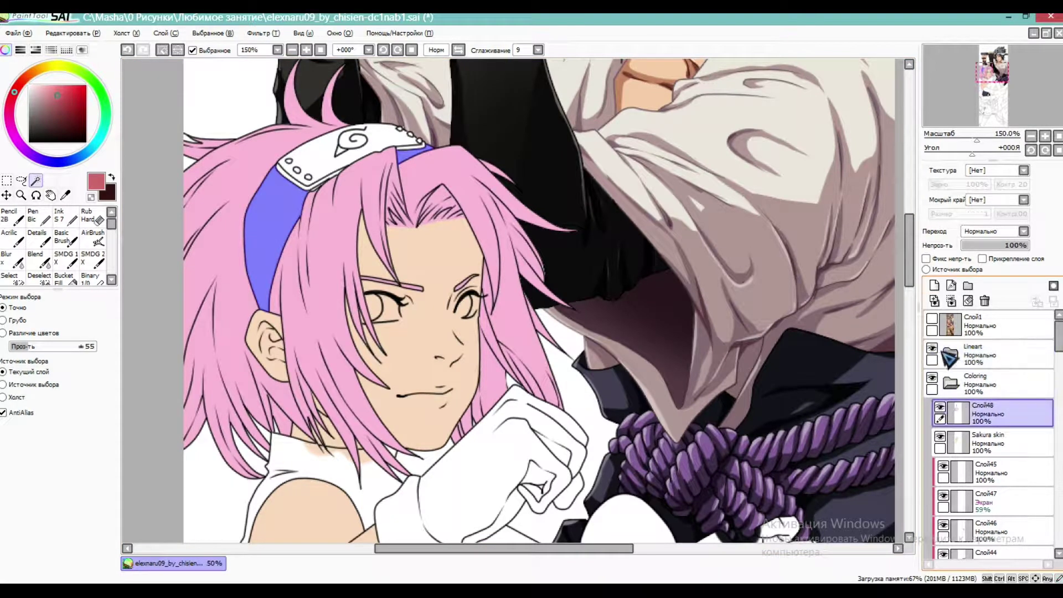
{"action": "left_click", "coordinate": [934, 285]}
{"action": "left_click", "coordinate": [66, 219]}
{"action": "left_click_drag", "start_coordinate": [397, 71], "coordinate": [279, 195]}
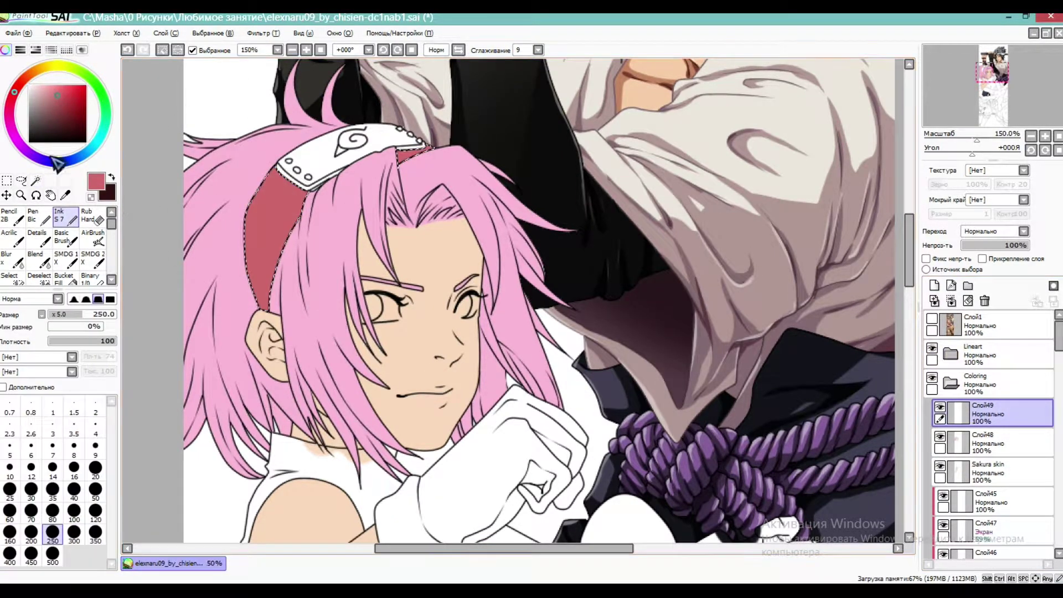
{"action": "left_click", "coordinate": [7, 180]}
{"action": "key", "text": "ctrl+d"}
Fill the thin gap between the headband plate and the hair with red using the Ink brush at size 2
{"action": "left_click", "coordinate": [66, 218]}
{"action": "left_click", "coordinate": [95, 409]}
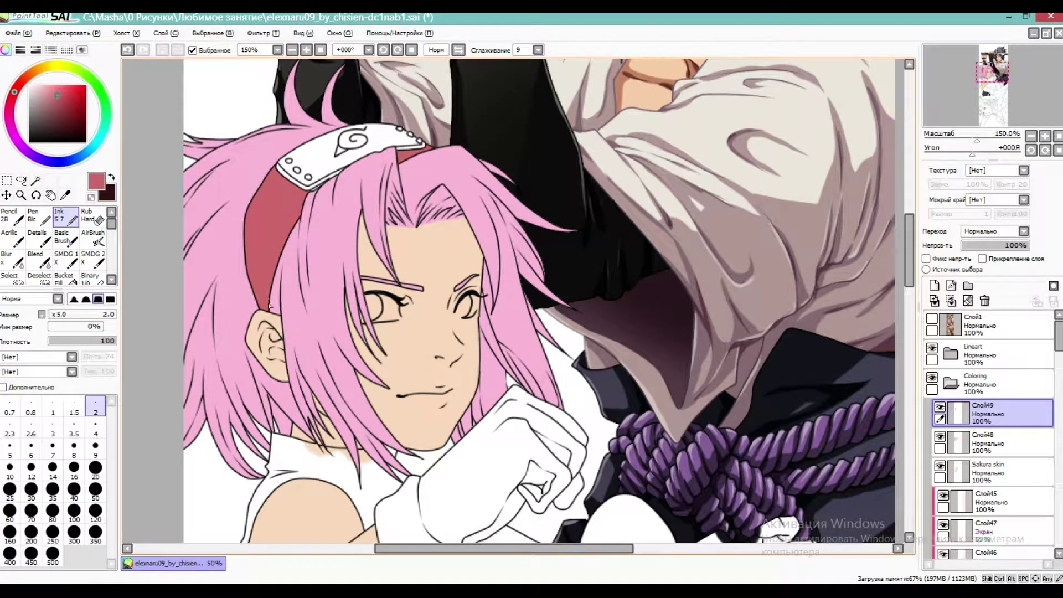
{"action": "scroll", "coordinate": [333, 158], "scroll_direction": "up", "scroll_amount": 6}
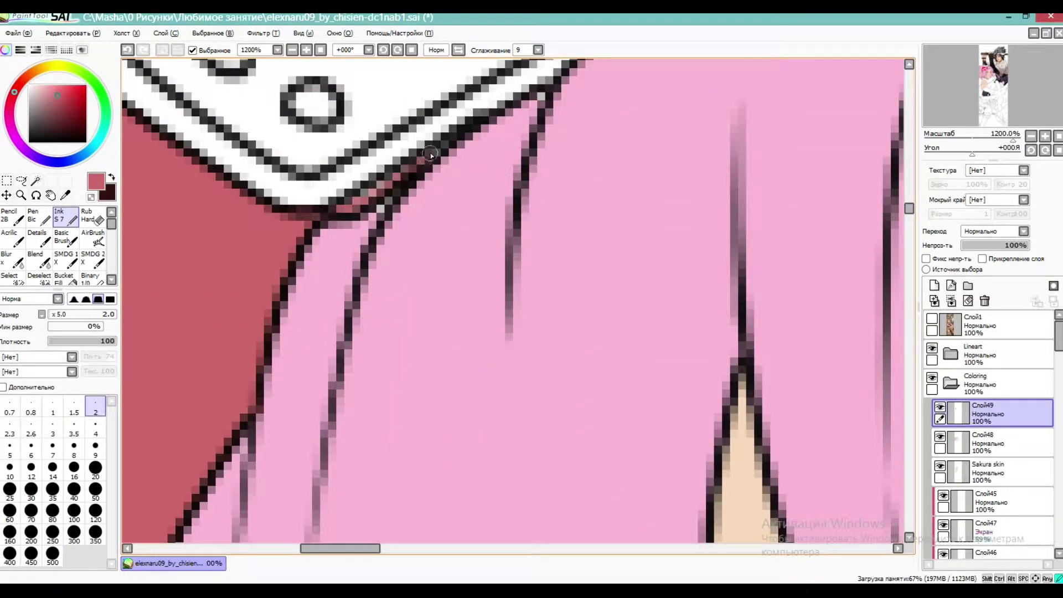
{"action": "scroll", "coordinate": [241, 330], "scroll_direction": "down", "scroll_amount": 4}
On layer Слой48, sample the light pink and touch up the hair along the lower edge of the headband plate with the Ink brush
{"action": "left_click", "coordinate": [997, 441]}
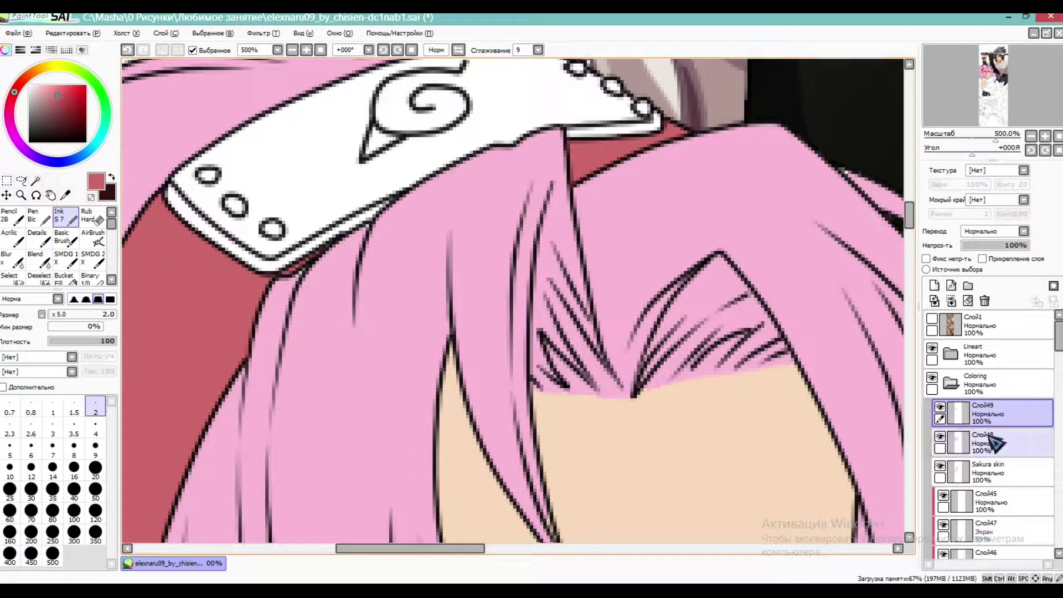
{"action": "left_click", "coordinate": [66, 195]}
{"action": "left_click", "coordinate": [144, 127]}
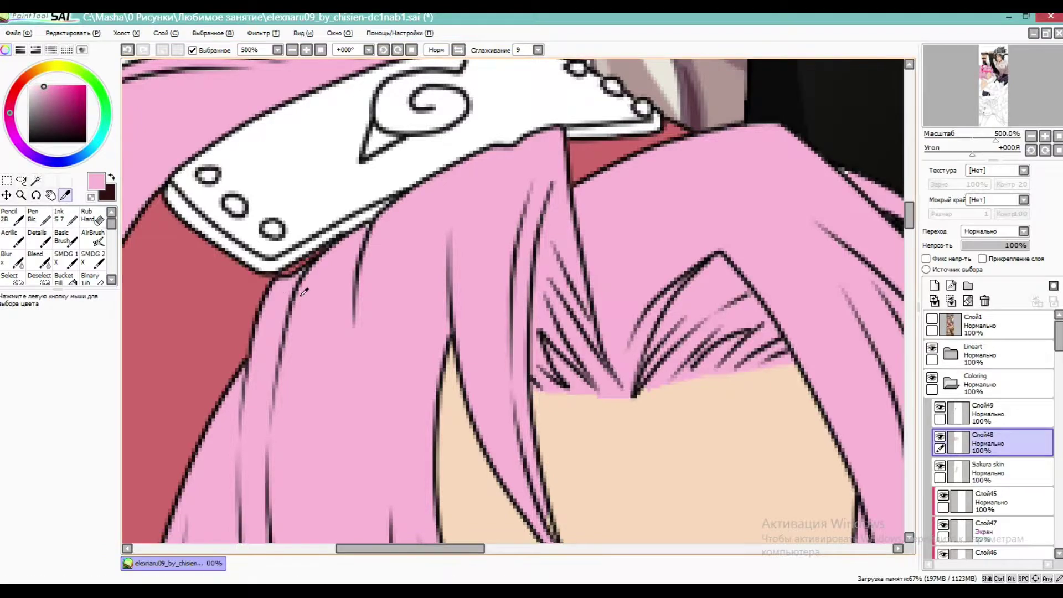
{"action": "scroll", "coordinate": [307, 283], "scroll_direction": "up", "scroll_amount": 3}
{"action": "left_click", "coordinate": [64, 216]}
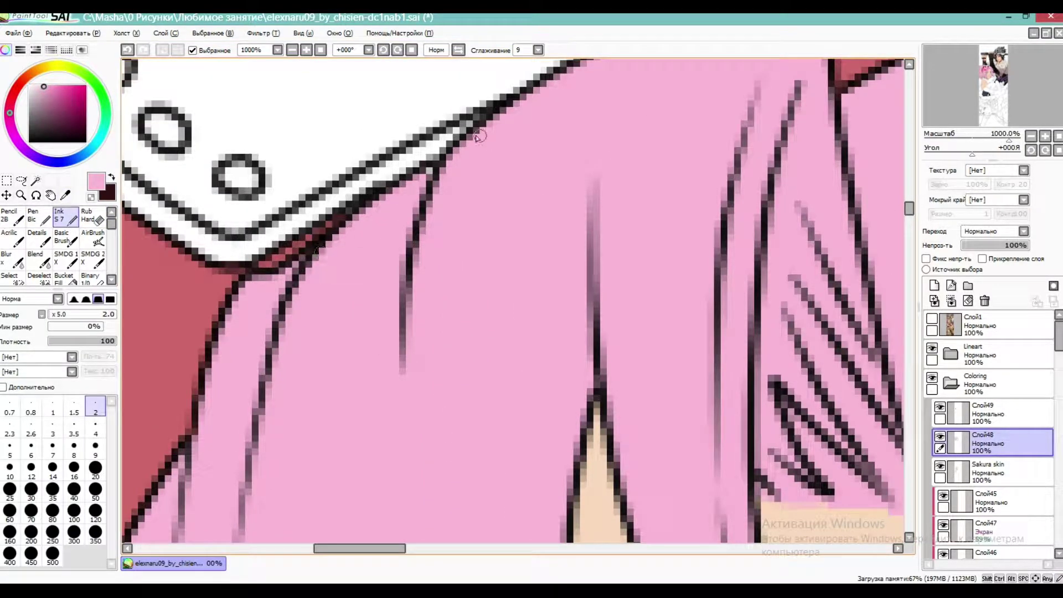
{"action": "scroll", "coordinate": [295, 268], "scroll_direction": "down", "scroll_amount": 3}
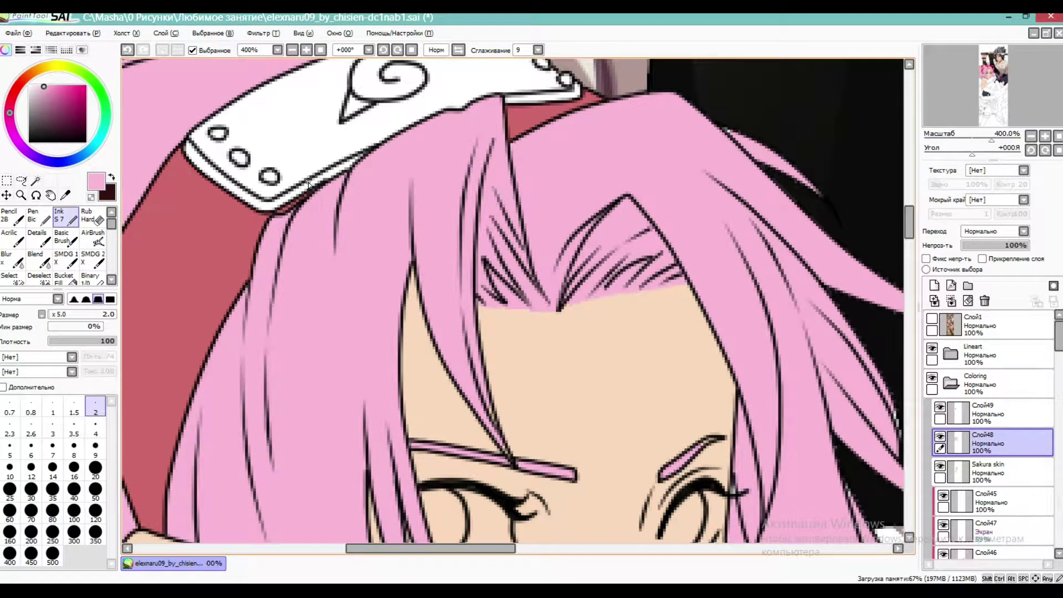
Fill the unpainted tips of the thin strands beside the left eye with light pink using the Ink brush at size 2
{"action": "scroll", "coordinate": [323, 196], "scroll_direction": "down", "scroll_amount": 1}
{"action": "scroll", "coordinate": [385, 476], "scroll_direction": "up", "scroll_amount": 4}
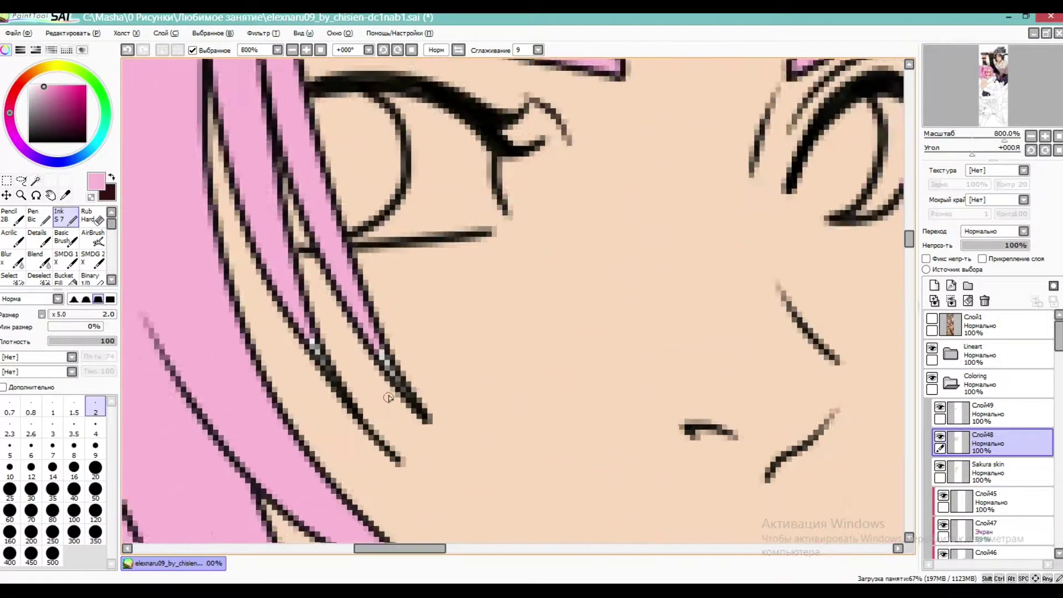
{"action": "left_click_drag", "start_coordinate": [299, 366], "coordinate": [297, 348]}
{"action": "scroll", "coordinate": [287, 332], "scroll_direction": "down", "scroll_amount": 2}
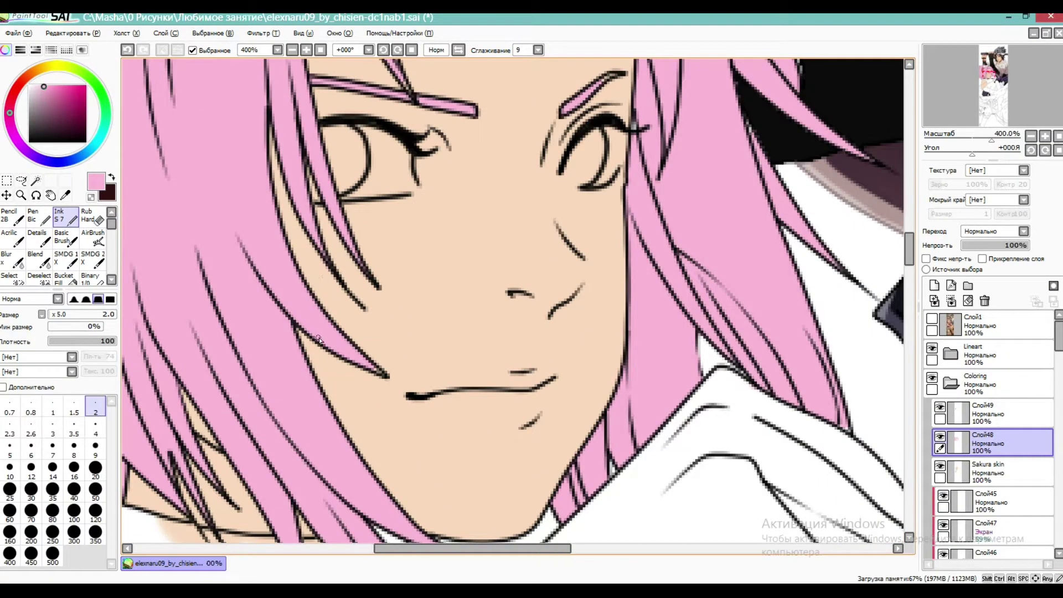
Select the Sakura vector layer in the Lineart folder and set the line Color tool to a dark muted pink
{"action": "scroll", "coordinate": [318, 339], "scroll_direction": "down", "scroll_amount": 3}
{"action": "left_click", "coordinate": [951, 383]}
{"action": "left_click", "coordinate": [950, 353]}
{"action": "left_click", "coordinate": [991, 443]}
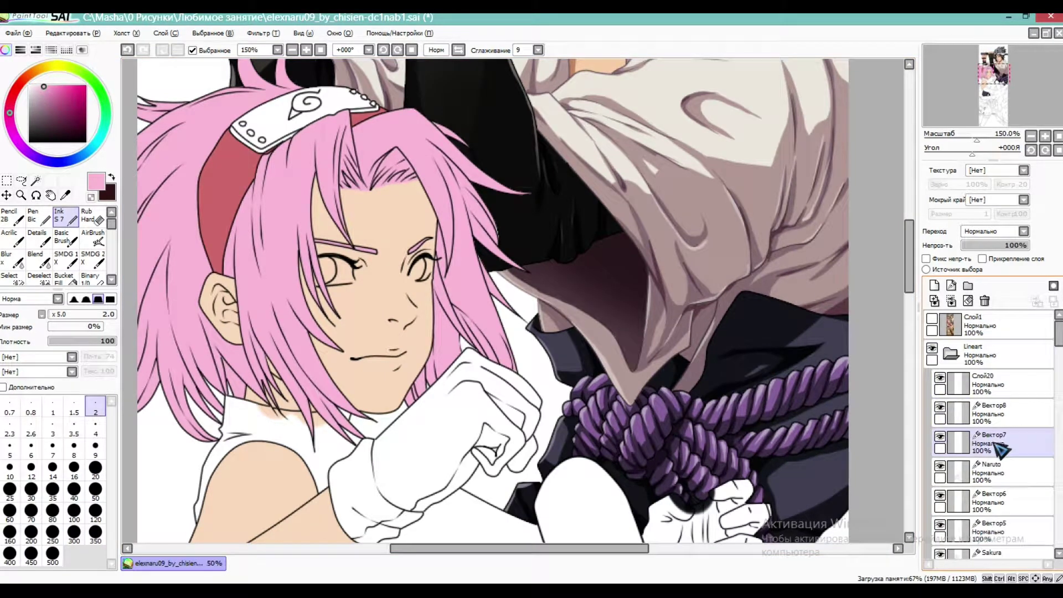
{"action": "scroll", "coordinate": [996, 443], "scroll_direction": "down", "scroll_amount": 5}
{"action": "left_click", "coordinate": [972, 369]}
{"action": "left_click", "coordinate": [91, 217]}
{"action": "left_click_drag", "start_coordinate": [77, 107], "coordinate": [60, 117]}
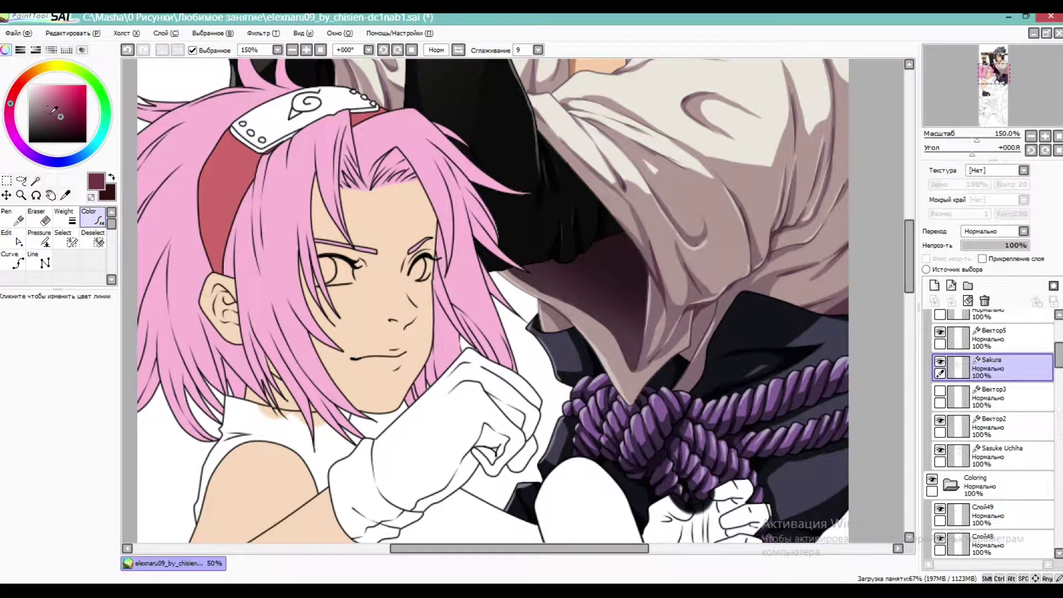
Recolor the lines of the forehead bangs and the short strokes at the hair parting in dark muted pink
{"action": "scroll", "coordinate": [348, 191], "scroll_direction": "up", "scroll_amount": 2}
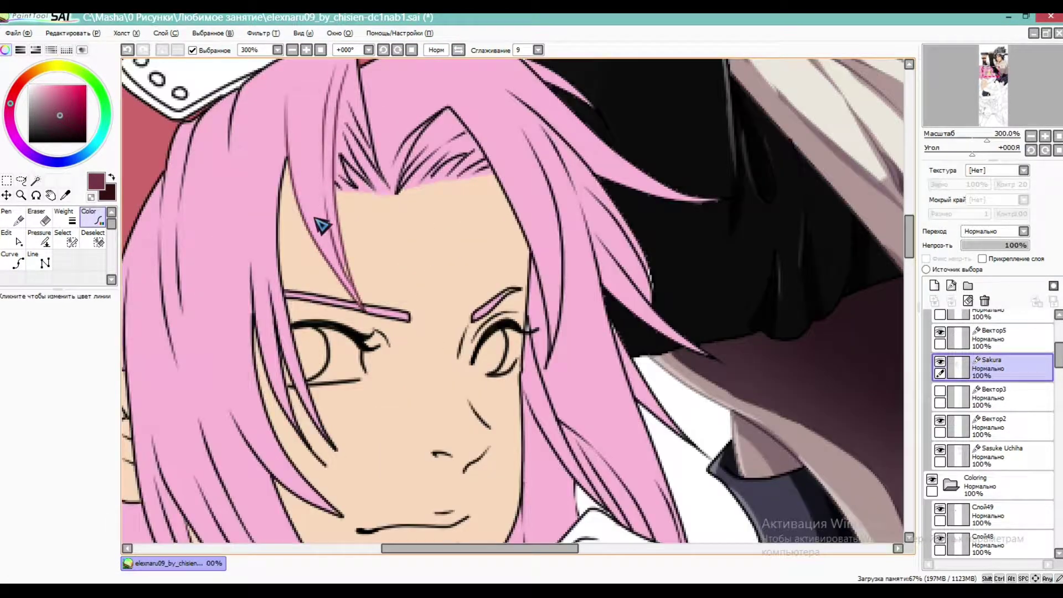
{"action": "left_click", "coordinate": [373, 141]}
{"action": "left_click", "coordinate": [409, 173]}
{"action": "left_click", "coordinate": [405, 142]}
{"action": "left_click", "coordinate": [446, 162]}
{"action": "left_click", "coordinate": [468, 169]}
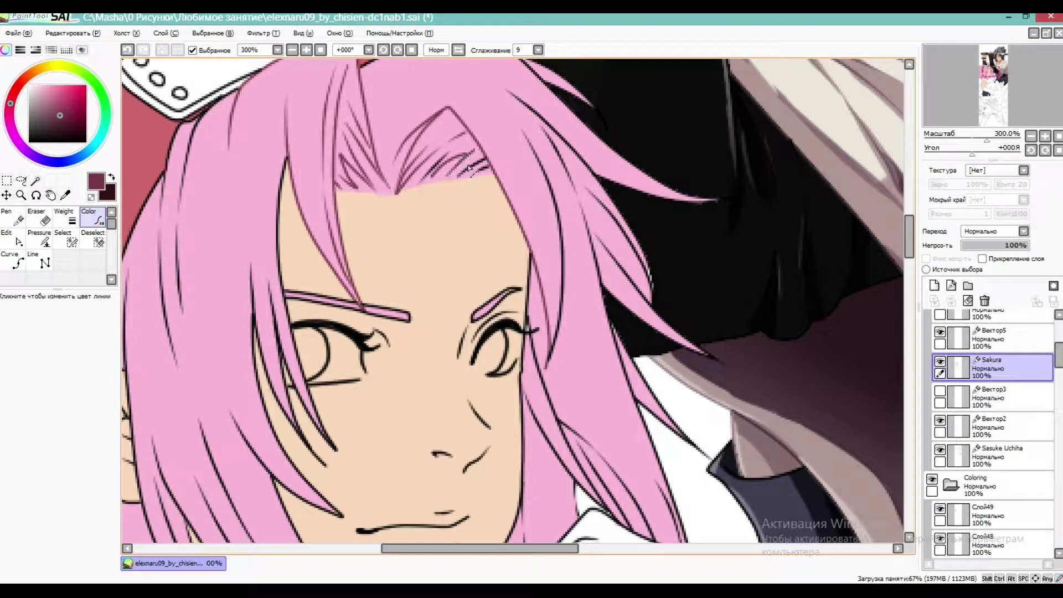
Recolor the left eyebrow and the strand lines beside the left eye and temple in dark muted pink
{"action": "left_click", "coordinate": [380, 307]}
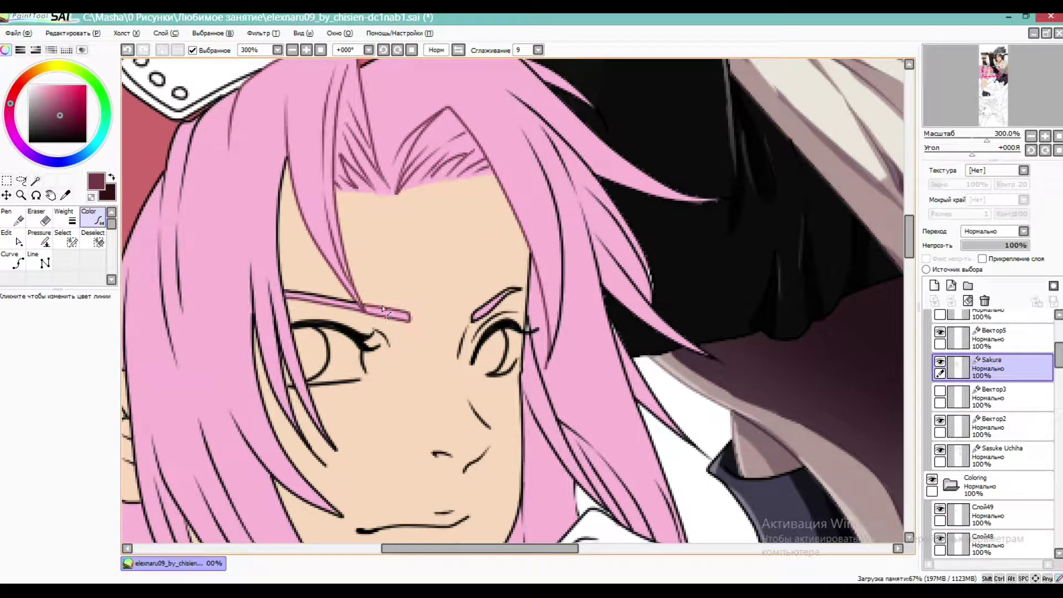
{"action": "left_click", "coordinate": [340, 297]}
{"action": "left_click", "coordinate": [279, 281]}
{"action": "left_click", "coordinate": [254, 324]}
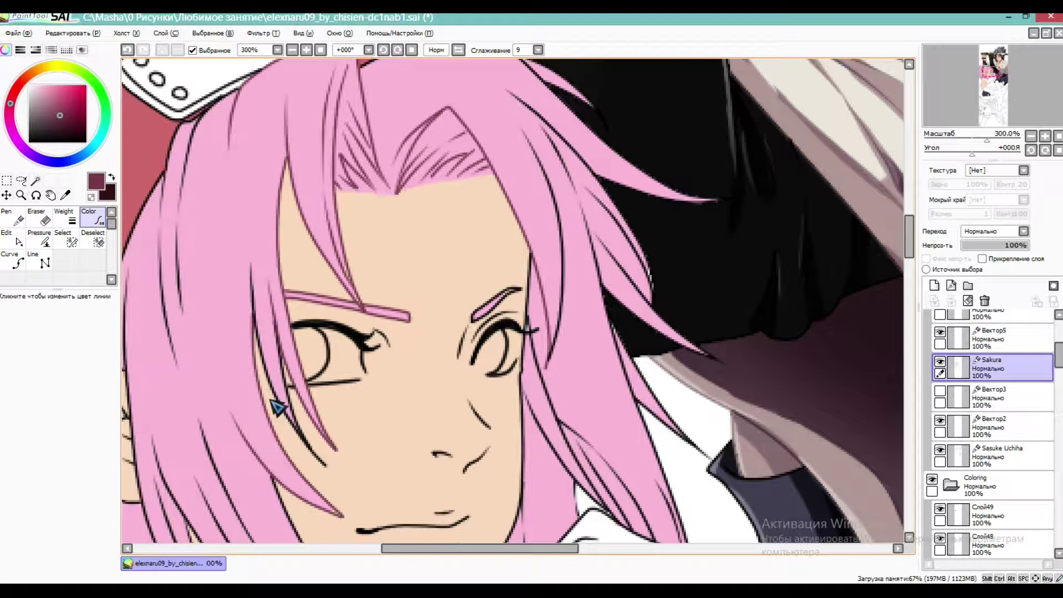
{"action": "left_click", "coordinate": [284, 418]}
{"action": "left_click", "coordinate": [295, 421]}
{"action": "left_click", "coordinate": [178, 262]}
{"action": "left_click", "coordinate": [161, 262]}
{"action": "left_click", "coordinate": [150, 201]}
Recolor the strand outlines on the right side of the hair, over the black sleeve, in dark muted pink
{"action": "left_click", "coordinate": [559, 221]}
{"action": "left_click", "coordinate": [590, 220]}
{"action": "left_click", "coordinate": [614, 221]}
{"action": "left_click", "coordinate": [612, 198]}
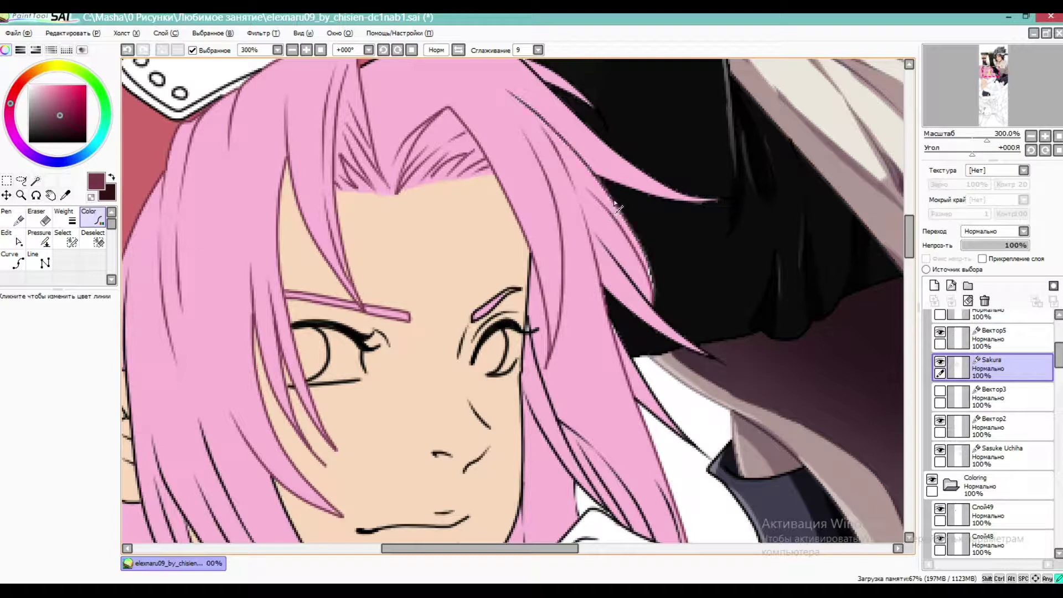
{"action": "left_click", "coordinate": [635, 166]}
{"action": "left_click", "coordinate": [622, 183]}
{"action": "left_click", "coordinate": [596, 109]}
{"action": "left_click", "coordinate": [575, 97]}
{"action": "left_click", "coordinate": [643, 297]}
{"action": "left_click", "coordinate": [633, 311]}
{"action": "left_click", "coordinate": [625, 349]}
{"action": "left_click", "coordinate": [644, 407]}
Recolor the strand lines between the right cheek and the raised glove in dark muted pink
{"action": "scroll", "coordinate": [644, 409], "scroll_direction": "down", "scroll_amount": 2}
{"action": "scroll", "coordinate": [499, 365], "scroll_direction": "up", "scroll_amount": 3}
{"action": "left_click", "coordinate": [472, 290]}
{"action": "left_click", "coordinate": [493, 286]}
{"action": "left_click", "coordinate": [529, 290]}
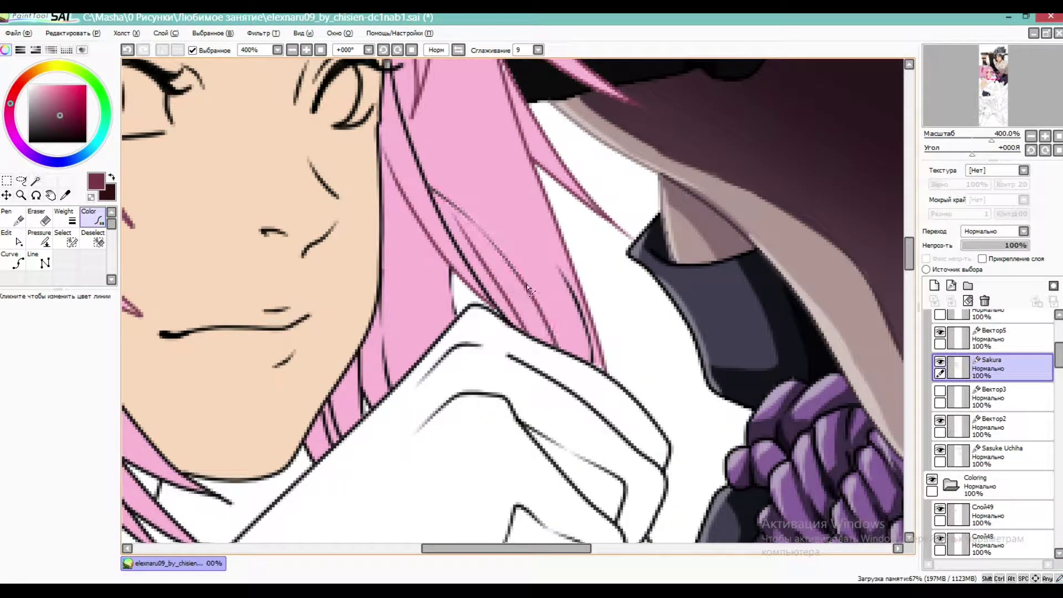
{"action": "left_click", "coordinate": [561, 292]}
{"action": "left_click", "coordinate": [472, 277]}
{"action": "left_click", "coordinate": [450, 297]}
{"action": "left_click", "coordinate": [386, 362]}
{"action": "left_click", "coordinate": [361, 393]}
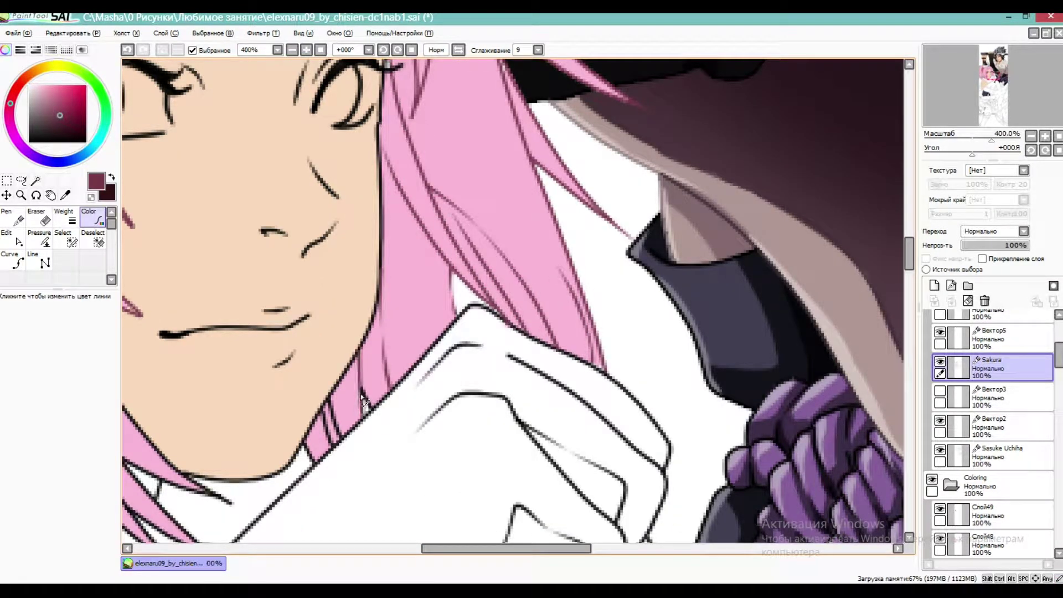
{"action": "left_click", "coordinate": [330, 430]}
Recolor the long front strands falling beside the jaw and over the collar in dark muted pink
{"action": "scroll", "coordinate": [604, 203], "scroll_direction": "down", "scroll_amount": 2}
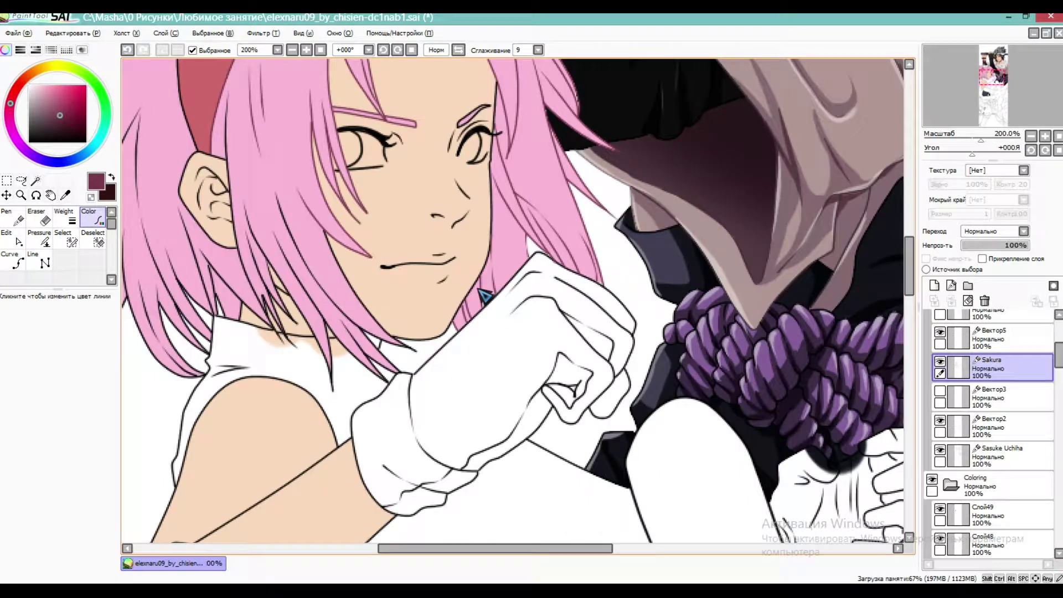
{"action": "scroll", "coordinate": [114, 269], "scroll_direction": "down", "scroll_amount": 1}
{"action": "scroll", "coordinate": [127, 263], "scroll_direction": "up", "scroll_amount": 1}
{"action": "left_click", "coordinate": [396, 267]}
{"action": "left_click", "coordinate": [440, 258]}
{"action": "left_click", "coordinate": [427, 395]}
{"action": "left_click", "coordinate": [433, 396]}
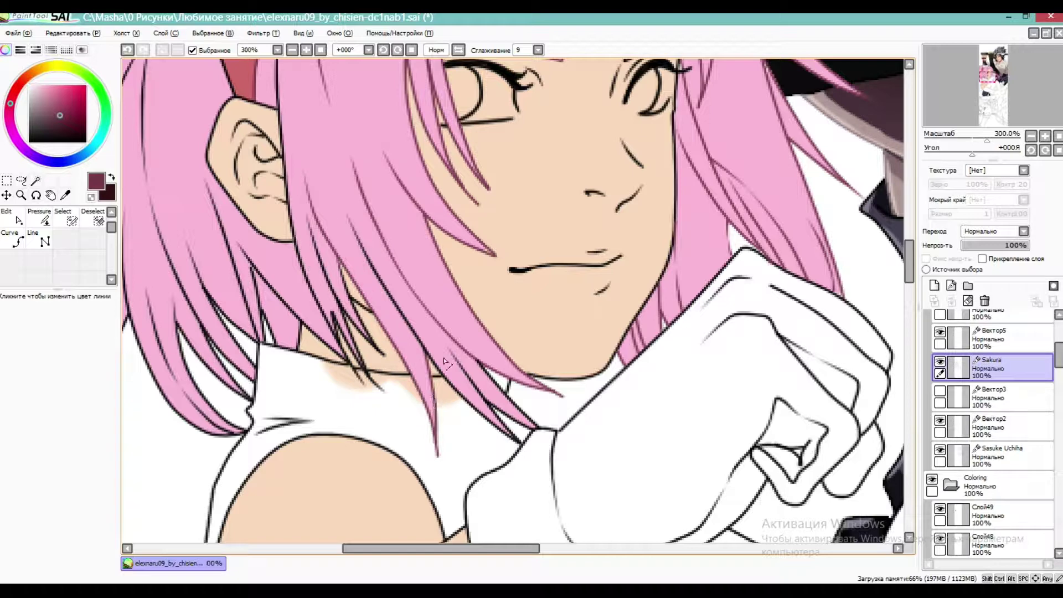
Recolor the lines of the strand tips over the neck and upper collar in dark muted pink
{"action": "left_click", "coordinate": [359, 321]}
{"action": "left_click", "coordinate": [352, 318]}
{"action": "left_click", "coordinate": [346, 327]}
{"action": "left_click", "coordinate": [338, 331]}
{"action": "left_click", "coordinate": [331, 327]}
{"action": "left_click", "coordinate": [308, 323]}
{"action": "left_click", "coordinate": [267, 324]}
Recolor the lower back hair strands curving beside the collar in dark muted pink
{"action": "left_click", "coordinate": [259, 309]}
{"action": "left_click", "coordinate": [250, 310]}
{"action": "left_click", "coordinate": [237, 330]}
{"action": "left_click", "coordinate": [234, 335]}
{"action": "left_click", "coordinate": [229, 353]}
{"action": "left_click", "coordinate": [223, 370]}
{"action": "left_click", "coordinate": [213, 378]}
{"action": "left_click", "coordinate": [191, 380]}
{"action": "left_click", "coordinate": [160, 381]}
{"action": "left_click", "coordinate": [173, 378]}
{"action": "scroll", "coordinate": [292, 319], "scroll_direction": "down", "scroll_amount": 3}
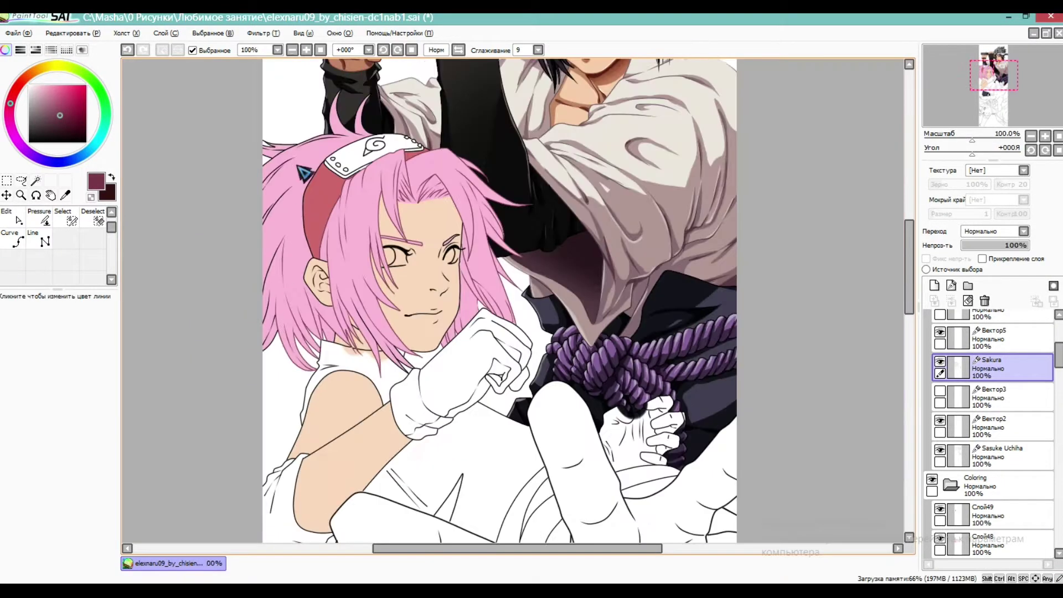
Recolor the crown outline behind the headband and the outer back hair lines along the canvas edge in dark muted pink
{"action": "scroll", "coordinate": [291, 160], "scroll_direction": "up", "scroll_amount": 2}
{"action": "left_click", "coordinate": [294, 134]}
{"action": "left_click", "coordinate": [332, 122]}
{"action": "left_click", "coordinate": [341, 118]}
{"action": "left_click", "coordinate": [250, 189]}
{"action": "left_click", "coordinate": [245, 194]}
{"action": "left_click", "coordinate": [241, 265]}
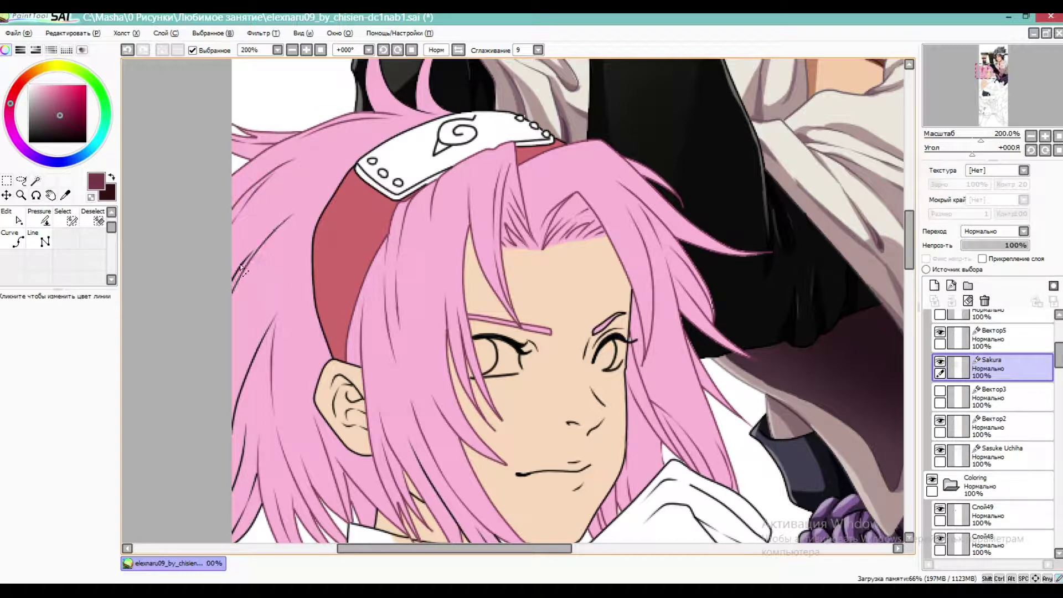
{"action": "left_click", "coordinate": [252, 349]}
{"action": "left_click", "coordinate": [245, 422]}
{"action": "left_click", "coordinate": [246, 488]}
{"action": "left_click", "coordinate": [253, 515]}
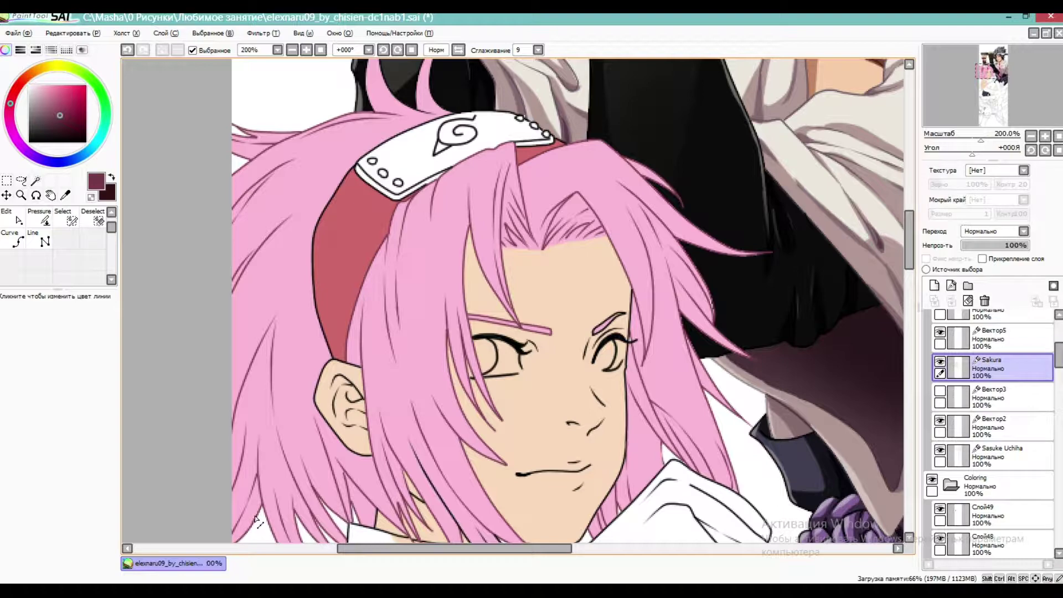
Recolor the outlines of the two upright strands over the wristband and of the right eyebrow in dark muted pink
{"action": "left_click", "coordinate": [420, 110]}
{"action": "left_click_drag", "start_coordinate": [420, 109], "coordinate": [387, 208]}
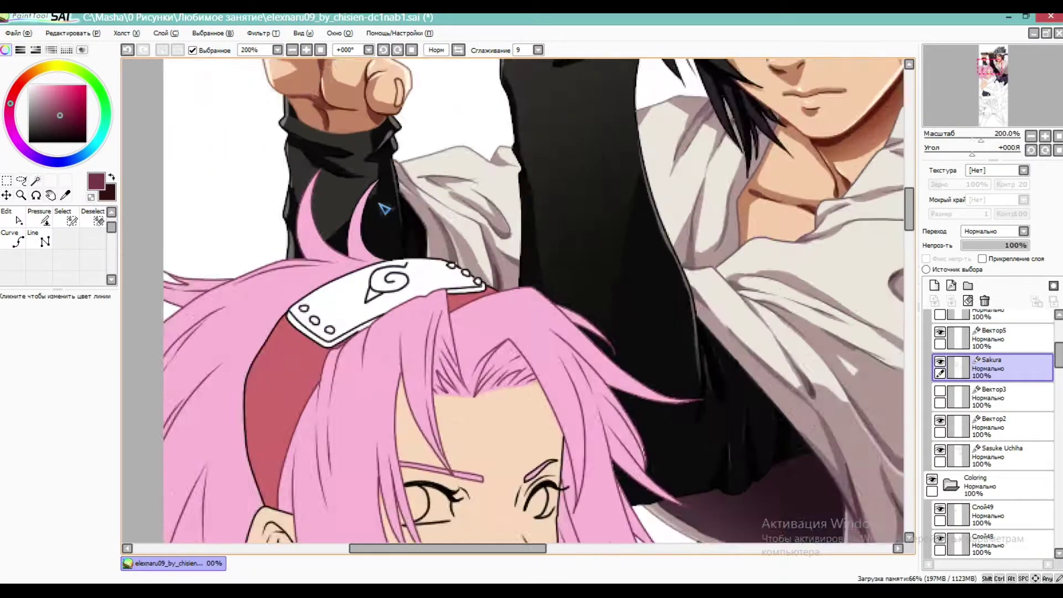
{"action": "scroll", "coordinate": [387, 209], "scroll_direction": "up", "scroll_amount": 2}
{"action": "left_click", "coordinate": [348, 251]}
{"action": "left_click", "coordinate": [321, 247]}
{"action": "scroll", "coordinate": [309, 176], "scroll_direction": "down", "scroll_amount": 3}
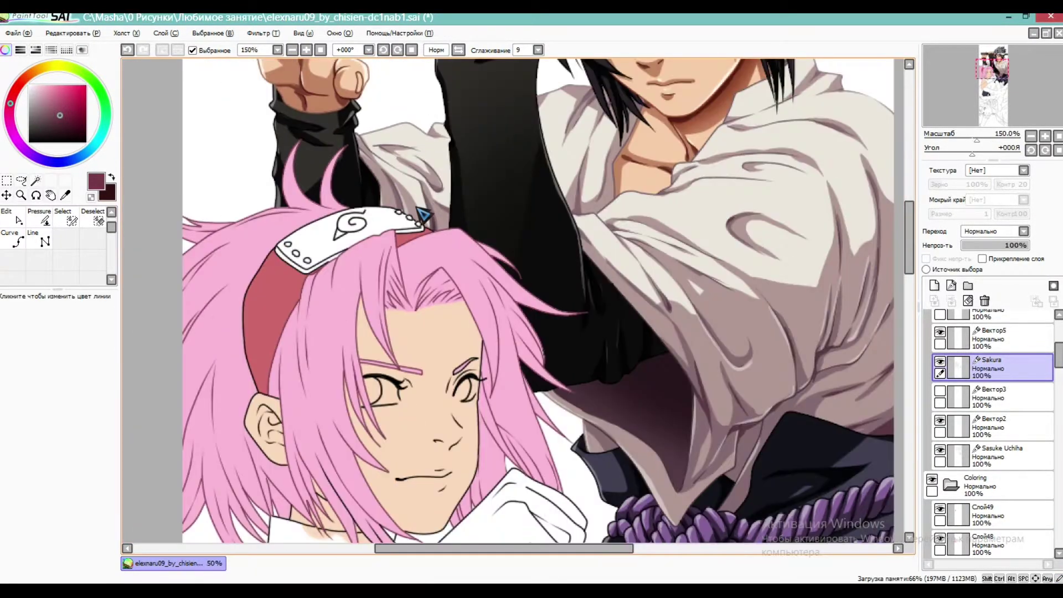
{"action": "scroll", "coordinate": [455, 381], "scroll_direction": "up", "scroll_amount": 3}
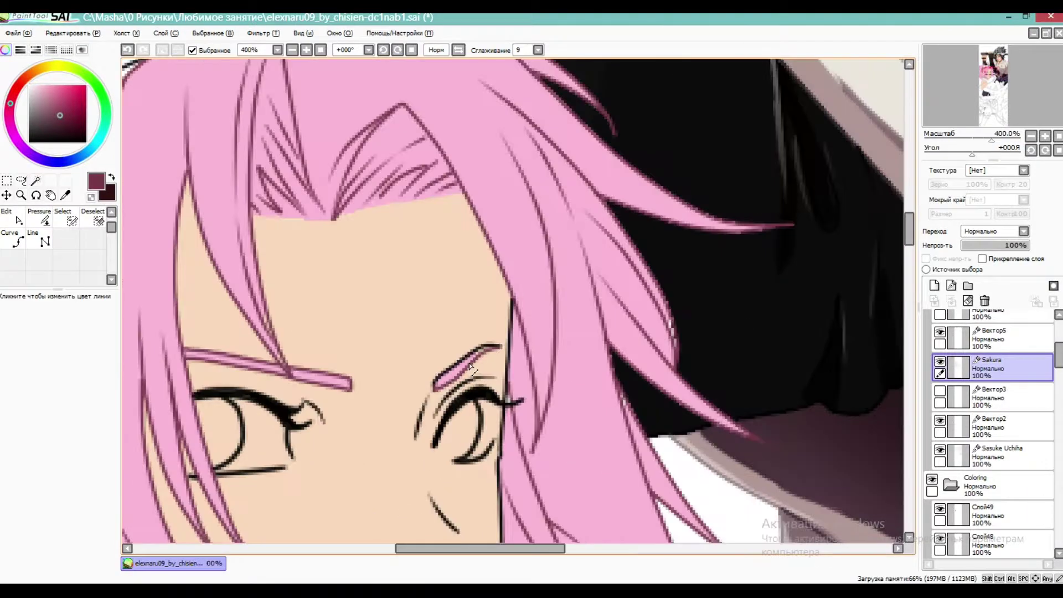
{"action": "scroll", "coordinate": [438, 206], "scroll_direction": "down", "scroll_amount": 2}
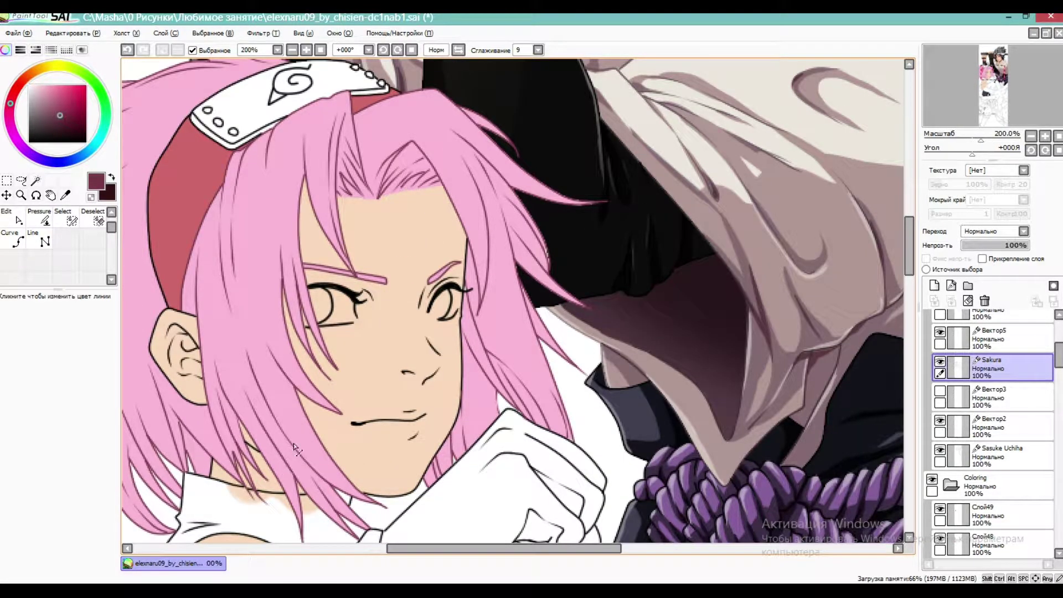
Touch up the neck between the hair strands under the chin with the sampled skin tone on the Sakura skin layer, Ink brush size 16
{"action": "scroll", "coordinate": [346, 307], "scroll_direction": "down", "scroll_amount": 1}
{"action": "scroll", "coordinate": [966, 388], "scroll_direction": "up", "scroll_amount": 5}
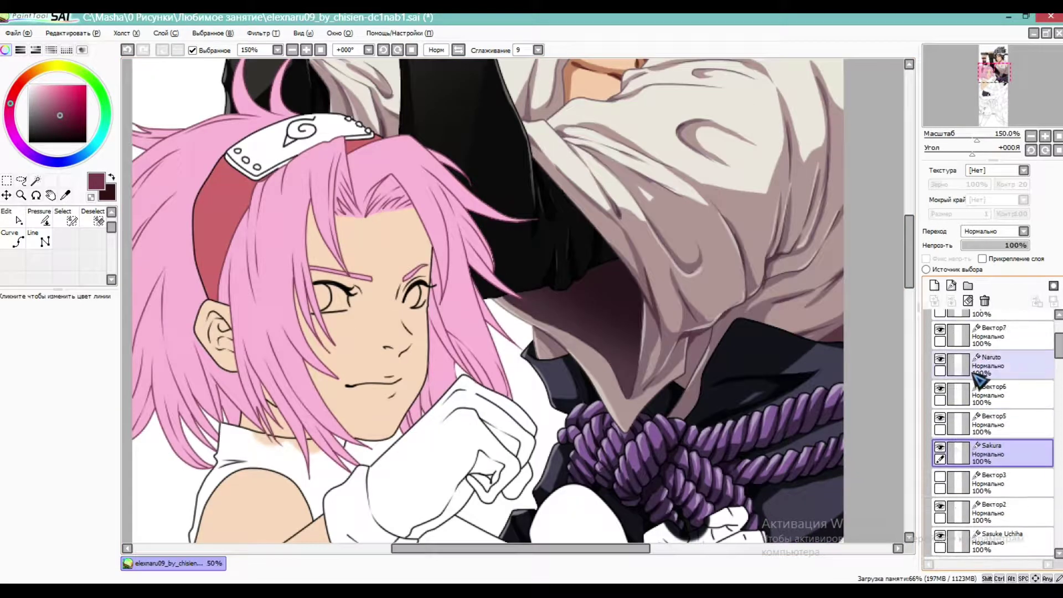
{"action": "scroll", "coordinate": [966, 387], "scroll_direction": "down", "scroll_amount": 5}
{"action": "left_click", "coordinate": [991, 407]}
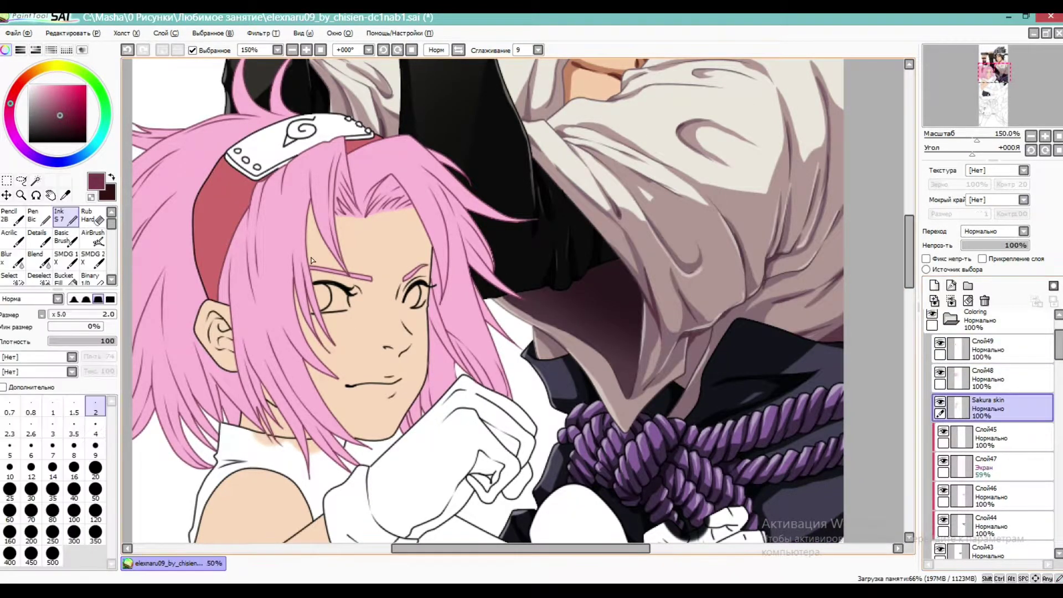
{"action": "left_click", "coordinate": [66, 195]}
{"action": "left_click", "coordinate": [374, 255]}
{"action": "left_click", "coordinate": [64, 217]}
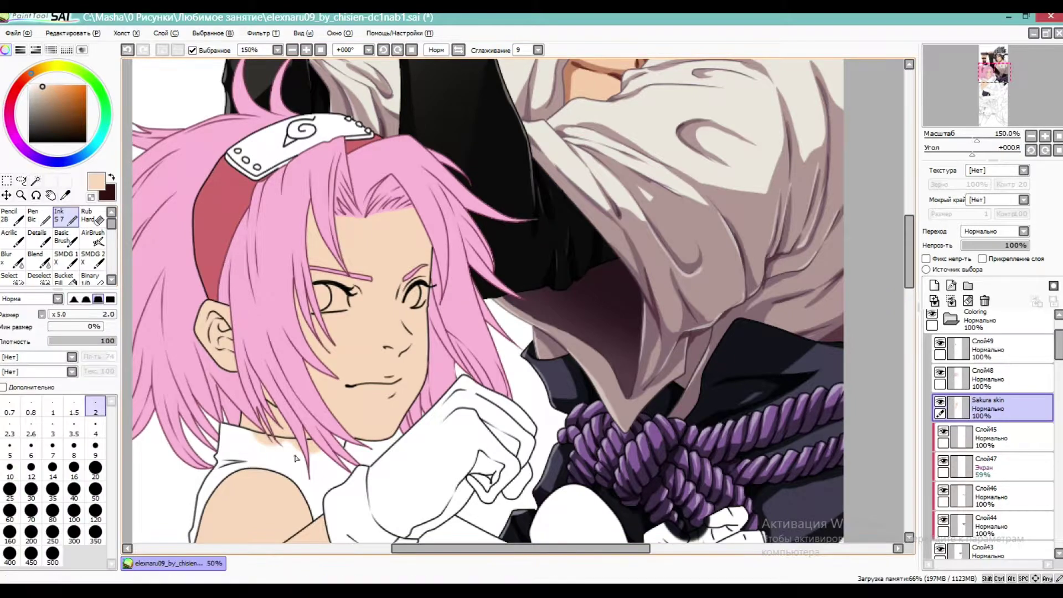
{"action": "scroll", "coordinate": [313, 440], "scroll_direction": "up", "scroll_amount": 4}
{"action": "left_click", "coordinate": [74, 468]}
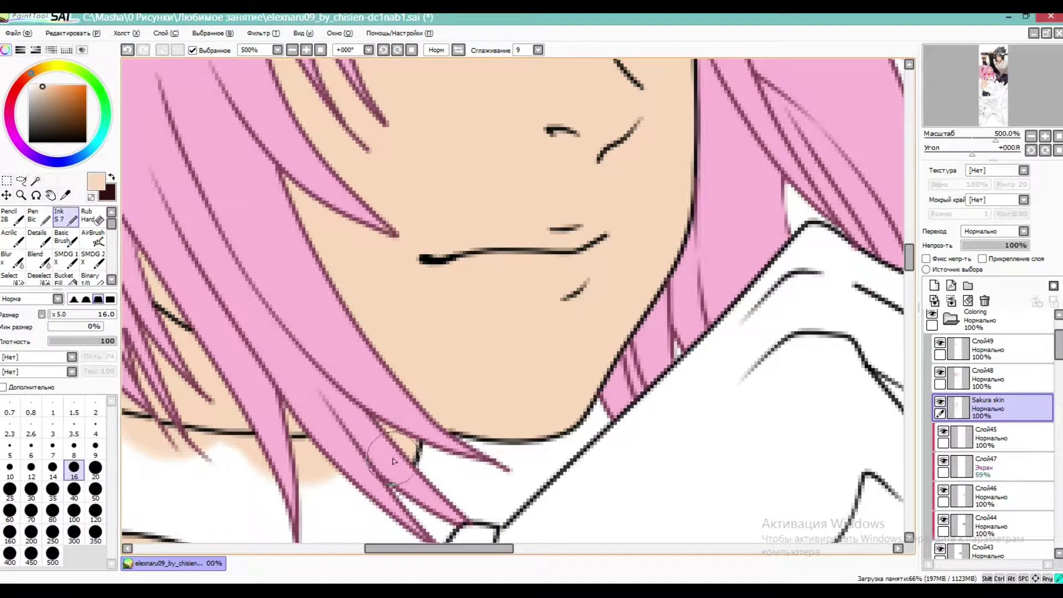
Fill the small gaps in the hair beside the glove with the sampled hair pink on layer Слой48, using Ink brush sizes 8 and 3.5
{"action": "scroll", "coordinate": [304, 405], "scroll_direction": "down", "scroll_amount": 4}
{"action": "left_click", "coordinate": [991, 379]}
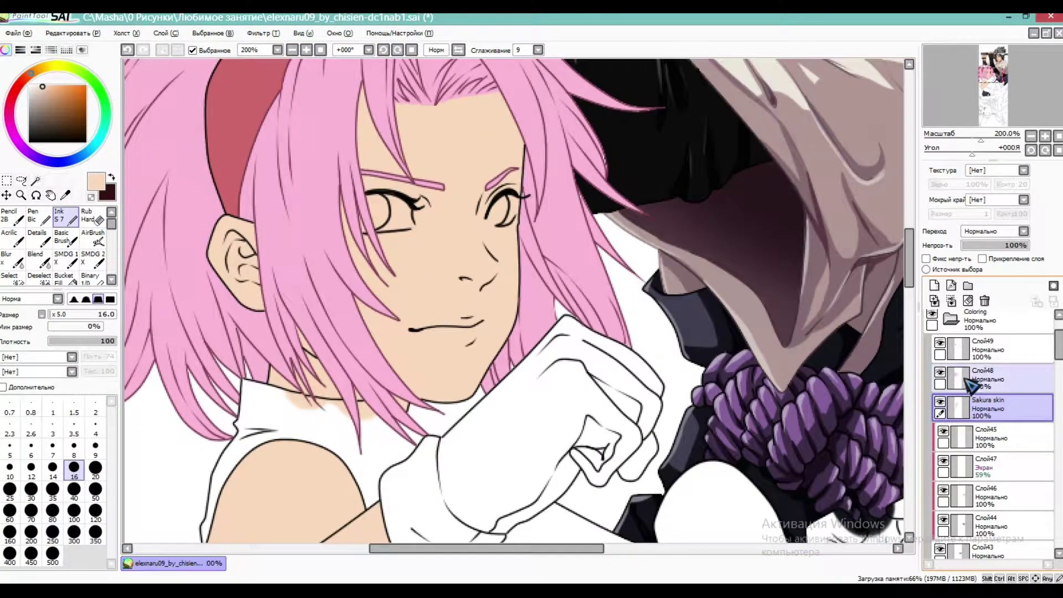
{"action": "left_click", "coordinate": [65, 194]}
{"action": "left_click", "coordinate": [175, 152]}
{"action": "left_click", "coordinate": [67, 215]}
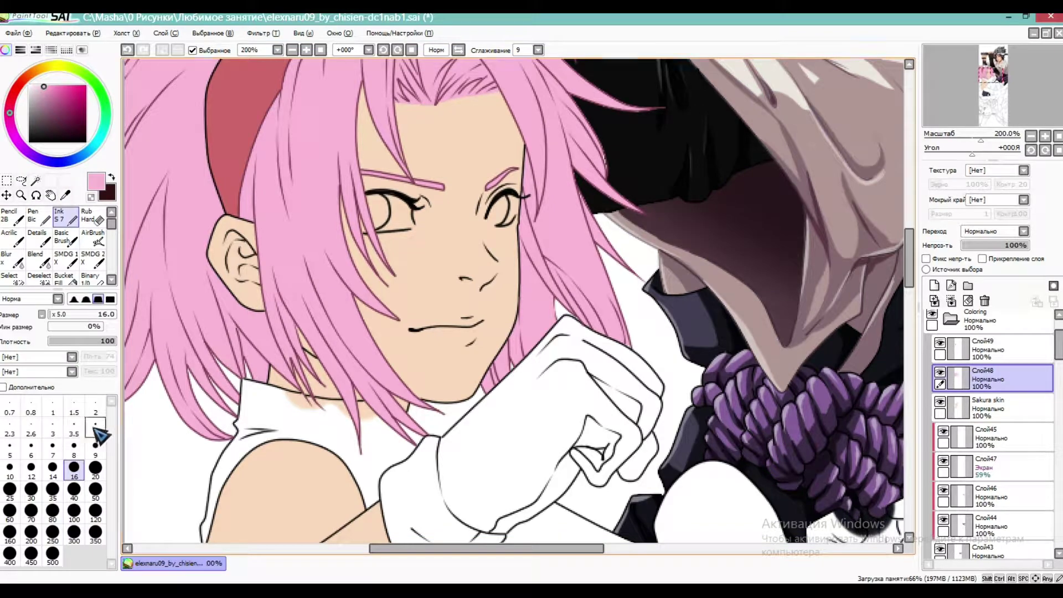
{"action": "left_click", "coordinate": [73, 446]}
{"action": "scroll", "coordinate": [222, 337], "scroll_direction": "up", "scroll_amount": 2}
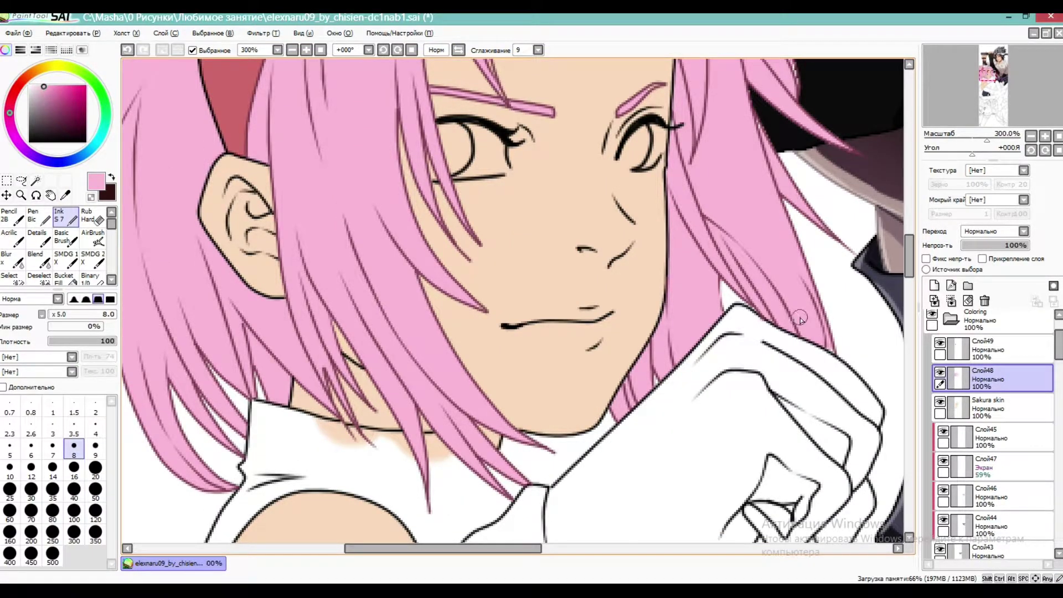
{"action": "scroll", "coordinate": [800, 320], "scroll_direction": "up", "scroll_amount": 2}
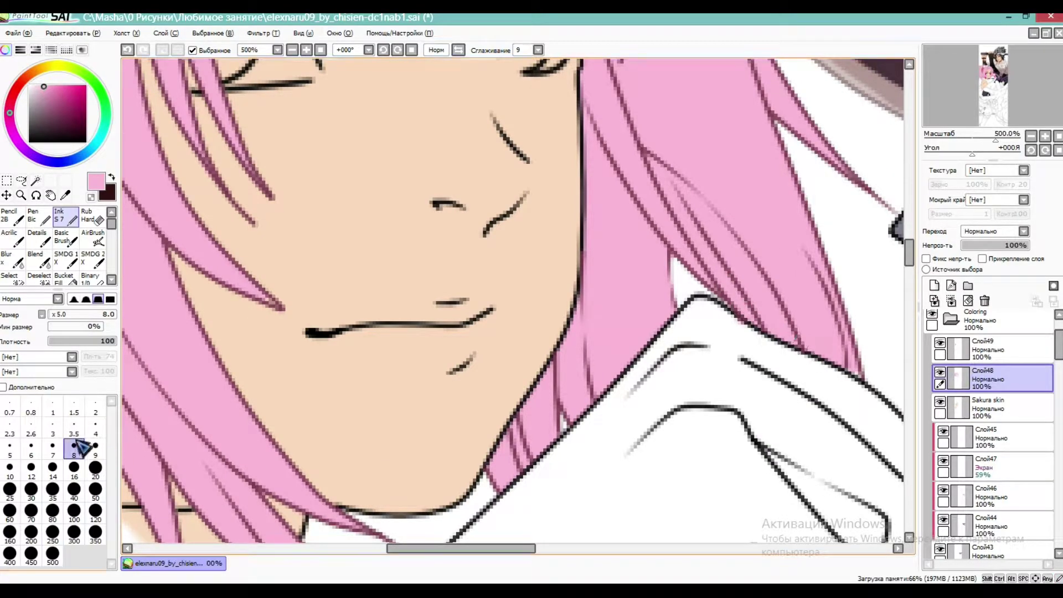
{"action": "left_click", "coordinate": [74, 424]}
{"action": "scroll", "coordinate": [586, 257], "scroll_direction": "down", "scroll_amount": 4}
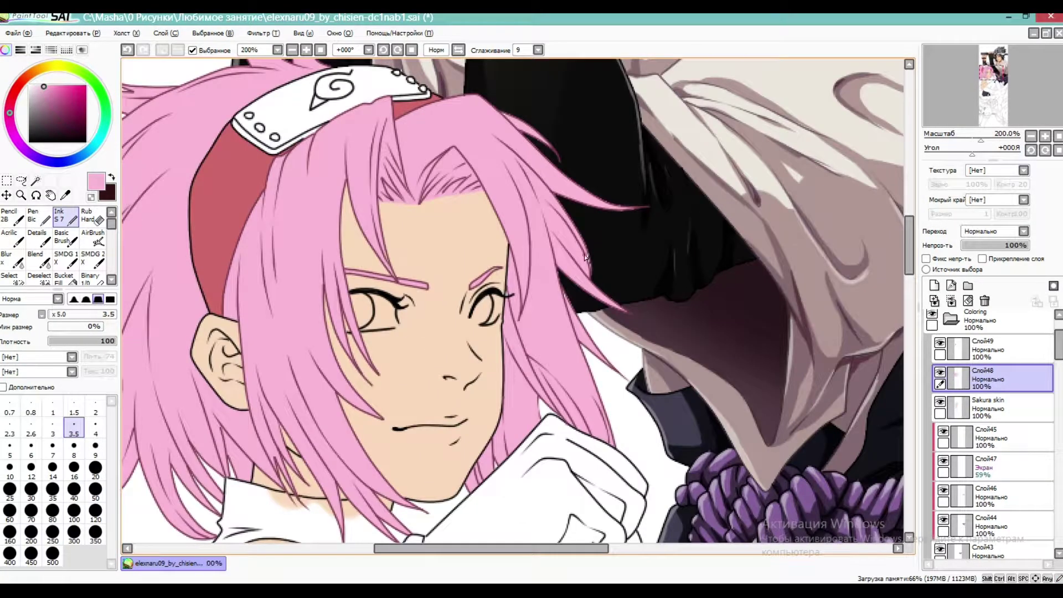
Erase the pink spilling past the outlines of the front strand tips over the black sleeve with a size 2 eraser
{"action": "scroll", "coordinate": [585, 258], "scroll_direction": "up", "scroll_amount": 4}
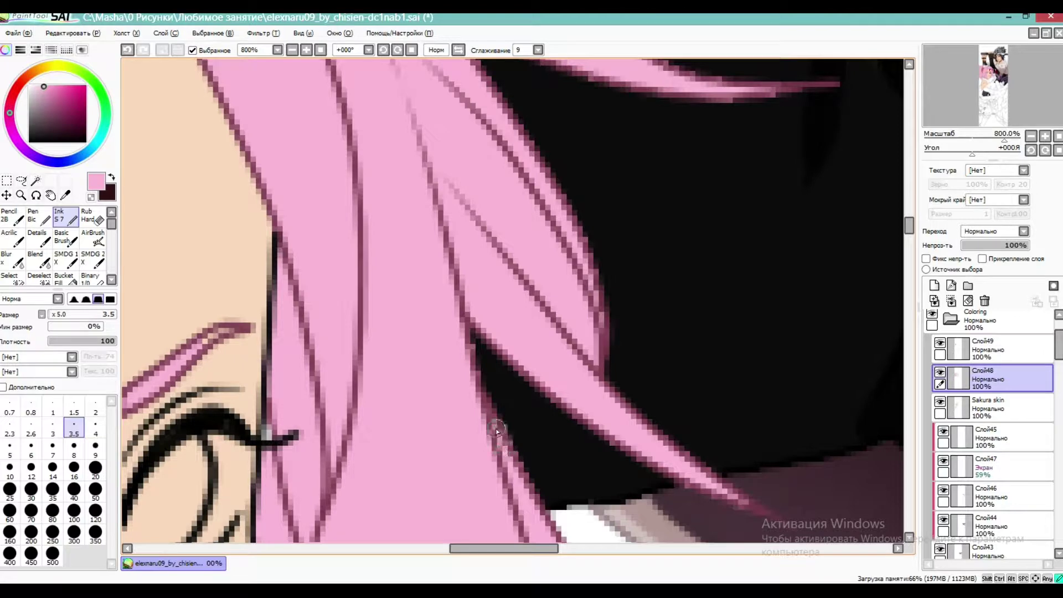
{"action": "key", "text": "e"}
{"action": "mouse_move", "coordinate": [614, 293]}
{"action": "left_mouse_down"}
{"action": "mouse_move", "coordinate": [538, 330]}
{"action": "mouse_move", "coordinate": [504, 274]}
{"action": "left_mouse_up"}
{"action": "scroll", "coordinate": [563, 164], "scroll_direction": "up", "scroll_amount": 1}
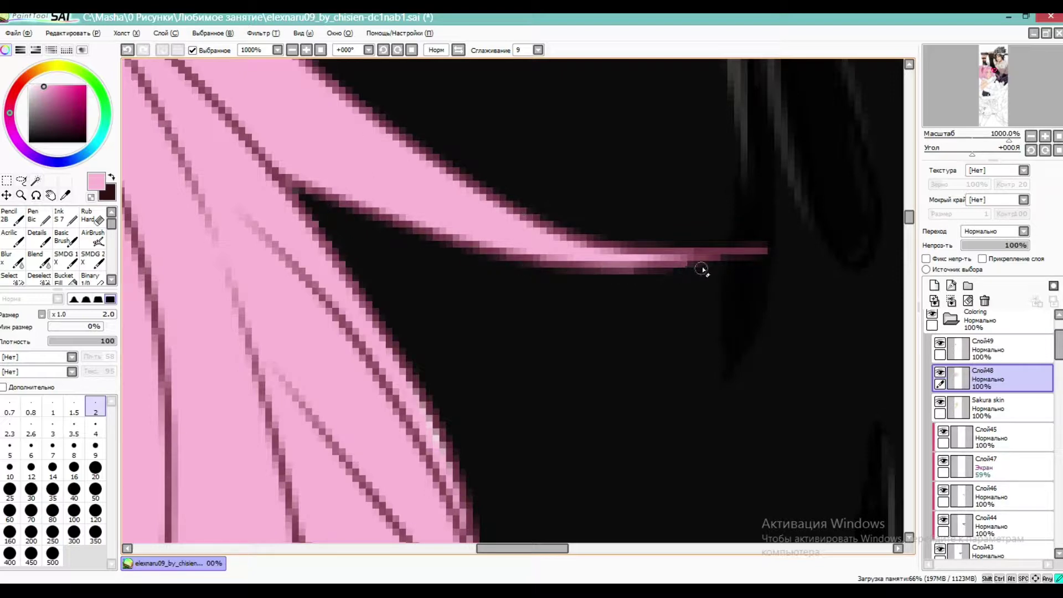
{"action": "scroll", "coordinate": [590, 277], "scroll_direction": "down", "scroll_amount": 5}
{"action": "scroll", "coordinate": [487, 265], "scroll_direction": "up", "scroll_amount": 5}
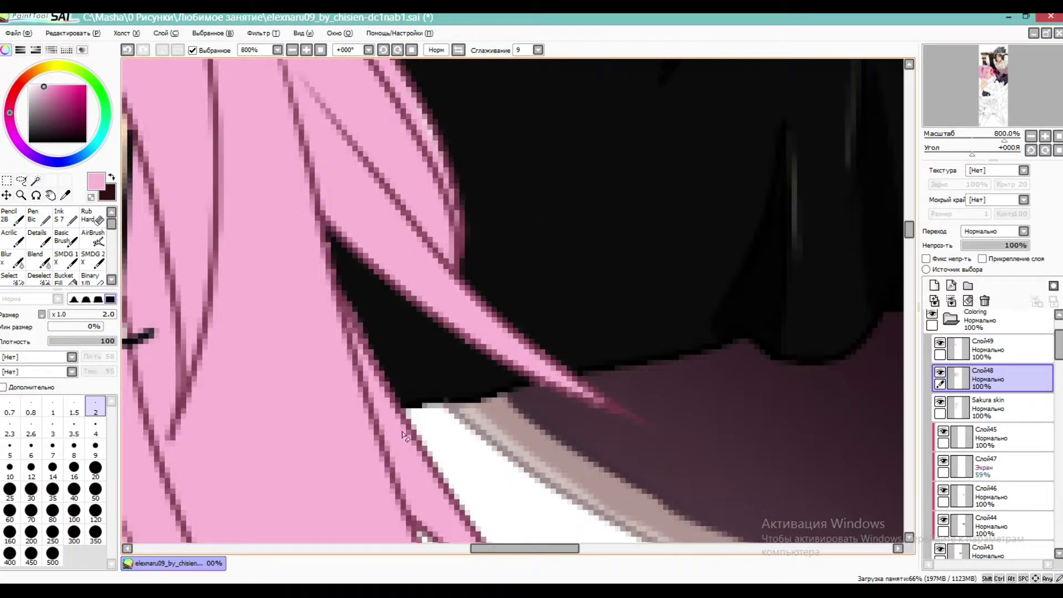
Set the eraser size to 3.5 and touch up the flat pink colour along the outer edges of the hair
{"action": "left_click", "coordinate": [74, 447]}
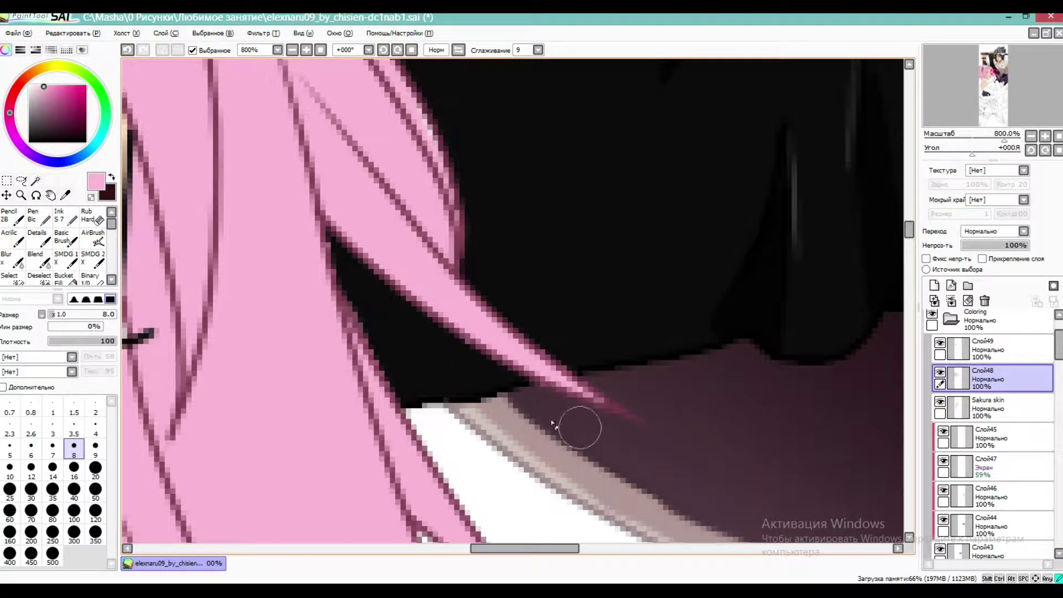
{"action": "left_click", "coordinate": [73, 426]}
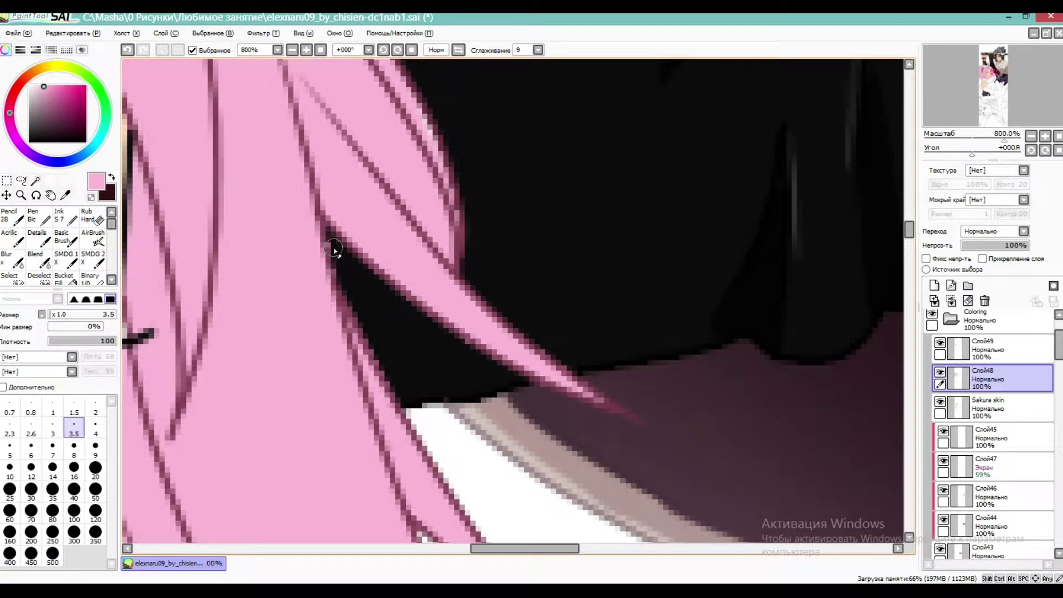
{"action": "scroll", "coordinate": [559, 360], "scroll_direction": "down", "scroll_amount": 5}
{"action": "scroll", "coordinate": [442, 149], "scroll_direction": "up", "scroll_amount": 4}
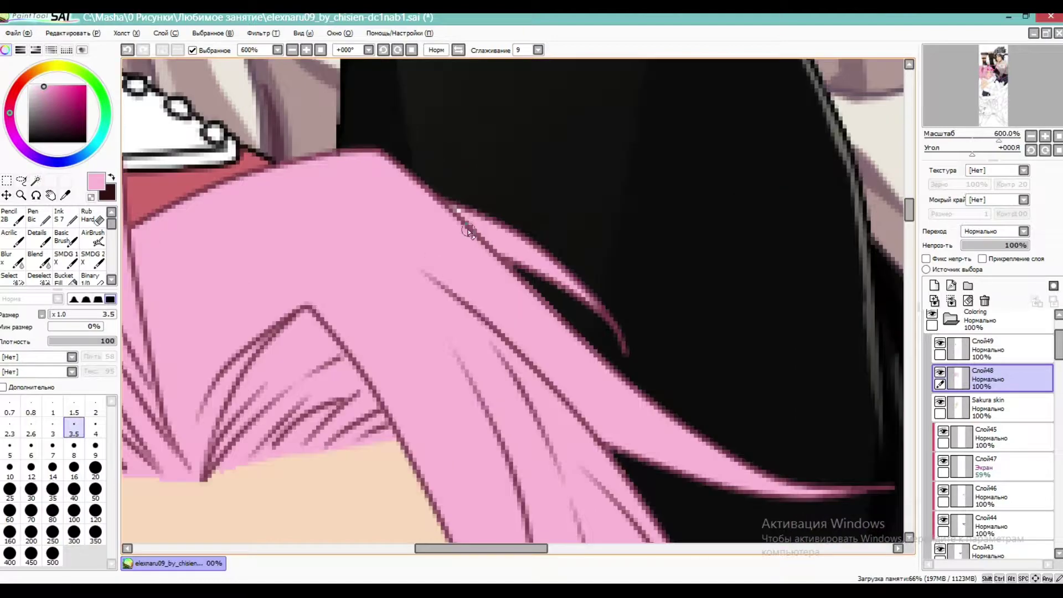
{"action": "key", "text": "n"}
{"action": "key", "text": "e"}
{"action": "scroll", "coordinate": [576, 310], "scroll_direction": "down", "scroll_amount": 4}
{"action": "scroll", "coordinate": [442, 172], "scroll_direction": "down", "scroll_amount": 1}
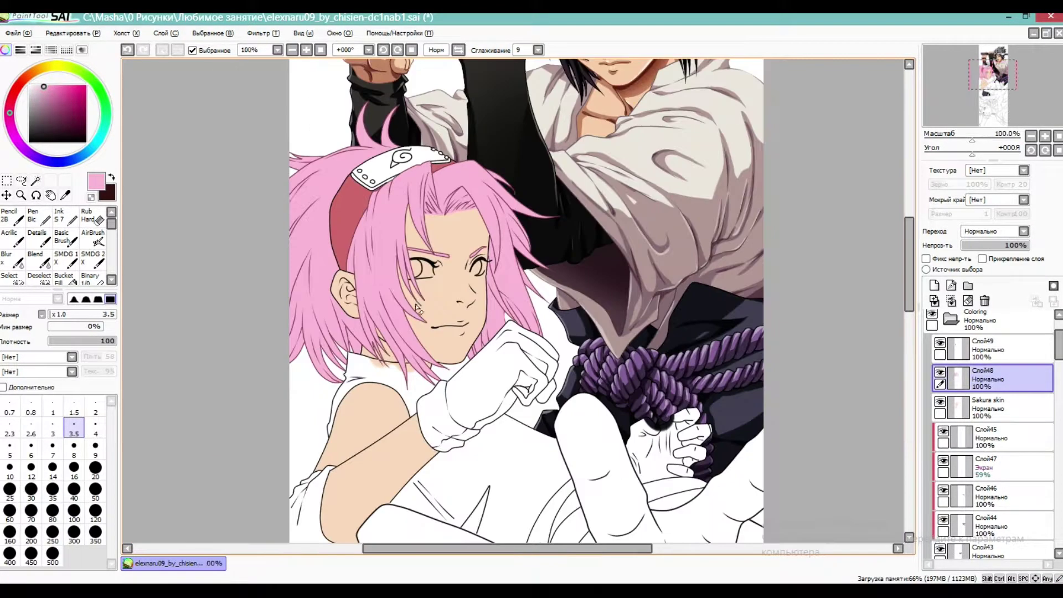
Create a new layer directly above the flat pink hair layer and clip it to that layer
{"action": "scroll", "coordinate": [400, 324], "scroll_direction": "up", "scroll_amount": 3}
{"action": "scroll", "coordinate": [249, 391], "scroll_direction": "down", "scroll_amount": 2}
{"action": "scroll", "coordinate": [326, 239], "scroll_direction": "down", "scroll_amount": 2}
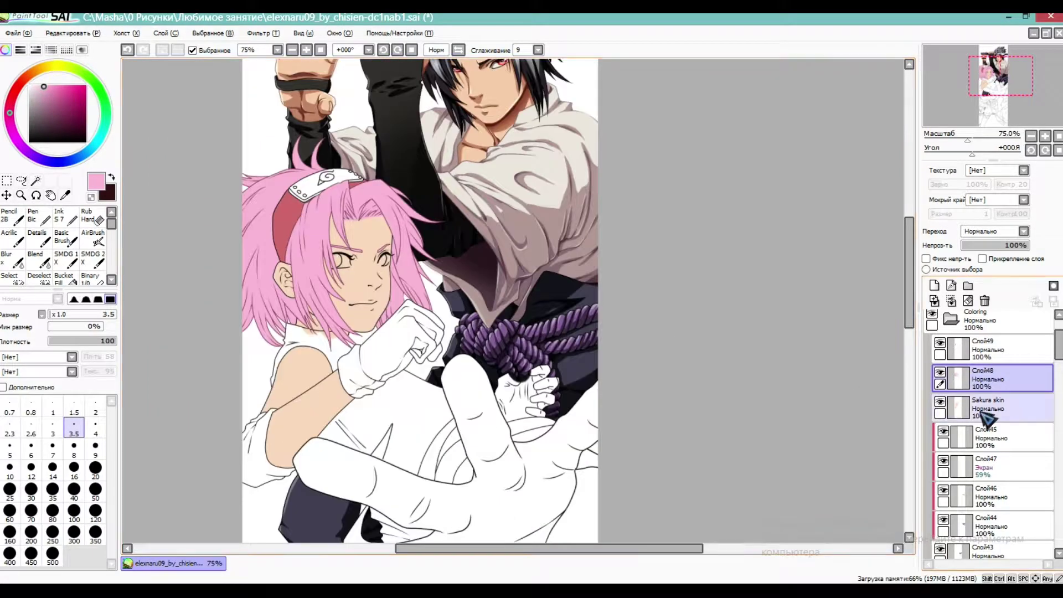
{"action": "scroll", "coordinate": [1024, 415], "scroll_direction": "up", "scroll_amount": 2}
{"action": "left_click", "coordinate": [935, 286]}
{"action": "left_click", "coordinate": [982, 259]}
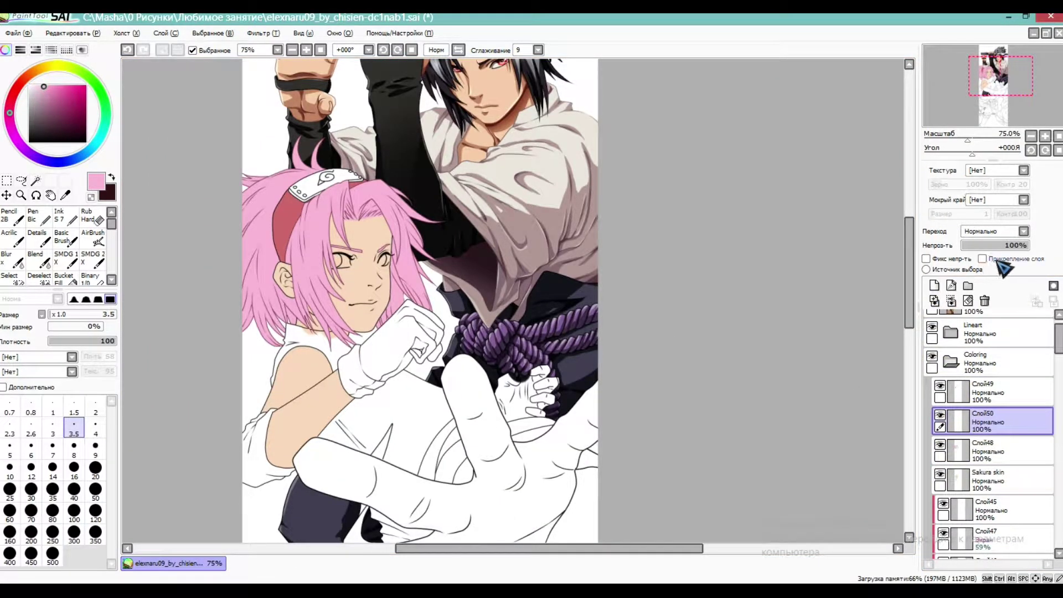
Shade the lower back hair behind the ear in a darker pink, using the Ink brush at size 30
{"action": "left_click", "coordinate": [65, 195]}
{"action": "scroll", "coordinate": [306, 243], "scroll_direction": "up", "scroll_amount": 2}
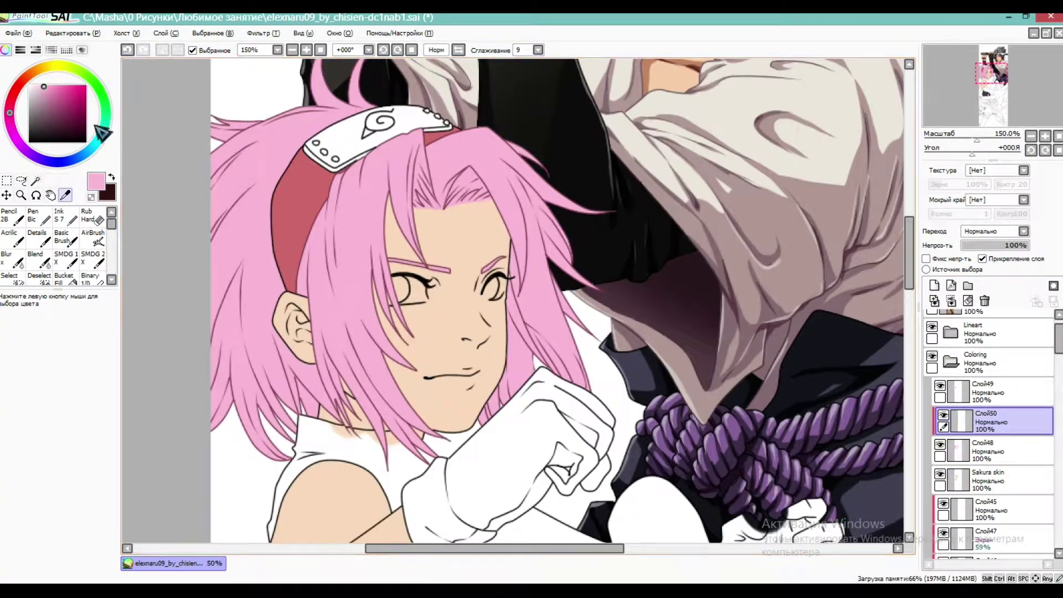
{"action": "left_click", "coordinate": [49, 98]}
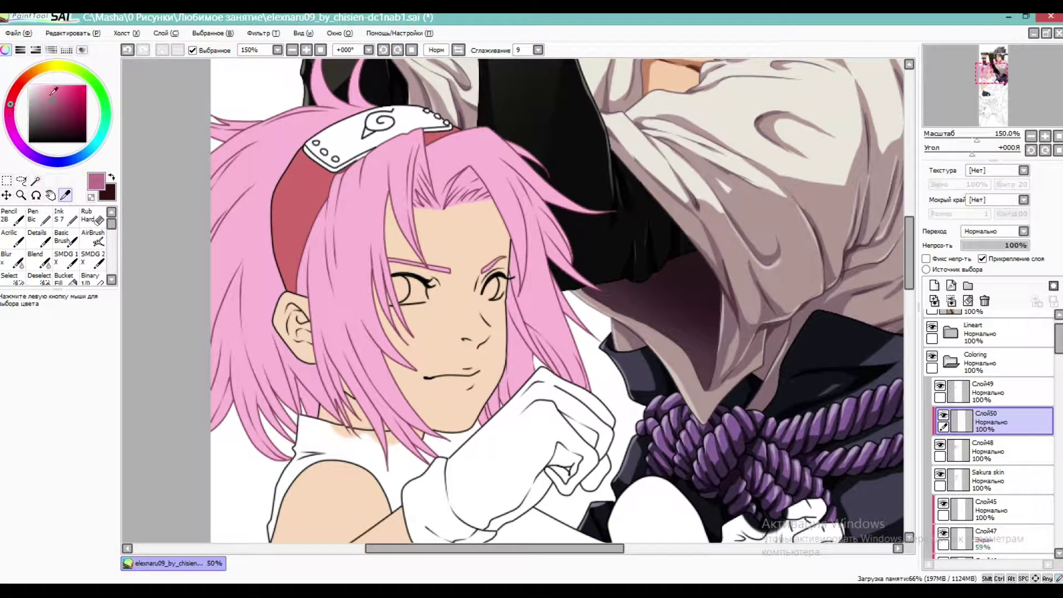
{"action": "left_click", "coordinate": [66, 216]}
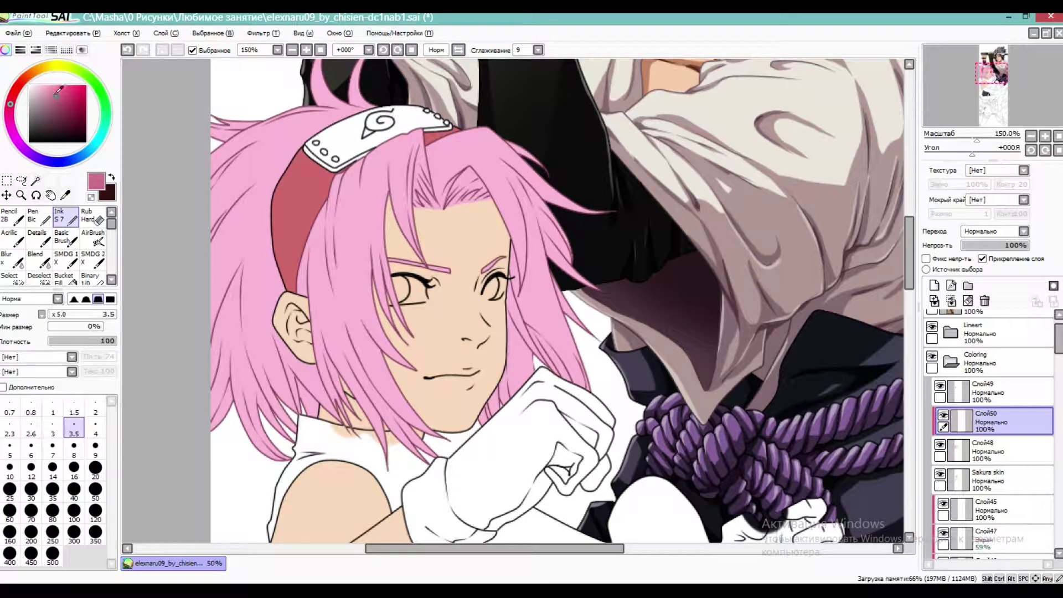
{"action": "left_click", "coordinate": [62, 471]}
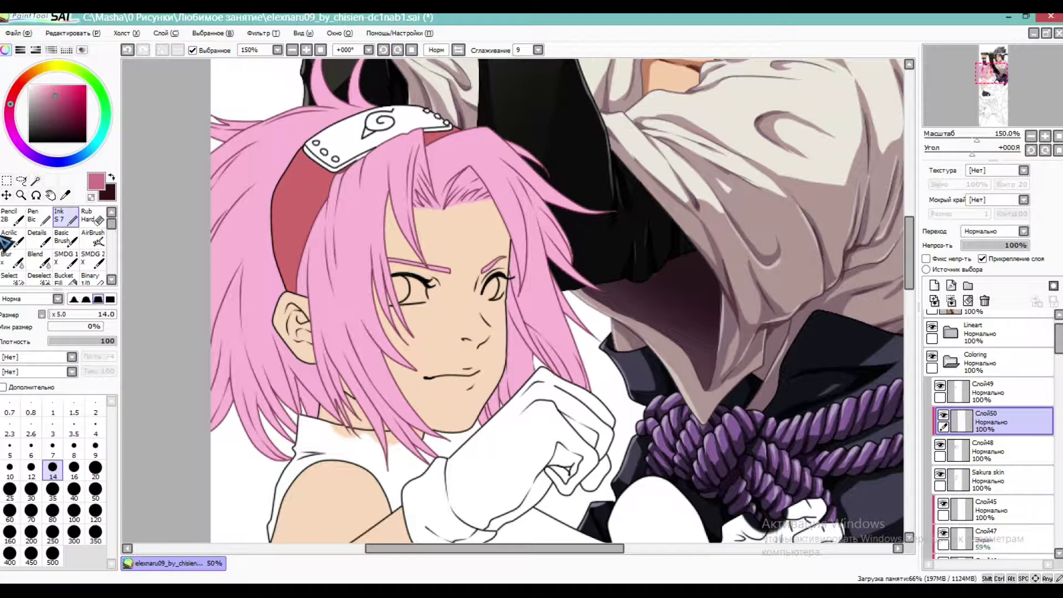
{"action": "left_click", "coordinate": [31, 489]}
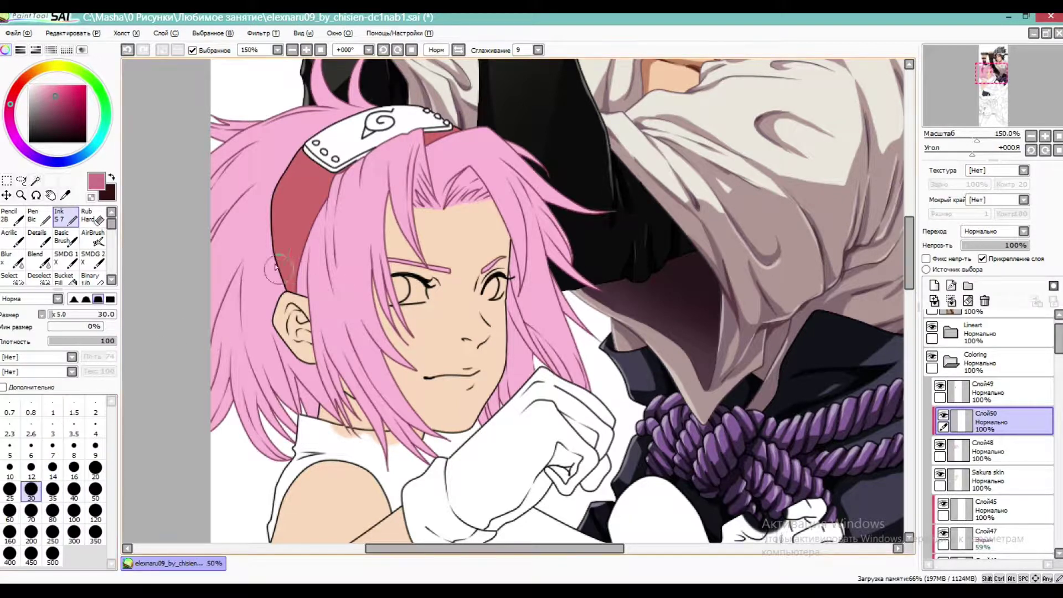
{"action": "mouse_move", "coordinate": [261, 241]}
{"action": "left_mouse_down"}
{"action": "mouse_move", "coordinate": [217, 440]}
{"action": "mouse_move", "coordinate": [271, 248]}
{"action": "mouse_move", "coordinate": [256, 386]}
{"action": "mouse_move", "coordinate": [282, 423]}
{"action": "mouse_move", "coordinate": [275, 480]}
{"action": "left_mouse_up"}
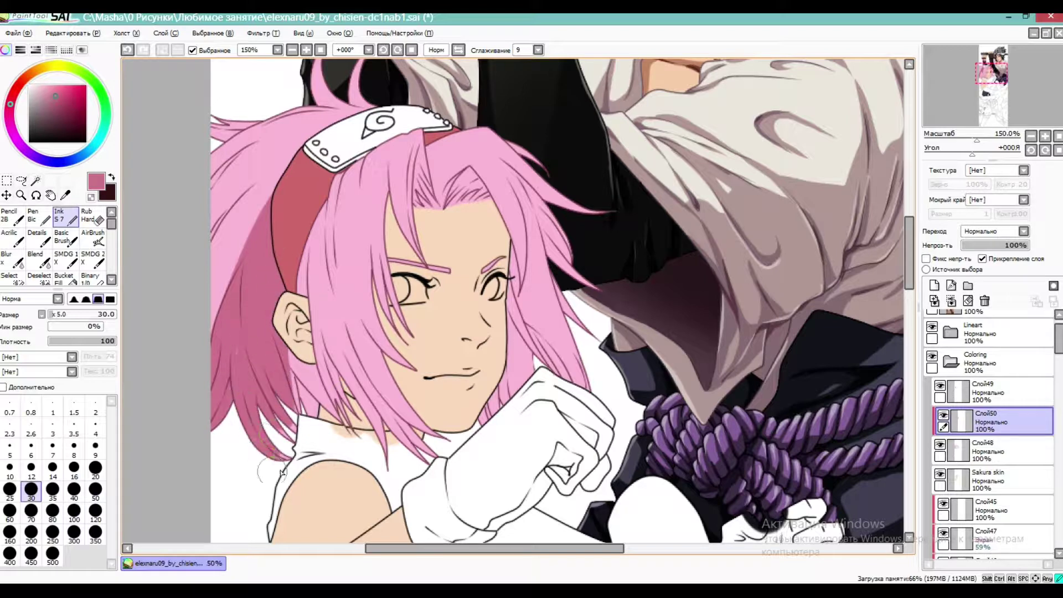
Shade the upper back hair strands behind the headband in the darker pink at brush size 20
{"action": "left_click", "coordinate": [95, 468]}
{"action": "mouse_move", "coordinate": [285, 187]}
{"action": "left_mouse_down"}
{"action": "mouse_move", "coordinate": [185, 378]}
{"action": "mouse_move", "coordinate": [286, 165]}
{"action": "mouse_move", "coordinate": [190, 290]}
{"action": "left_mouse_up"}
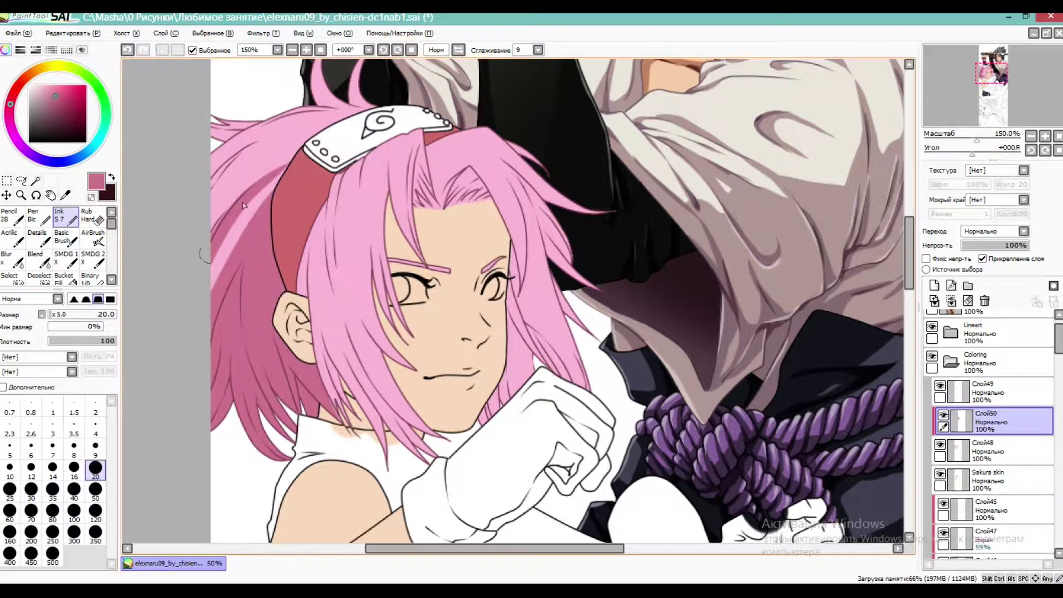
{"action": "mouse_move", "coordinate": [308, 150]}
{"action": "left_mouse_down"}
{"action": "mouse_move", "coordinate": [229, 173]}
{"action": "mouse_move", "coordinate": [243, 172]}
{"action": "mouse_move", "coordinate": [194, 224]}
{"action": "left_mouse_up"}
{"action": "left_click_drag", "start_coordinate": [311, 134], "coordinate": [201, 203]}
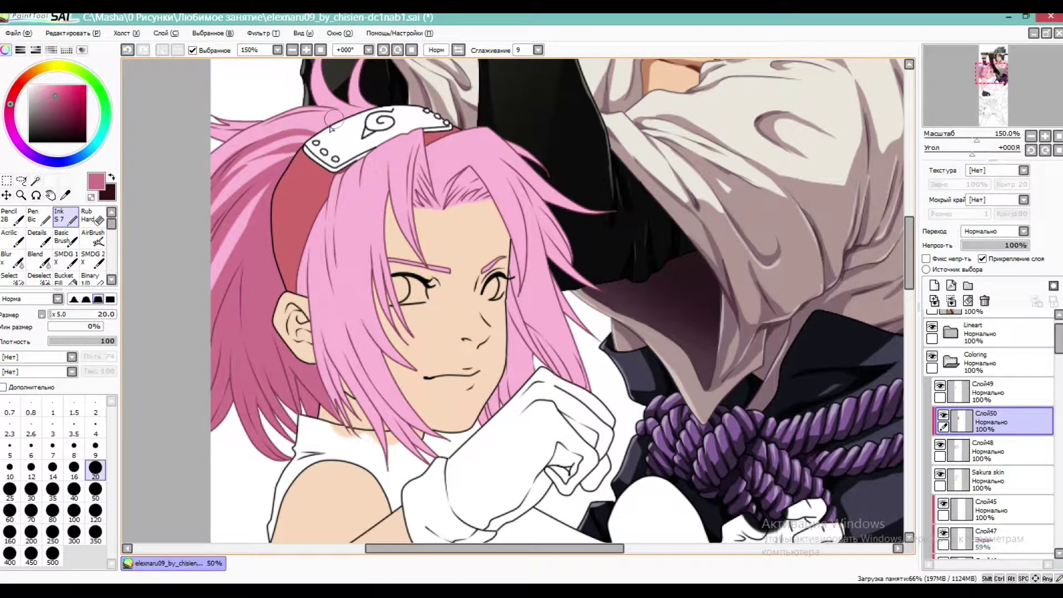
{"action": "mouse_move", "coordinate": [345, 118]}
{"action": "left_mouse_down"}
{"action": "mouse_move", "coordinate": [284, 114]}
{"action": "mouse_move", "coordinate": [321, 113]}
{"action": "mouse_move", "coordinate": [271, 118]}
{"action": "mouse_move", "coordinate": [217, 157]}
{"action": "mouse_move", "coordinate": [229, 135]}
{"action": "mouse_move", "coordinate": [210, 137]}
{"action": "mouse_move", "coordinate": [280, 113]}
{"action": "left_mouse_up"}
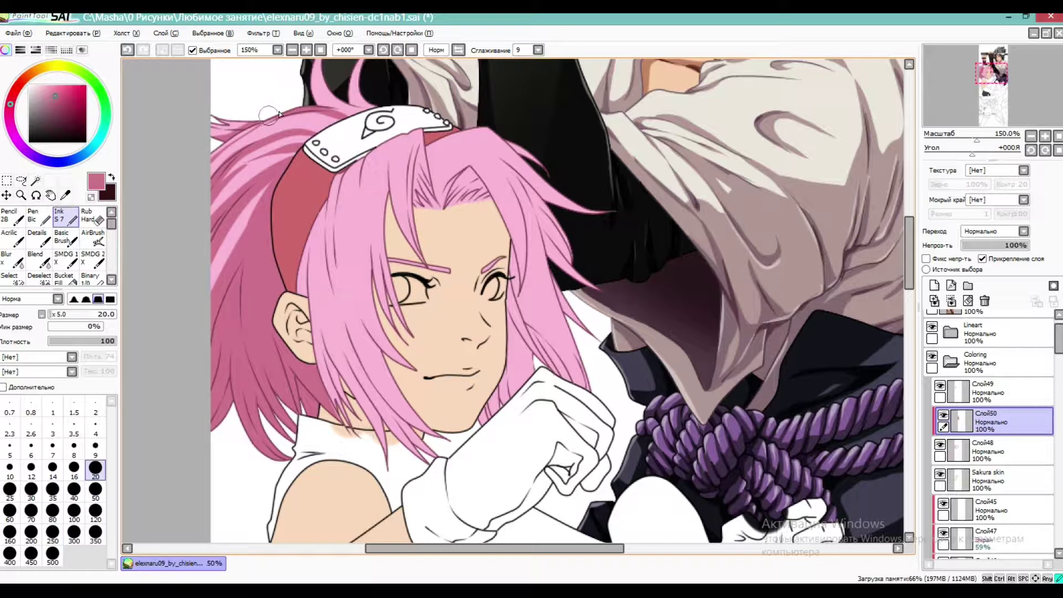
{"action": "mouse_move", "coordinate": [337, 133]}
{"action": "left_mouse_down"}
{"action": "mouse_move", "coordinate": [293, 132]}
{"action": "mouse_move", "coordinate": [205, 166]}
{"action": "left_mouse_up"}
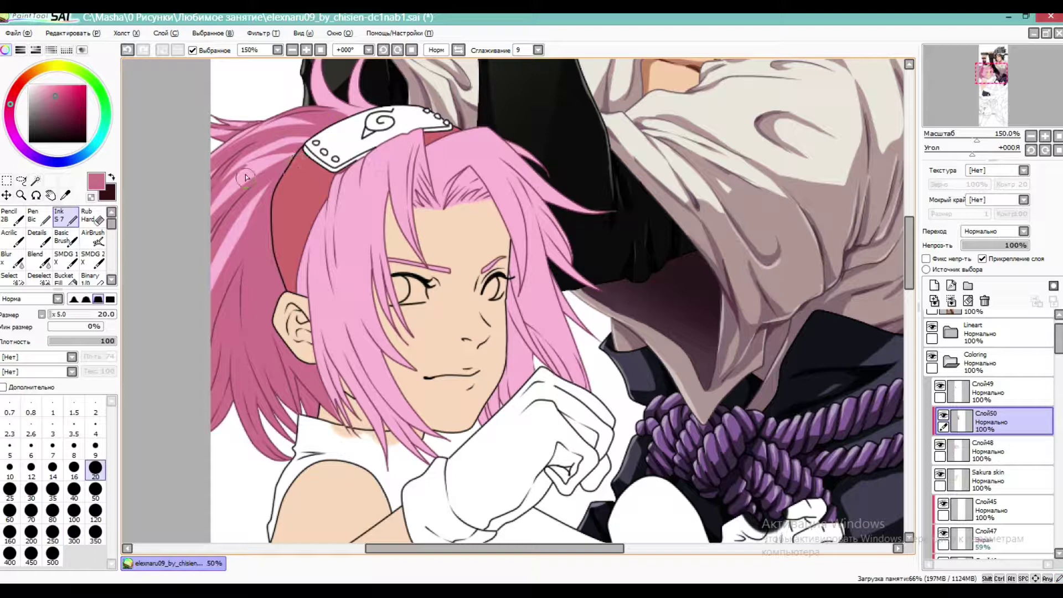
{"action": "left_click_drag", "start_coordinate": [276, 154], "coordinate": [241, 176]}
Shade the side locks beside the ear down to the neck, using brush size 20 and reducing it to 16
{"action": "left_click_drag", "start_coordinate": [324, 213], "coordinate": [310, 340]}
{"action": "left_click_drag", "start_coordinate": [317, 252], "coordinate": [360, 447]}
{"action": "mouse_move", "coordinate": [304, 299]}
{"action": "left_mouse_down"}
{"action": "mouse_move", "coordinate": [383, 453]}
{"action": "mouse_move", "coordinate": [315, 311]}
{"action": "mouse_move", "coordinate": [310, 262]}
{"action": "mouse_move", "coordinate": [380, 451]}
{"action": "left_mouse_up"}
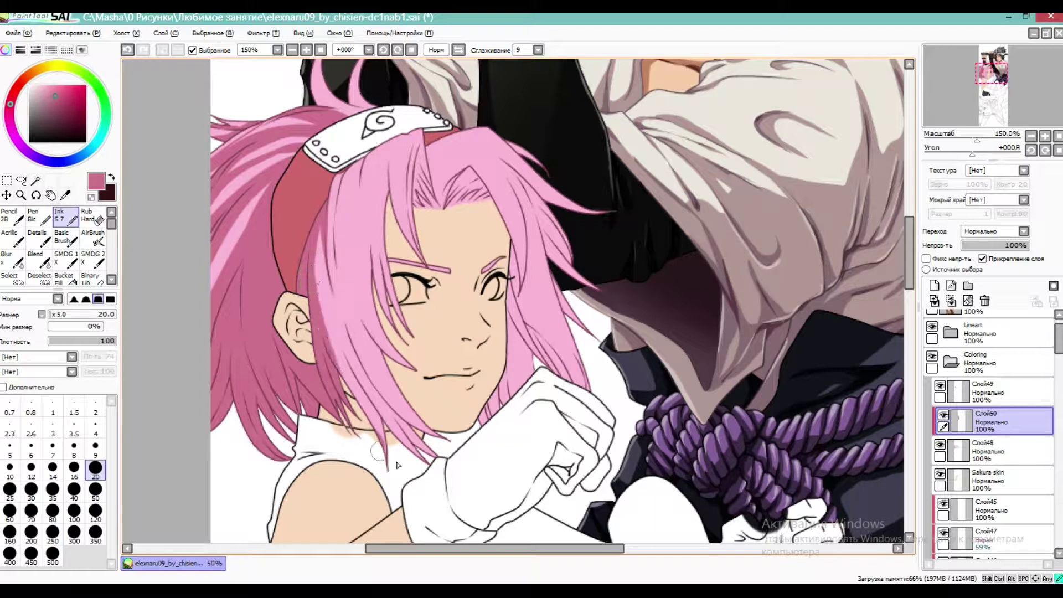
{"action": "key", "text": "bracketleft"}
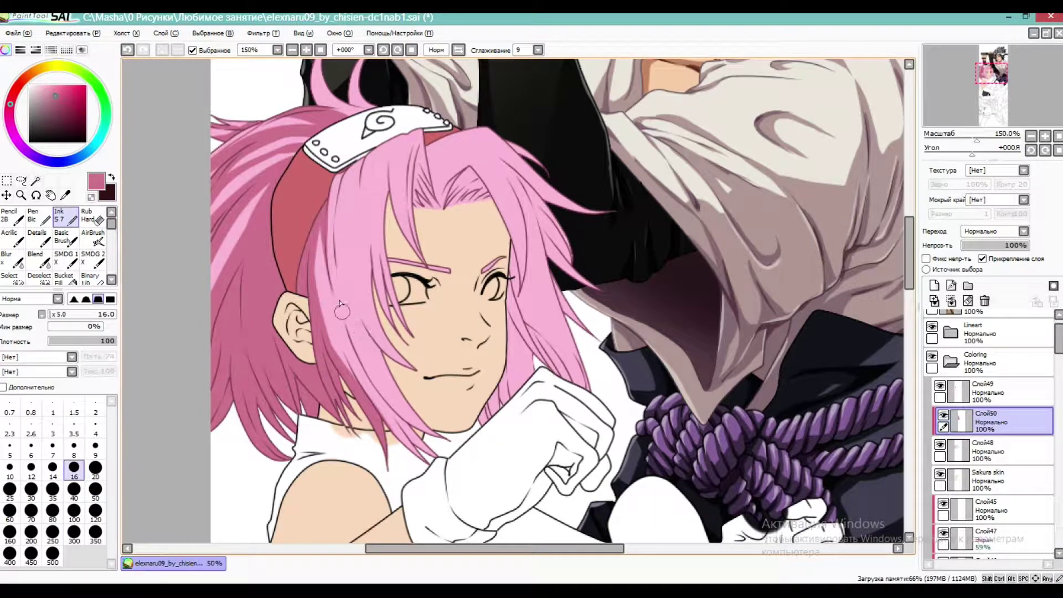
{"action": "left_click_drag", "start_coordinate": [340, 304], "coordinate": [383, 397]}
{"action": "left_click_drag", "start_coordinate": [372, 401], "coordinate": [432, 459]}
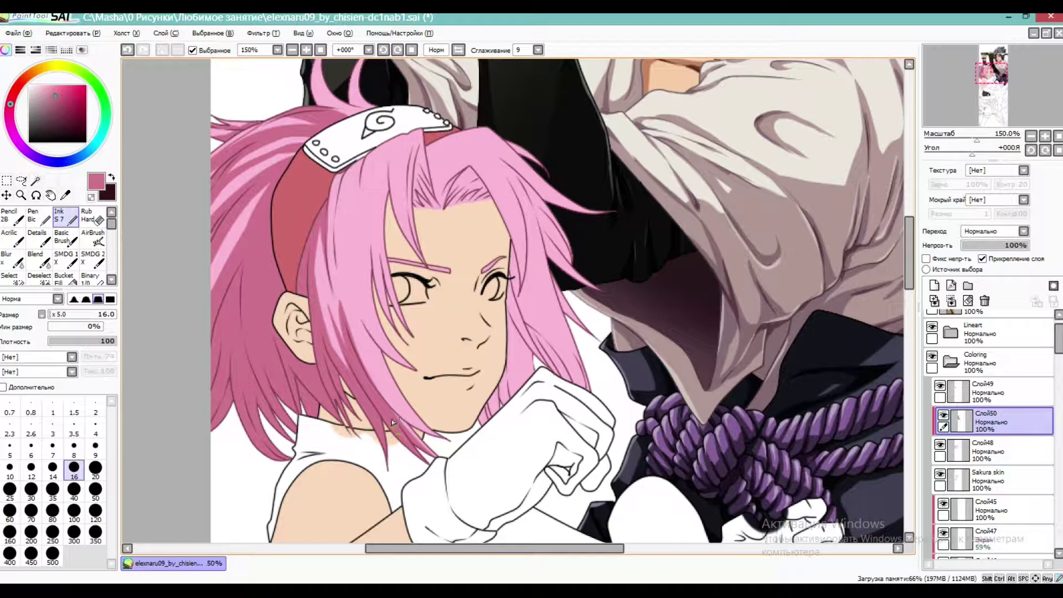
{"action": "left_click_drag", "start_coordinate": [343, 260], "coordinate": [395, 387]}
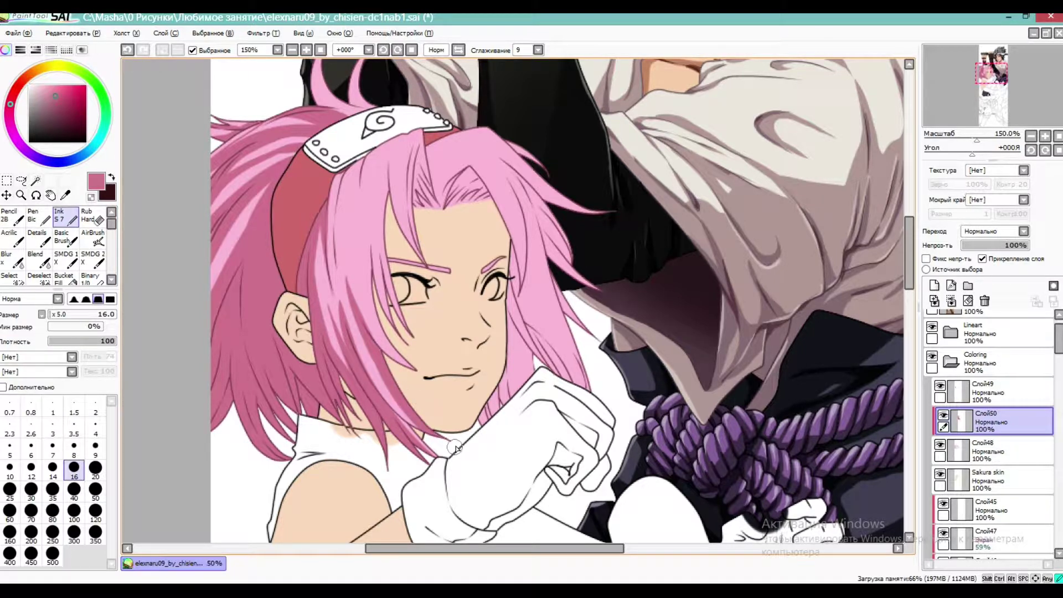
Add dark pink strand shadows to the long front locks between the headband and the near eye
{"action": "mouse_move", "coordinate": [351, 166]}
{"action": "left_mouse_down"}
{"action": "mouse_move", "coordinate": [336, 244]}
{"action": "mouse_move", "coordinate": [348, 326]}
{"action": "left_mouse_up"}
{"action": "key", "text": "ctrl+z"}
{"action": "mouse_move", "coordinate": [333, 213]}
{"action": "left_mouse_down"}
{"action": "mouse_move", "coordinate": [351, 338]}
{"action": "mouse_move", "coordinate": [340, 310]}
{"action": "left_mouse_up"}
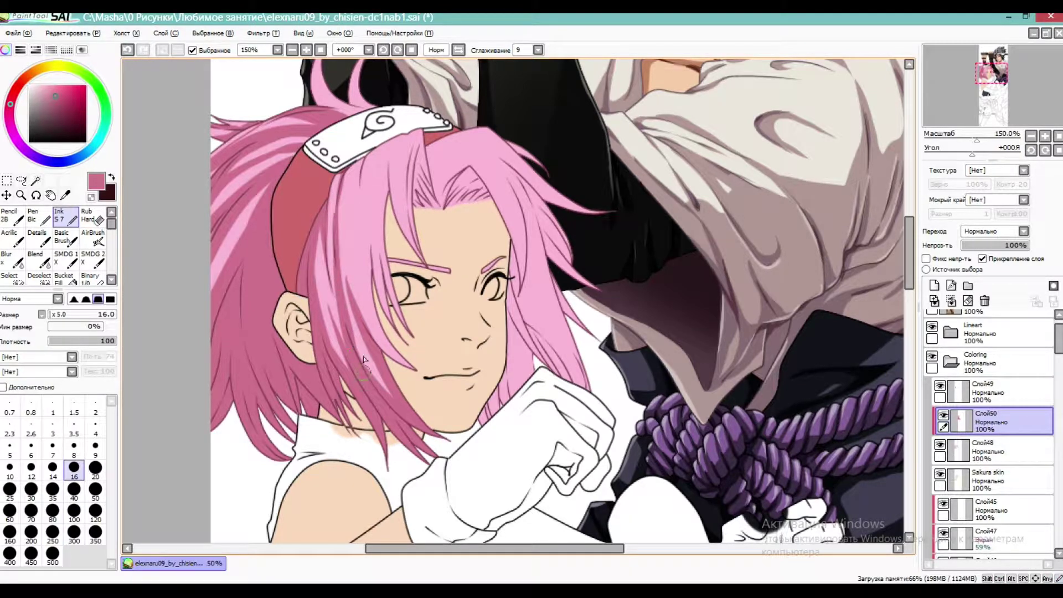
{"action": "left_click_drag", "start_coordinate": [364, 152], "coordinate": [367, 271]}
{"action": "left_click_drag", "start_coordinate": [356, 219], "coordinate": [411, 377]}
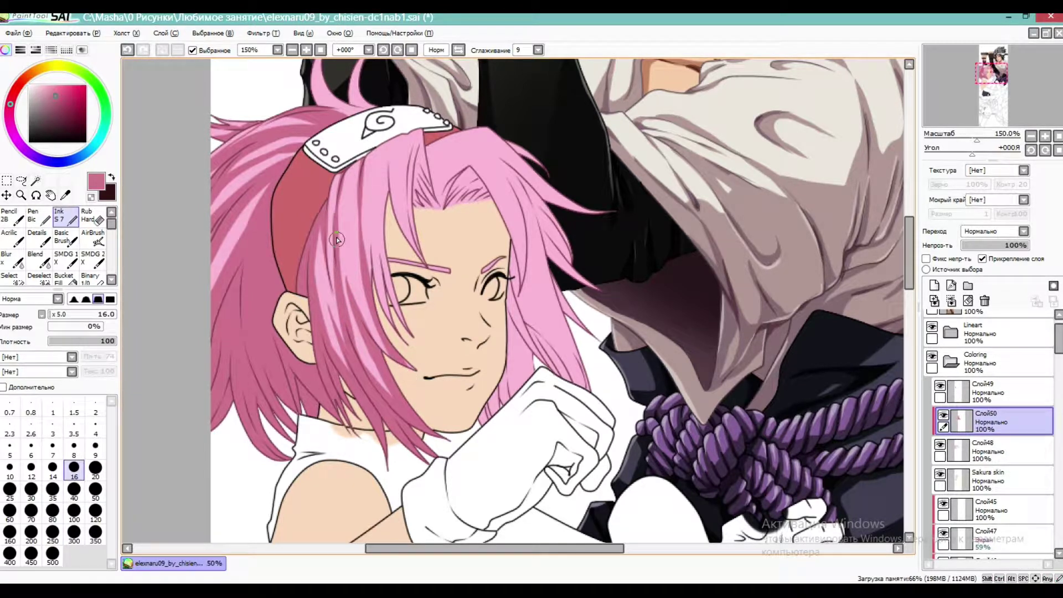
{"action": "left_click_drag", "start_coordinate": [340, 240], "coordinate": [393, 364]}
{"action": "left_click_drag", "start_coordinate": [338, 263], "coordinate": [368, 319]}
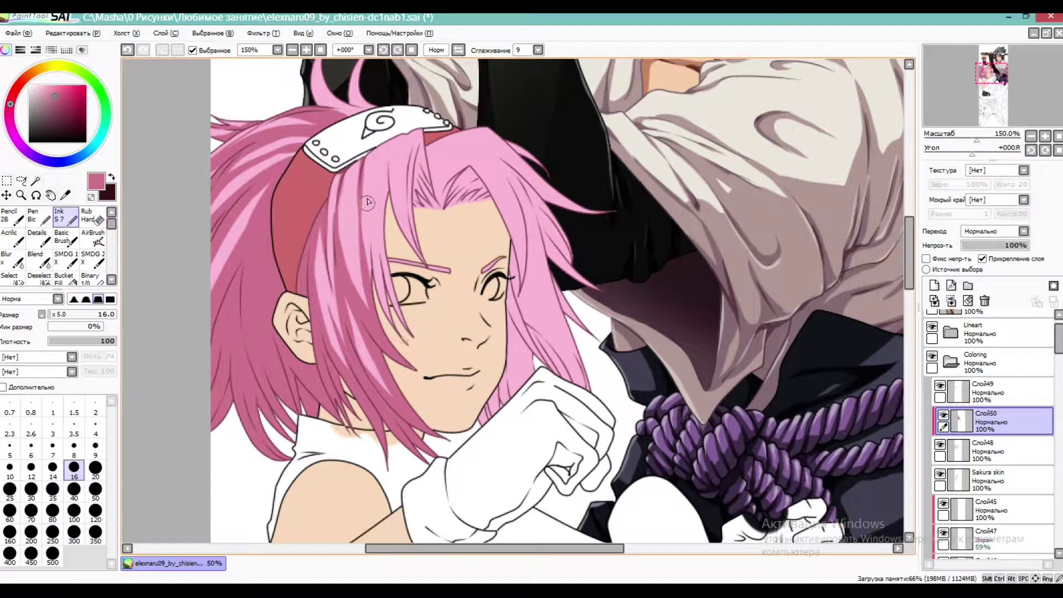
{"action": "left_click_drag", "start_coordinate": [372, 177], "coordinate": [391, 328]}
{"action": "left_click_drag", "start_coordinate": [395, 147], "coordinate": [388, 206]}
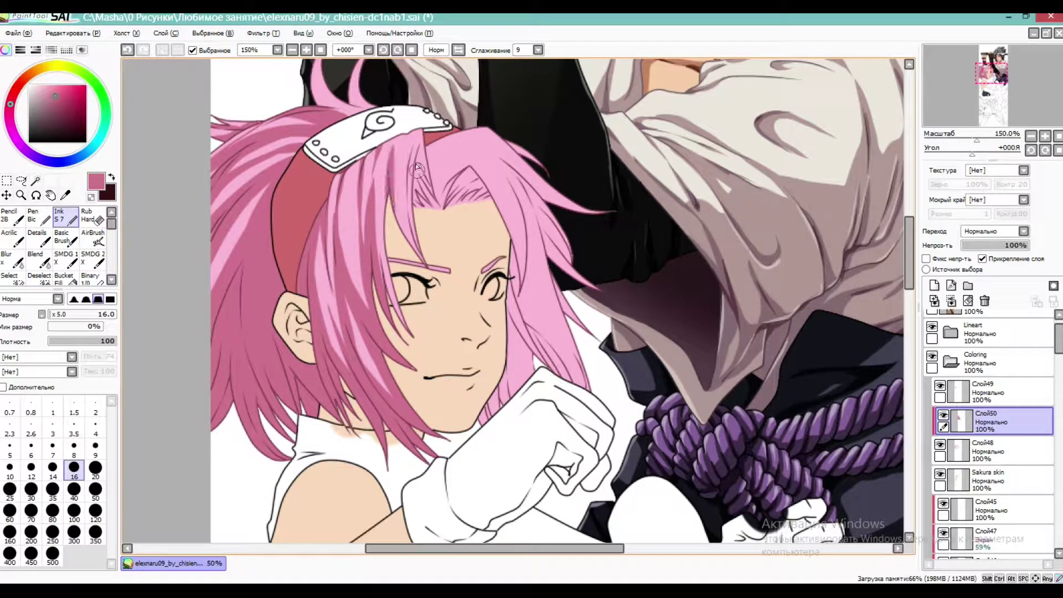
Shade the short fringe strands at the centre of the forehead and the front lock above the near eyebrow
{"action": "left_click_drag", "start_coordinate": [425, 131], "coordinate": [418, 206]}
{"action": "mouse_move", "coordinate": [425, 161]}
{"action": "left_mouse_down"}
{"action": "mouse_move", "coordinate": [431, 213]}
{"action": "mouse_move", "coordinate": [446, 221]}
{"action": "left_mouse_up"}
{"action": "left_click_drag", "start_coordinate": [467, 171], "coordinate": [446, 208]}
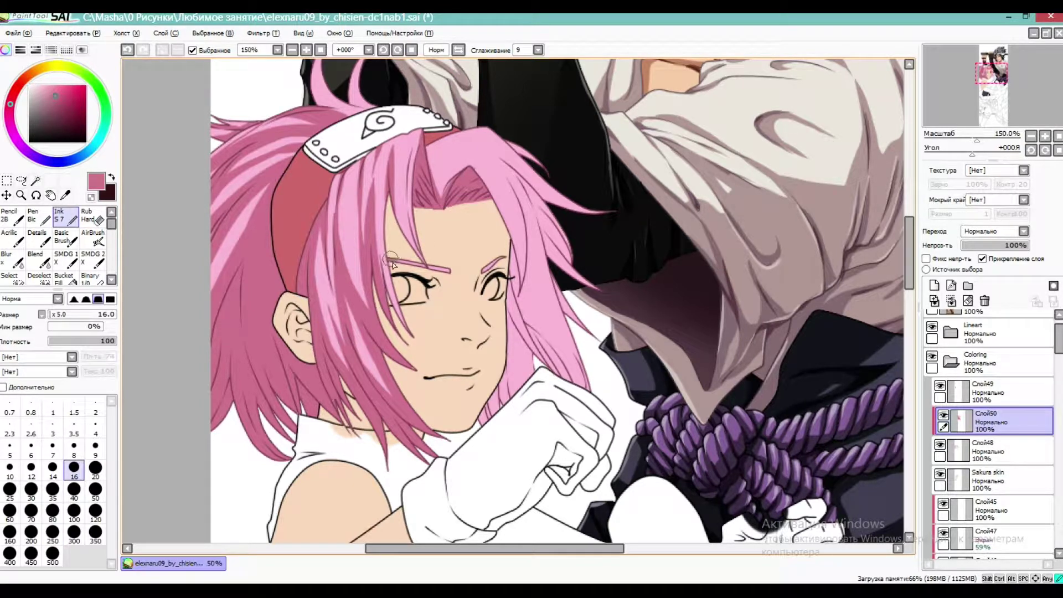
{"action": "left_click_drag", "start_coordinate": [378, 207], "coordinate": [392, 285]}
{"action": "key", "text": "ctrl+z"}
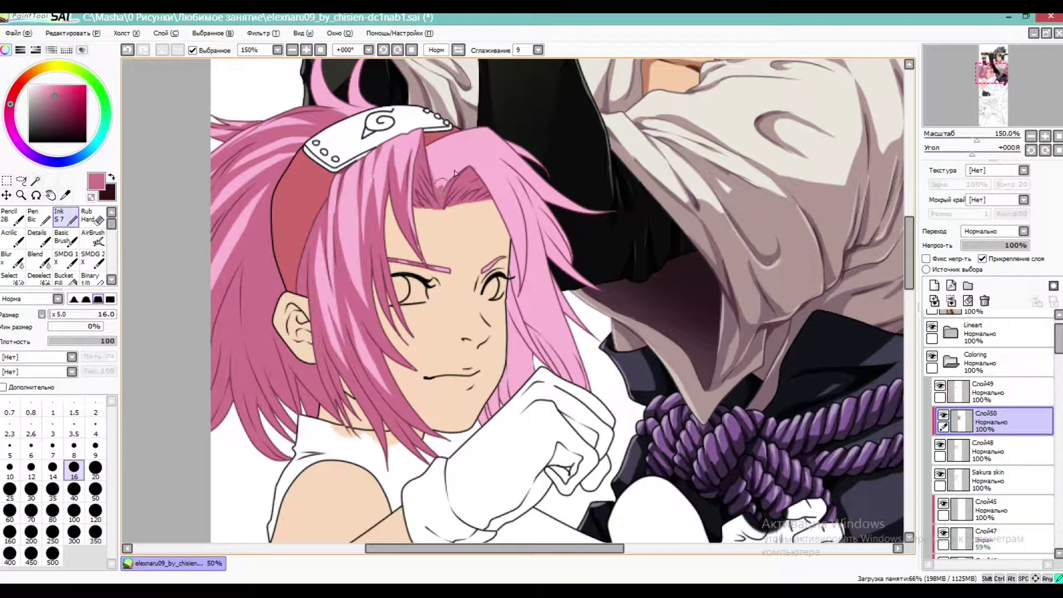
Shade the top of the fringe and the hair on the far side of the face in dark pink
{"action": "left_click_drag", "start_coordinate": [448, 158], "coordinate": [435, 172]}
{"action": "mouse_move", "coordinate": [496, 162]}
{"action": "left_mouse_down"}
{"action": "mouse_move", "coordinate": [524, 237]}
{"action": "mouse_move", "coordinate": [517, 304]}
{"action": "mouse_move", "coordinate": [520, 275]}
{"action": "left_mouse_up"}
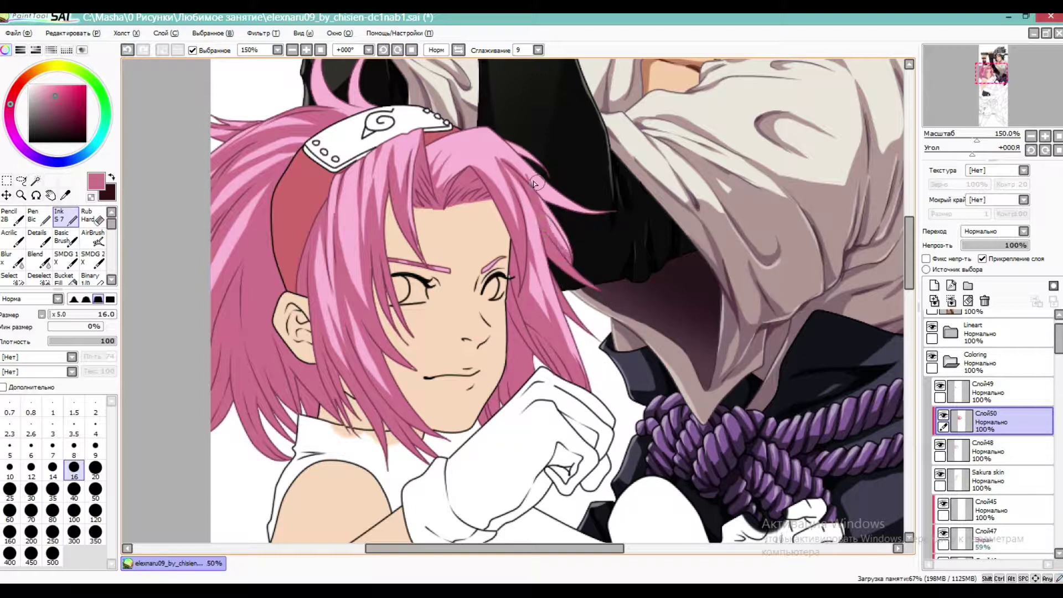
{"action": "key", "text": "e"}
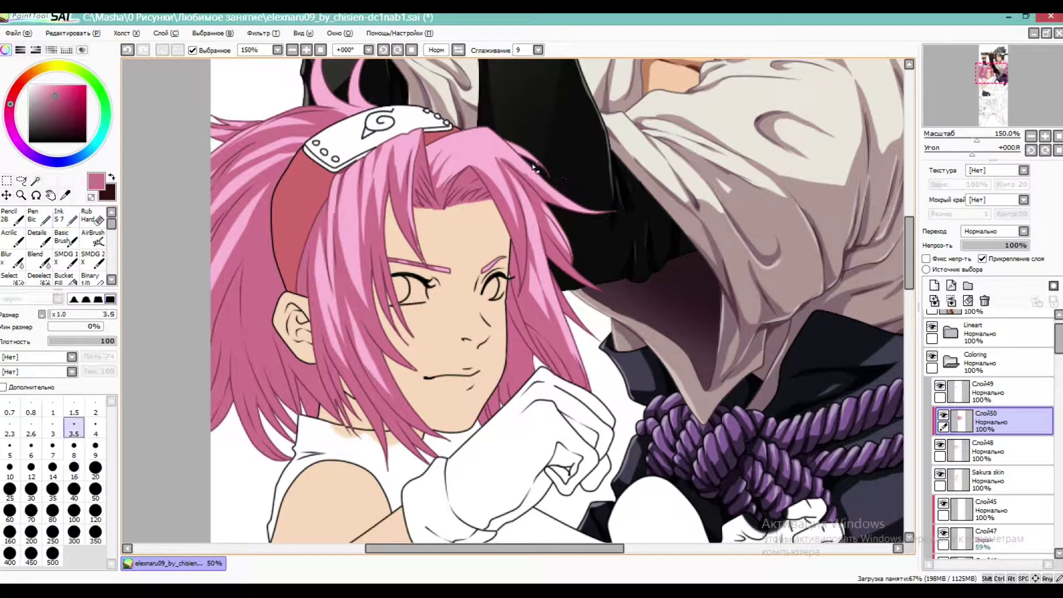
{"action": "key", "text": "e"}
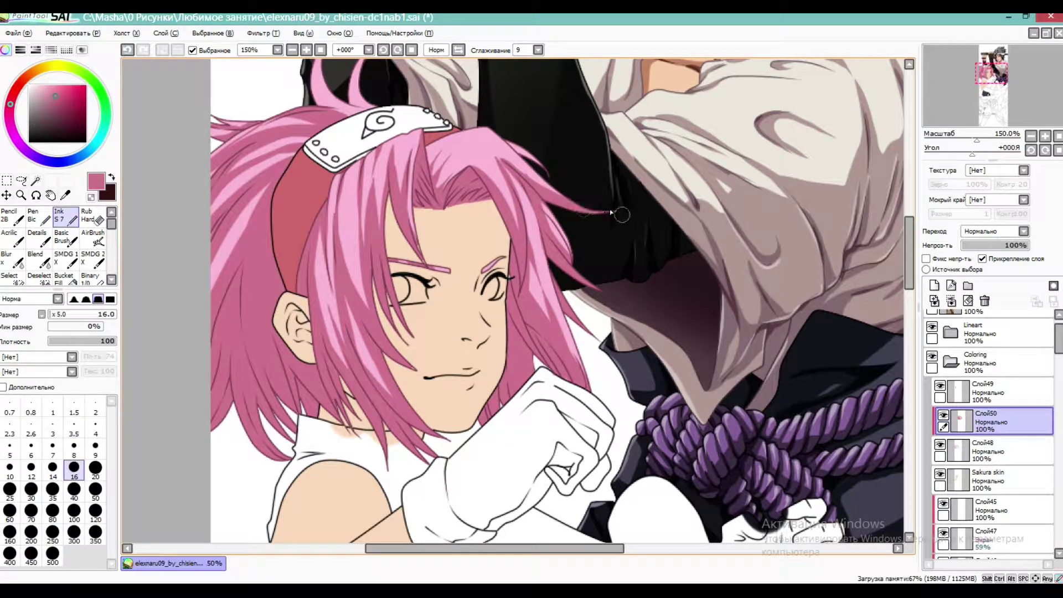
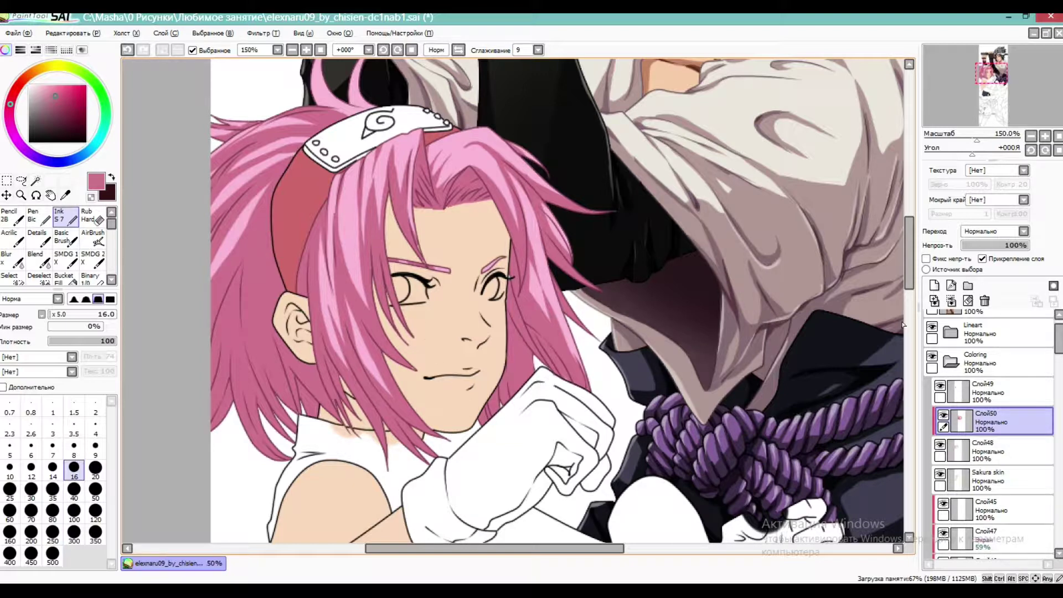
On layer Слой48, sample the light base pink and paint along the fringe's lower edge with brush size 9
{"action": "left_click", "coordinate": [975, 443]}
{"action": "key", "text": "x"}
{"action": "key", "text": "alt"}
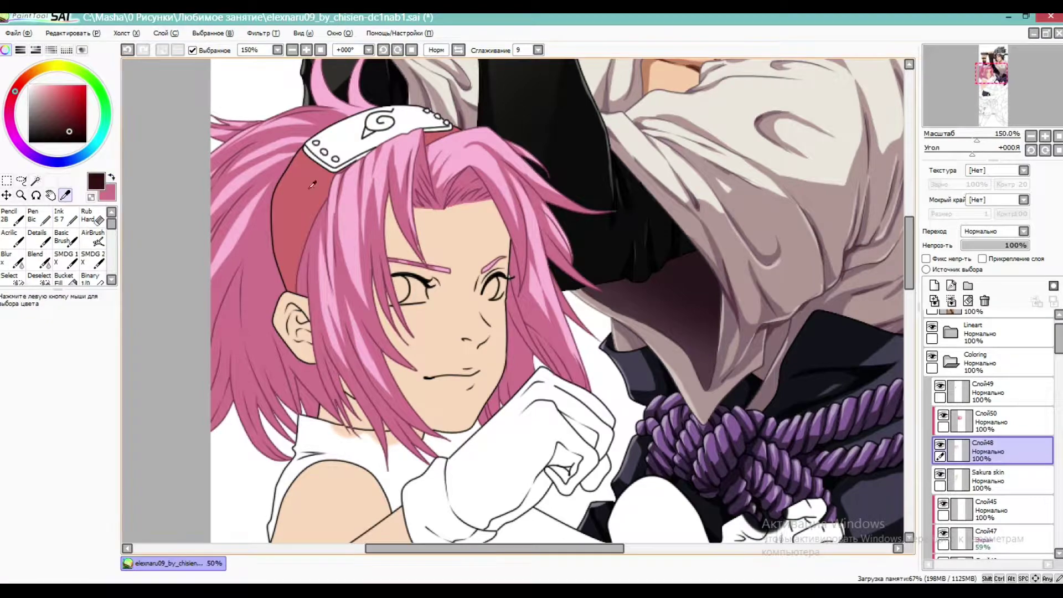
{"action": "left_click", "coordinate": [458, 145], "text": "alt"}
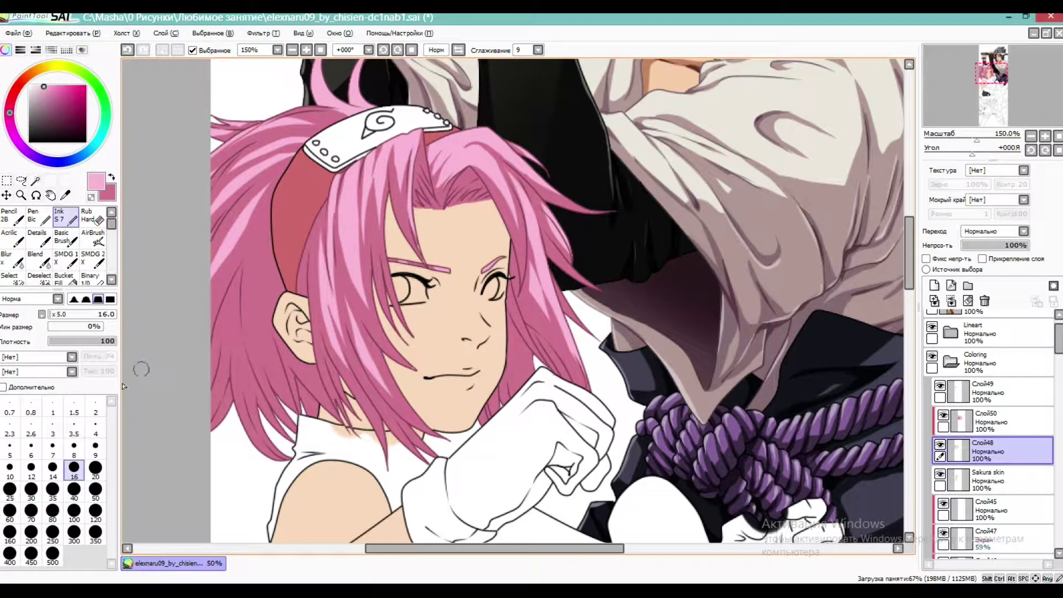
{"action": "left_click_drag", "start_coordinate": [976, 139], "coordinate": [984, 139]}
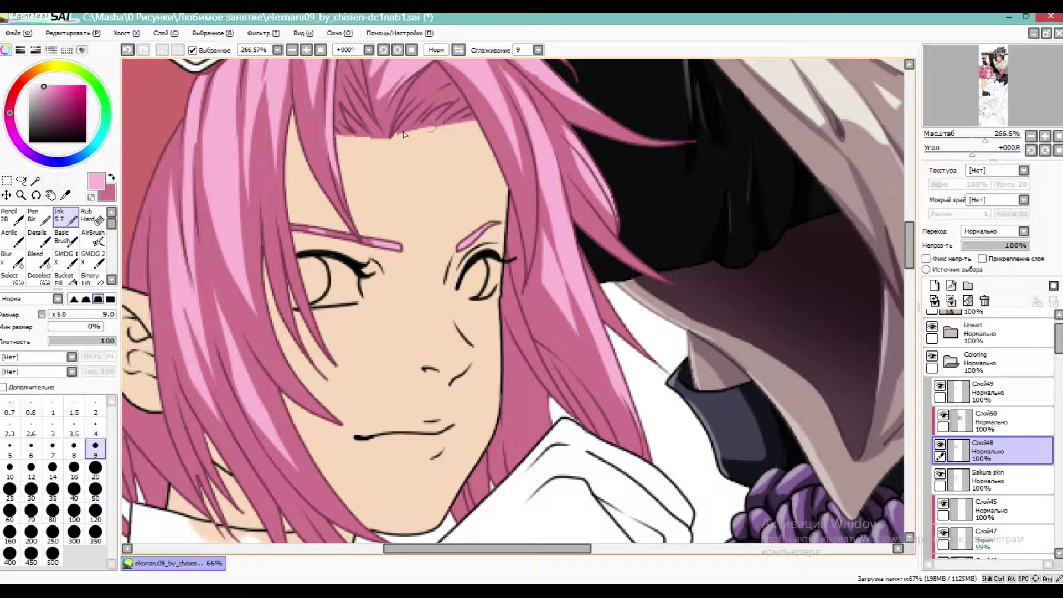
{"action": "left_click_drag", "start_coordinate": [363, 132], "coordinate": [413, 126]}
Erase the excess hair base along the fringe's lower edge with the eraser at size 7
{"action": "key", "text": "e"}
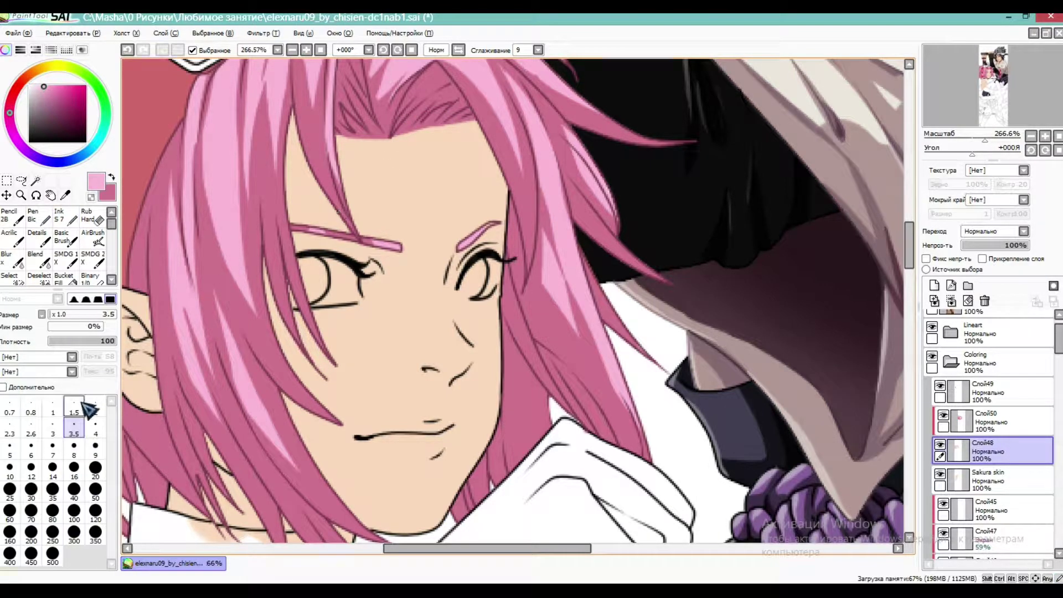
{"action": "left_click", "coordinate": [56, 447]}
{"action": "left_click", "coordinate": [98, 300]}
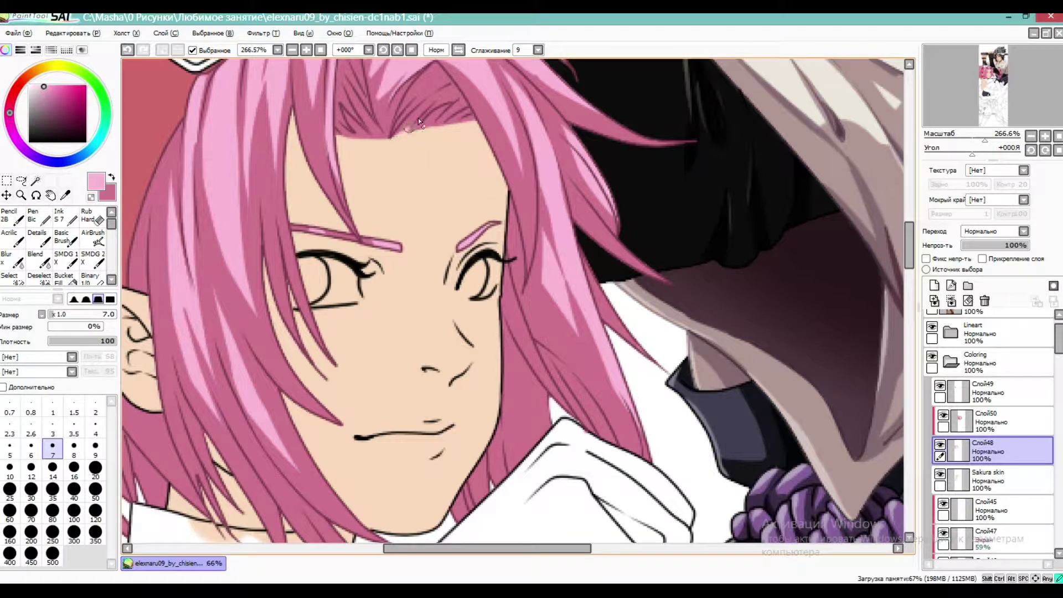
{"action": "left_click_drag", "start_coordinate": [429, 127], "coordinate": [461, 116]}
{"action": "left_click_drag", "start_coordinate": [382, 139], "coordinate": [357, 134]}
Add a new clipped layer above Слой50, sample the hair's dark pink and pick a deeper shade of it for the Ink brush
{"action": "mouse_move", "coordinate": [984, 140]}
{"action": "left_mouse_down"}
{"action": "mouse_move", "coordinate": [966, 143]}
{"action": "mouse_move", "coordinate": [989, 143]}
{"action": "left_mouse_up"}
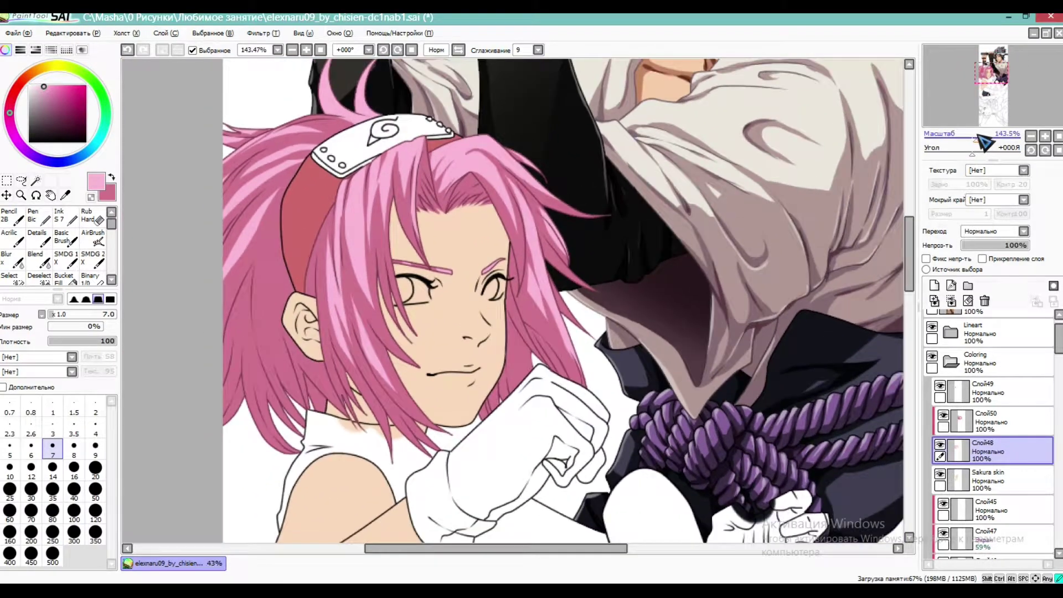
{"action": "left_click", "coordinate": [991, 422]}
{"action": "left_click", "coordinate": [934, 285]}
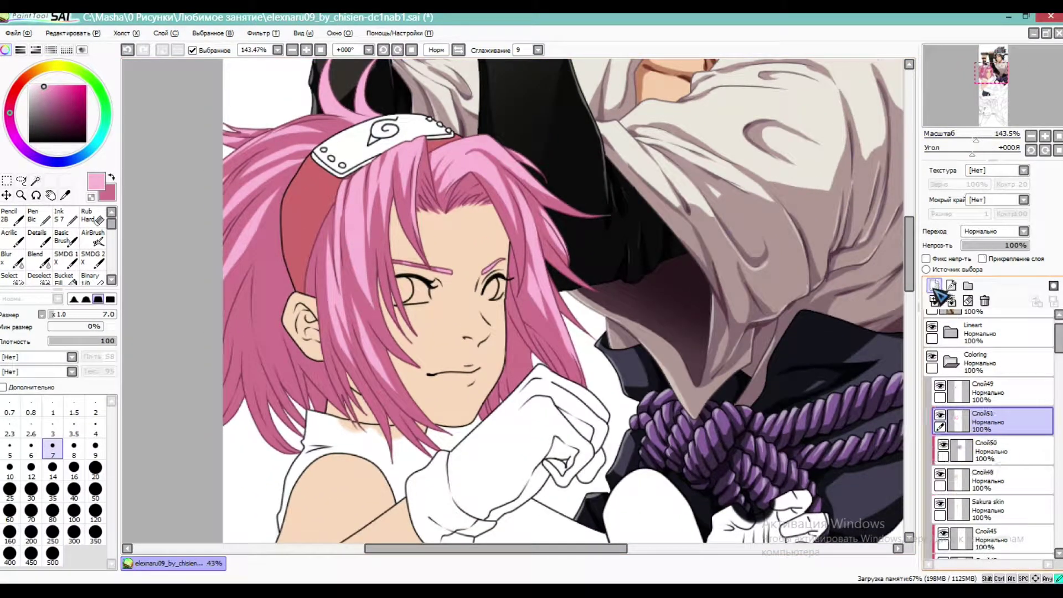
{"action": "left_click", "coordinate": [983, 258]}
{"action": "left_click", "coordinate": [65, 195]}
{"action": "left_click", "coordinate": [254, 249]}
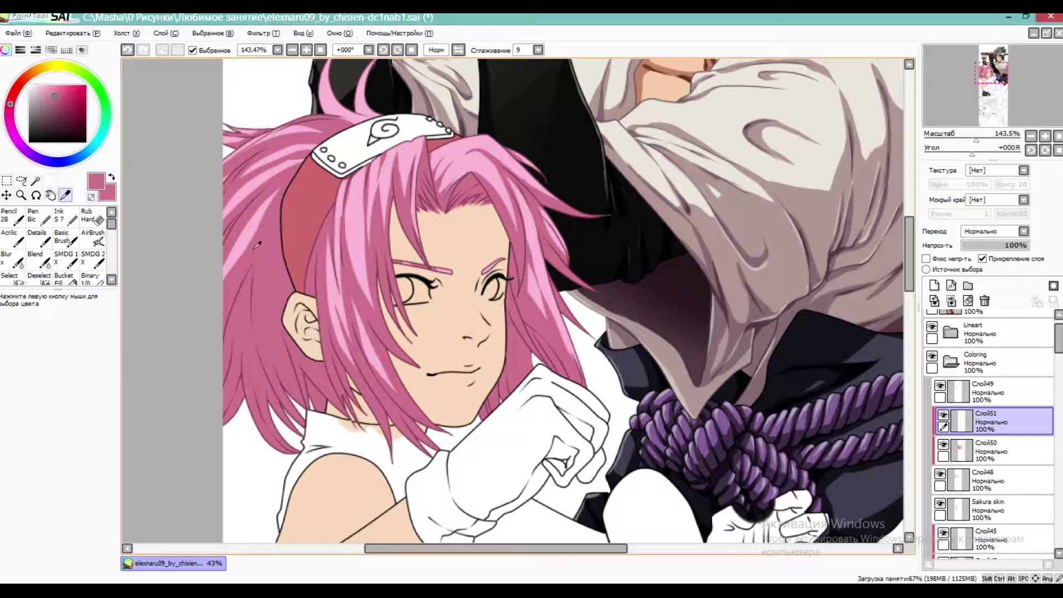
{"action": "left_click", "coordinate": [62, 105]}
{"action": "left_click", "coordinate": [66, 216]}
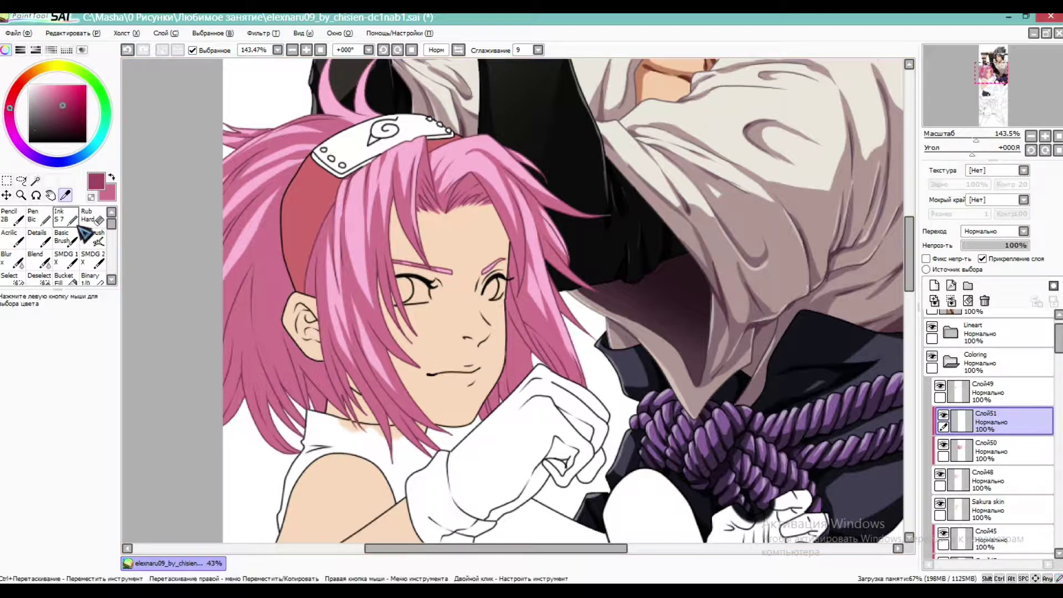
{"action": "left_click_drag", "start_coordinate": [274, 234], "coordinate": [236, 330]}
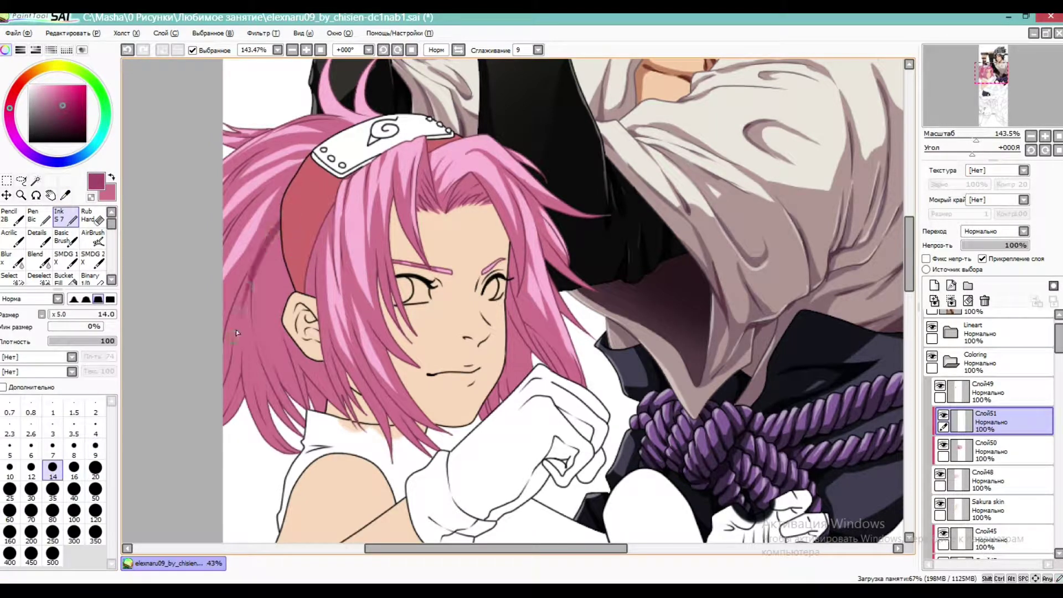
{"action": "key", "text": "ctrl+z"}
{"action": "left_click", "coordinate": [69, 104]}
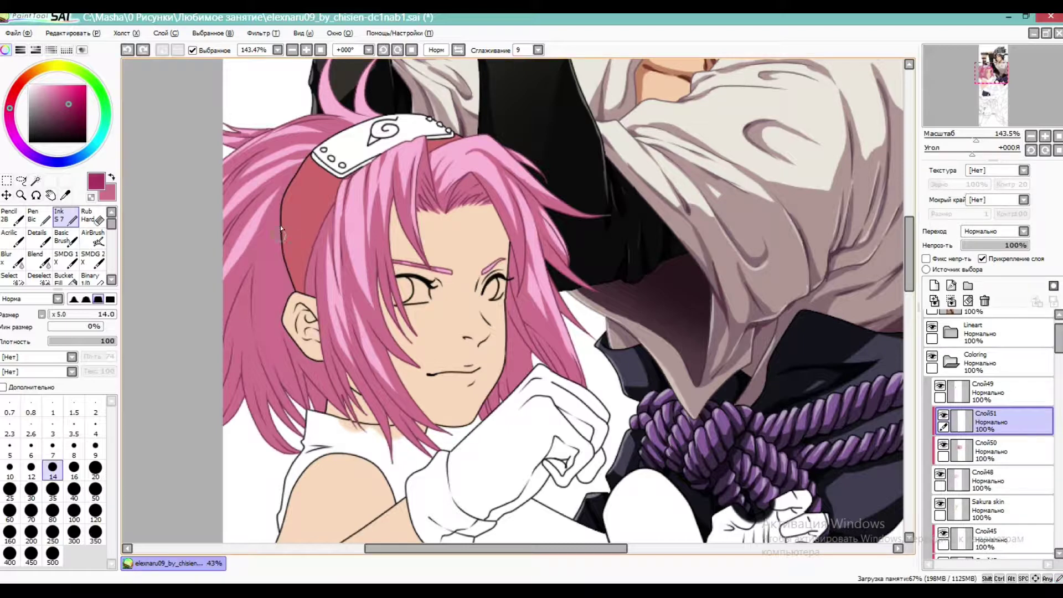
{"action": "mouse_move", "coordinate": [280, 223]}
{"action": "left_mouse_down"}
{"action": "mouse_move", "coordinate": [224, 354]}
{"action": "mouse_move", "coordinate": [248, 261]}
{"action": "left_mouse_up"}
{"action": "key", "text": "ctrl+z"}
{"action": "key", "text": "ctrl+z"}
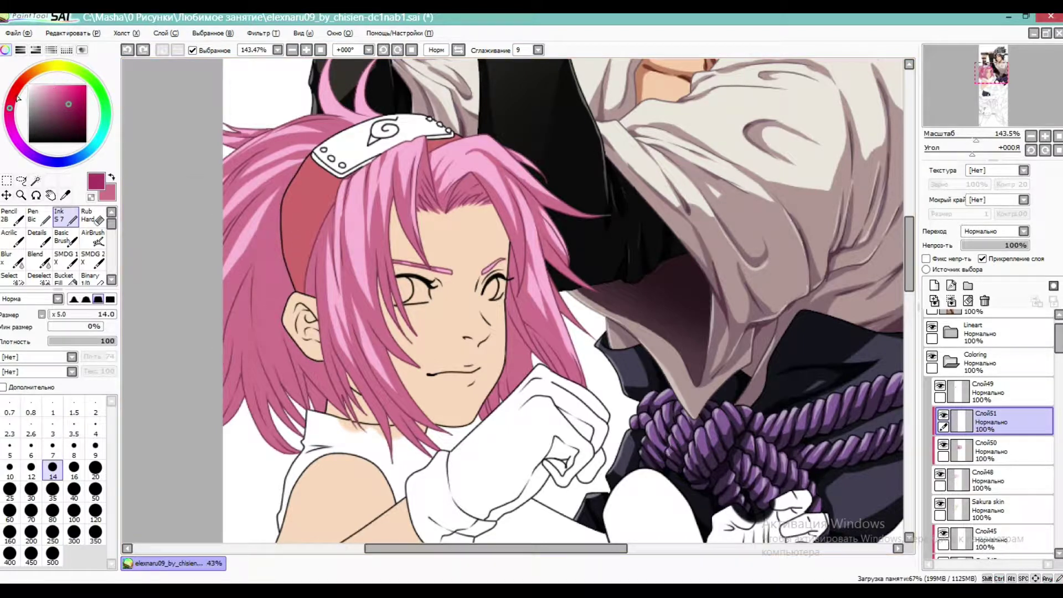
Paint deep crimson shadow strands in the back hair behind the headband and ear with a size 14 brush
{"action": "left_click_drag", "start_coordinate": [271, 238], "coordinate": [217, 368]}
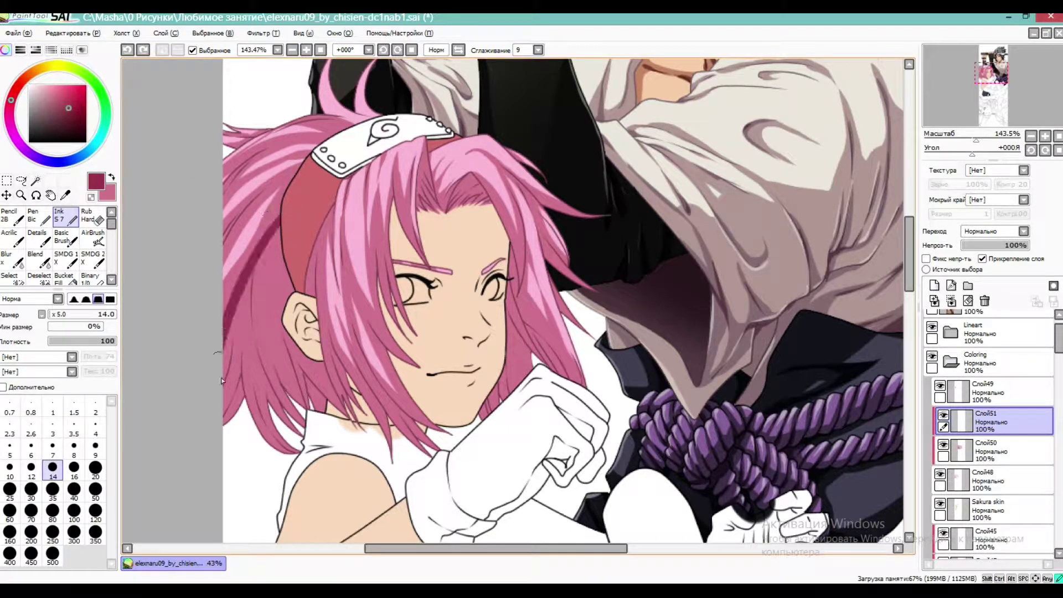
{"action": "left_click_drag", "start_coordinate": [281, 210], "coordinate": [215, 357]}
{"action": "mouse_move", "coordinate": [251, 277]}
{"action": "left_mouse_down"}
{"action": "mouse_move", "coordinate": [257, 357]}
{"action": "mouse_move", "coordinate": [271, 364]}
{"action": "mouse_move", "coordinate": [257, 364]}
{"action": "mouse_move", "coordinate": [303, 438]}
{"action": "left_mouse_up"}
{"action": "left_click_drag", "start_coordinate": [272, 384], "coordinate": [301, 436]}
{"action": "left_click_drag", "start_coordinate": [277, 244], "coordinate": [262, 300]}
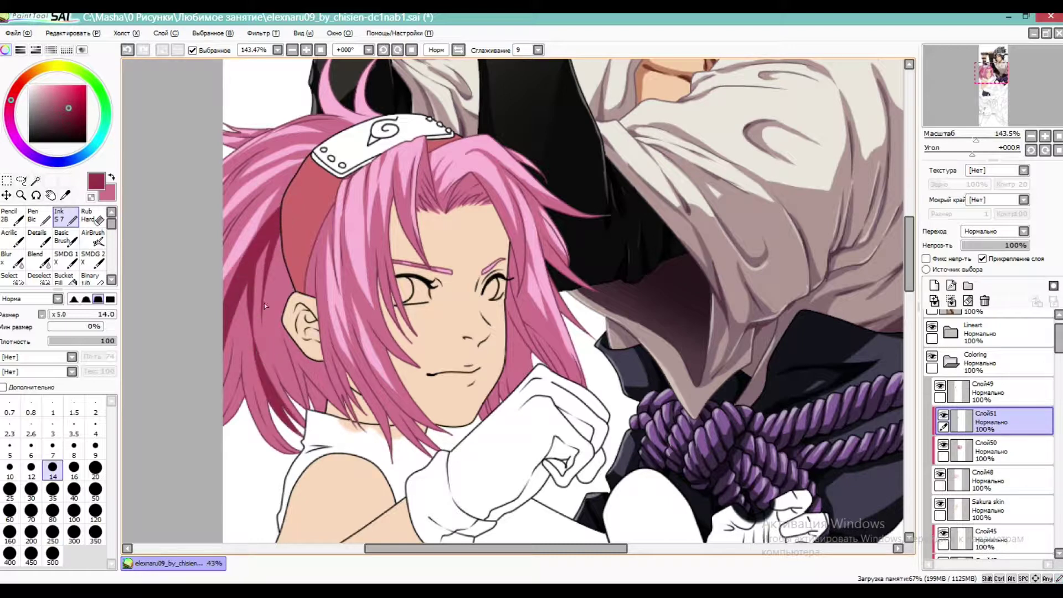
{"action": "left_click_drag", "start_coordinate": [270, 368], "coordinate": [306, 430]}
{"action": "left_click_drag", "start_coordinate": [265, 258], "coordinate": [278, 386]}
Add crimson shadows to the front lock beside the headband, the parting and the short fringe strands above the forehead
{"action": "mouse_move", "coordinate": [284, 240]}
{"action": "left_mouse_down"}
{"action": "mouse_move", "coordinate": [293, 298]}
{"action": "mouse_move", "coordinate": [317, 255]}
{"action": "left_mouse_up"}
{"action": "left_click_drag", "start_coordinate": [330, 211], "coordinate": [343, 273]}
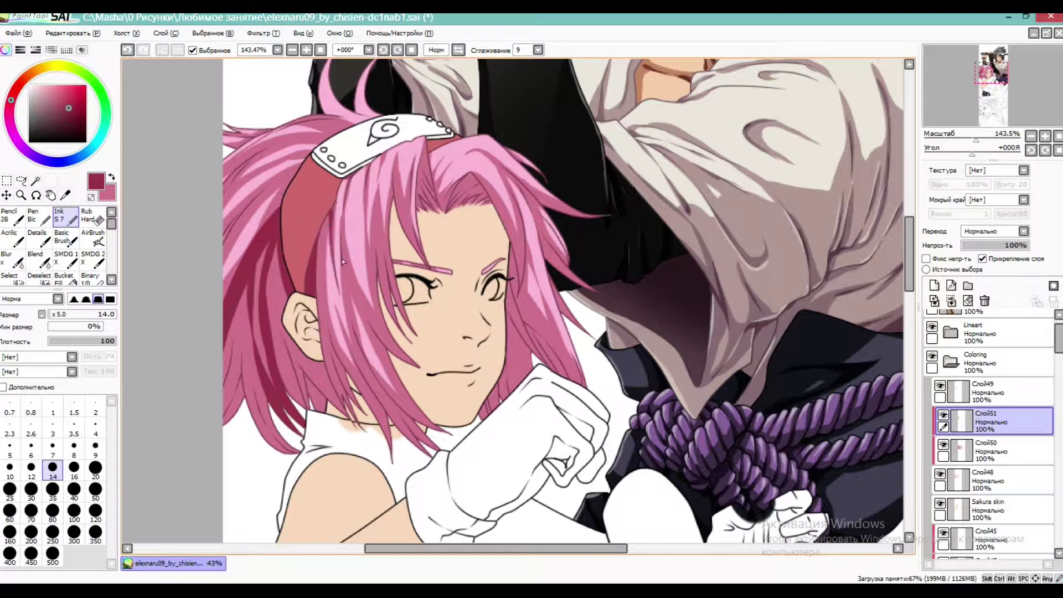
{"action": "left_click_drag", "start_coordinate": [422, 151], "coordinate": [424, 228]}
{"action": "left_click_drag", "start_coordinate": [419, 148], "coordinate": [422, 218]}
{"action": "left_click_drag", "start_coordinate": [420, 161], "coordinate": [419, 209]}
{"action": "key", "text": "ctrl+z"}
{"action": "mouse_move", "coordinate": [423, 151]}
{"action": "left_mouse_down"}
{"action": "mouse_move", "coordinate": [419, 215]}
{"action": "mouse_move", "coordinate": [426, 168]}
{"action": "mouse_move", "coordinate": [431, 198]}
{"action": "mouse_move", "coordinate": [425, 191]}
{"action": "mouse_move", "coordinate": [448, 227]}
{"action": "mouse_move", "coordinate": [454, 185]}
{"action": "mouse_move", "coordinate": [443, 218]}
{"action": "left_mouse_up"}
{"action": "key", "text": "ctrl+z"}
{"action": "left_click_drag", "start_coordinate": [465, 177], "coordinate": [446, 211]}
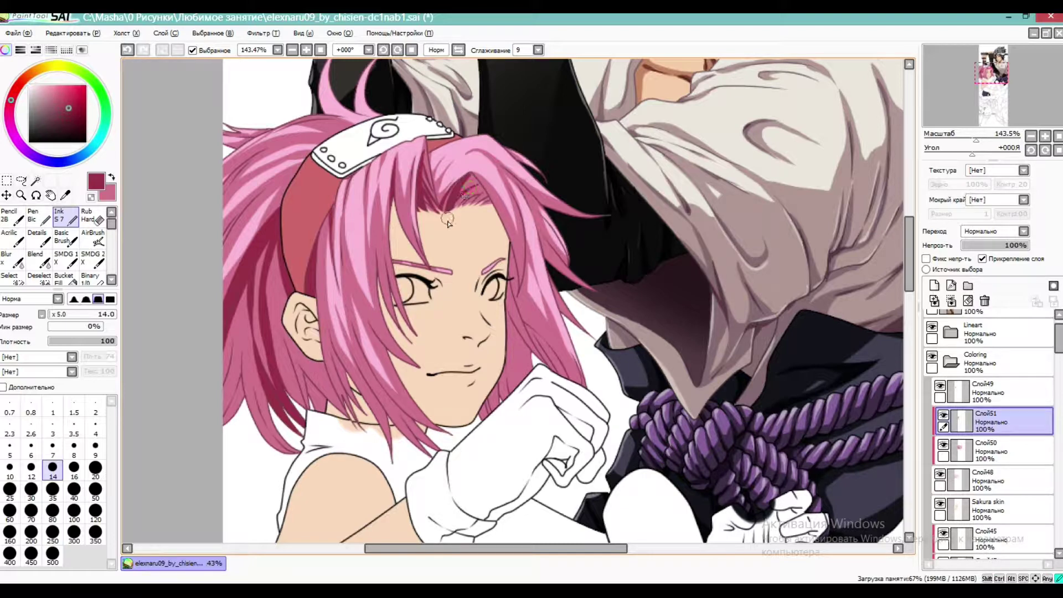
{"action": "left_click_drag", "start_coordinate": [477, 175], "coordinate": [498, 223]}
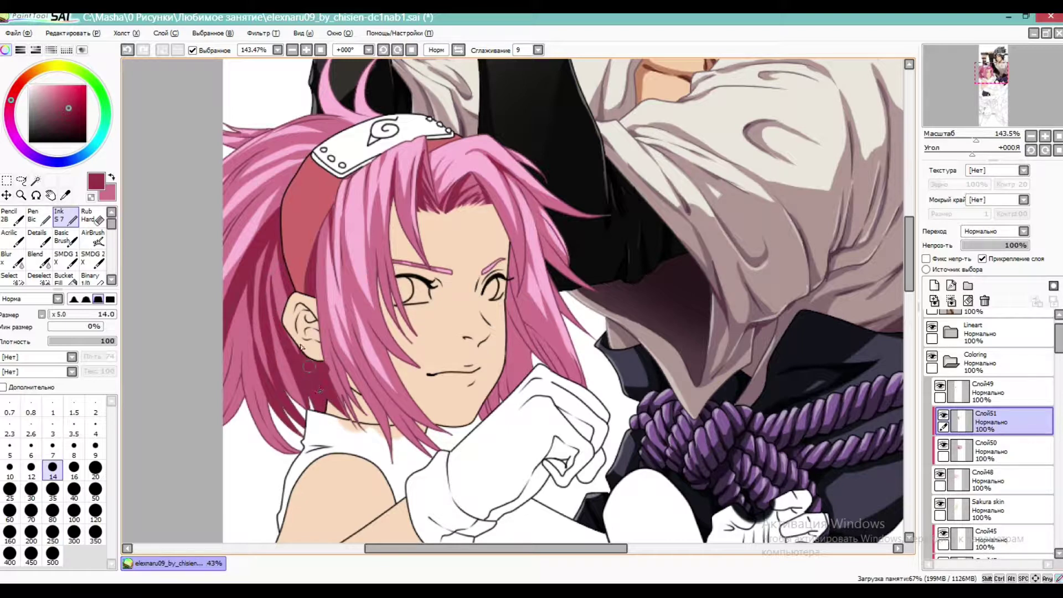
Deepen the lower ends of the back hair with long crimson strands running down to the tips
{"action": "left_click_drag", "start_coordinate": [255, 367], "coordinate": [300, 453]}
{"action": "left_click_drag", "start_coordinate": [249, 350], "coordinate": [301, 456]}
{"action": "left_click_drag", "start_coordinate": [244, 332], "coordinate": [248, 412]}
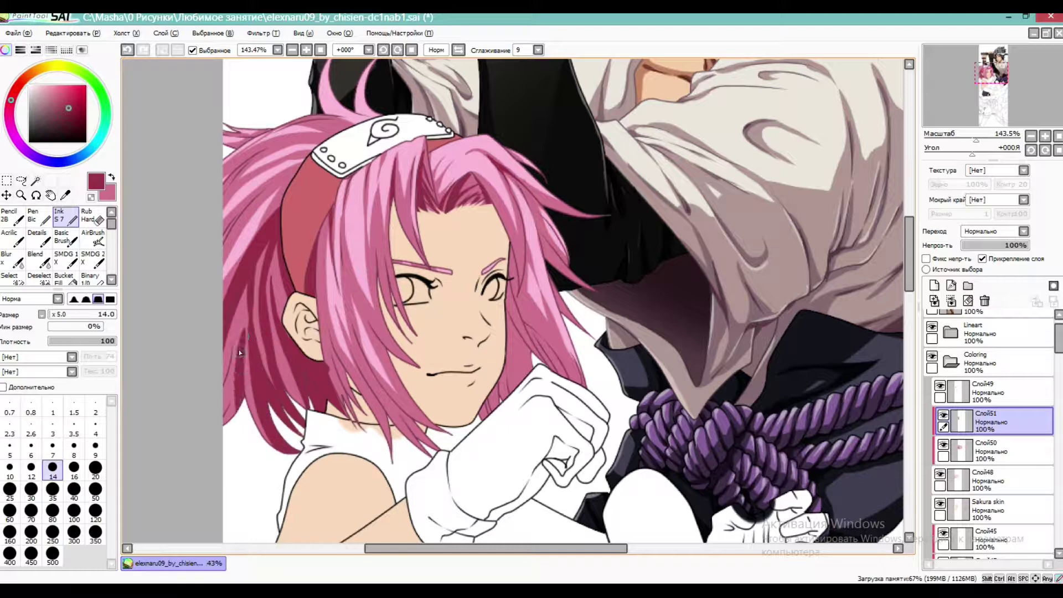
{"action": "left_click_drag", "start_coordinate": [244, 327], "coordinate": [211, 418]}
{"action": "left_click_drag", "start_coordinate": [249, 285], "coordinate": [229, 404]}
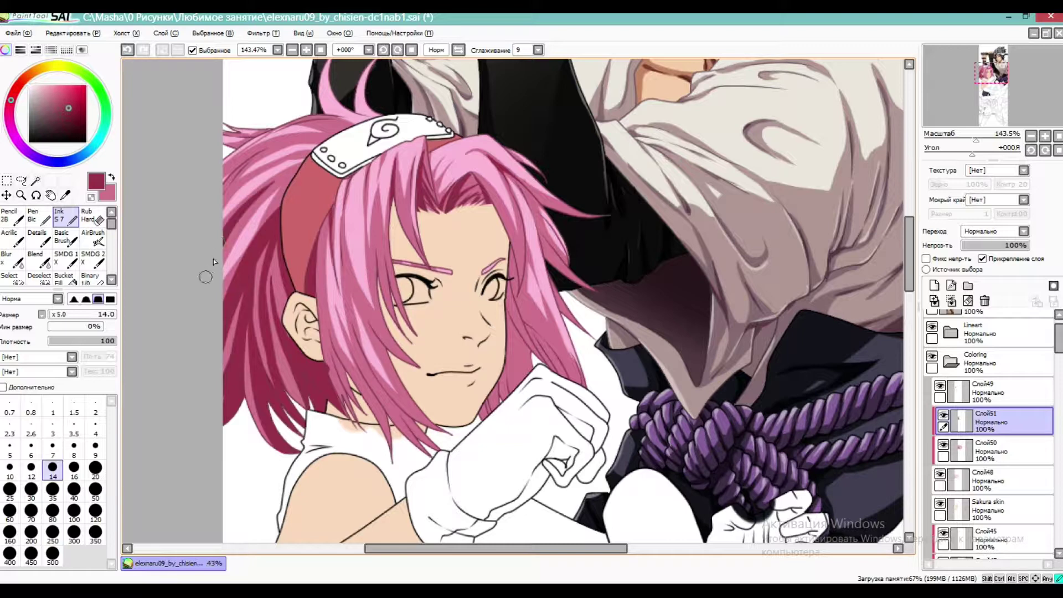
Shade the upper back hair with crimson strands sweeping away from the headband
{"action": "mouse_move", "coordinate": [314, 153]}
{"action": "left_mouse_down"}
{"action": "mouse_move", "coordinate": [286, 160]}
{"action": "mouse_move", "coordinate": [202, 224]}
{"action": "left_mouse_up"}
{"action": "left_click_drag", "start_coordinate": [270, 149], "coordinate": [208, 218]}
{"action": "left_click_drag", "start_coordinate": [278, 145], "coordinate": [327, 138]}
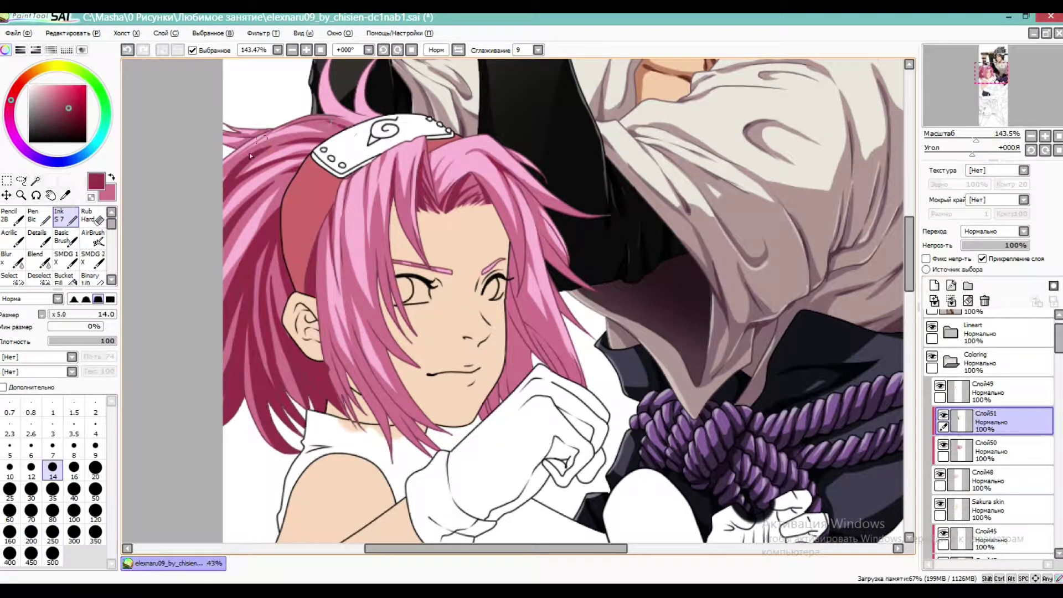
{"action": "left_click_drag", "start_coordinate": [254, 150], "coordinate": [223, 169]}
{"action": "left_click_drag", "start_coordinate": [265, 129], "coordinate": [224, 152]}
{"action": "key", "text": "ctrl+z"}
Add crimson shadows to the fringe parting and the outer lock on the face's far side, and set the layer's opacity to 80%
{"action": "left_click_drag", "start_coordinate": [450, 162], "coordinate": [436, 190]}
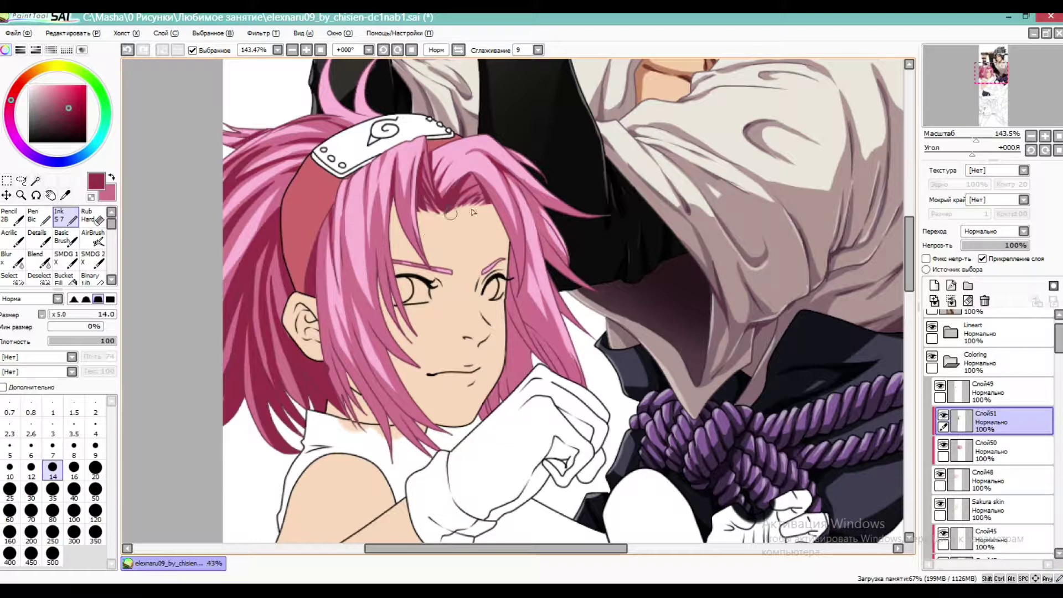
{"action": "left_click_drag", "start_coordinate": [537, 228], "coordinate": [561, 264]}
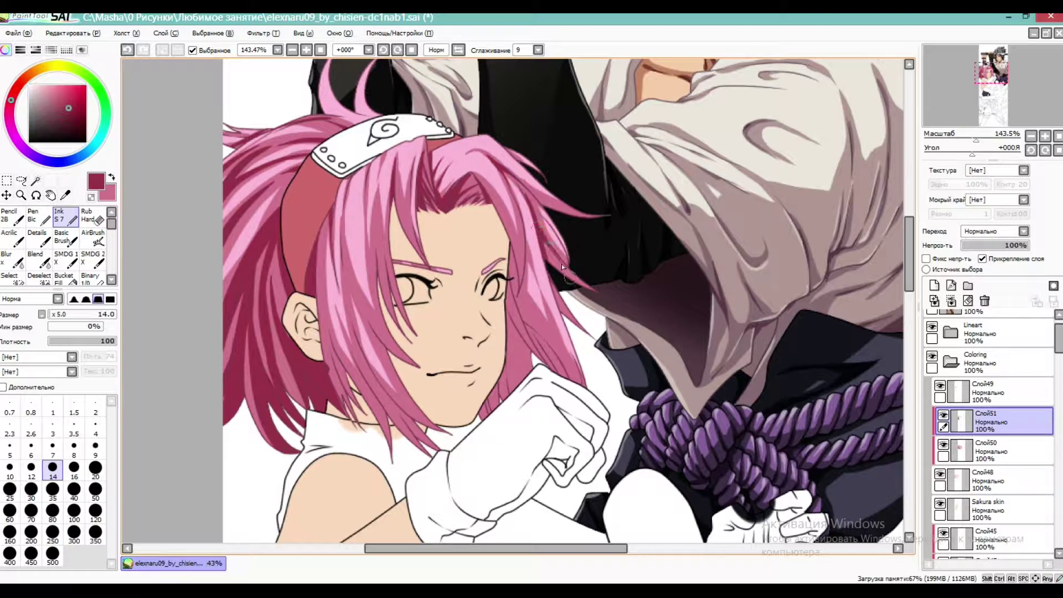
{"action": "key", "text": "ctrl+z"}
{"action": "left_click_drag", "start_coordinate": [539, 225], "coordinate": [572, 272]}
{"action": "left_click", "coordinate": [1017, 246]}
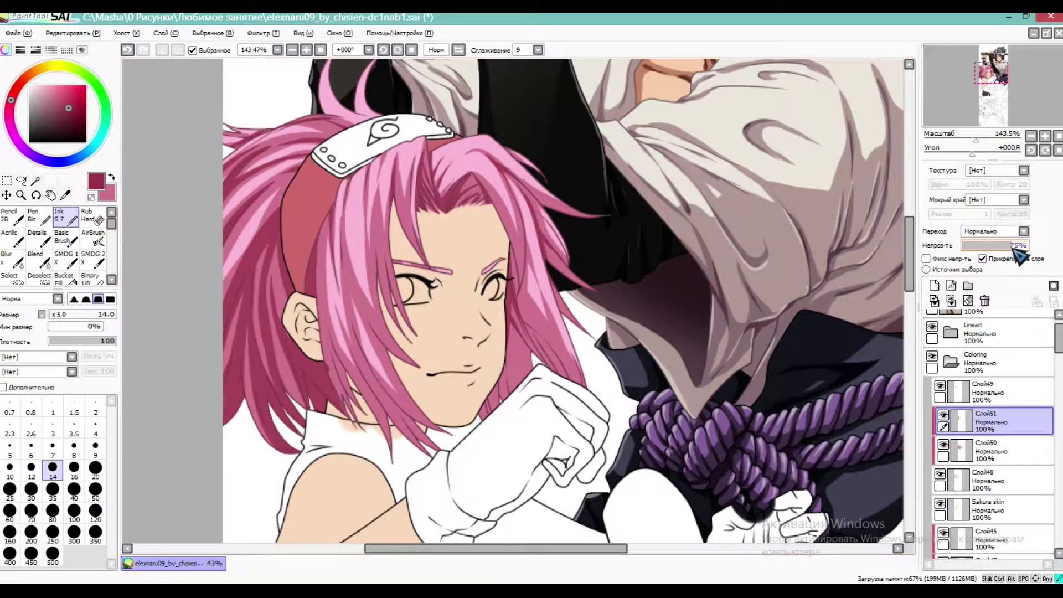
Shade both eyebrows dark pink on layer Слой50 and touch up the far eyebrow in light pink on Слой48 with brush size 4
{"action": "left_click", "coordinate": [985, 449]}
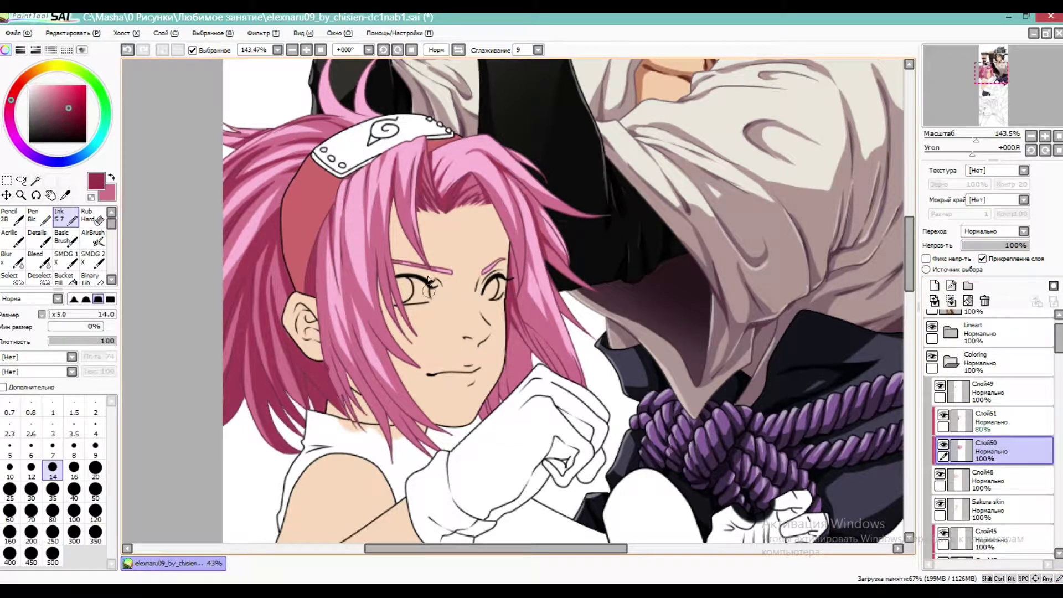
{"action": "key", "text": "x"}
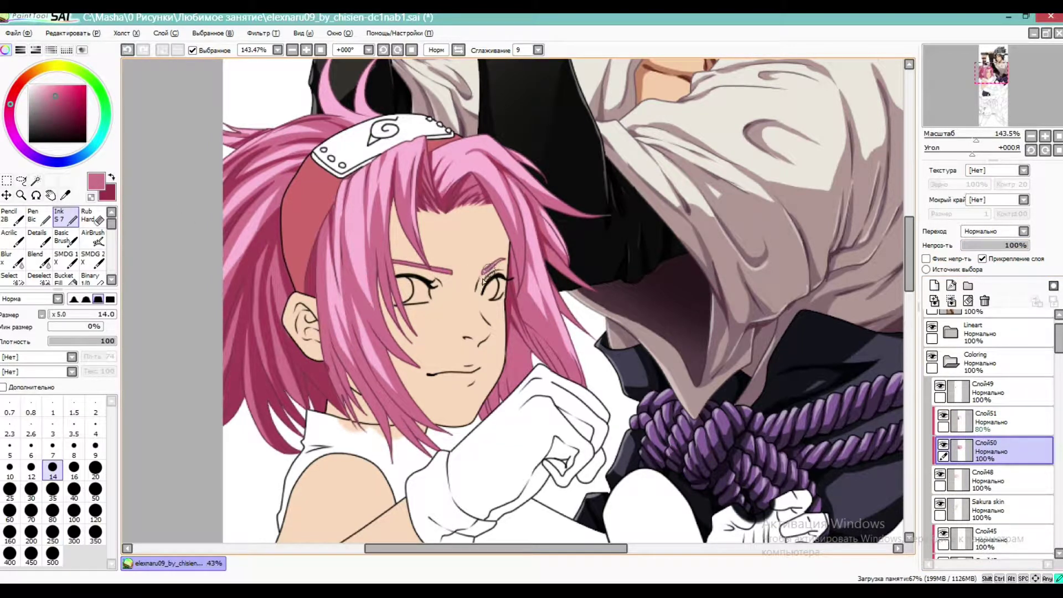
{"action": "left_click_drag", "start_coordinate": [981, 137], "coordinate": [993, 137]}
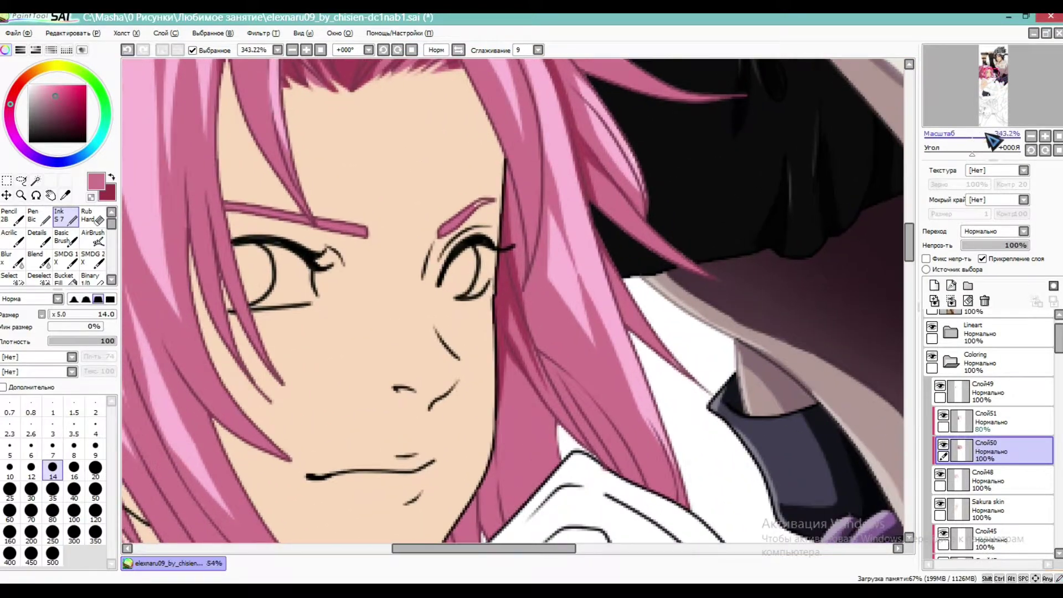
{"action": "left_click", "coordinate": [987, 479]}
{"action": "left_click", "coordinate": [65, 194]}
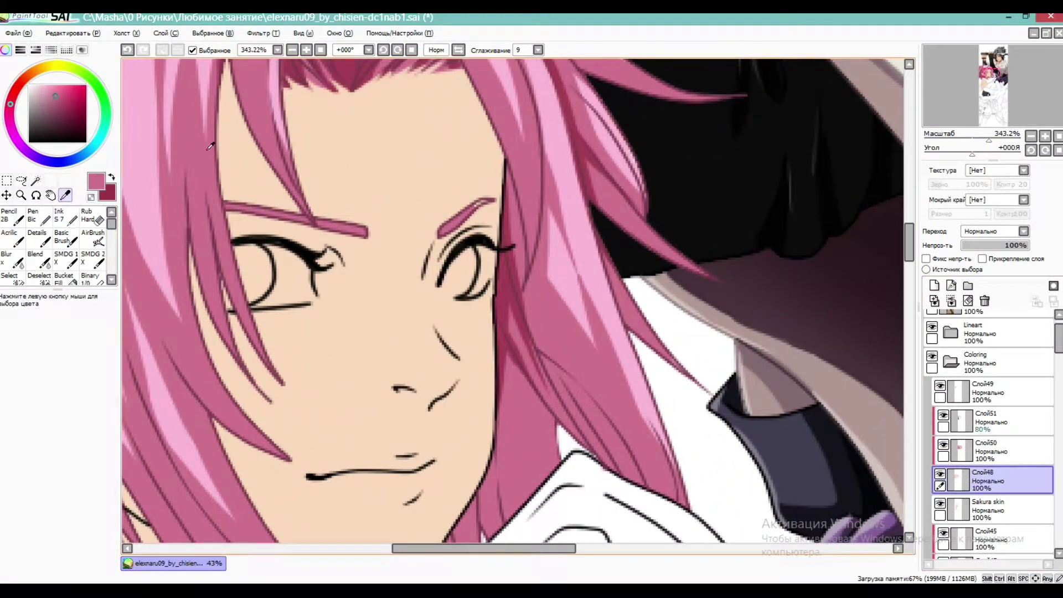
{"action": "left_click", "coordinate": [151, 144]}
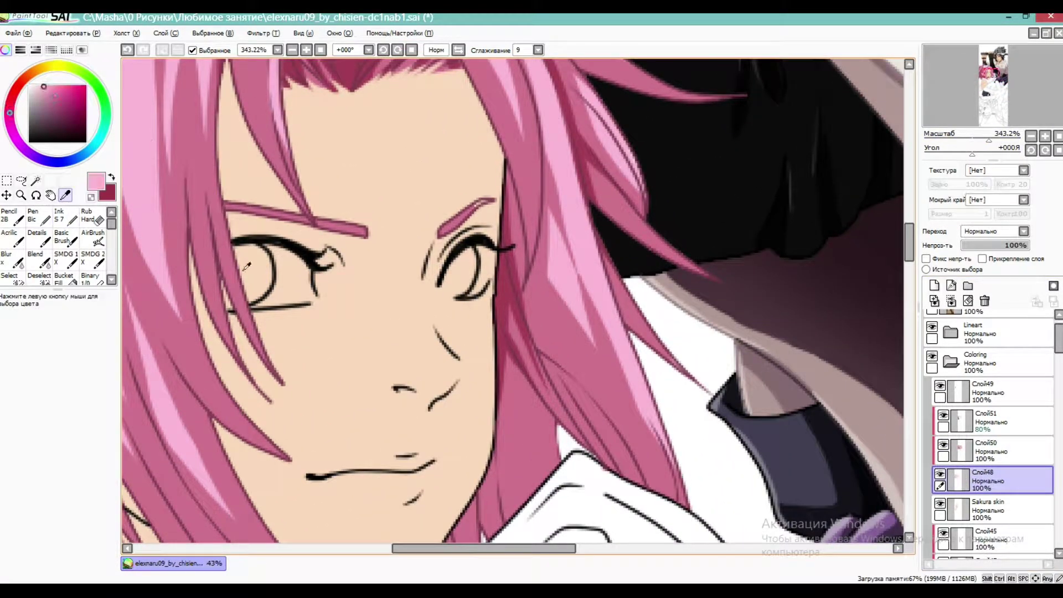
{"action": "left_click", "coordinate": [66, 217]}
{"action": "left_click_drag", "start_coordinate": [486, 201], "coordinate": [478, 206]}
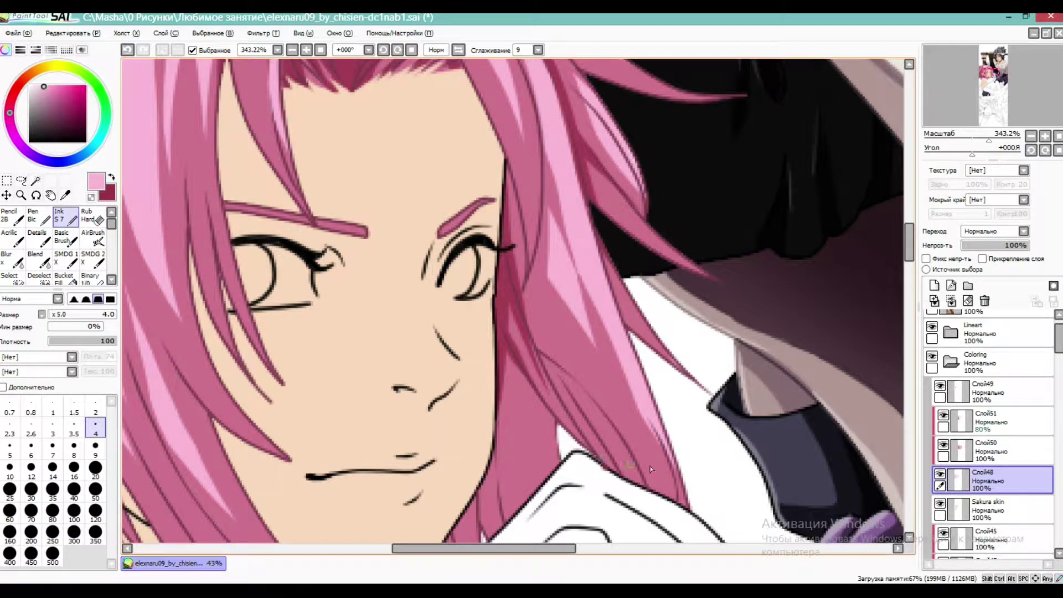
On layer Слой51, deepen the hair on the face's far side in crimson with brush size 12, refining with the eraser at size 7
{"action": "left_click", "coordinate": [996, 422]}
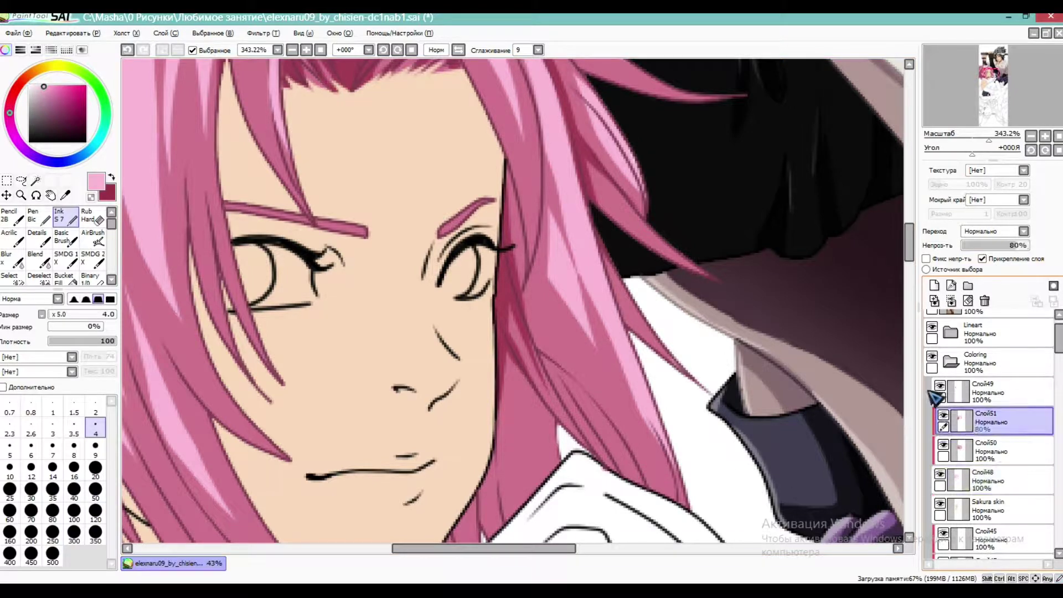
{"action": "left_click", "coordinate": [112, 177]}
{"action": "mouse_move", "coordinate": [989, 140]}
{"action": "left_mouse_down"}
{"action": "mouse_move", "coordinate": [974, 145]}
{"action": "mouse_move", "coordinate": [992, 145]}
{"action": "left_mouse_up"}
{"action": "left_click", "coordinate": [31, 468]}
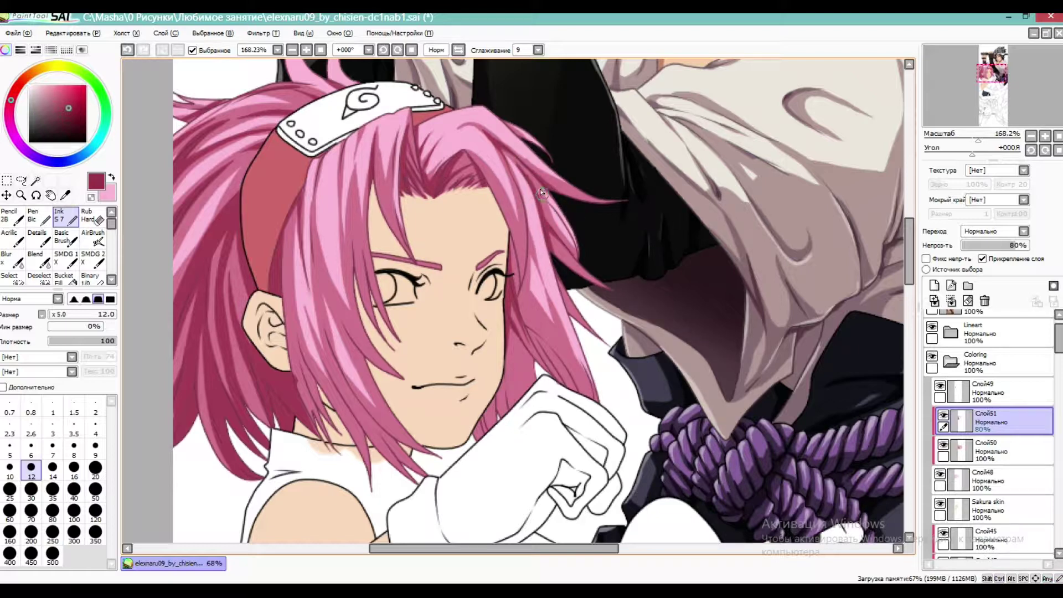
{"action": "key", "text": "e"}
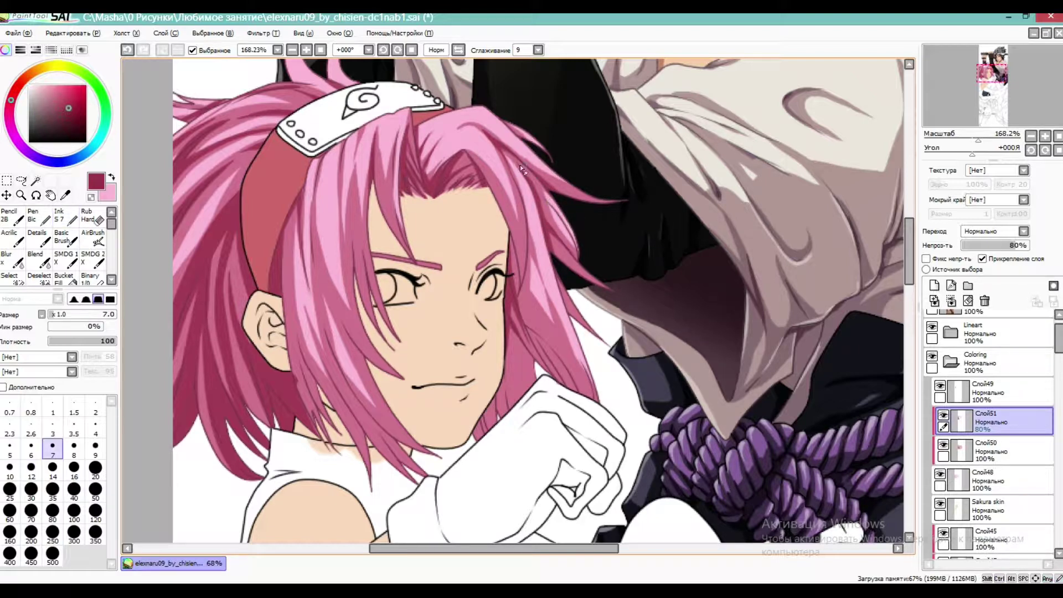
{"action": "key", "text": "e"}
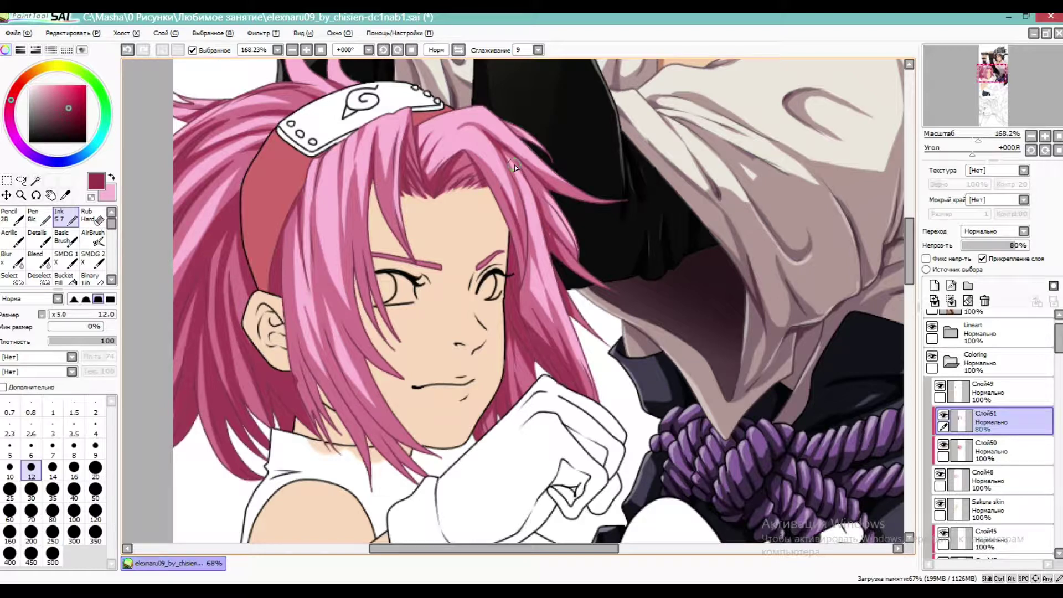
Add crimson shadow strands to the front locks above and beside the near eye
{"action": "left_click_drag", "start_coordinate": [353, 193], "coordinate": [359, 313]}
{"action": "key", "text": "ctrl+z"}
{"action": "left_click_drag", "start_coordinate": [358, 194], "coordinate": [360, 268]}
{"action": "left_click_drag", "start_coordinate": [357, 217], "coordinate": [369, 285]}
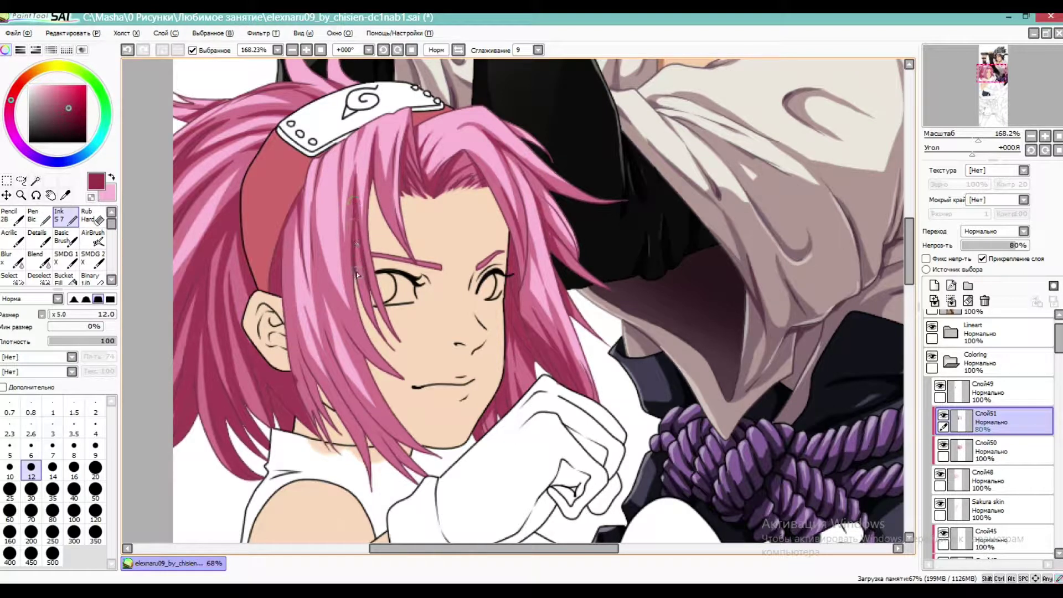
{"action": "left_click_drag", "start_coordinate": [383, 160], "coordinate": [407, 244]}
{"action": "key", "text": "ctrl+z"}
{"action": "left_click_drag", "start_coordinate": [381, 165], "coordinate": [410, 247]}
Shade the lock in front of the ear down to the neck in crimson, refining it with the eraser at size 16
{"action": "mouse_move", "coordinate": [294, 239]}
{"action": "left_mouse_down"}
{"action": "mouse_move", "coordinate": [306, 373]}
{"action": "mouse_move", "coordinate": [290, 367]}
{"action": "mouse_move", "coordinate": [281, 313]}
{"action": "mouse_move", "coordinate": [326, 435]}
{"action": "left_mouse_up"}
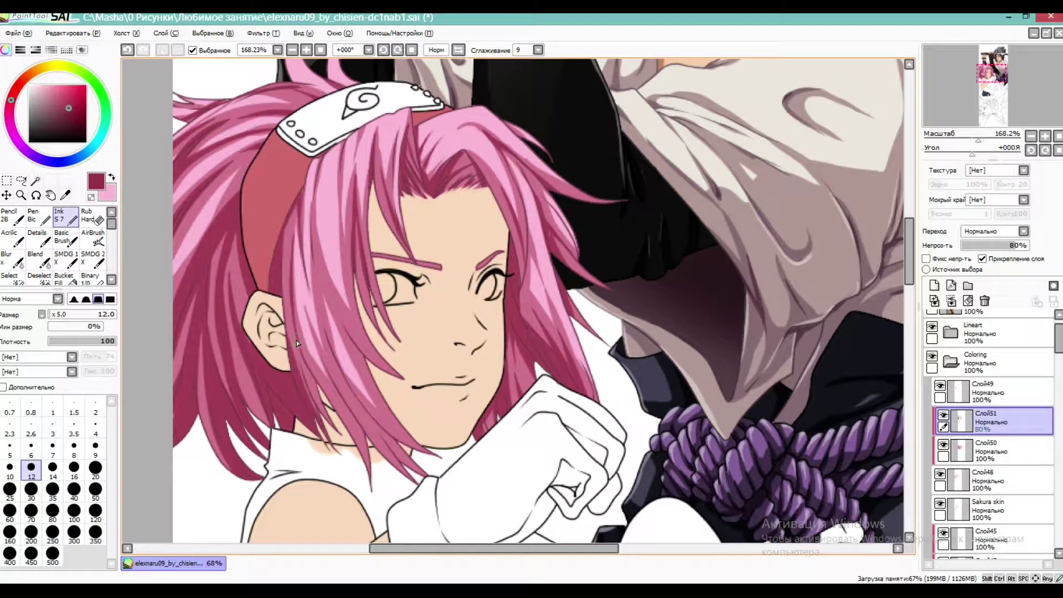
{"action": "key", "text": "ctrl+z"}
{"action": "key", "text": "e"}
{"action": "left_click", "coordinate": [264, 331]}
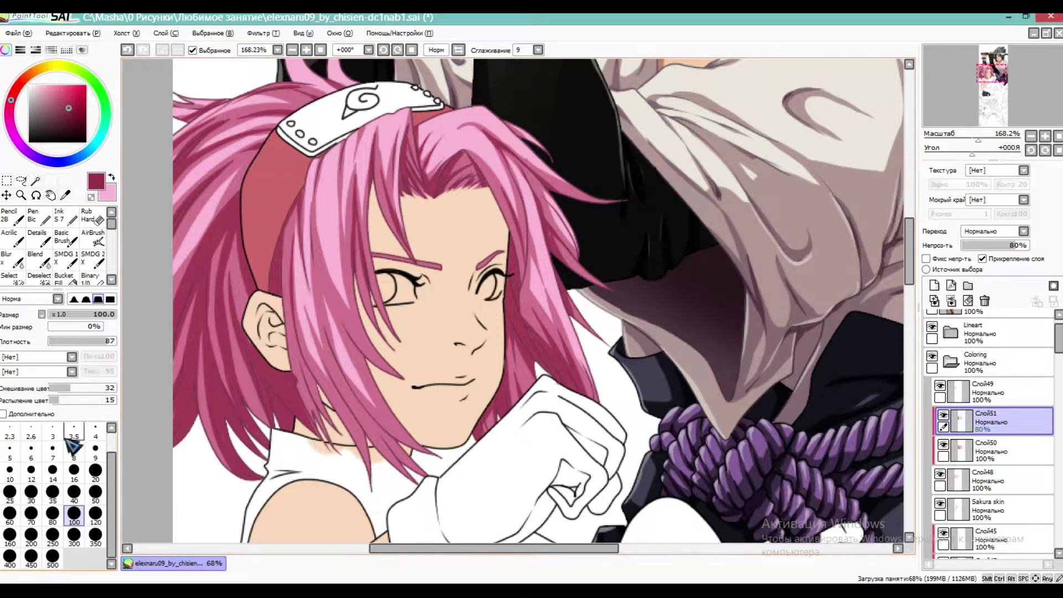
{"action": "left_click", "coordinate": [74, 469]}
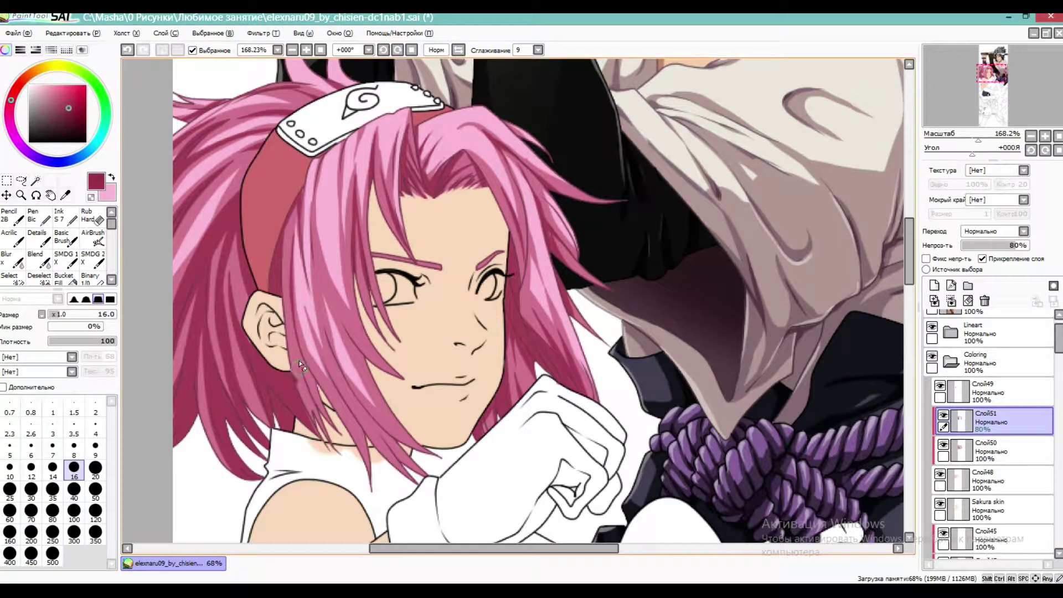
{"action": "key", "text": "e"}
{"action": "left_click_drag", "start_coordinate": [304, 409], "coordinate": [329, 457]}
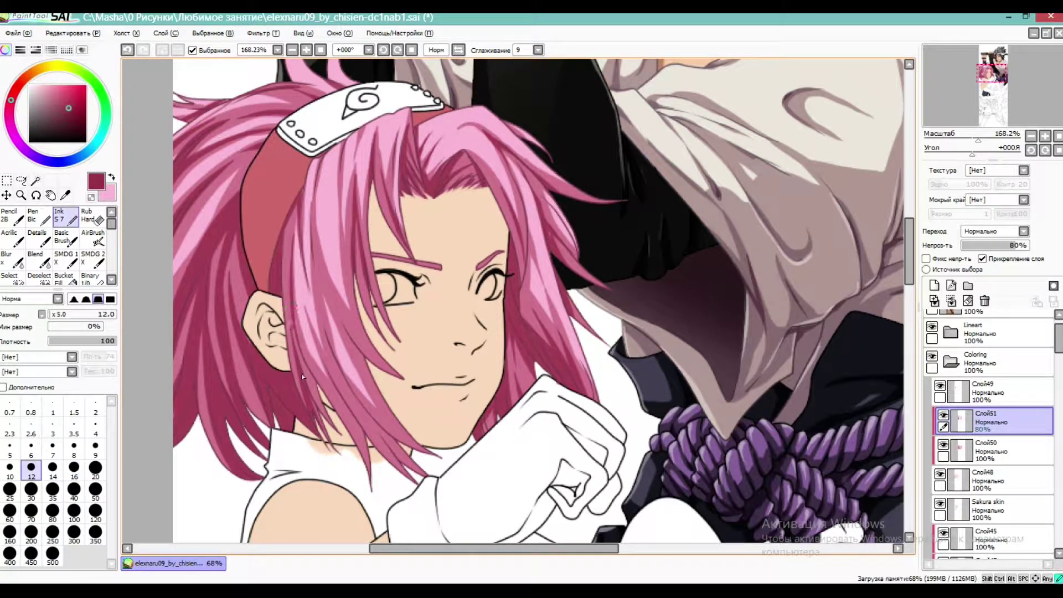
Add thin crimson shadow strands along the long side lock in front of the ear, from the cheek down to its tips
{"action": "left_click_drag", "start_coordinate": [299, 199], "coordinate": [295, 299]}
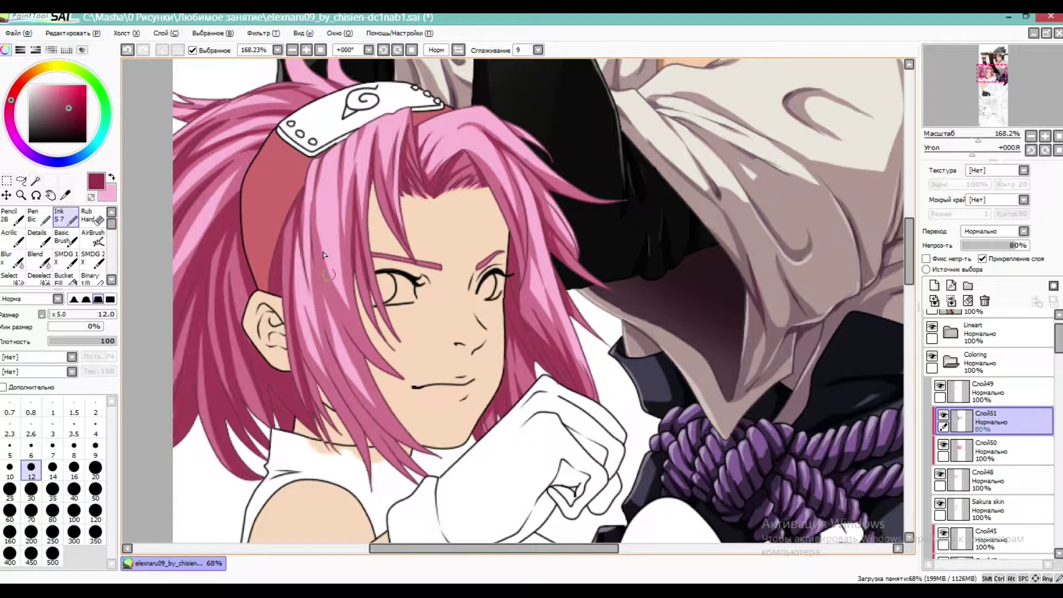
{"action": "left_click_drag", "start_coordinate": [310, 221], "coordinate": [325, 343]}
{"action": "key", "text": "ctrl+z"}
{"action": "left_click_drag", "start_coordinate": [310, 254], "coordinate": [326, 336]}
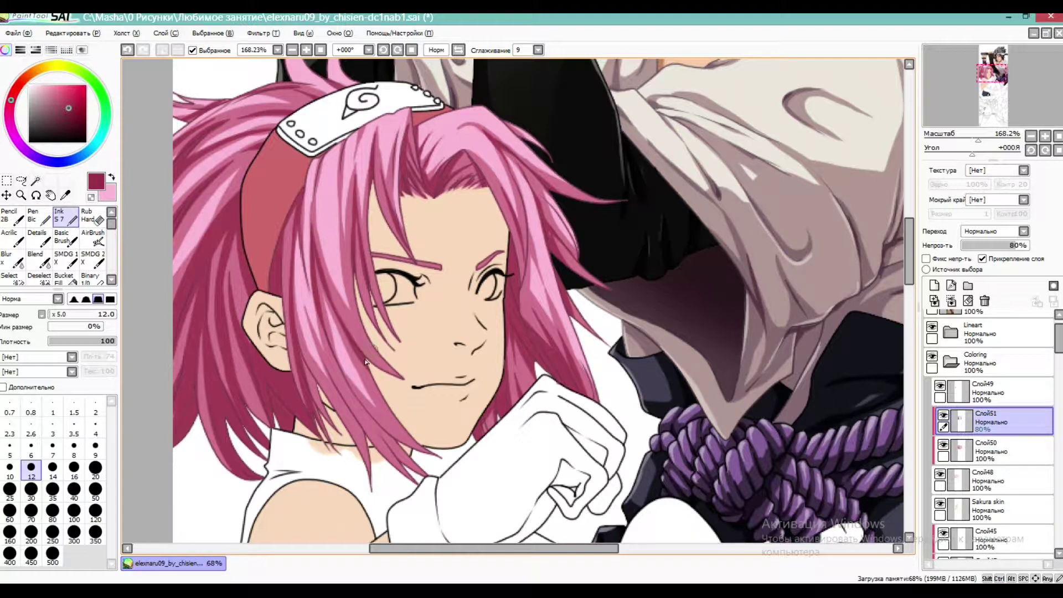
{"action": "left_click_drag", "start_coordinate": [342, 366], "coordinate": [423, 475]}
{"action": "key", "text": "ctrl+z"}
{"action": "mouse_move", "coordinate": [336, 358]}
{"action": "left_mouse_down"}
{"action": "mouse_move", "coordinate": [365, 414]}
{"action": "mouse_move", "coordinate": [425, 481]}
{"action": "left_mouse_up"}
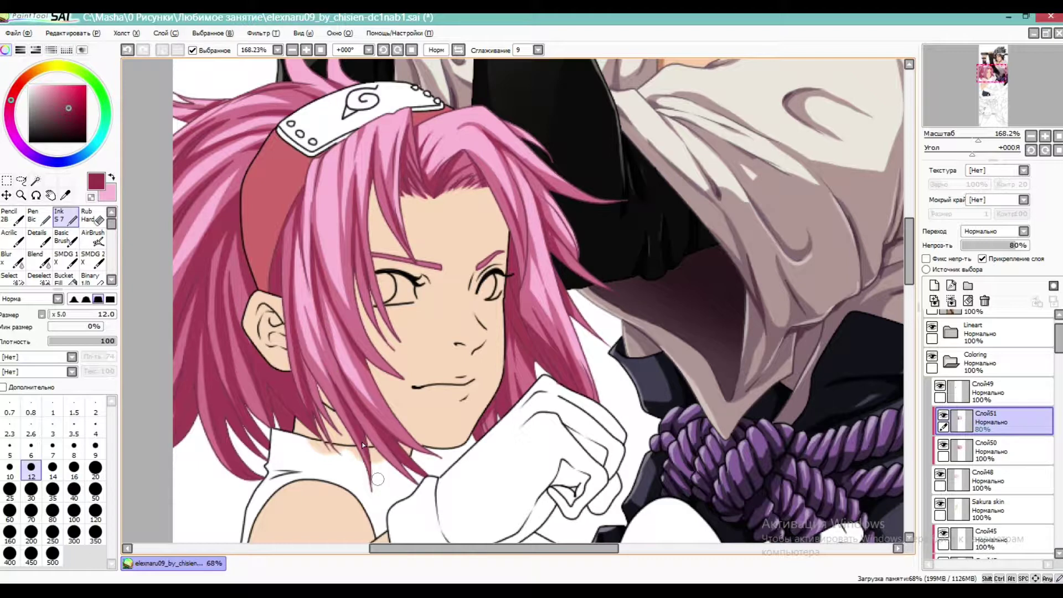
{"action": "key", "text": "ctrl+z"}
{"action": "left_click_drag", "start_coordinate": [313, 326], "coordinate": [361, 435]}
{"action": "left_click_drag", "start_coordinate": [298, 348], "coordinate": [335, 423]}
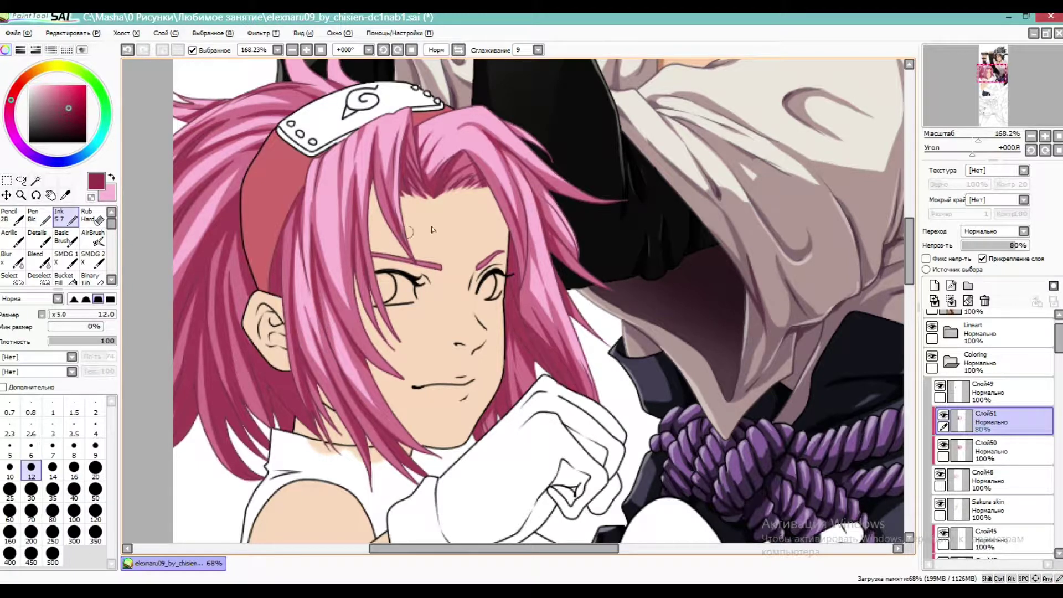
On layer Слой50, shade the two hair tufts above the forehead protector with dark pink sampled from the hair, using the Ink brush at size 12
{"action": "left_click_drag", "start_coordinate": [987, 139], "coordinate": [978, 109]}
{"action": "left_click", "coordinate": [66, 195]}
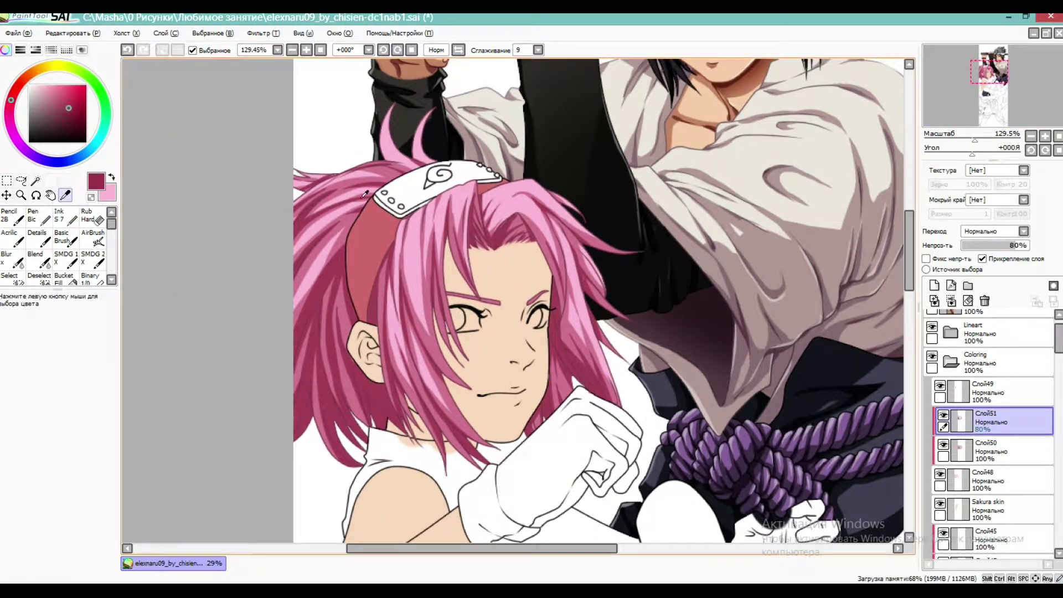
{"action": "left_click", "coordinate": [346, 213]}
{"action": "left_click", "coordinate": [997, 451]}
{"action": "left_click_drag", "start_coordinate": [975, 140], "coordinate": [983, 132]}
{"action": "left_click_drag", "start_coordinate": [961, 114], "coordinate": [979, 123]}
{"action": "left_click", "coordinate": [73, 214]}
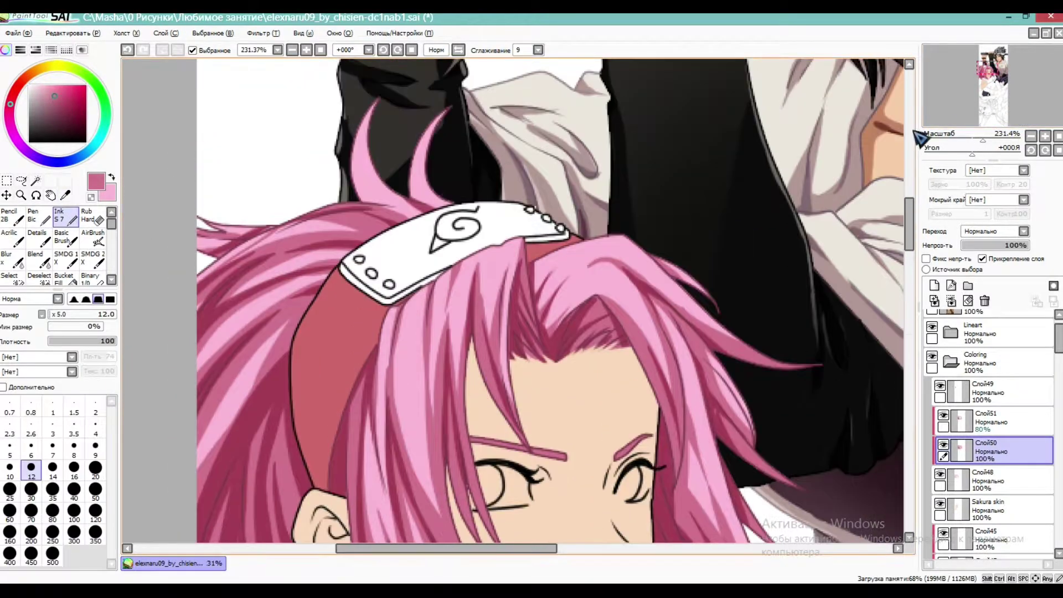
{"action": "left_click_drag", "start_coordinate": [360, 144], "coordinate": [357, 172]}
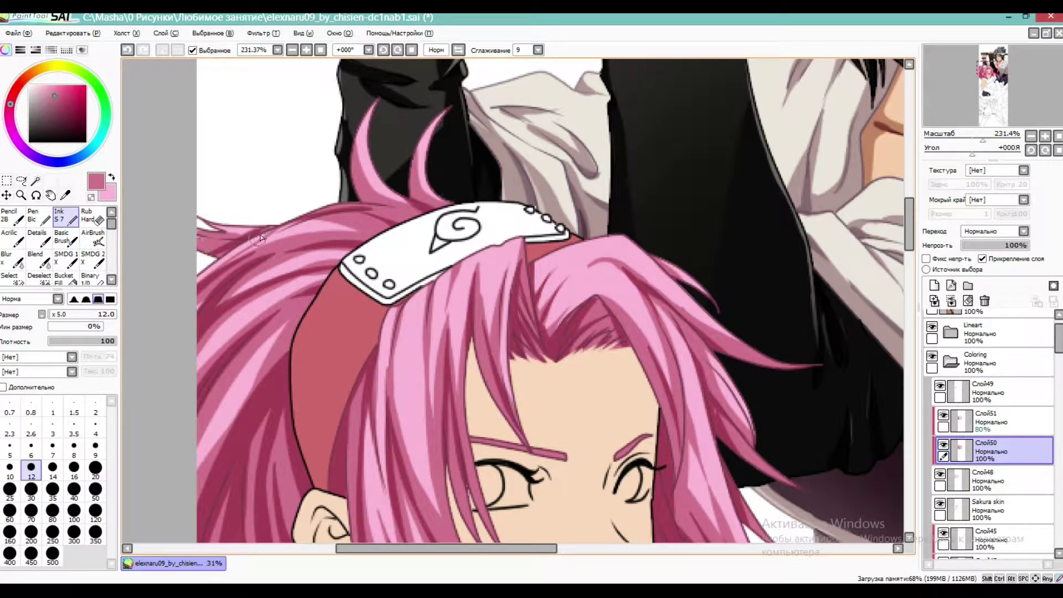
Sample the crimson shadow colour from layer Слой51 at 100% opacity, and return the layer to 80%
{"action": "left_click", "coordinate": [988, 429]}
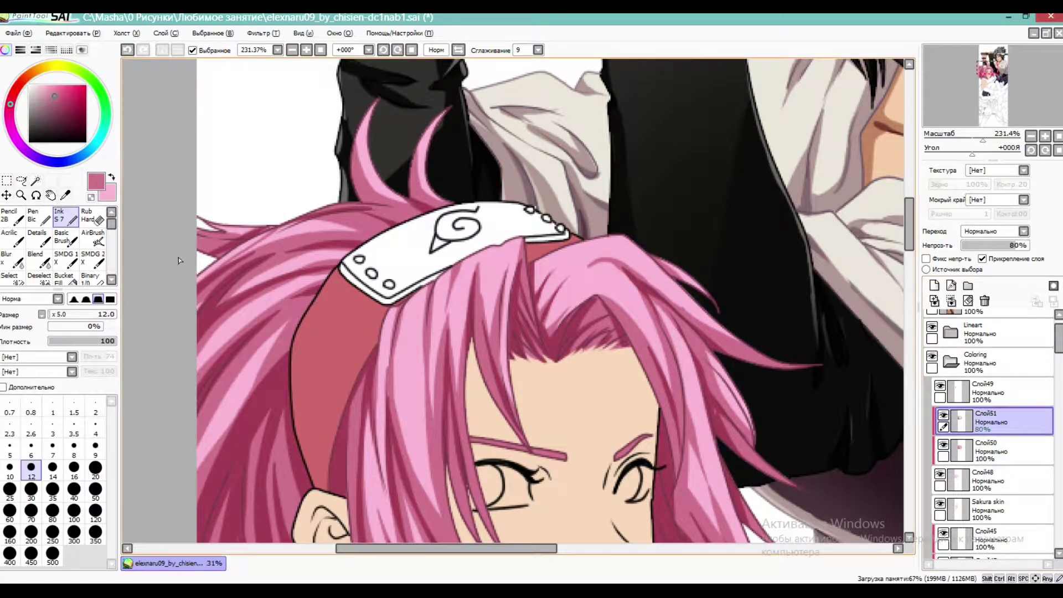
{"action": "left_click_drag", "start_coordinate": [991, 245], "coordinate": [1058, 247]}
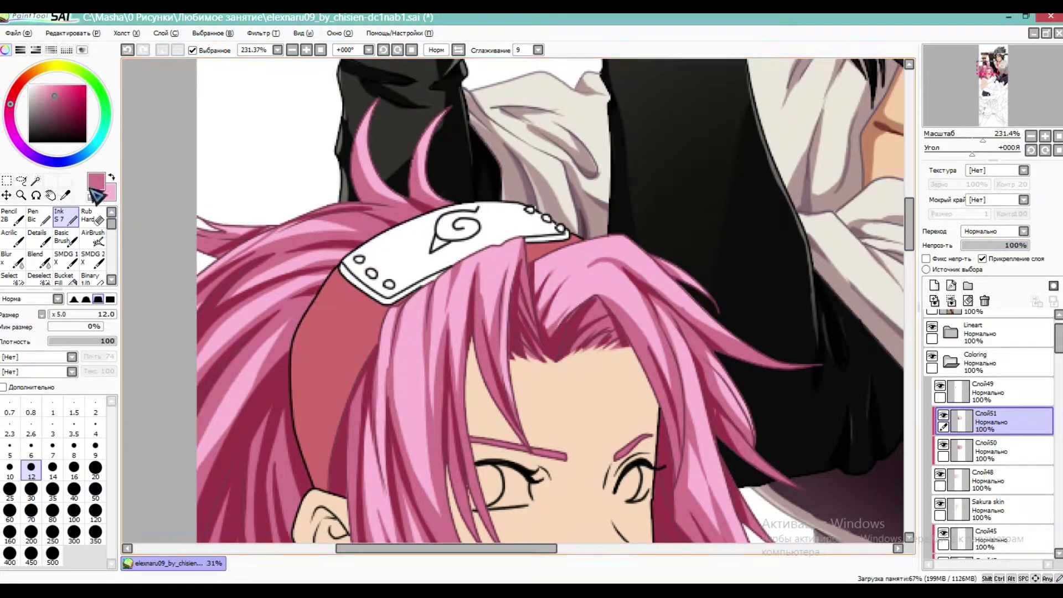
{"action": "left_click", "coordinate": [65, 194]}
{"action": "left_click", "coordinate": [271, 375]}
{"action": "left_click", "coordinate": [1015, 246]}
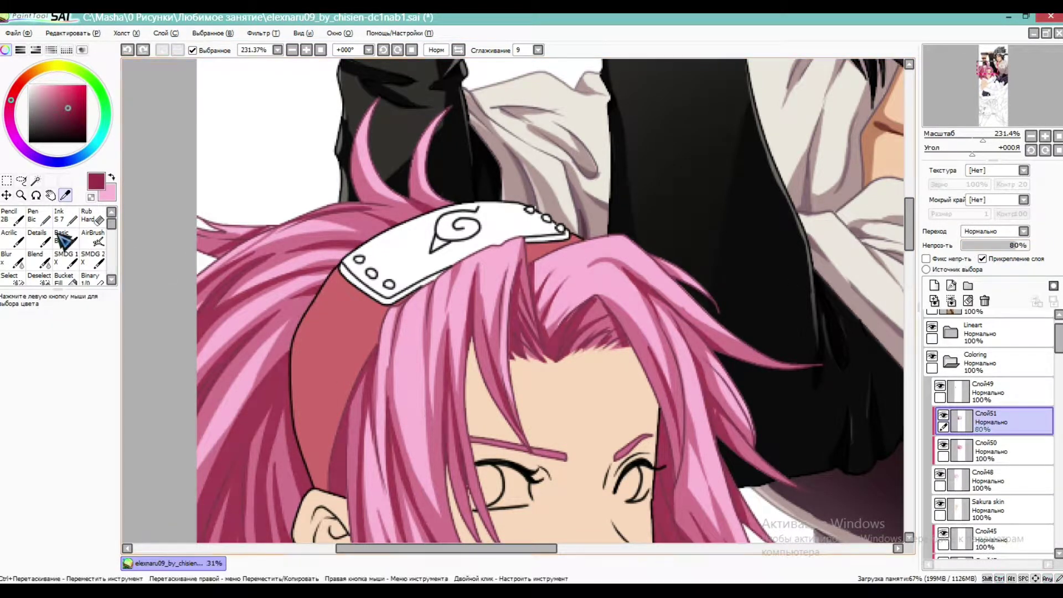
Shade the loose strands at the ponytail's upper outer edge in crimson, refine them with the eraser at size 8, and set Слой51 to 76% opacity
{"action": "left_click", "coordinate": [63, 221]}
{"action": "left_click_drag", "start_coordinate": [190, 244], "coordinate": [220, 256]}
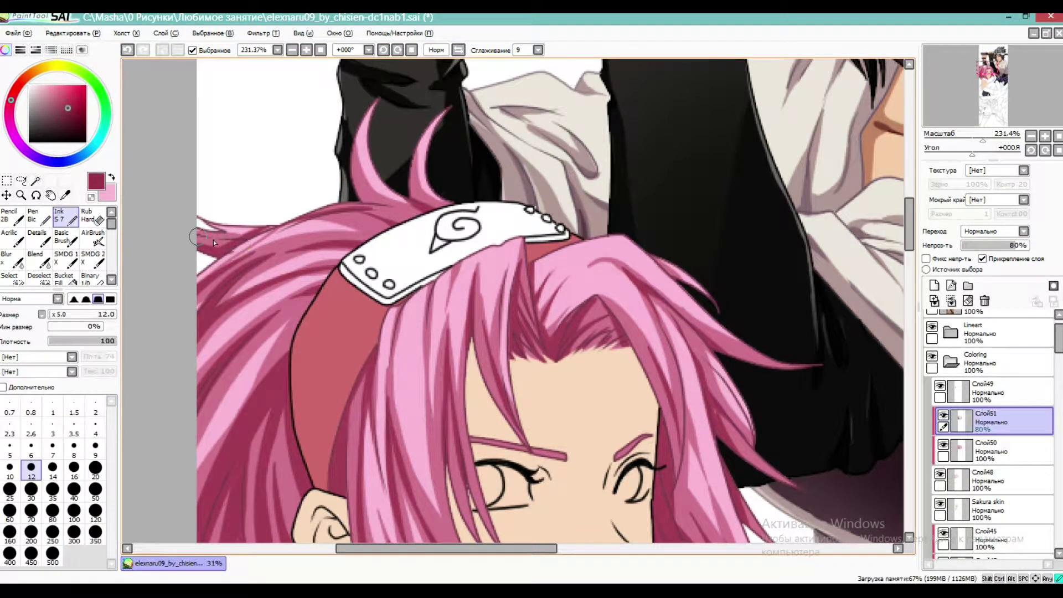
{"action": "key", "text": "e"}
{"action": "left_click", "coordinate": [73, 449]}
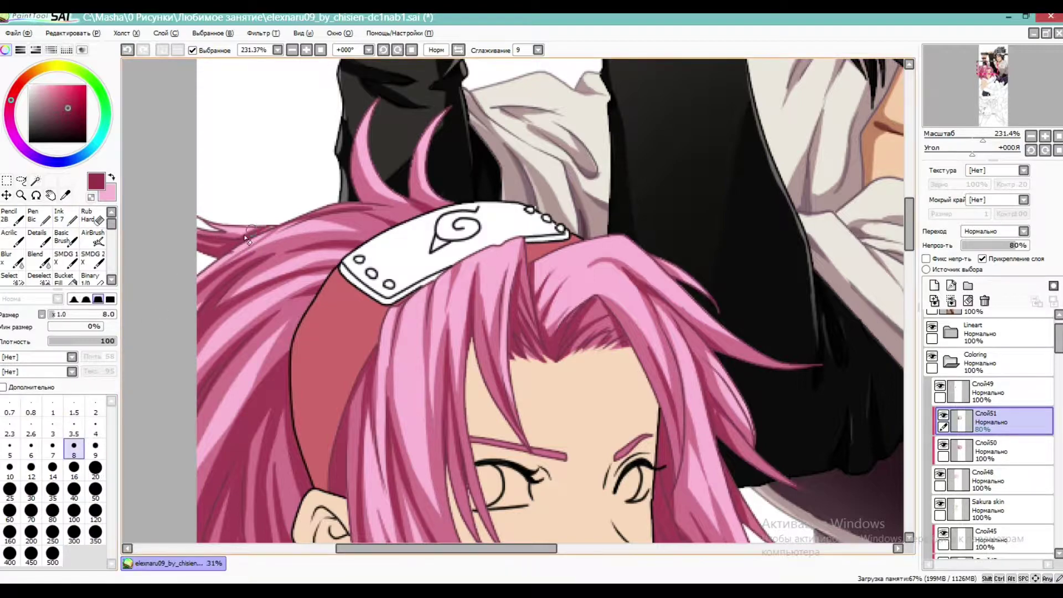
{"action": "mouse_move", "coordinate": [982, 136]}
{"action": "left_mouse_down"}
{"action": "mouse_move", "coordinate": [963, 135]}
{"action": "mouse_move", "coordinate": [972, 135]}
{"action": "left_mouse_up"}
{"action": "mouse_move", "coordinate": [1013, 244]}
{"action": "left_mouse_down"}
{"action": "mouse_move", "coordinate": [1005, 241]}
{"action": "mouse_move", "coordinate": [1014, 243]}
{"action": "left_mouse_up"}
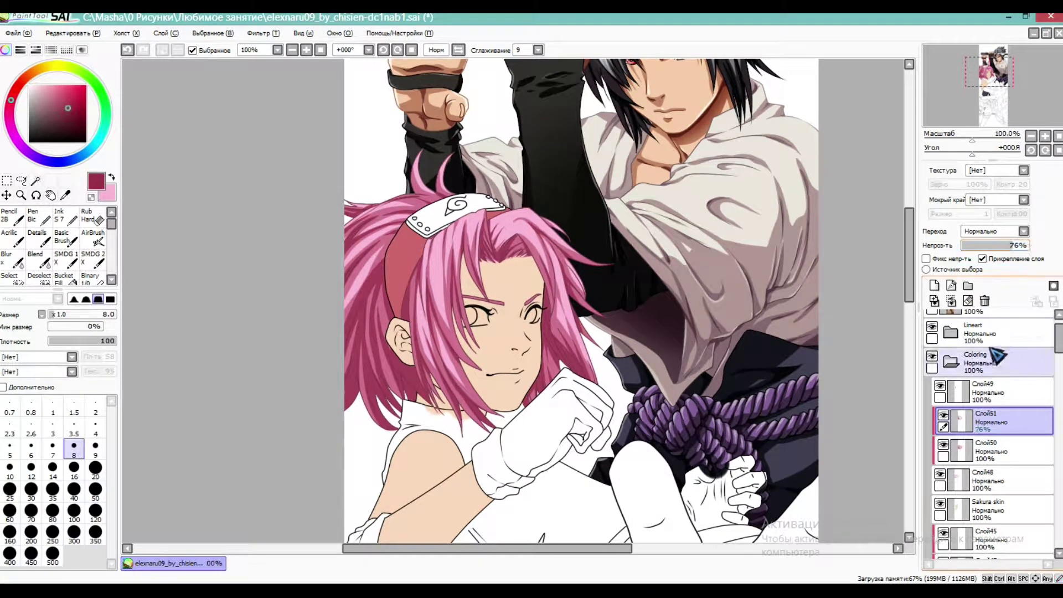
Recolour the hair outlines on the vector layer Sakura in the Lineart folder to dark maroon with the Color tool
{"action": "left_click", "coordinate": [950, 333]}
{"action": "left_click_drag", "start_coordinate": [1058, 335], "coordinate": [1059, 360]}
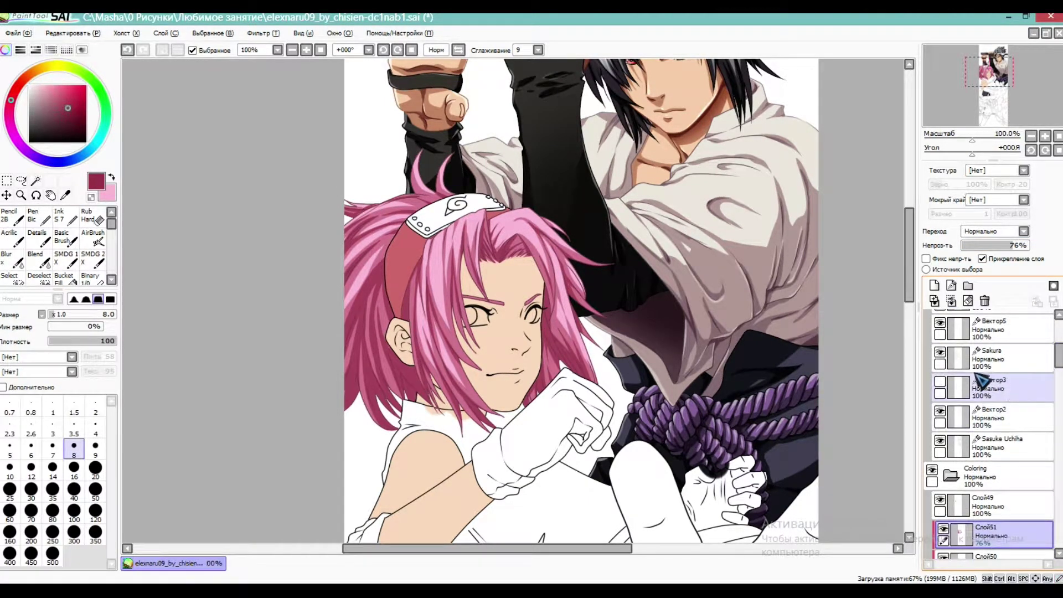
{"action": "left_click", "coordinate": [991, 358]}
{"action": "left_click", "coordinate": [93, 221]}
{"action": "left_click_drag", "start_coordinate": [111, 226], "coordinate": [110, 220]}
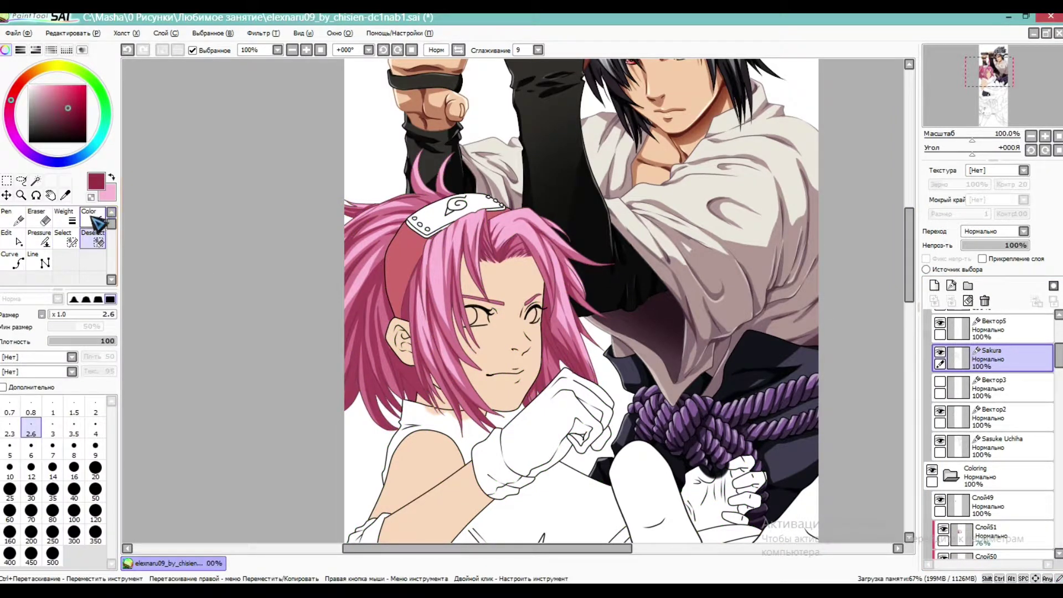
{"action": "left_click", "coordinate": [92, 218]}
{"action": "left_click_drag", "start_coordinate": [973, 138], "coordinate": [979, 138]}
{"action": "left_click_drag", "start_coordinate": [990, 91], "coordinate": [990, 93]}
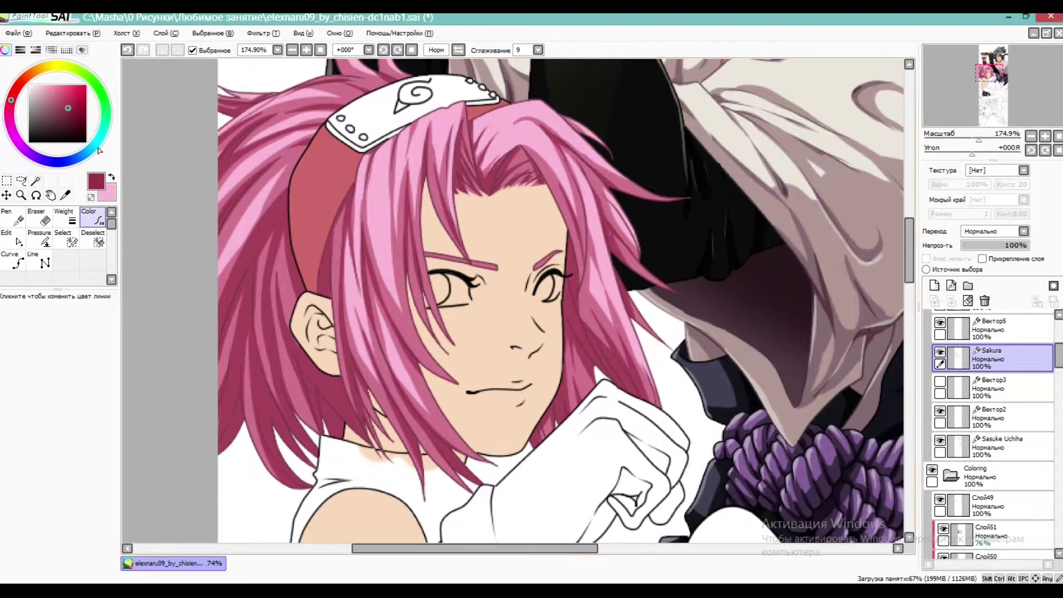
{"action": "left_click_drag", "start_coordinate": [74, 115], "coordinate": [74, 124]}
{"action": "left_click", "coordinate": [11, 102]}
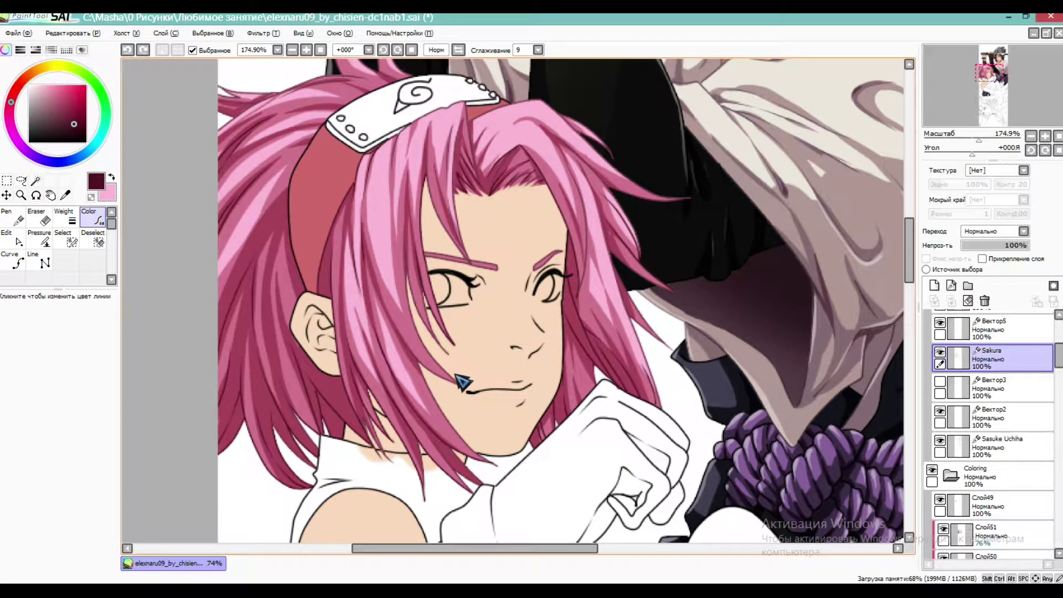
{"action": "left_click", "coordinate": [450, 471]}
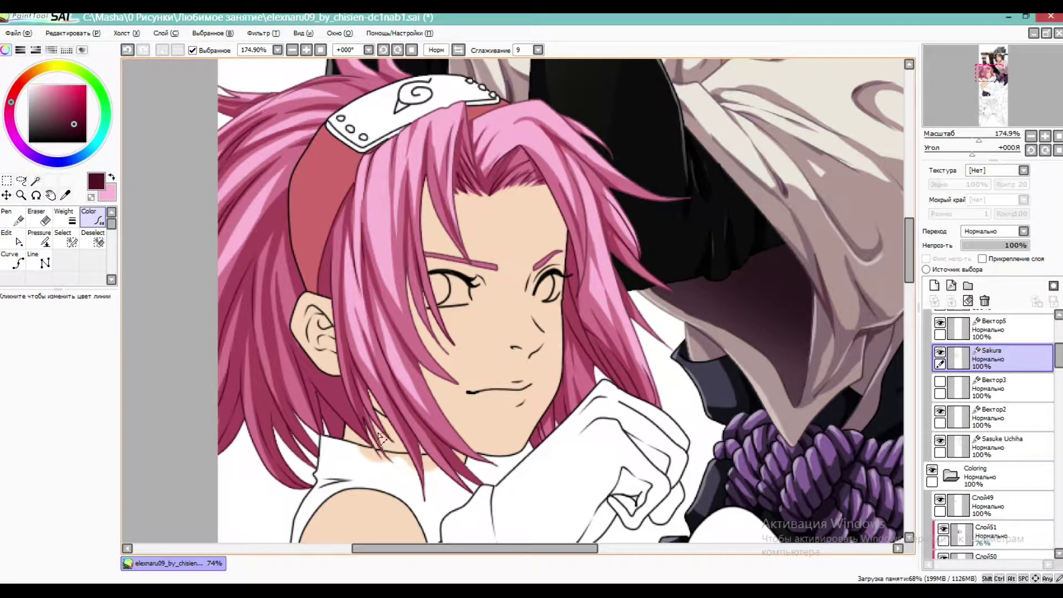
Recolour hair lines on the Sakura line layer in a lighter crimson, and collapse the Lineart folder
{"action": "left_click_drag", "start_coordinate": [972, 123], "coordinate": [970, 121]}
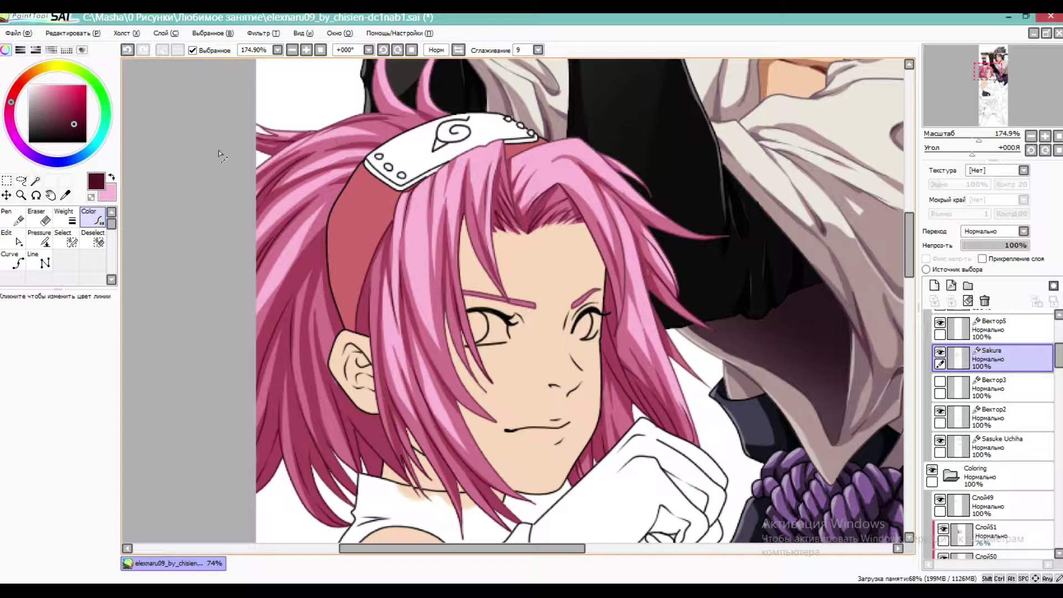
{"action": "left_click", "coordinate": [67, 111]}
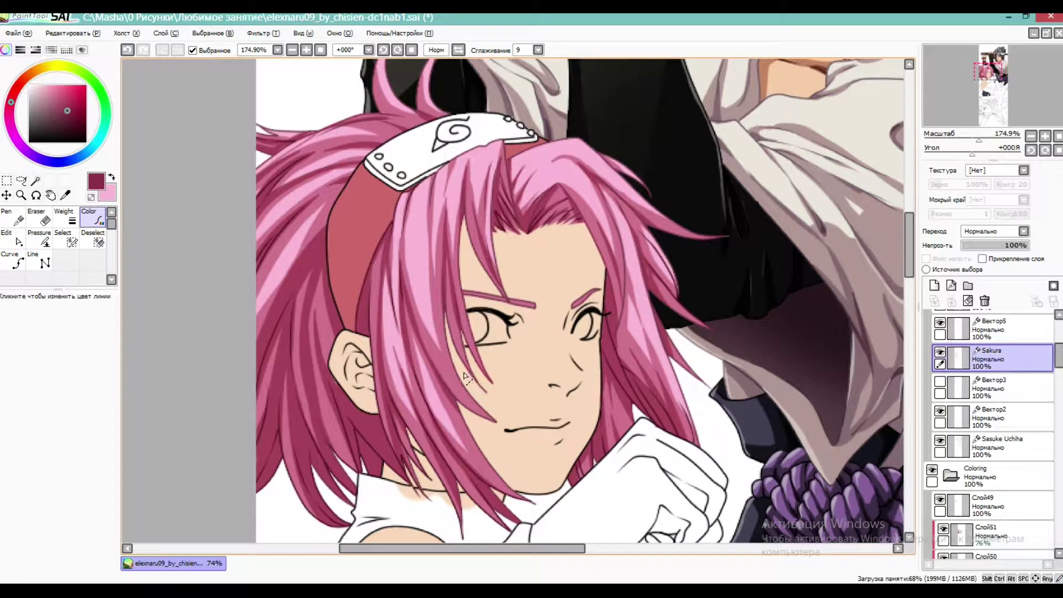
{"action": "left_click_drag", "start_coordinate": [994, 110], "coordinate": [996, 115]}
{"action": "left_click_drag", "start_coordinate": [1057, 365], "coordinate": [1056, 342]}
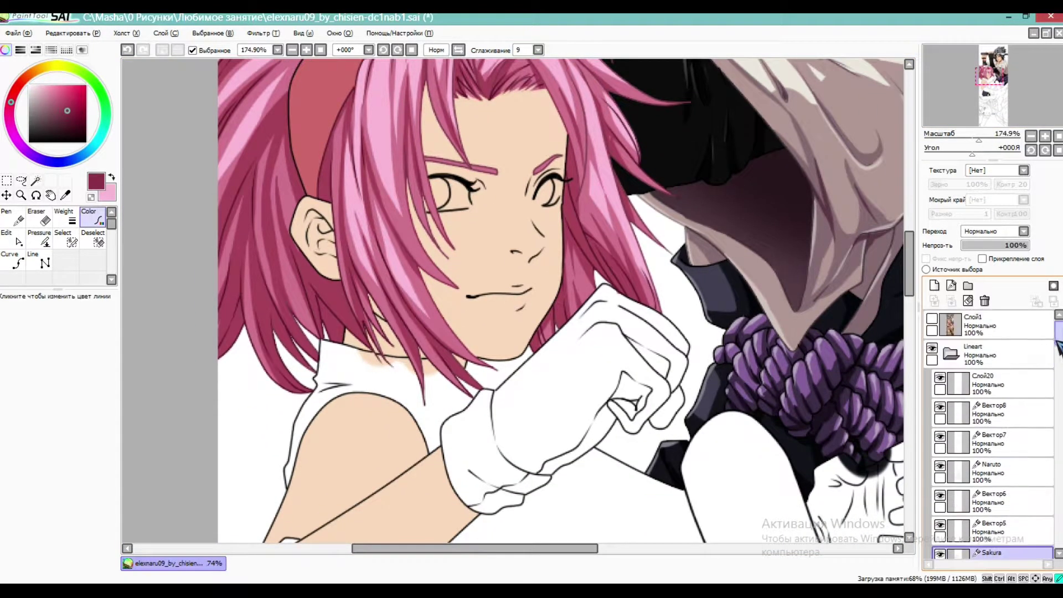
{"action": "left_click", "coordinate": [953, 351]}
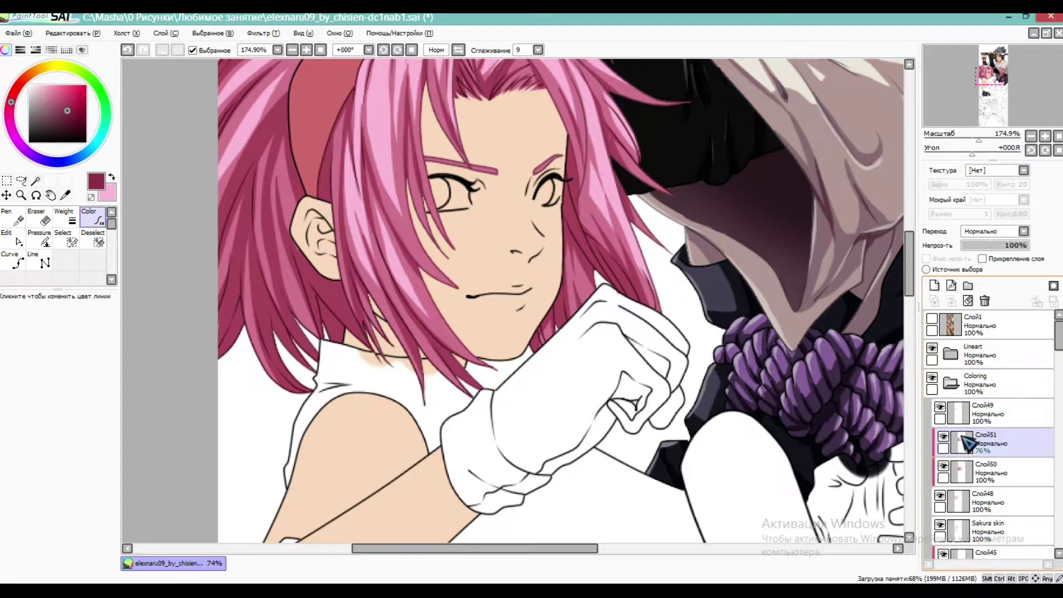
Create a layer clipped above Слой51 with the blending mode Сложение
{"action": "left_click", "coordinate": [935, 285]}
{"action": "left_click", "coordinate": [982, 259]}
{"action": "left_click", "coordinate": [1023, 231]}
{"action": "left_click", "coordinate": [979, 247]}
{"action": "left_click_drag", "start_coordinate": [986, 115], "coordinate": [985, 111]}
{"action": "left_click", "coordinate": [991, 231]}
{"action": "left_click", "coordinate": [984, 287]}
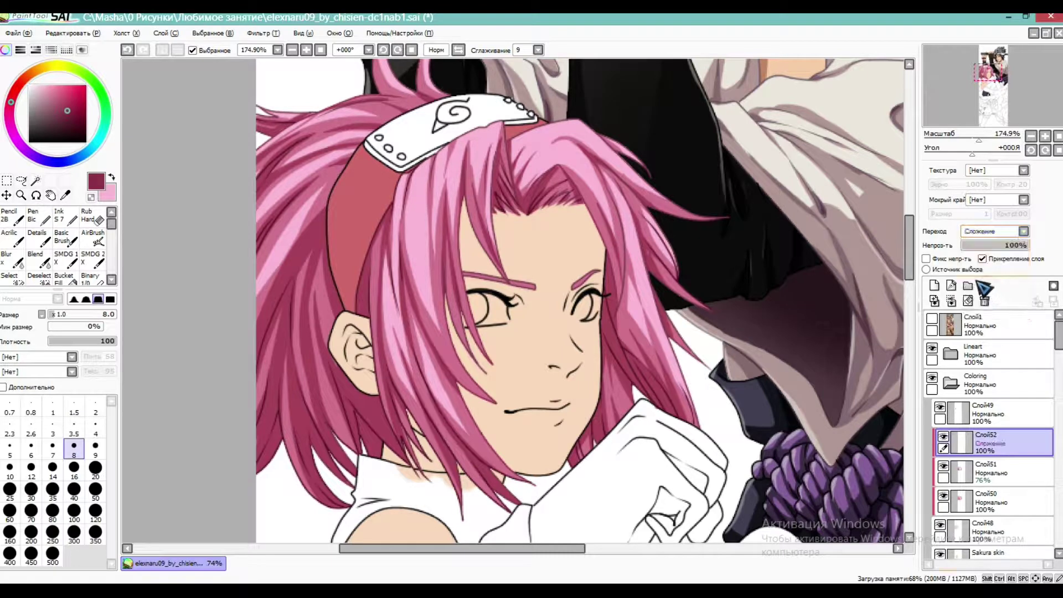
Try a greyish-pink highlight on the near front lock with the Ink brush at size 7, and delete the highlight layer
{"action": "left_click", "coordinate": [111, 177]}
{"action": "left_click", "coordinate": [18, 85]}
{"action": "left_click", "coordinate": [42, 102]}
{"action": "left_click", "coordinate": [66, 217]}
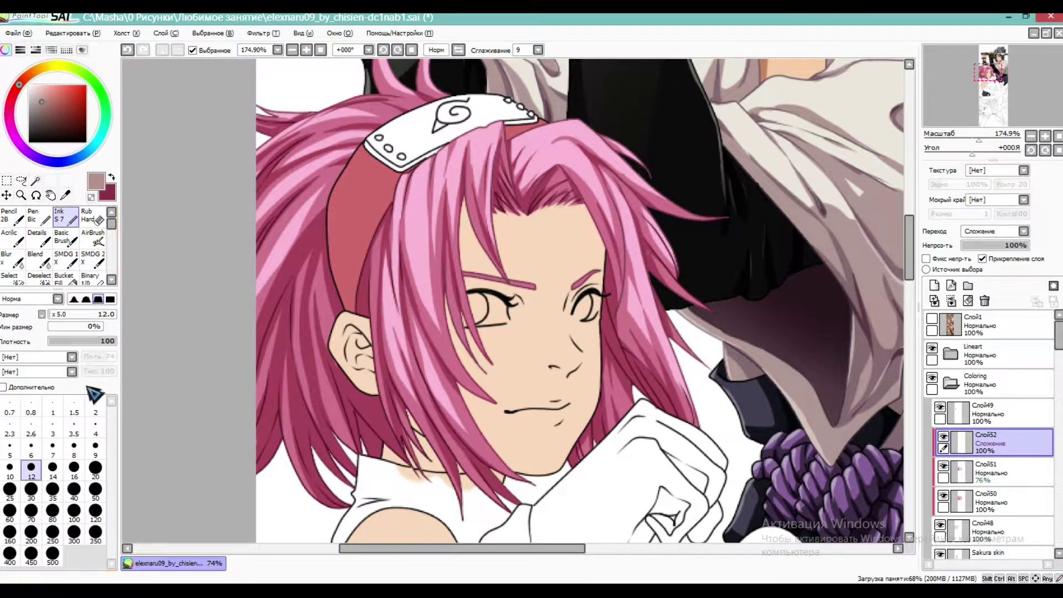
{"action": "left_click", "coordinate": [53, 445]}
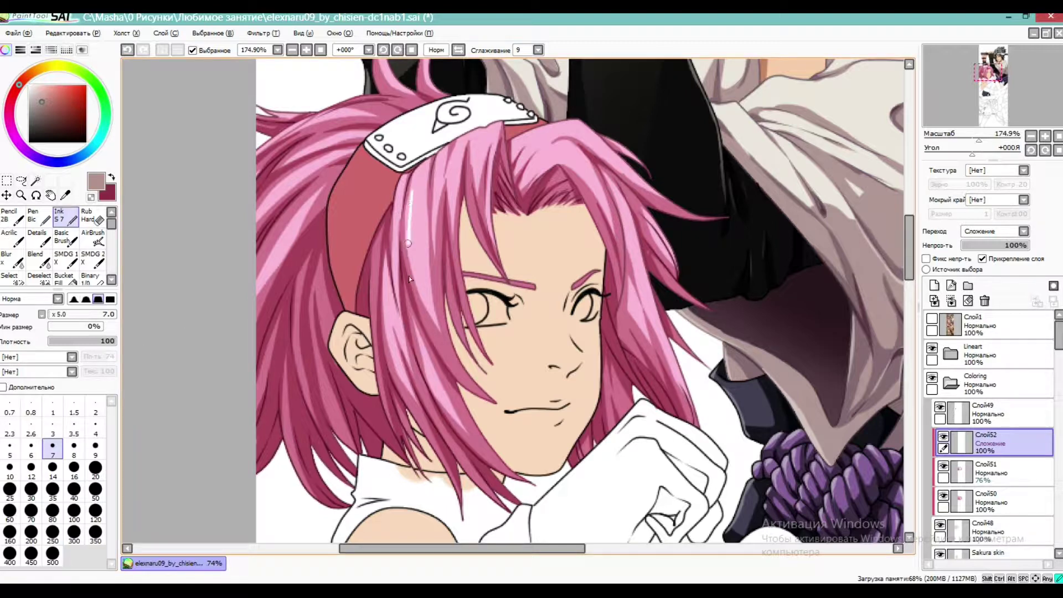
{"action": "mouse_move", "coordinate": [1010, 245]}
{"action": "left_mouse_down"}
{"action": "mouse_move", "coordinate": [980, 244]}
{"action": "mouse_move", "coordinate": [994, 245]}
{"action": "left_mouse_up"}
{"action": "left_click", "coordinate": [984, 299]}
Create a new clipped highlight layer above Слой51 with the blending mode Сложение and 50% opacity
{"action": "left_click", "coordinate": [933, 284]}
{"action": "left_click", "coordinate": [997, 258]}
{"action": "left_click", "coordinate": [996, 234]}
{"action": "left_click", "coordinate": [988, 276]}
{"action": "left_click", "coordinate": [998, 232]}
{"action": "left_click", "coordinate": [987, 282]}
{"action": "left_click_drag", "start_coordinate": [982, 245], "coordinate": [975, 245]}
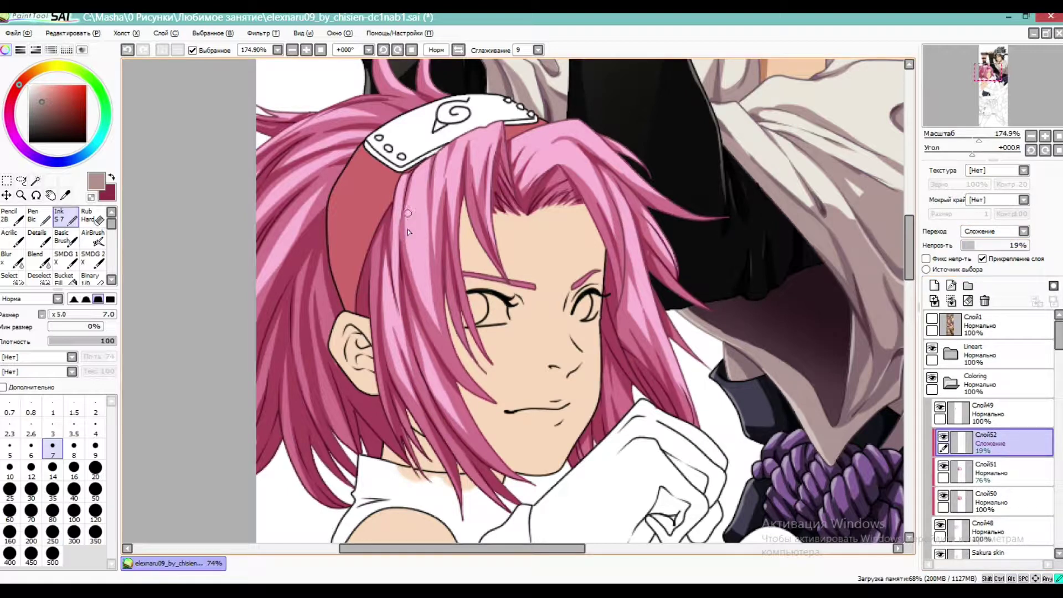
{"action": "left_click", "coordinate": [995, 246]}
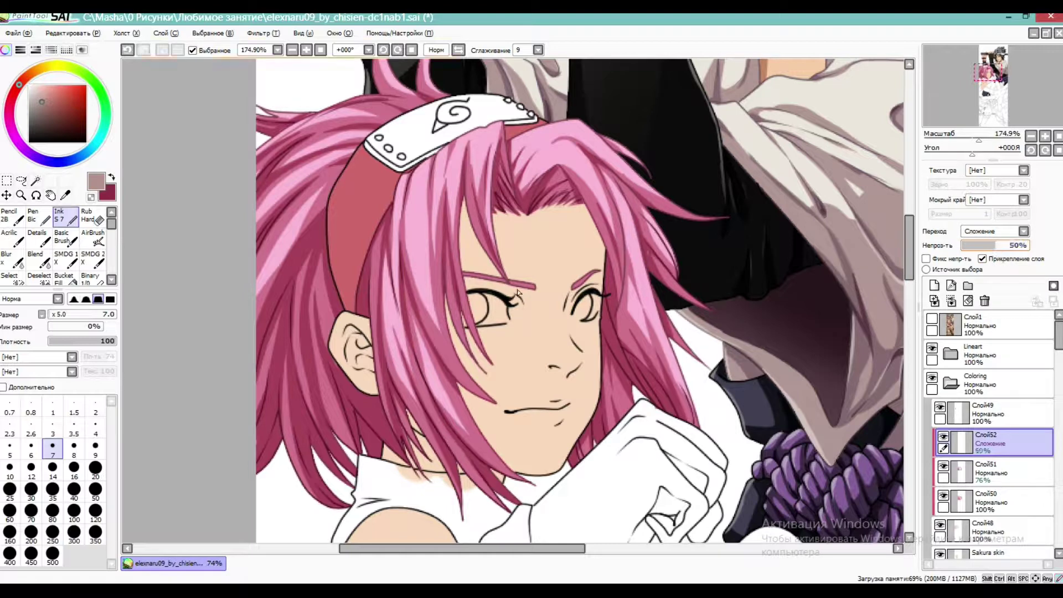
Try highlight strokes on the near front lock in greyish pink and in a darker reddish brown
{"action": "left_click_drag", "start_coordinate": [410, 209], "coordinate": [419, 283]}
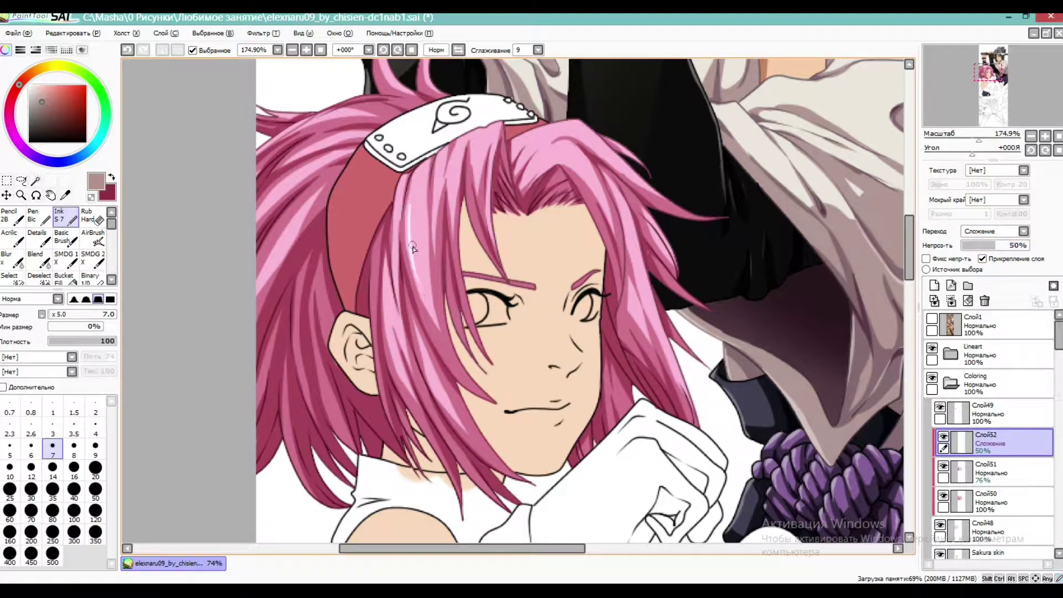
{"action": "key", "text": "ctrl+z"}
{"action": "left_click", "coordinate": [54, 105]}
{"action": "left_click_drag", "start_coordinate": [408, 204], "coordinate": [420, 281]}
{"action": "key", "text": "ctrl+z"}
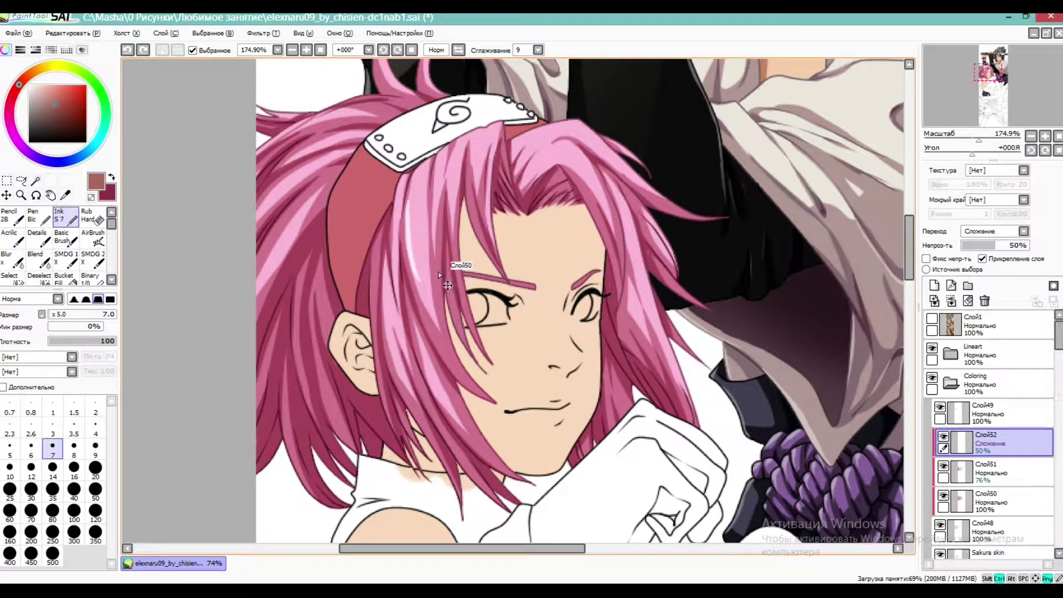
Paint thin vertical highlights on the near front lock beside the headband in dusty pink with the Ink brush at size 7
{"action": "left_click", "coordinate": [16, 90]}
{"action": "left_click", "coordinate": [53, 95]}
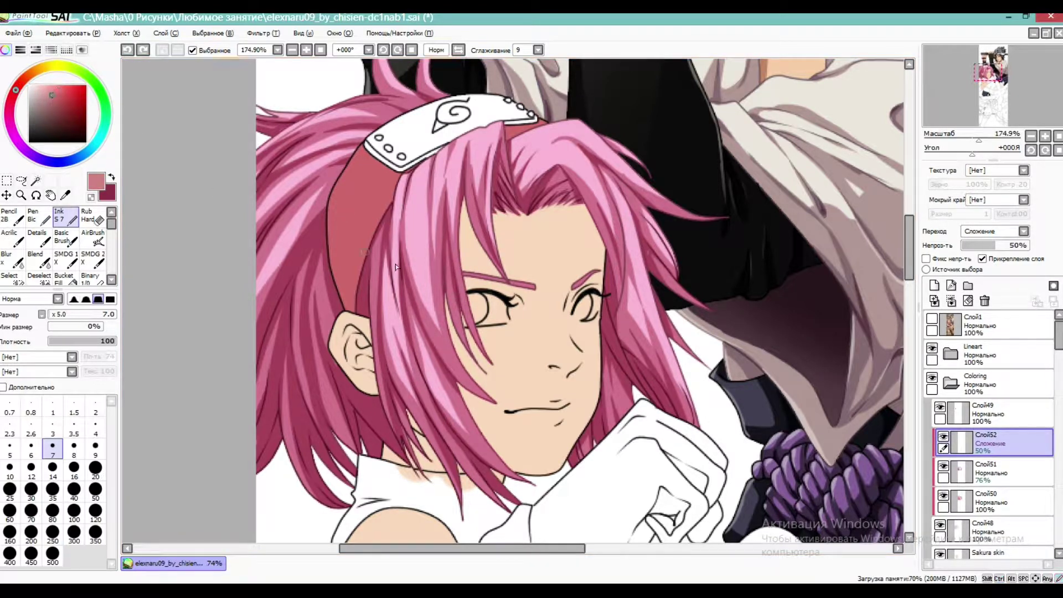
{"action": "left_click_drag", "start_coordinate": [409, 206], "coordinate": [419, 282]}
{"action": "left_click_drag", "start_coordinate": [418, 224], "coordinate": [427, 280]}
{"action": "left_click_drag", "start_coordinate": [425, 243], "coordinate": [426, 282]}
{"action": "left_click_drag", "start_coordinate": [393, 222], "coordinate": [391, 310]}
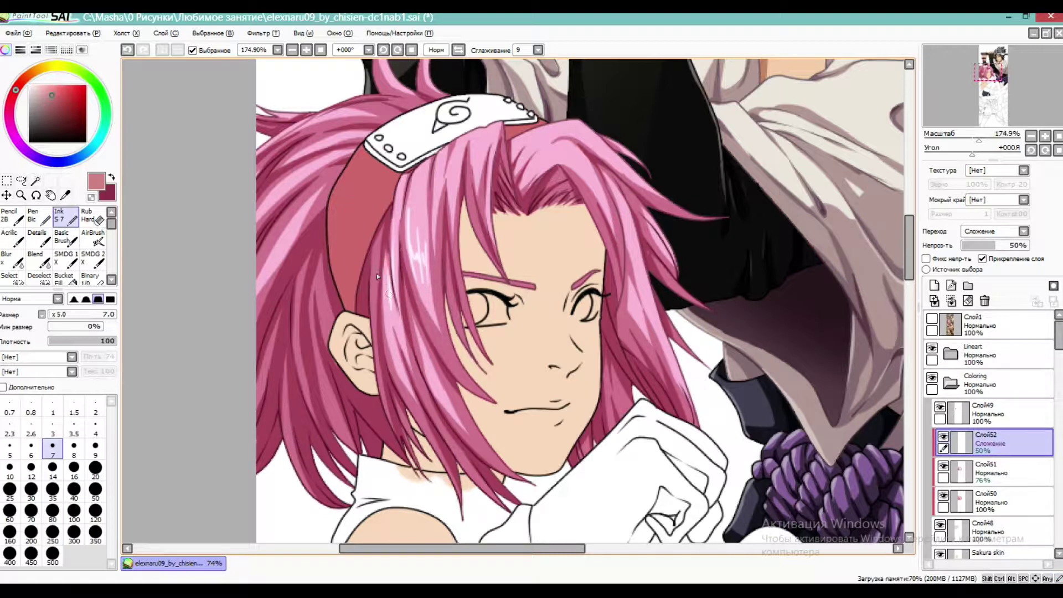
Paint fine dusty-pink highlights across the ponytail strands and along the upper front locks below the forehead protector
{"action": "left_click_drag", "start_coordinate": [347, 132], "coordinate": [322, 155]}
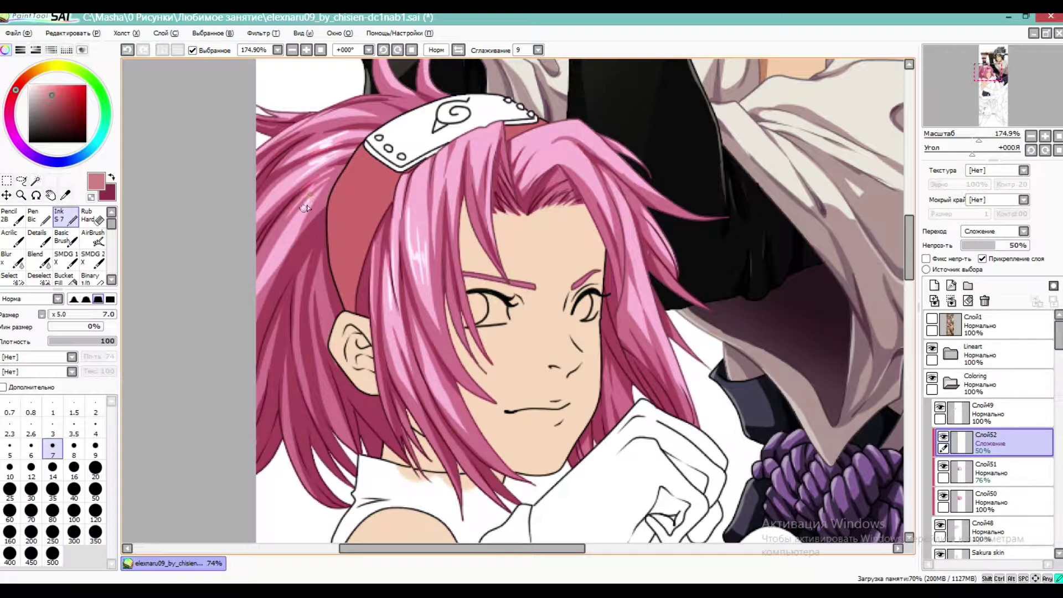
{"action": "key", "text": "ctrl+z"}
{"action": "left_click_drag", "start_coordinate": [341, 165], "coordinate": [303, 191]}
{"action": "key", "text": "ctrl+z"}
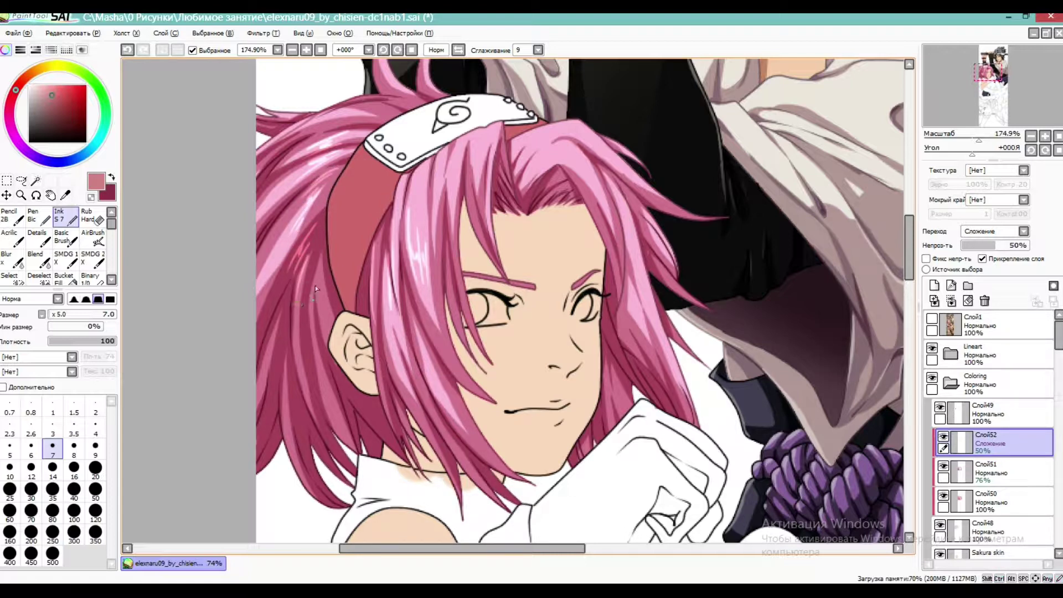
{"action": "left_click_drag", "start_coordinate": [318, 275], "coordinate": [324, 314]}
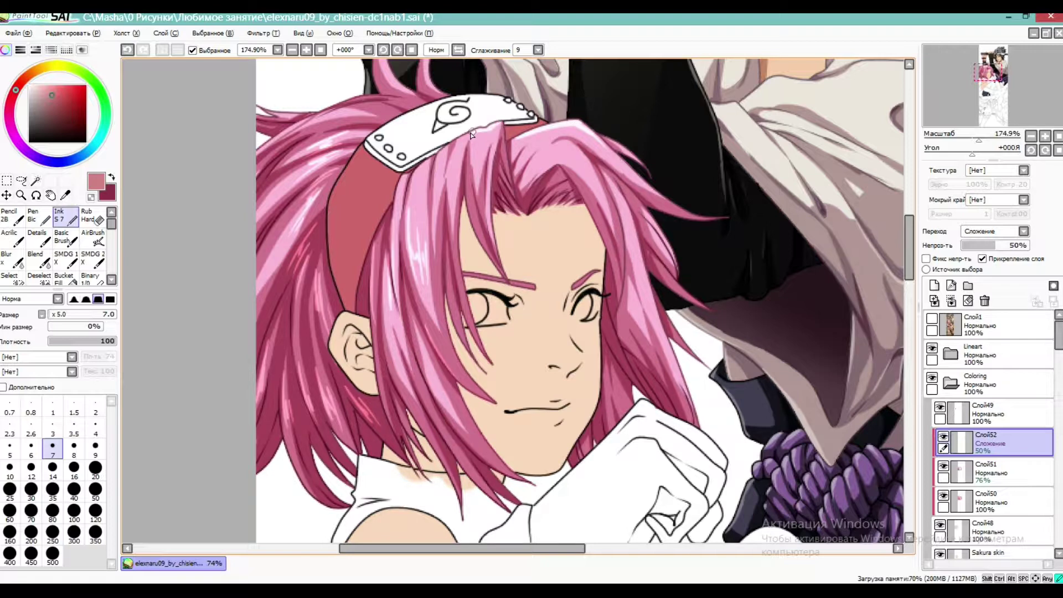
{"action": "mouse_move", "coordinate": [432, 161]}
{"action": "left_mouse_down"}
{"action": "mouse_move", "coordinate": [399, 184]}
{"action": "mouse_move", "coordinate": [389, 238]}
{"action": "left_mouse_up"}
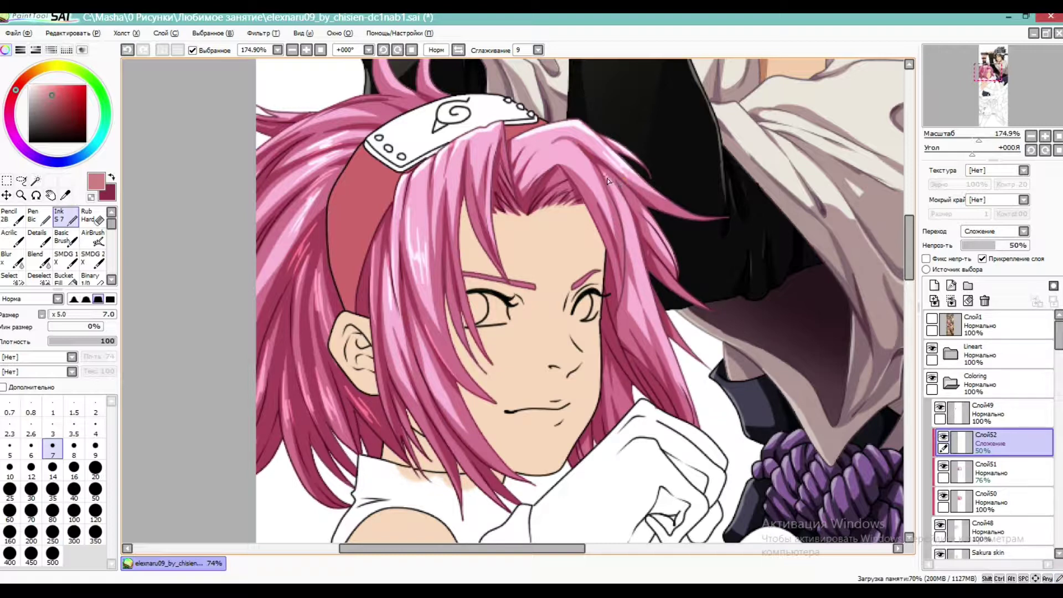
Add fine dusty-pink highlights to the bangs, the crown behind the forehead protector and the small upright hair spikes
{"action": "left_click_drag", "start_coordinate": [585, 172], "coordinate": [603, 220]}
{"action": "left_click_drag", "start_coordinate": [464, 176], "coordinate": [488, 249]}
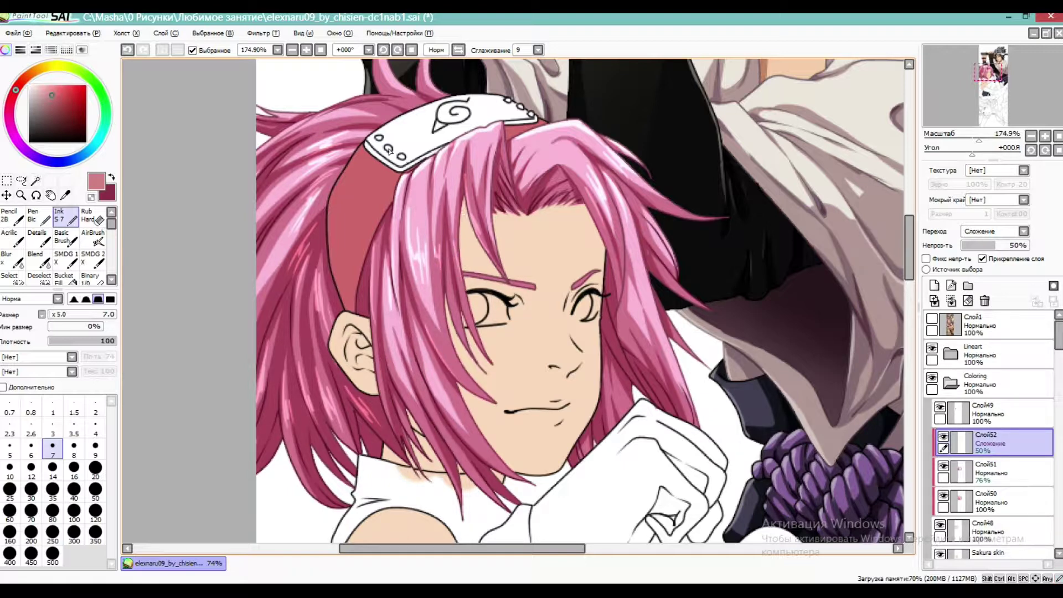
{"action": "mouse_move", "coordinate": [339, 113]}
{"action": "left_mouse_down"}
{"action": "mouse_move", "coordinate": [386, 112]}
{"action": "mouse_move", "coordinate": [387, 112]}
{"action": "left_mouse_up"}
{"action": "left_click", "coordinate": [988, 68]}
{"action": "mouse_move", "coordinate": [410, 119]}
{"action": "left_mouse_down"}
{"action": "mouse_move", "coordinate": [423, 180]}
{"action": "mouse_move", "coordinate": [408, 163]}
{"action": "mouse_move", "coordinate": [420, 187]}
{"action": "left_mouse_up"}
{"action": "left_click_drag", "start_coordinate": [453, 142], "coordinate": [446, 176]}
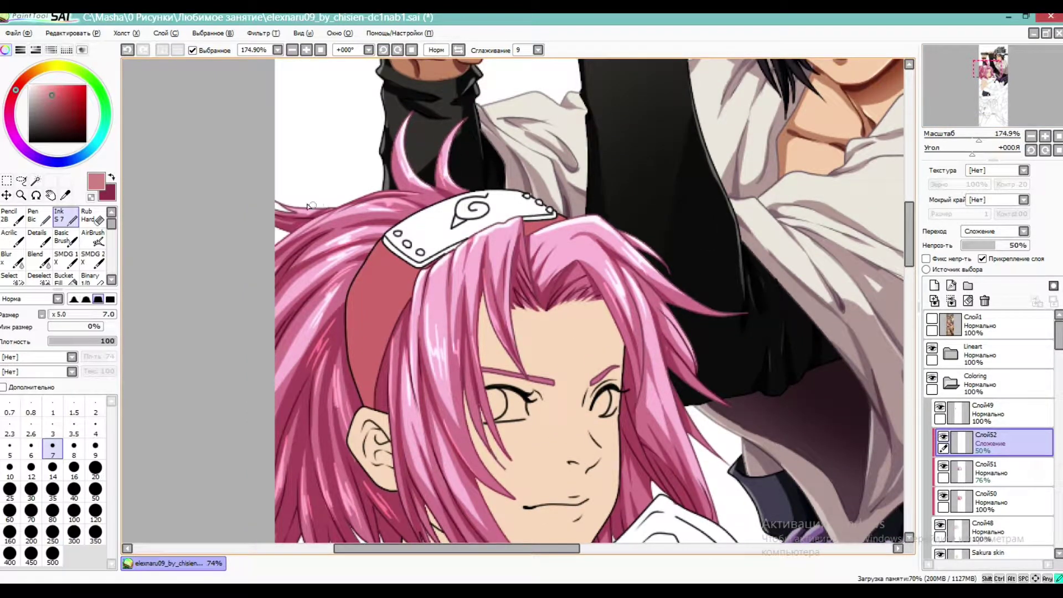
{"action": "left_click_drag", "start_coordinate": [325, 207], "coordinate": [275, 203]}
Paint thin dusty-pink highlights along the far side lock beside the cheek and its outward-flicking tips
{"action": "left_click_drag", "start_coordinate": [629, 286], "coordinate": [590, 171]}
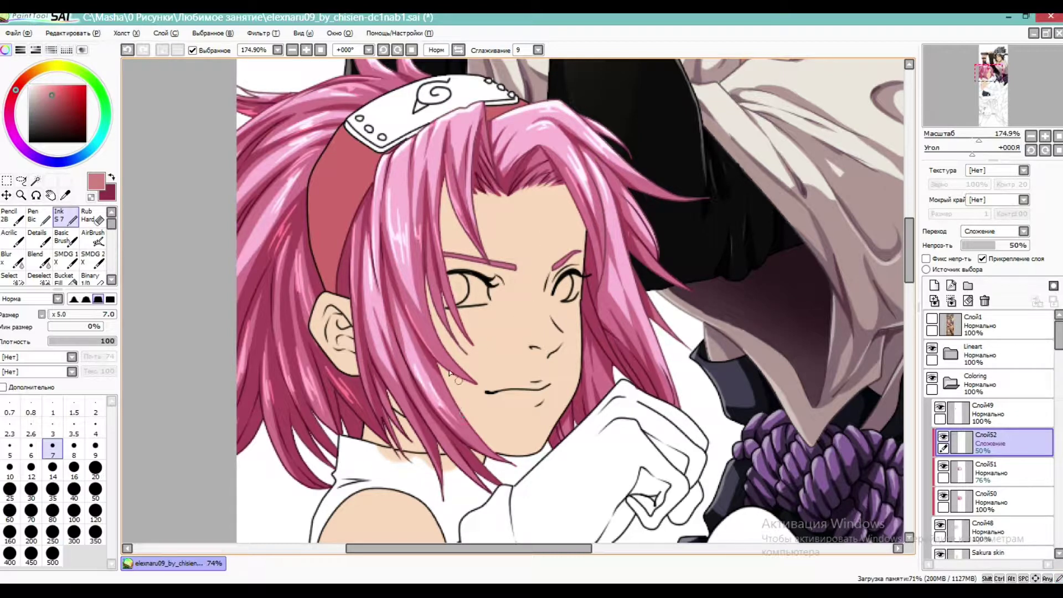
{"action": "left_click_drag", "start_coordinate": [648, 322], "coordinate": [675, 391]}
{"action": "left_click_drag", "start_coordinate": [591, 305], "coordinate": [618, 361]}
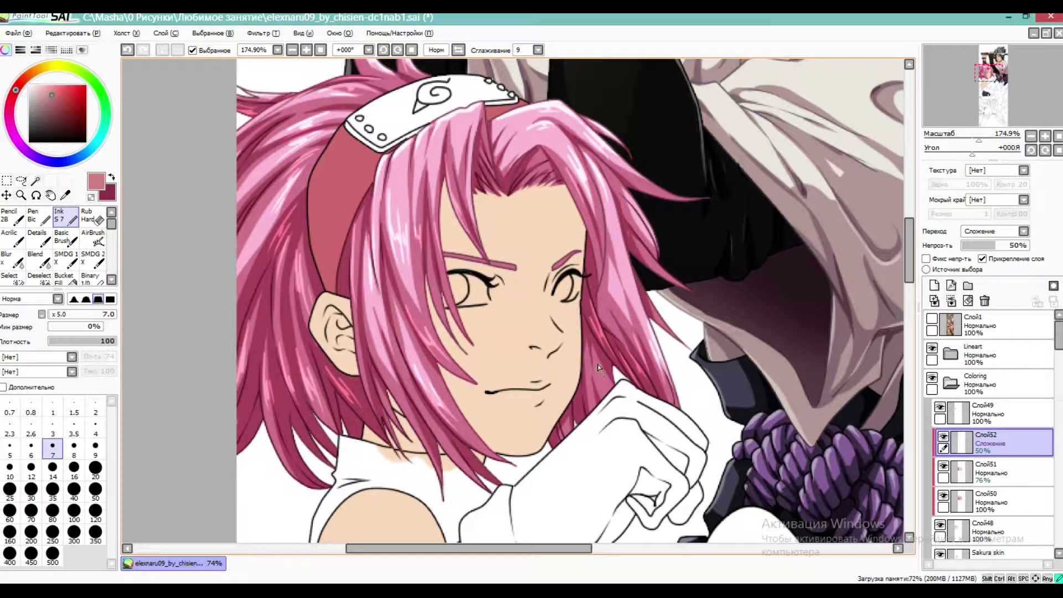
{"action": "left_click_drag", "start_coordinate": [596, 366], "coordinate": [600, 396]}
{"action": "left_click_drag", "start_coordinate": [624, 239], "coordinate": [643, 307]}
{"action": "left_click_drag", "start_coordinate": [634, 201], "coordinate": [657, 245]}
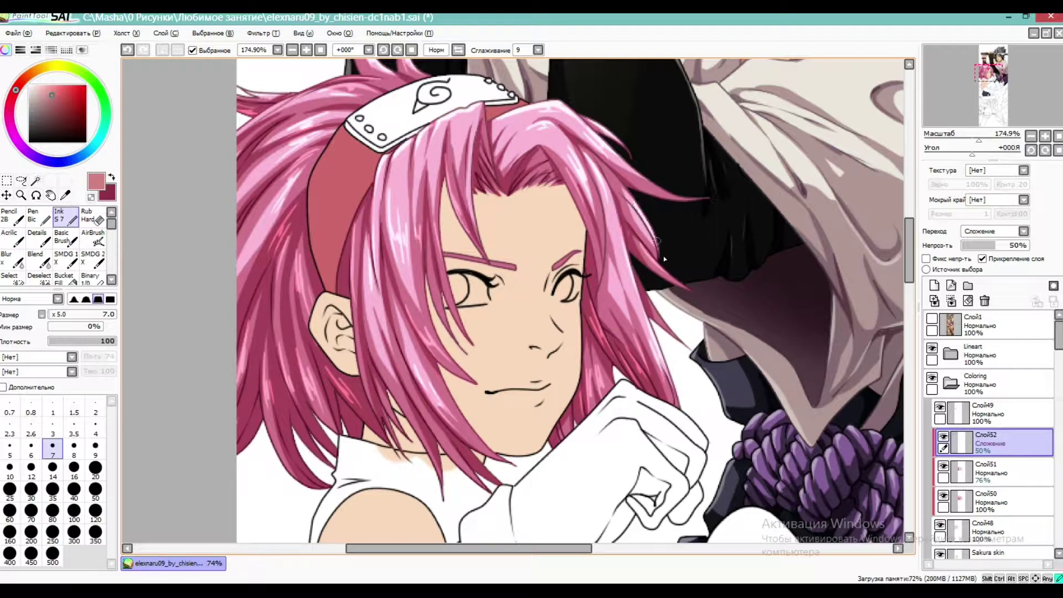
{"action": "left_click_drag", "start_coordinate": [640, 168], "coordinate": [694, 198]}
Set the highlight layer's opacity to 76% and soften its strokes with a soft-edged eraser at size 40 and density 84
{"action": "mouse_move", "coordinate": [979, 140]}
{"action": "left_mouse_down"}
{"action": "mouse_move", "coordinate": [960, 145]}
{"action": "mouse_move", "coordinate": [983, 143]}
{"action": "left_mouse_up"}
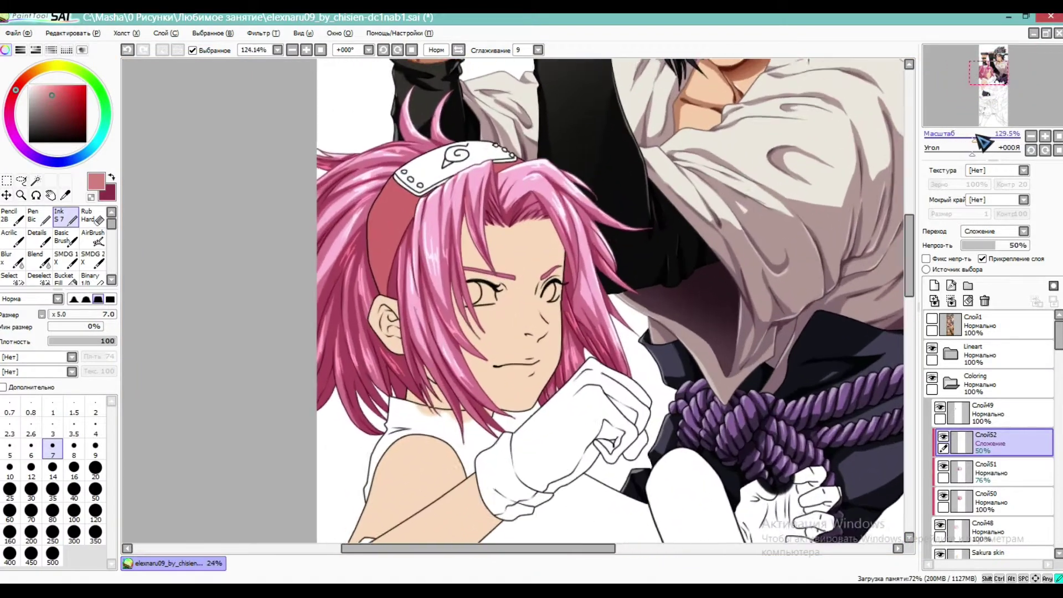
{"action": "left_click_drag", "start_coordinate": [1005, 243], "coordinate": [1013, 241]}
{"action": "key", "text": "e"}
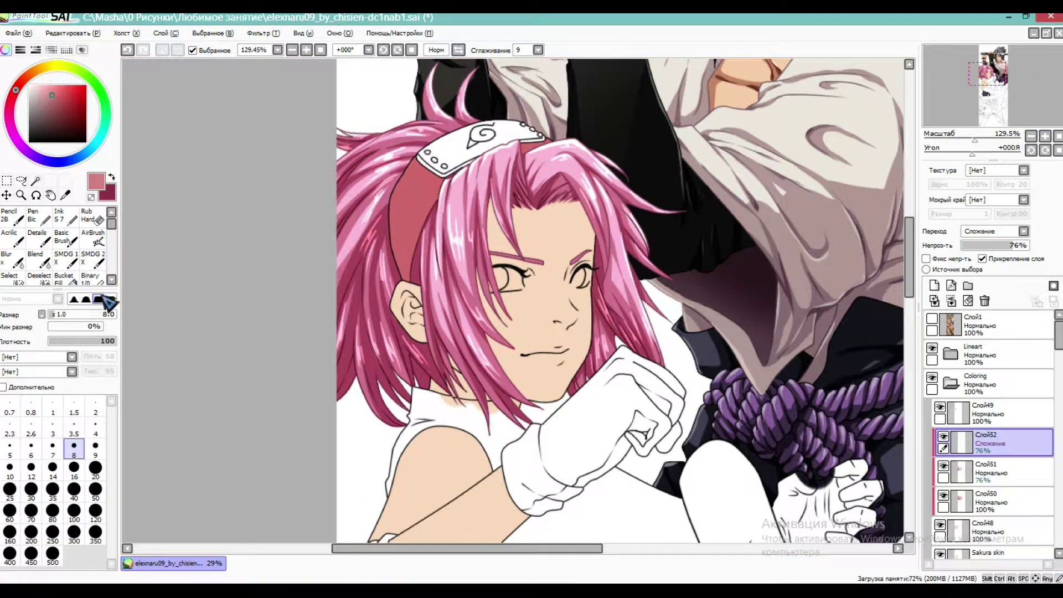
{"action": "left_click", "coordinate": [73, 299]}
{"action": "left_click", "coordinate": [79, 494]}
{"action": "left_click", "coordinate": [106, 339]}
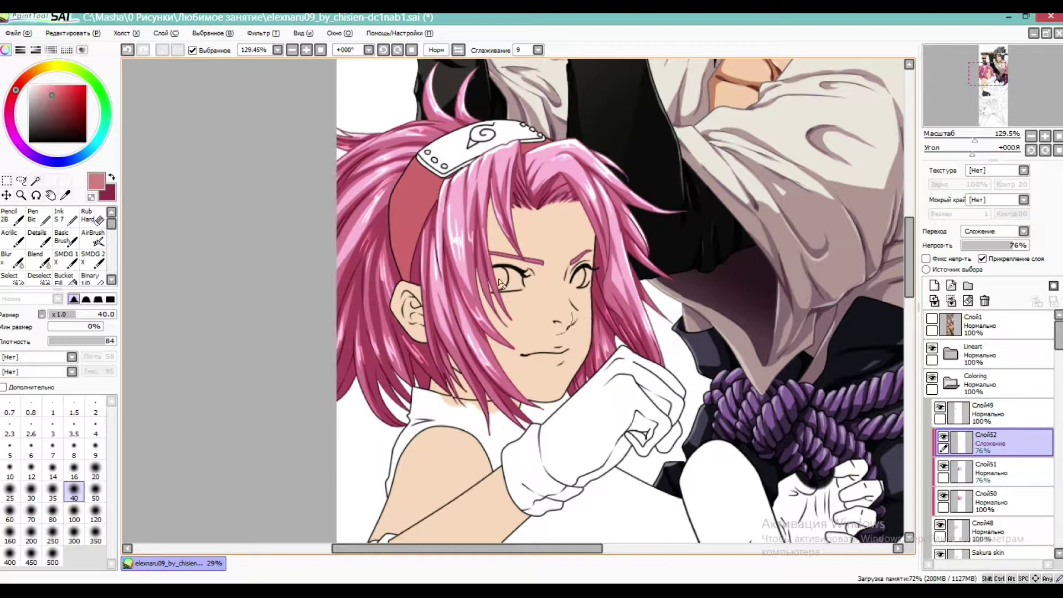
{"action": "key", "text": "ctrl+z"}
{"action": "left_click_drag", "start_coordinate": [464, 286], "coordinate": [493, 356]}
{"action": "left_click_drag", "start_coordinate": [410, 330], "coordinate": [415, 335]}
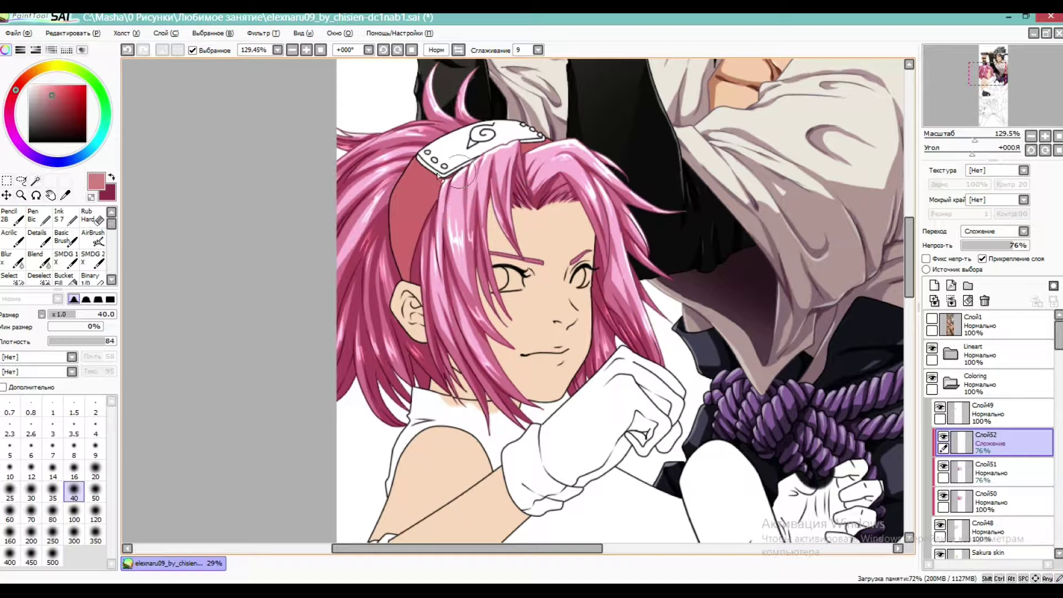
Create a new clipped layer directly above Слой51 and mix a dark maroon from the hair shadow colour for the Ink brush
{"action": "left_click", "coordinate": [996, 471]}
{"action": "left_click", "coordinate": [934, 285]}
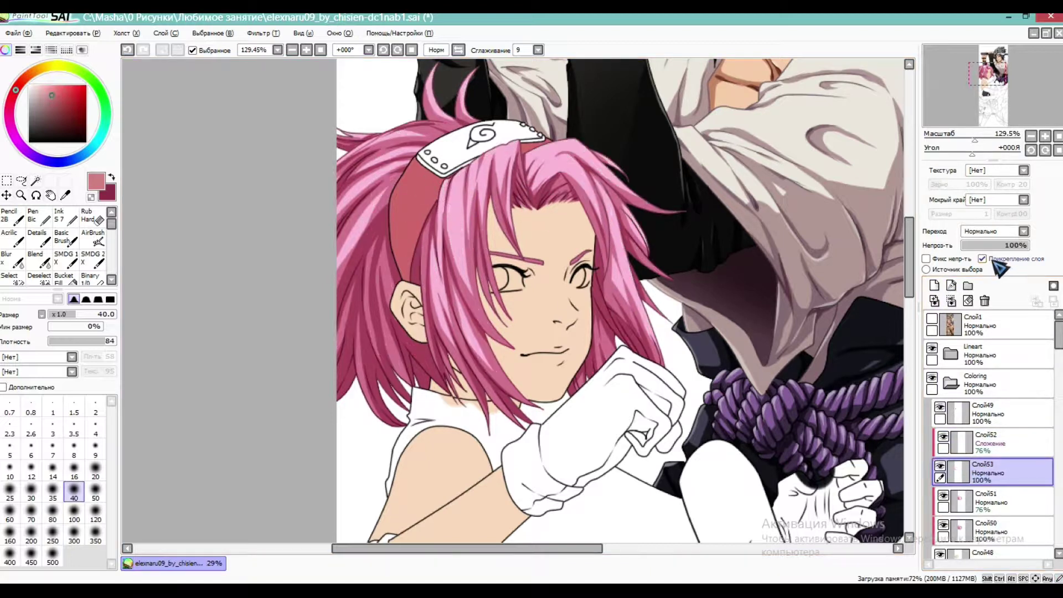
{"action": "left_click", "coordinate": [66, 195]}
{"action": "left_click", "coordinate": [382, 218]}
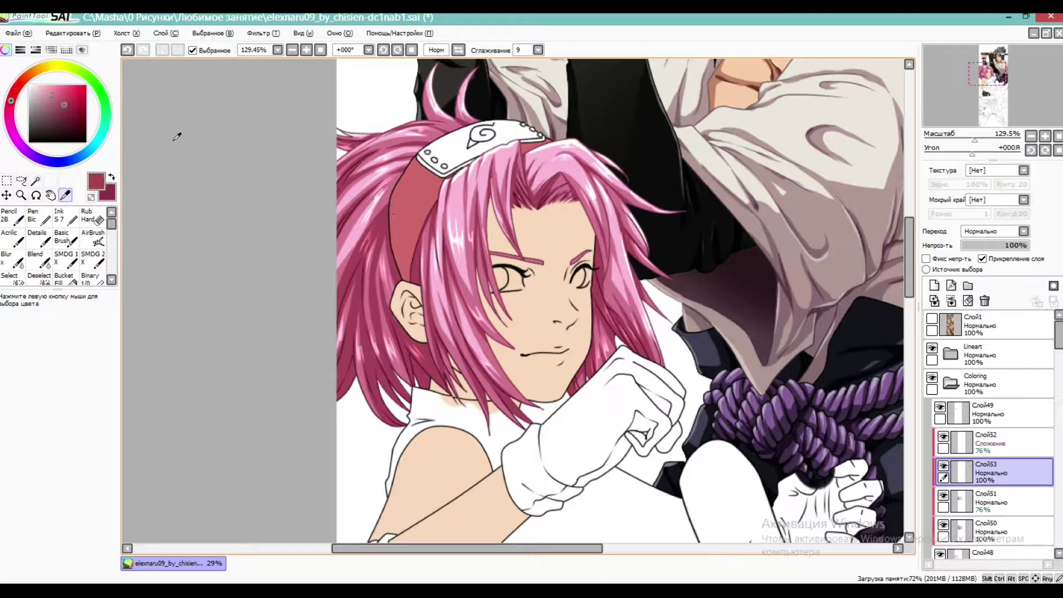
{"action": "left_click", "coordinate": [61, 113]}
{"action": "left_click", "coordinate": [65, 215]}
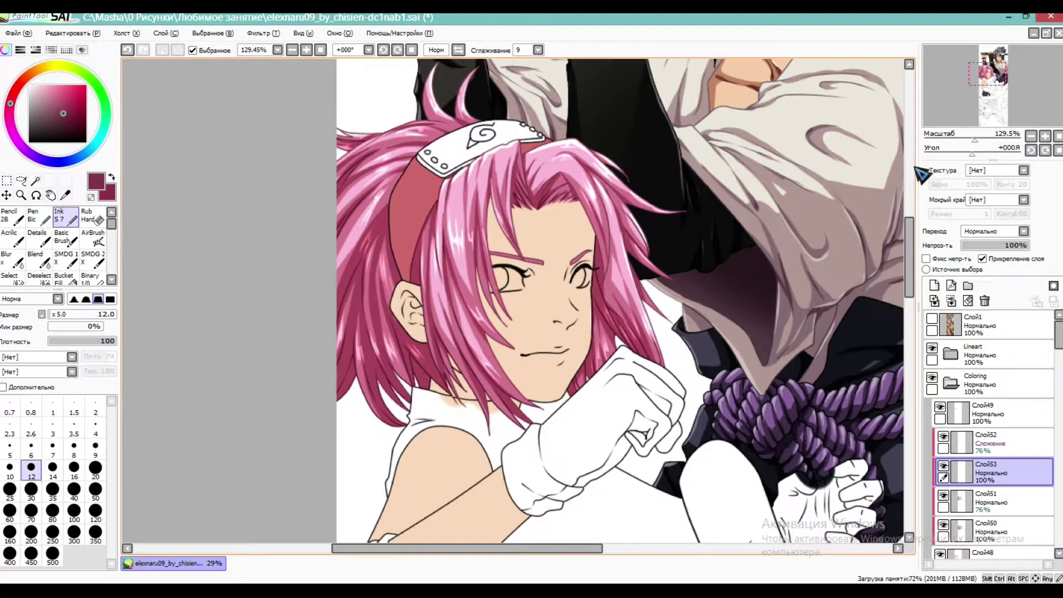
Paint deep maroon shadow strokes between the upper ponytail strands behind the headband with the Ink brush at size 9
{"action": "scroll", "coordinate": [319, 205], "scroll_direction": "up", "scroll_amount": 3}
{"action": "left_click_drag", "start_coordinate": [327, 153], "coordinate": [289, 210]}
{"action": "left_click", "coordinate": [83, 33]}
{"action": "left_click", "coordinate": [84, 45]}
{"action": "left_click", "coordinate": [67, 118]}
{"action": "left_click", "coordinate": [95, 447]}
{"action": "left_click_drag", "start_coordinate": [325, 123], "coordinate": [303, 175]}
{"action": "left_click_drag", "start_coordinate": [322, 156], "coordinate": [293, 220]}
{"action": "left_click_drag", "start_coordinate": [263, 262], "coordinate": [231, 354]}
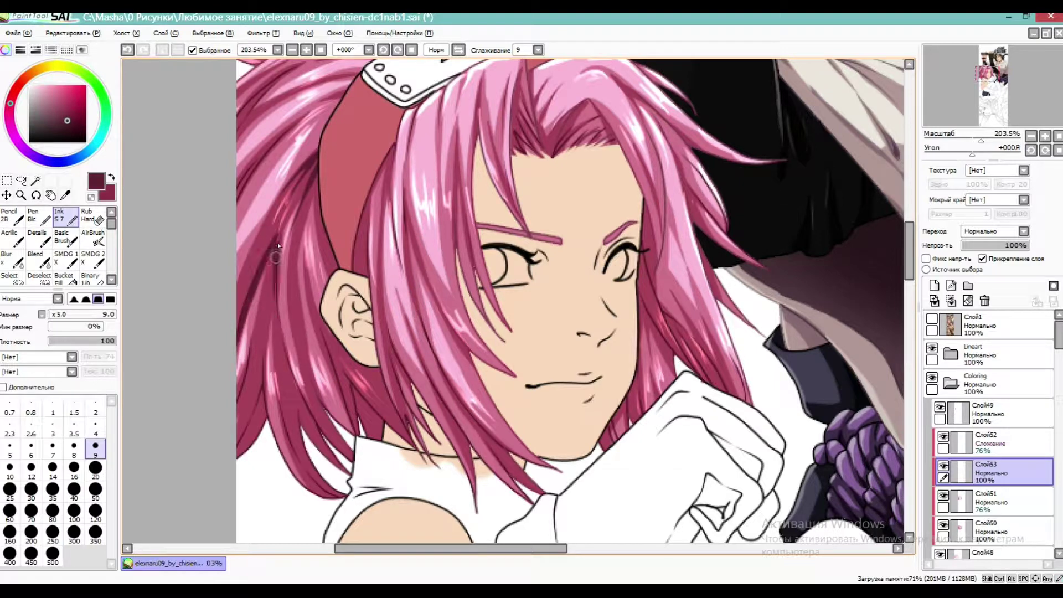
Deepen the gaps between the lower ponytail strands below the ear with thin maroon strokes
{"action": "mouse_move", "coordinate": [275, 247]}
{"action": "left_mouse_down"}
{"action": "mouse_move", "coordinate": [286, 341]}
{"action": "mouse_move", "coordinate": [264, 424]}
{"action": "left_mouse_up"}
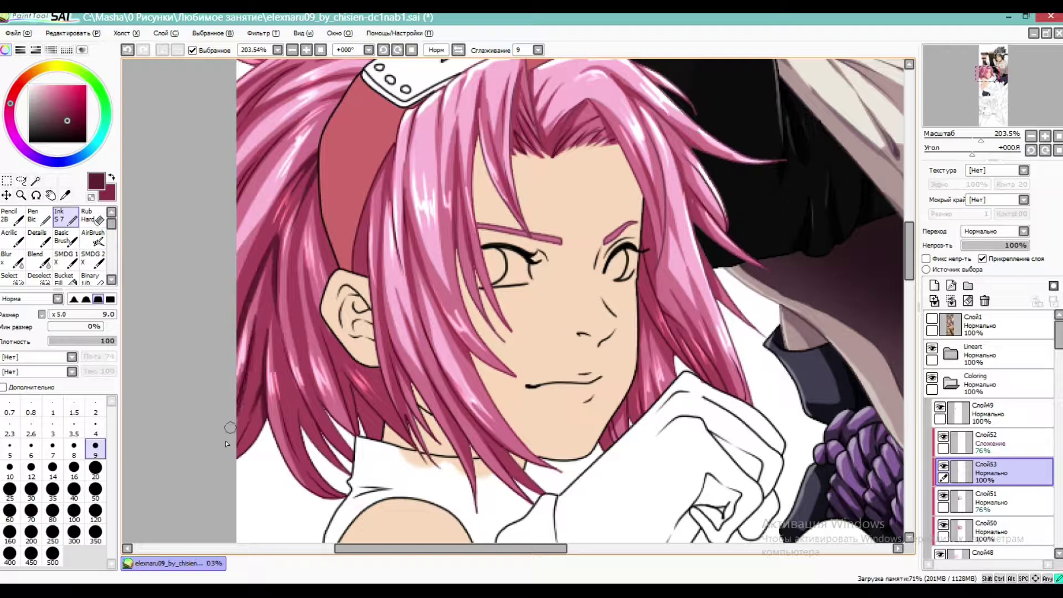
{"action": "left_click_drag", "start_coordinate": [294, 404], "coordinate": [302, 425]}
{"action": "left_click_drag", "start_coordinate": [288, 369], "coordinate": [326, 440]}
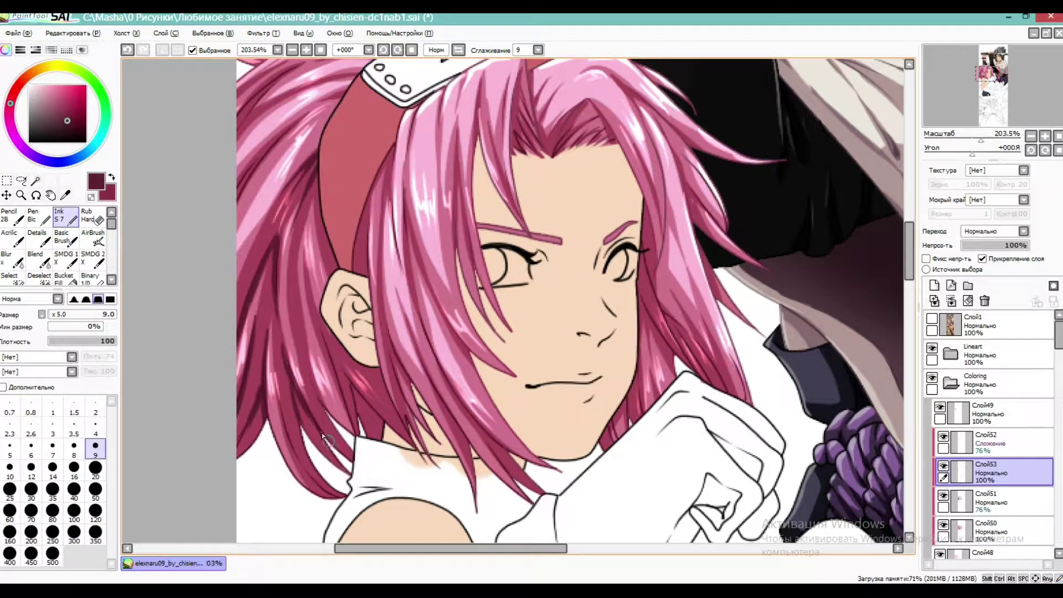
{"action": "left_click_drag", "start_coordinate": [300, 353], "coordinate": [337, 436]}
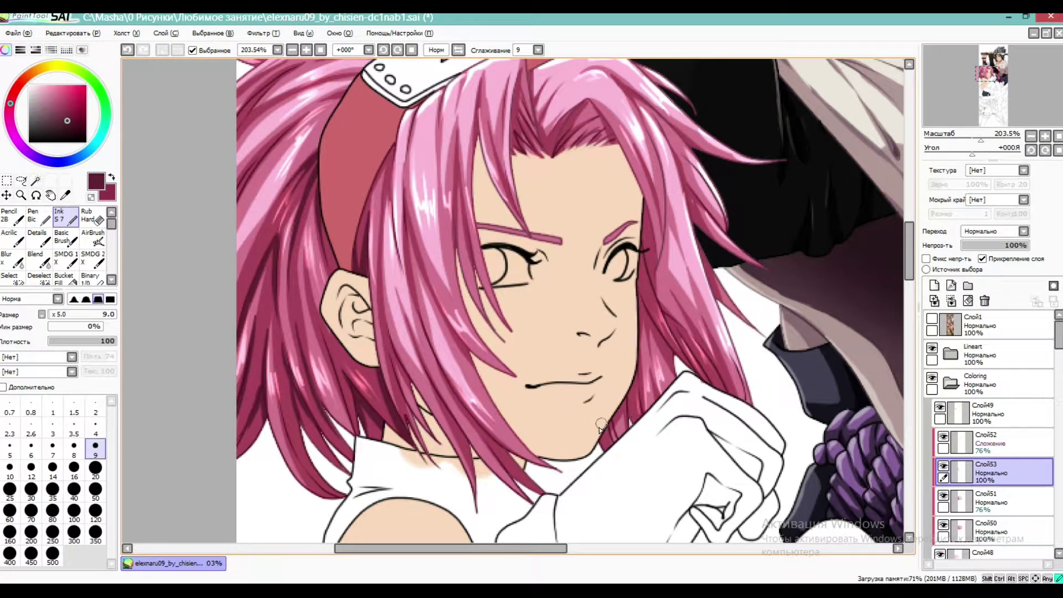
Add dark maroon shadow strokes to the far side lock and at the parting of the bangs above the forehead
{"action": "left_click_drag", "start_coordinate": [640, 296], "coordinate": [659, 335]}
{"action": "left_click_drag", "start_coordinate": [642, 224], "coordinate": [648, 252]}
{"action": "mouse_move", "coordinate": [513, 107]}
{"action": "left_mouse_down"}
{"action": "mouse_move", "coordinate": [521, 174]}
{"action": "mouse_move", "coordinate": [517, 126]}
{"action": "mouse_move", "coordinate": [526, 148]}
{"action": "mouse_move", "coordinate": [514, 123]}
{"action": "mouse_move", "coordinate": [552, 170]}
{"action": "mouse_move", "coordinate": [538, 122]}
{"action": "mouse_move", "coordinate": [553, 155]}
{"action": "left_mouse_up"}
{"action": "key", "text": "ctrl+z"}
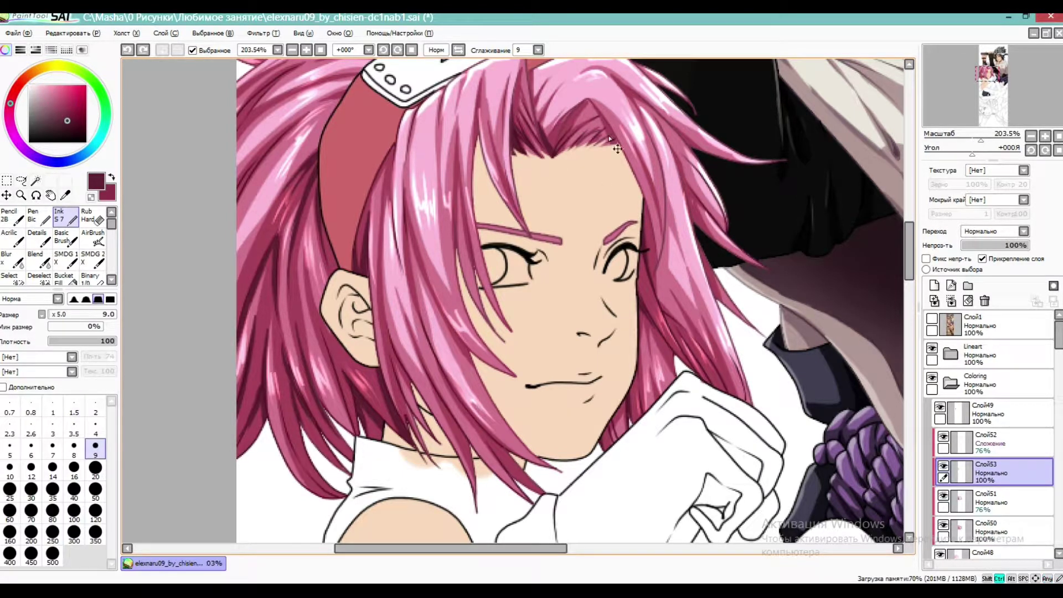
{"action": "left_click_drag", "start_coordinate": [541, 133], "coordinate": [557, 164]}
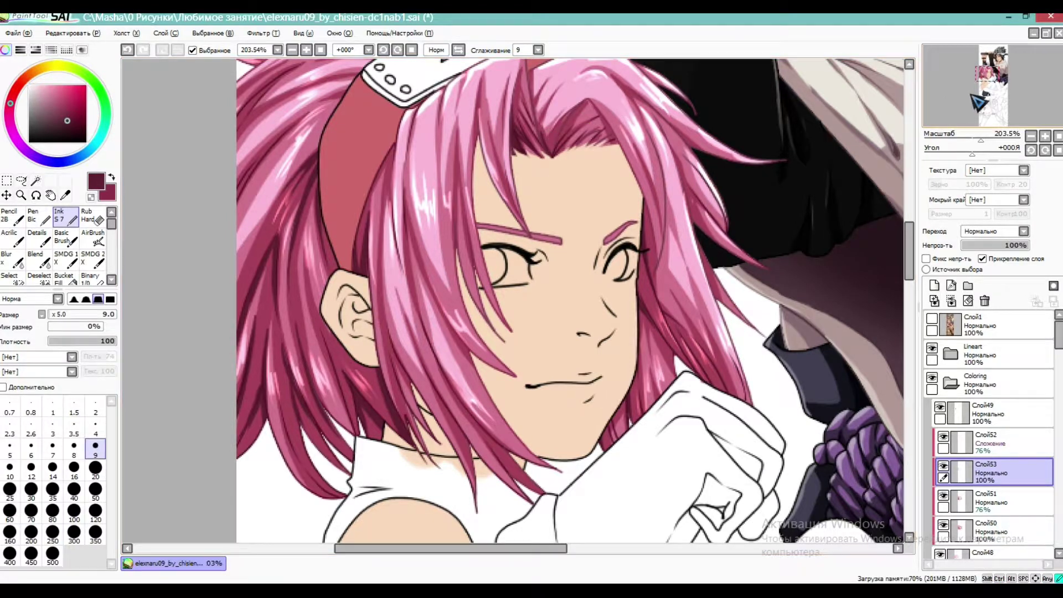
Set the dark hair shadow layer to the blending mode Умножение with 47% opacity
{"action": "left_click_drag", "start_coordinate": [712, 66], "coordinate": [668, 177]}
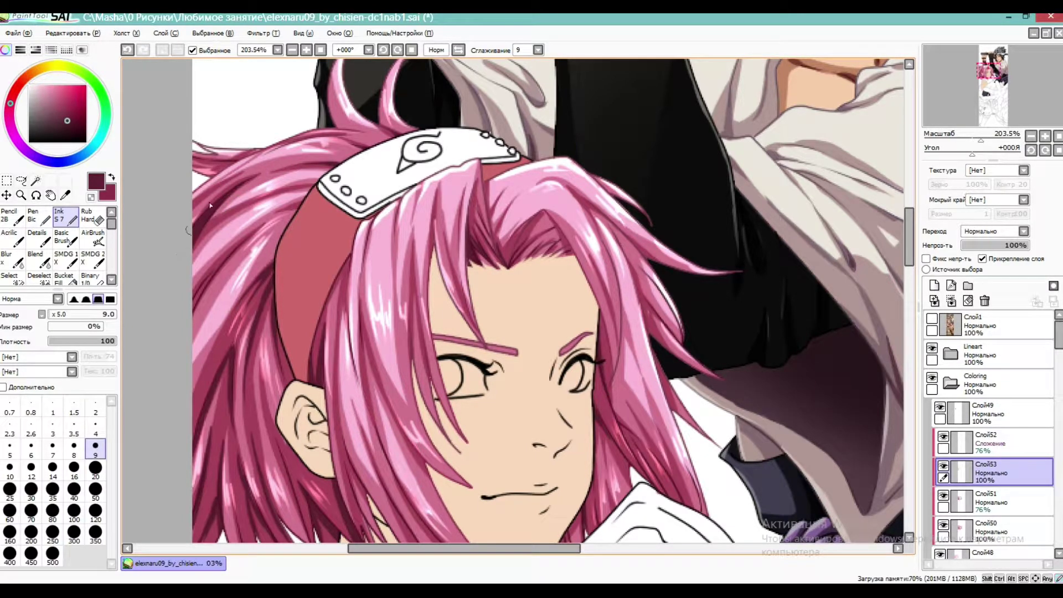
{"action": "left_click", "coordinate": [957, 137]}
{"action": "left_click_drag", "start_coordinate": [956, 134], "coordinate": [979, 136]}
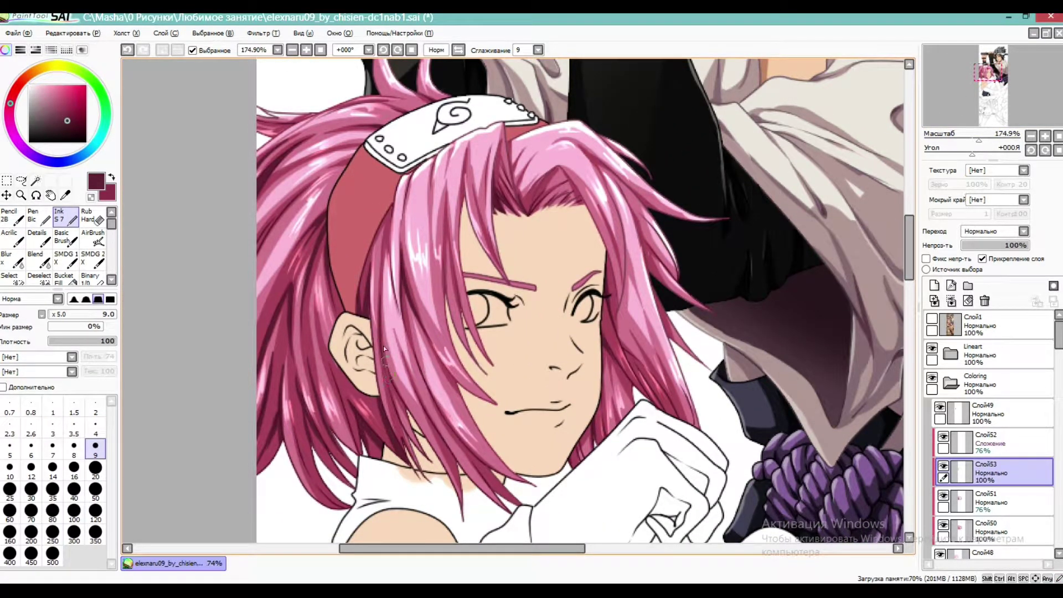
{"action": "left_click_drag", "start_coordinate": [1006, 247], "coordinate": [1012, 246]}
{"action": "left_click", "coordinate": [991, 231]}
{"action": "left_click", "coordinate": [991, 247]}
{"action": "left_click_drag", "start_coordinate": [1011, 246], "coordinate": [994, 245]}
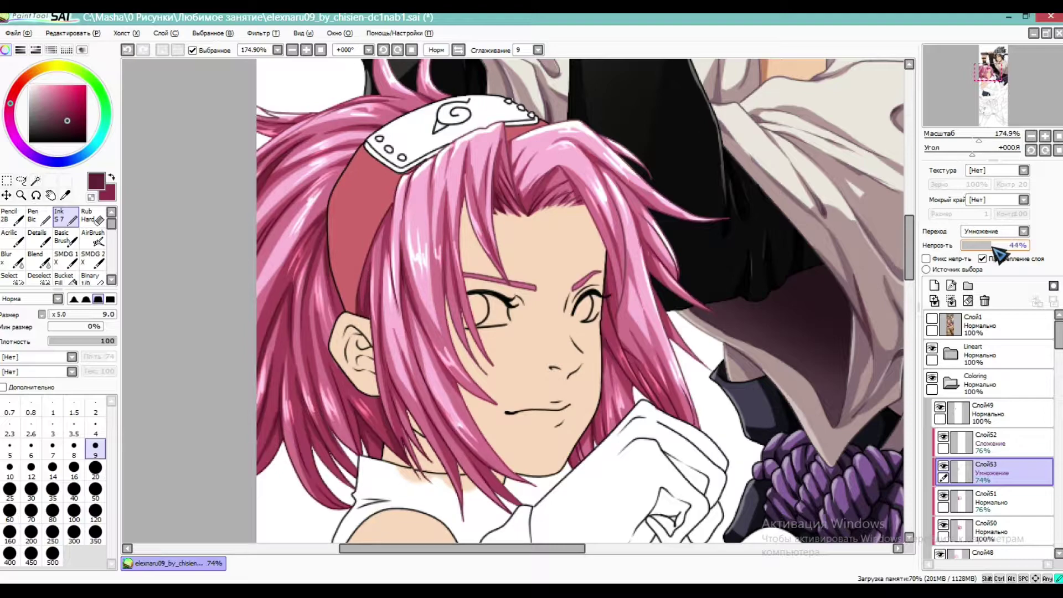
Create a new clipped layer above Sakura skin and mix a muted reddish-tan shadow colour from the forehead skin tone
{"action": "left_click", "coordinate": [969, 138]}
{"action": "left_click_drag", "start_coordinate": [968, 137], "coordinate": [980, 105]}
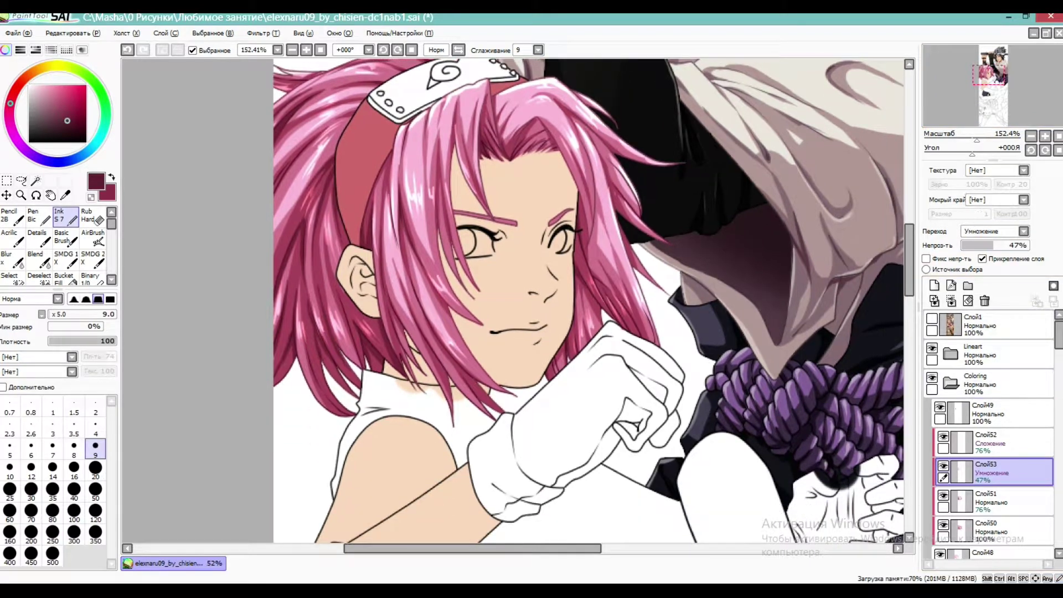
{"action": "left_click_drag", "start_coordinate": [1057, 335], "coordinate": [1057, 355]}
{"action": "scroll", "coordinate": [1058, 360], "scroll_direction": "down", "scroll_amount": 1}
{"action": "left_click", "coordinate": [991, 430]}
{"action": "left_click", "coordinate": [933, 285]}
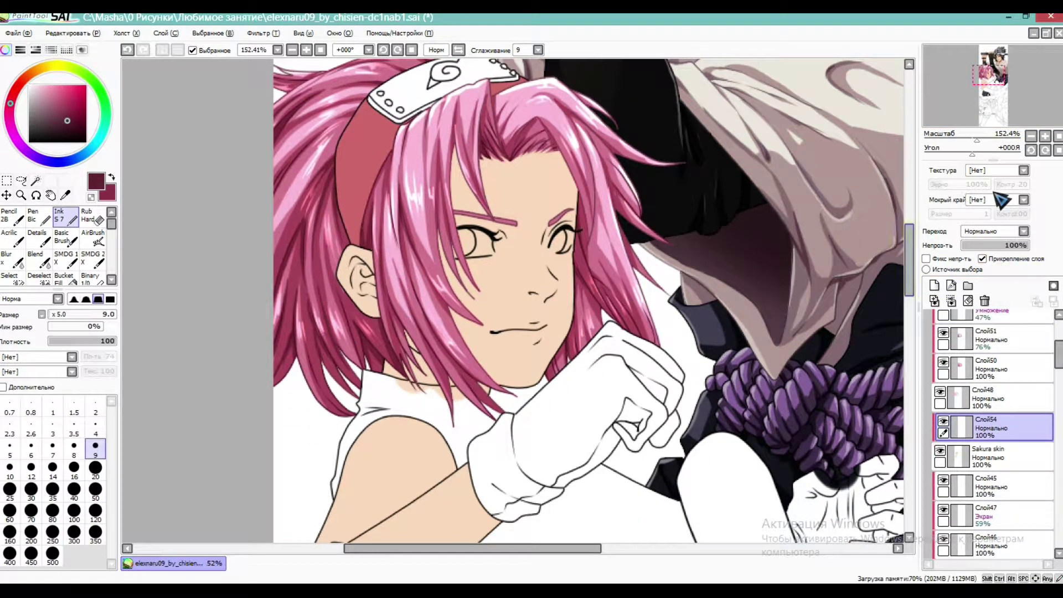
{"action": "left_click", "coordinate": [66, 195]}
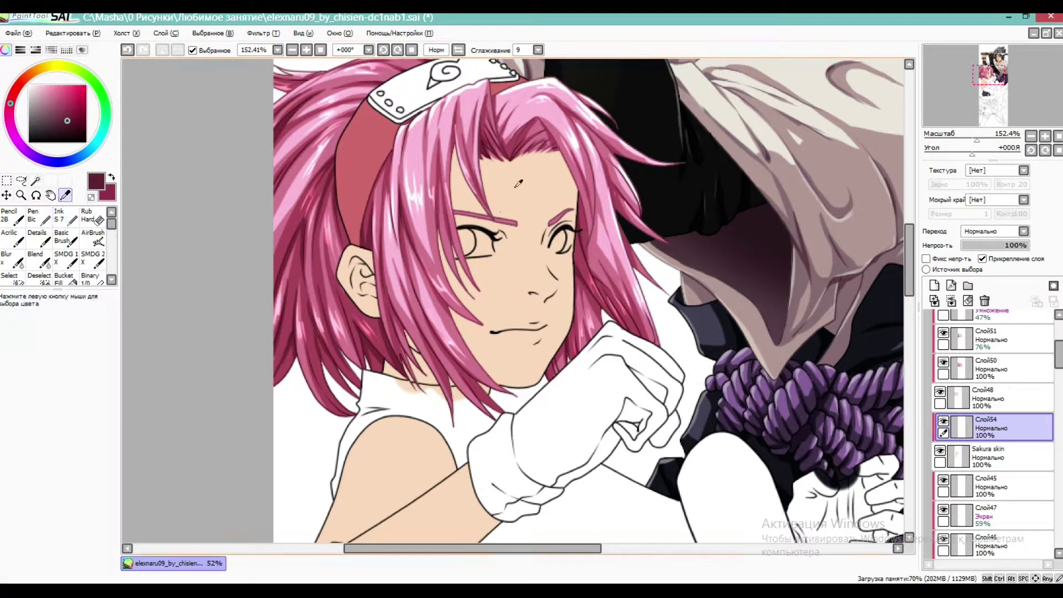
{"action": "left_click", "coordinate": [520, 184]}
{"action": "left_click", "coordinate": [52, 89]}
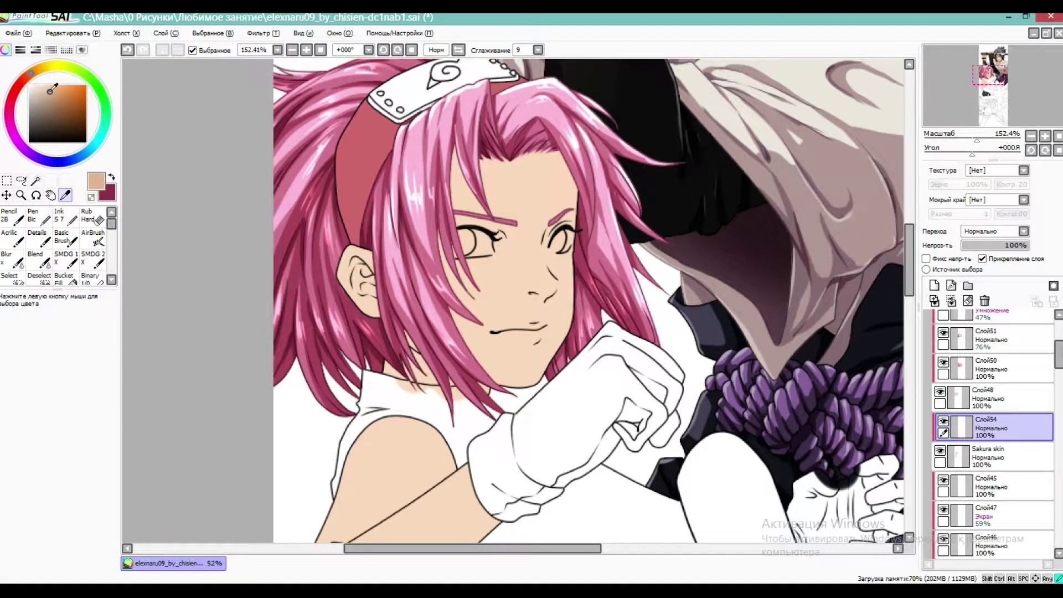
{"action": "left_click", "coordinate": [29, 80]}
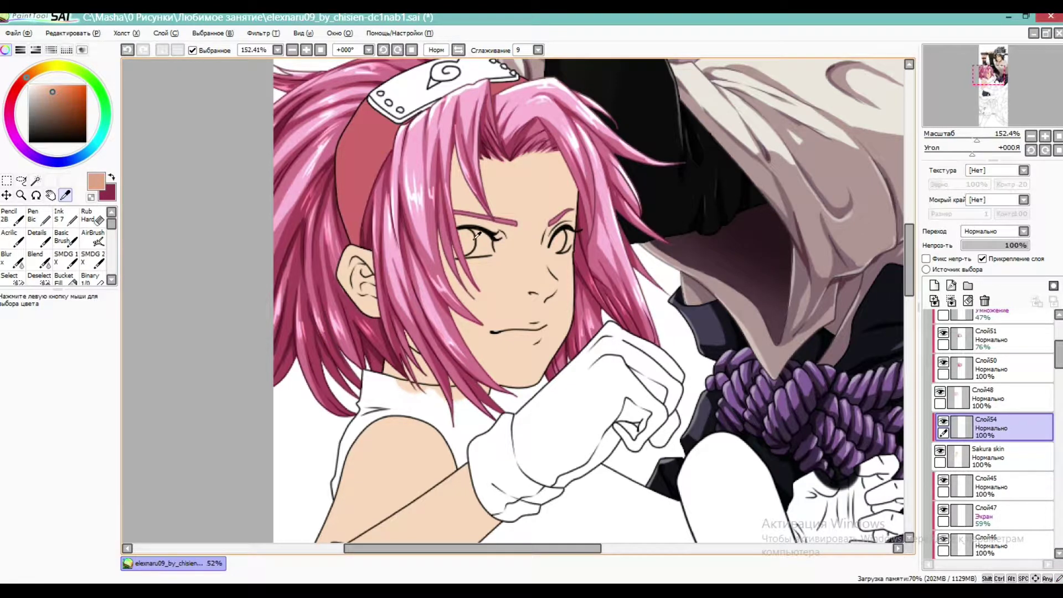
{"action": "left_click", "coordinate": [53, 96]}
{"action": "left_click", "coordinate": [24, 80]}
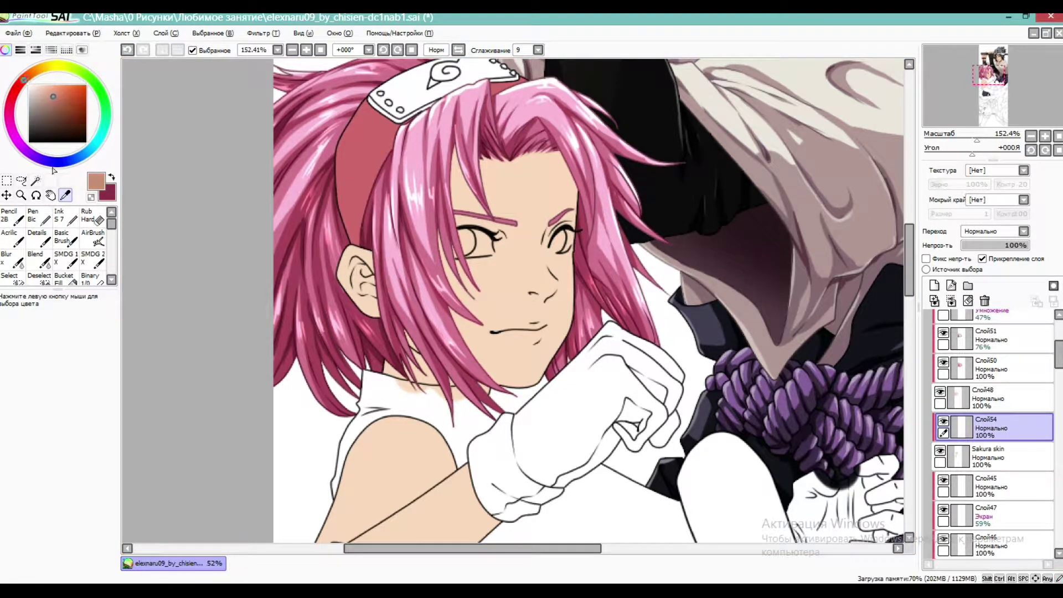
Paint skin shadows under the bangs, around the eyes, under the nose and around the mouth with the Ink brush at size 20
{"action": "left_click", "coordinate": [65, 217]}
{"action": "left_click", "coordinate": [52, 491]}
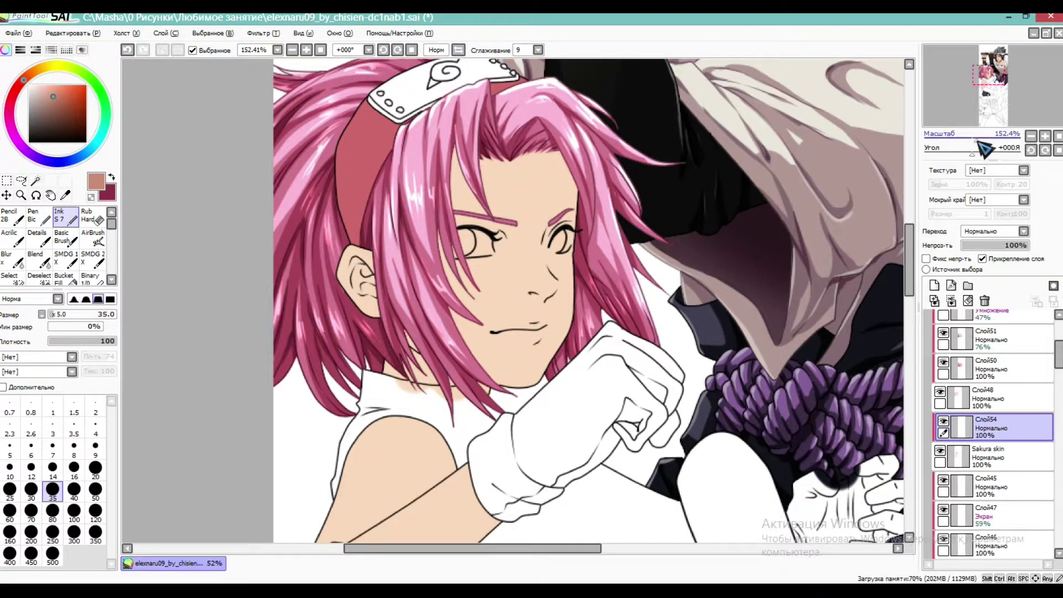
{"action": "left_click_drag", "start_coordinate": [975, 141], "coordinate": [977, 140]}
{"action": "left_click", "coordinate": [95, 470]}
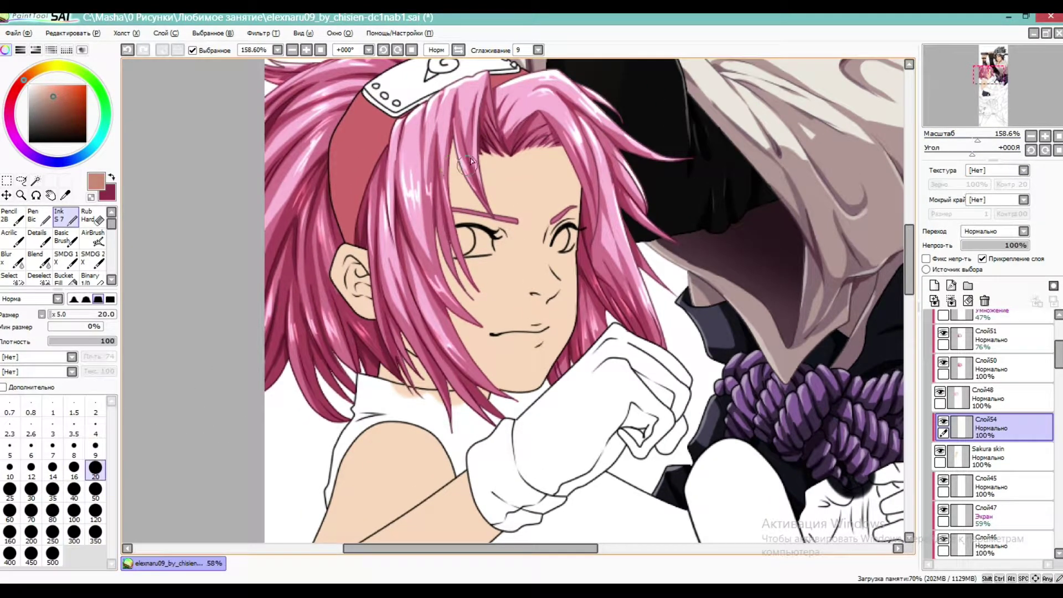
{"action": "mouse_move", "coordinate": [514, 142]}
{"action": "left_mouse_down"}
{"action": "mouse_move", "coordinate": [476, 161]}
{"action": "mouse_move", "coordinate": [554, 141]}
{"action": "mouse_move", "coordinate": [580, 206]}
{"action": "mouse_move", "coordinate": [547, 244]}
{"action": "mouse_move", "coordinate": [549, 258]}
{"action": "left_mouse_up"}
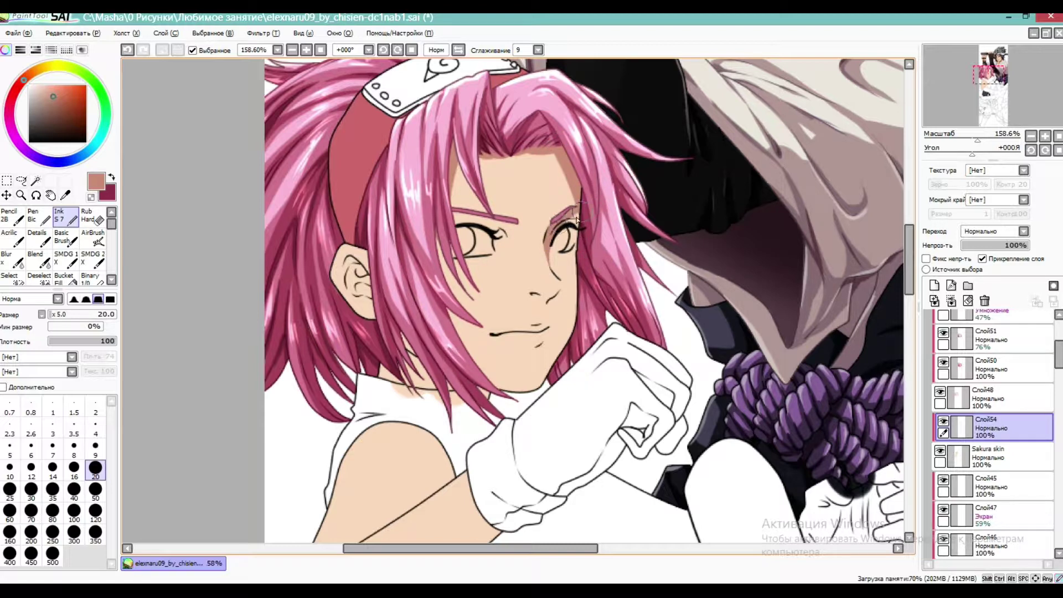
{"action": "left_click_drag", "start_coordinate": [461, 217], "coordinate": [512, 231]}
{"action": "mouse_move", "coordinate": [535, 294]}
{"action": "left_mouse_down"}
{"action": "mouse_move", "coordinate": [558, 288]}
{"action": "mouse_move", "coordinate": [546, 299]}
{"action": "left_mouse_up"}
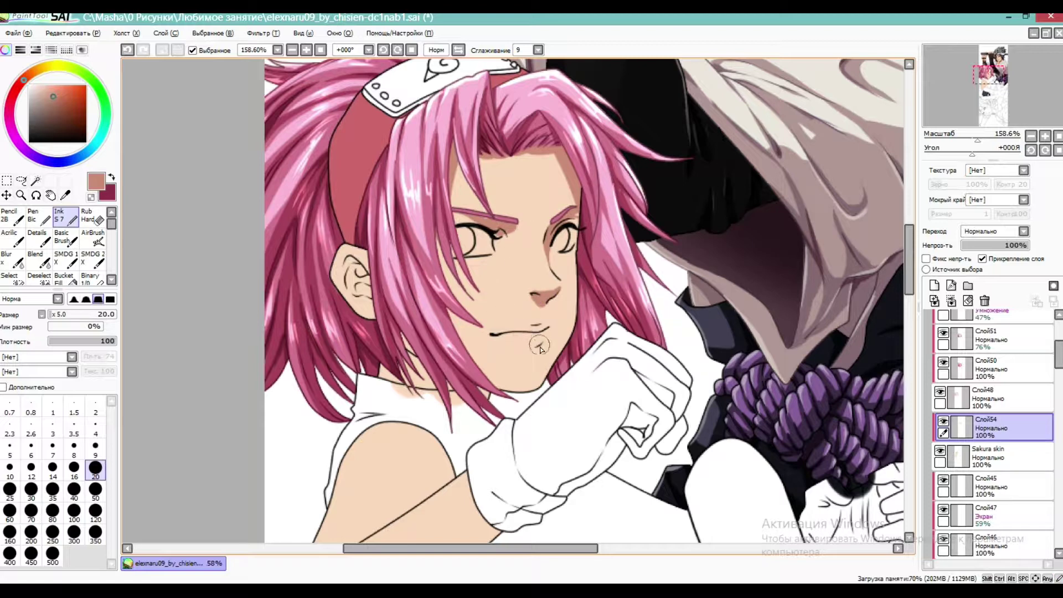
{"action": "left_click_drag", "start_coordinate": [541, 343], "coordinate": [541, 324]}
Shade the inside of the ear and the neck beneath the hair and jaw in the reddish-tan skin shadow colour
{"action": "mouse_move", "coordinate": [356, 265]}
{"action": "left_mouse_down"}
{"action": "mouse_move", "coordinate": [367, 297]}
{"action": "mouse_move", "coordinate": [358, 283]}
{"action": "mouse_move", "coordinate": [368, 284]}
{"action": "left_mouse_up"}
{"action": "mouse_move", "coordinate": [366, 282]}
{"action": "left_mouse_down"}
{"action": "mouse_move", "coordinate": [356, 267]}
{"action": "mouse_move", "coordinate": [361, 314]}
{"action": "left_mouse_up"}
{"action": "mouse_move", "coordinate": [381, 367]}
{"action": "left_mouse_down"}
{"action": "mouse_move", "coordinate": [390, 385]}
{"action": "mouse_move", "coordinate": [495, 401]}
{"action": "left_mouse_up"}
Paint the shadow cast on the cheek and jaw along the near front locks with the Ink brush at size 14
{"action": "left_click", "coordinate": [988, 76]}
{"action": "left_click", "coordinate": [54, 467]}
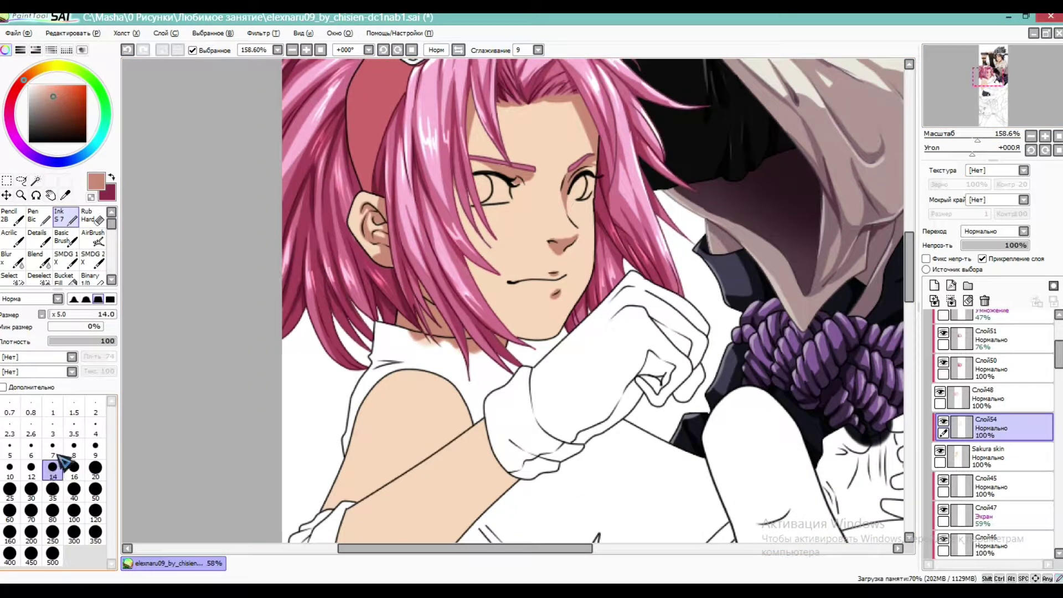
{"action": "left_click_drag", "start_coordinate": [466, 204], "coordinate": [493, 258]}
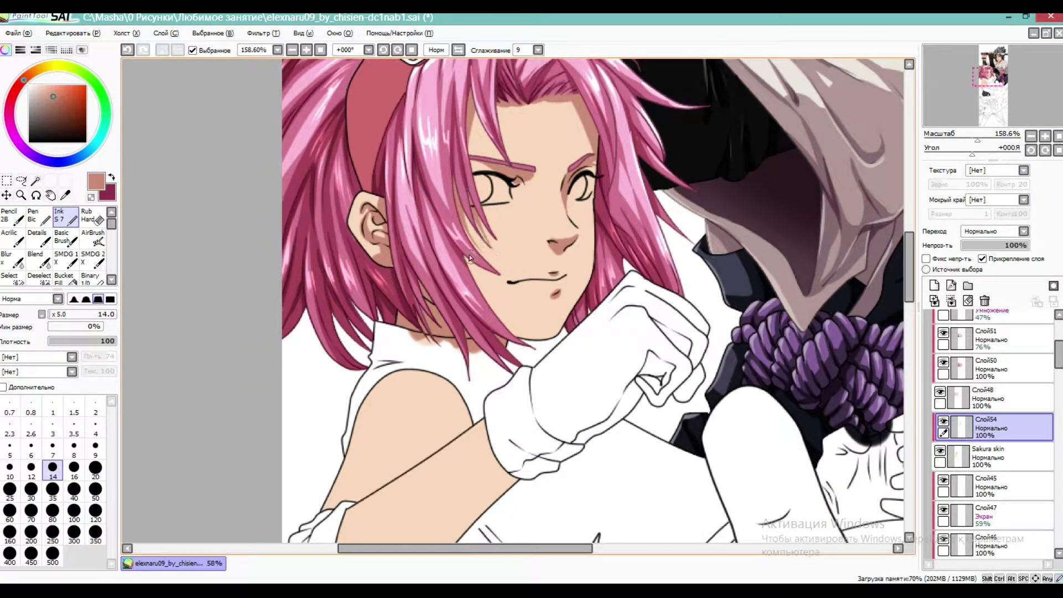
{"action": "left_click_drag", "start_coordinate": [468, 256], "coordinate": [539, 343]}
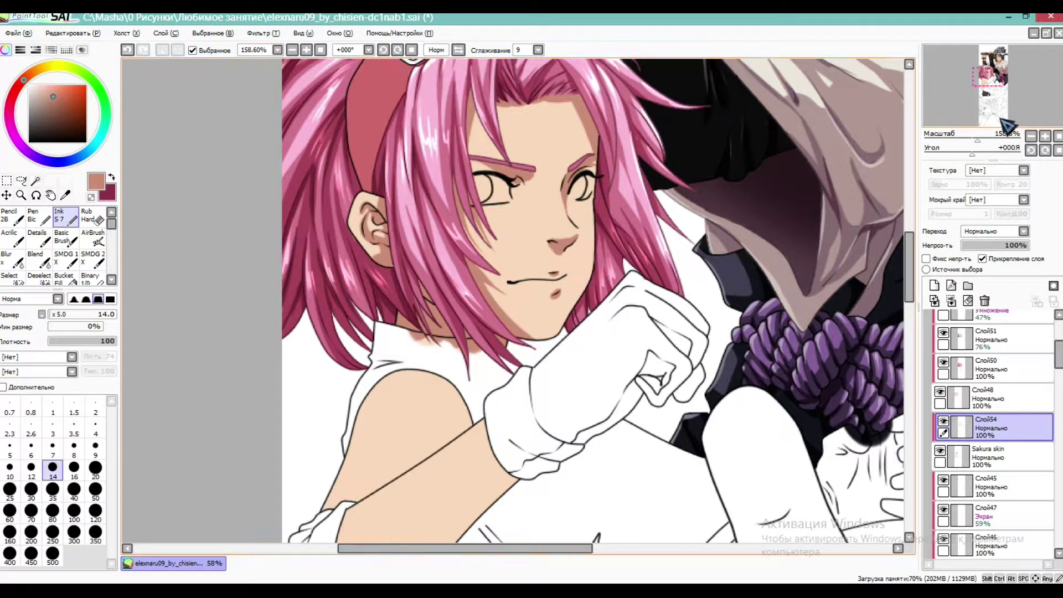
{"action": "left_click_drag", "start_coordinate": [1003, 109], "coordinate": [1003, 108]}
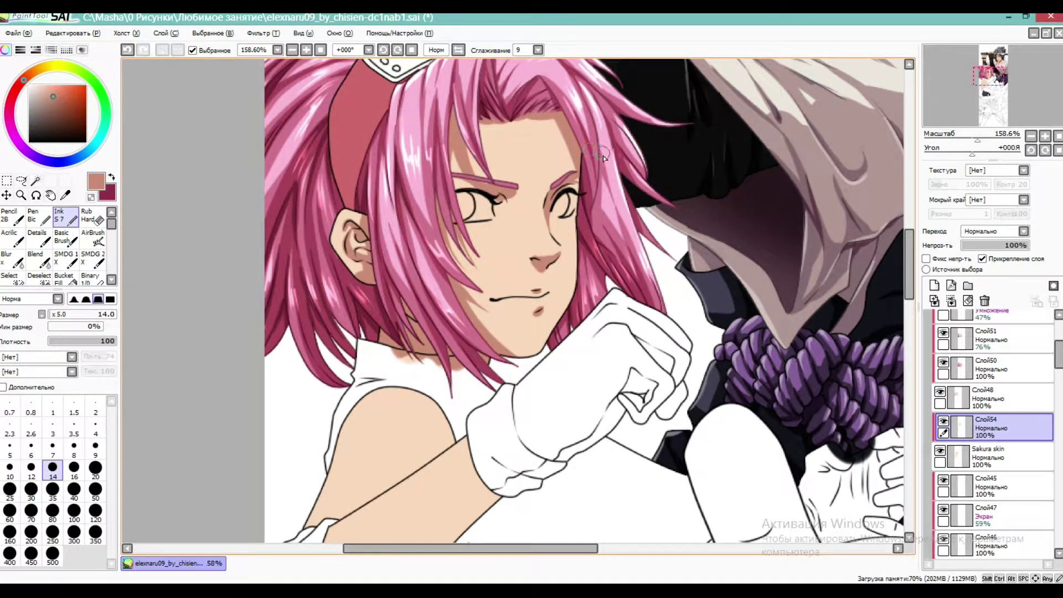
Paint the reddish-tan shadow along the far side of the forehead and the inner edge of the upper arm at brush size 14
{"action": "left_click_drag", "start_coordinate": [547, 119], "coordinate": [596, 220]}
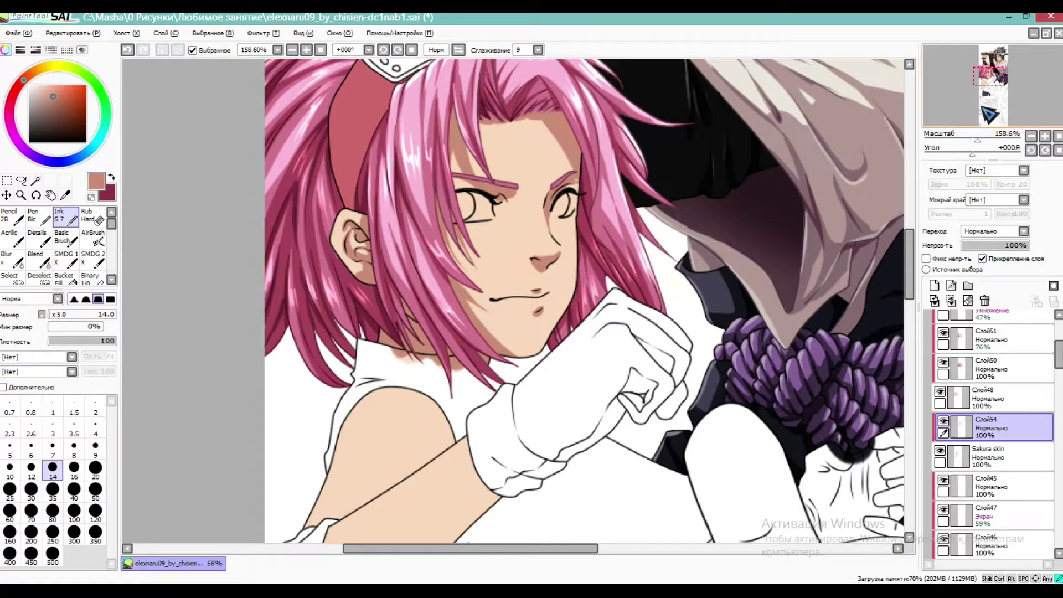
{"action": "left_click_drag", "start_coordinate": [990, 115], "coordinate": [988, 117]}
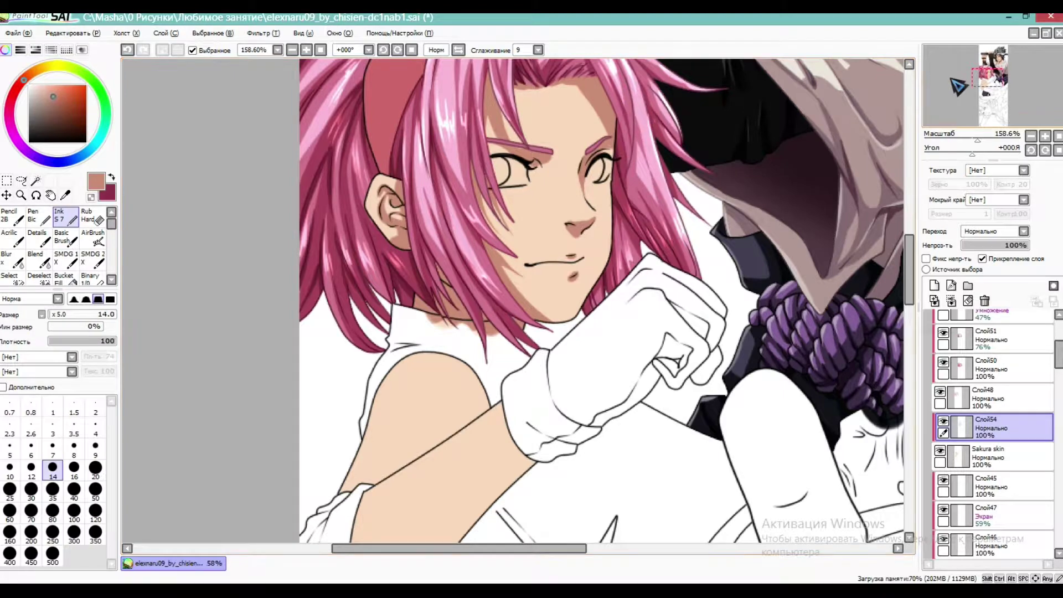
{"action": "scroll", "coordinate": [416, 244], "scroll_direction": "down", "scroll_amount": 5}
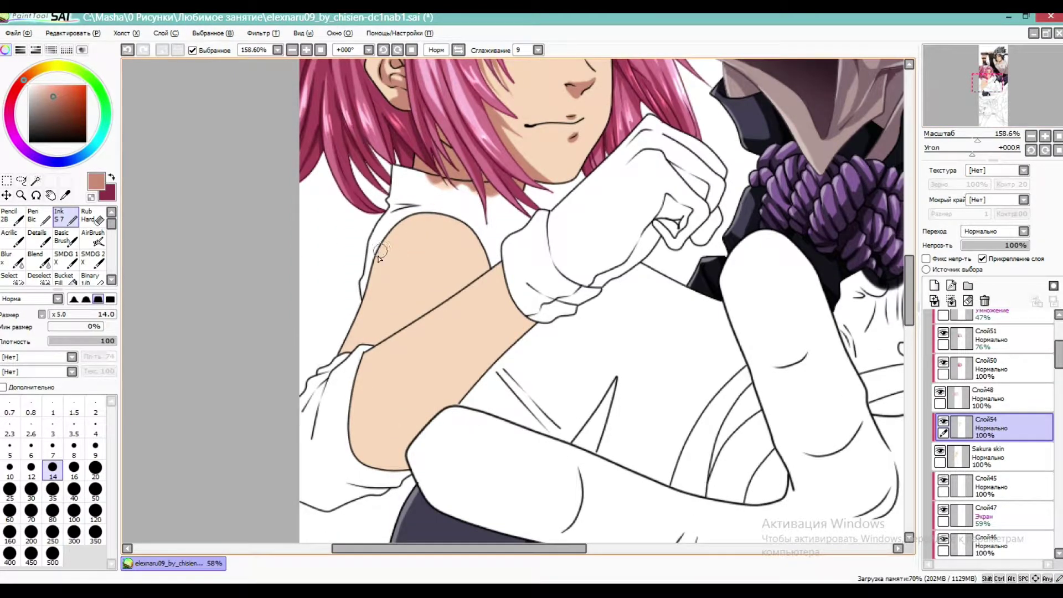
{"action": "mouse_move", "coordinate": [494, 253]}
{"action": "left_mouse_down"}
{"action": "mouse_move", "coordinate": [453, 291]}
{"action": "mouse_move", "coordinate": [478, 258]}
{"action": "mouse_move", "coordinate": [463, 264]}
{"action": "mouse_move", "coordinate": [477, 256]}
{"action": "mouse_move", "coordinate": [443, 217]}
{"action": "left_mouse_up"}
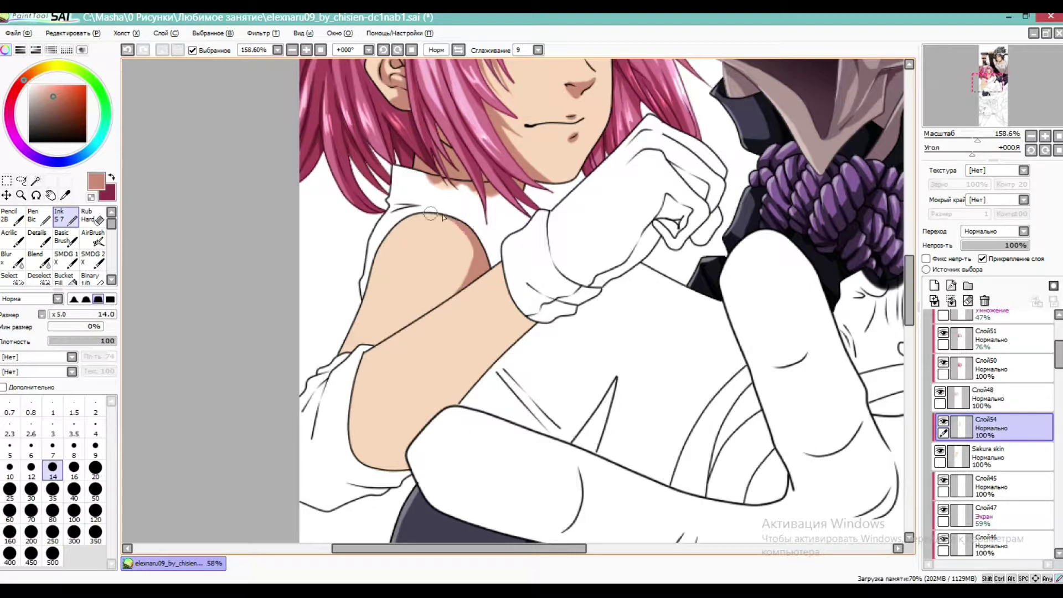
Outline the underside shadow of the forearm and elbow, and fill it in with the Ink brush at sizes 40 and 20
{"action": "mouse_move", "coordinate": [525, 316]}
{"action": "left_mouse_down"}
{"action": "mouse_move", "coordinate": [399, 419]}
{"action": "mouse_move", "coordinate": [355, 444]}
{"action": "left_mouse_up"}
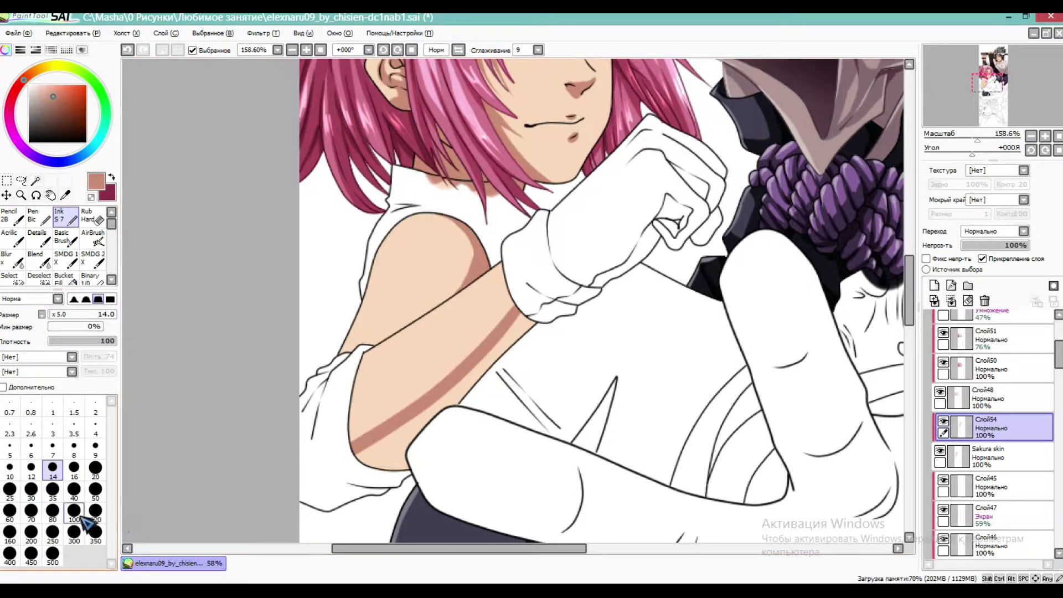
{"action": "left_click", "coordinate": [74, 490]}
{"action": "mouse_move", "coordinate": [521, 346]}
{"action": "left_mouse_down"}
{"action": "mouse_move", "coordinate": [444, 420]}
{"action": "mouse_move", "coordinate": [486, 391]}
{"action": "mouse_move", "coordinate": [370, 461]}
{"action": "mouse_move", "coordinate": [443, 398]}
{"action": "left_mouse_up"}
{"action": "left_click", "coordinate": [96, 468]}
{"action": "left_click_drag", "start_coordinate": [353, 363], "coordinate": [360, 450]}
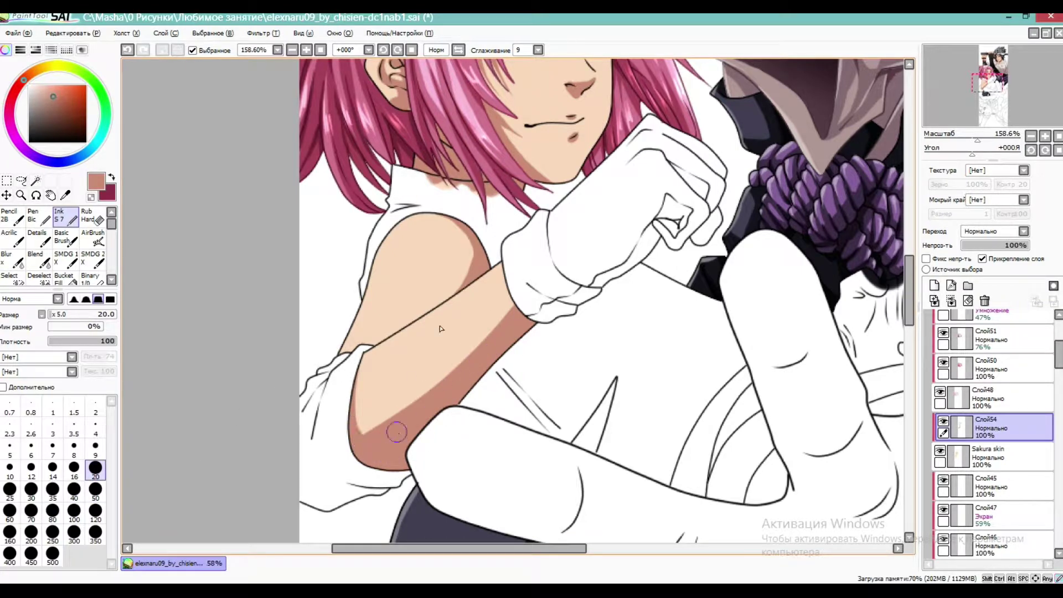
Add a clipped layer above the skin shadows and paint darker reddish-brown accents in the ear, neck and eye corners at brush size 9
{"action": "left_click_drag", "start_coordinate": [989, 106], "coordinate": [990, 96]}
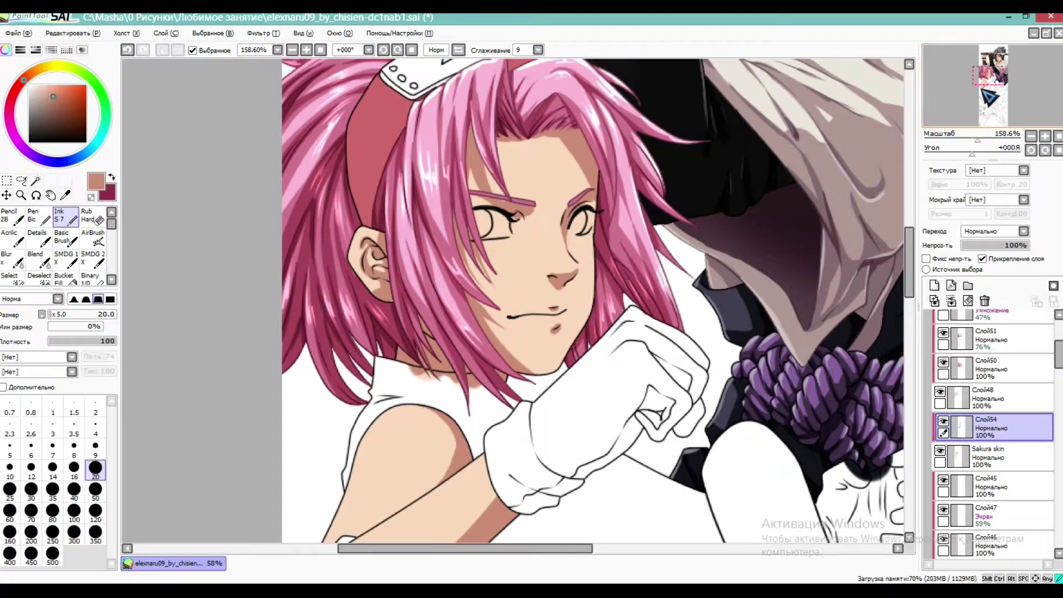
{"action": "left_click", "coordinate": [934, 286]}
{"action": "left_click_drag", "start_coordinate": [978, 140], "coordinate": [983, 140]}
{"action": "left_click", "coordinate": [66, 105]}
{"action": "left_click", "coordinate": [96, 448]}
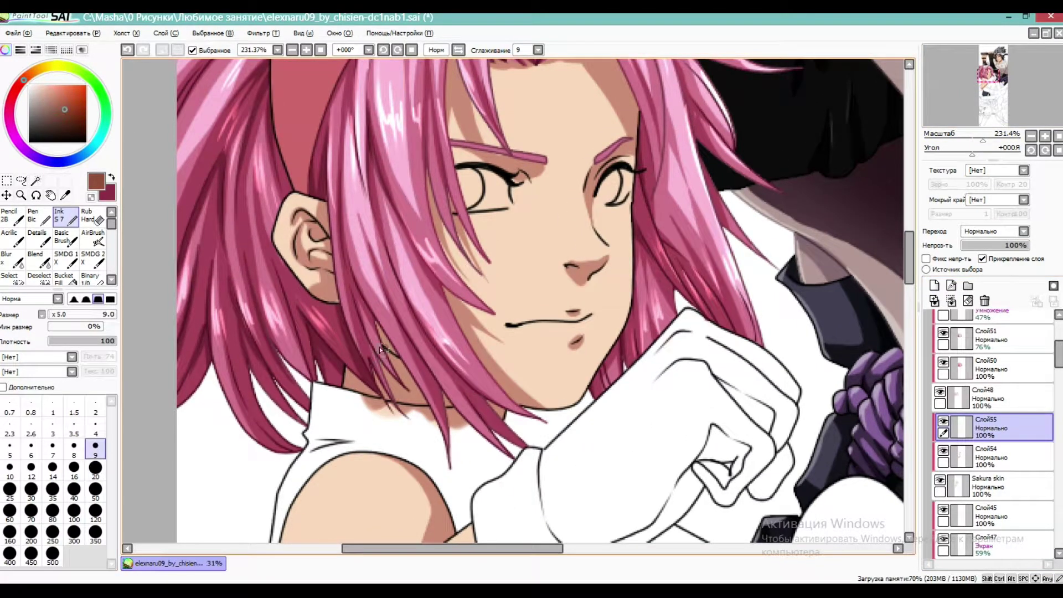
{"action": "left_click_drag", "start_coordinate": [481, 405], "coordinate": [519, 427]}
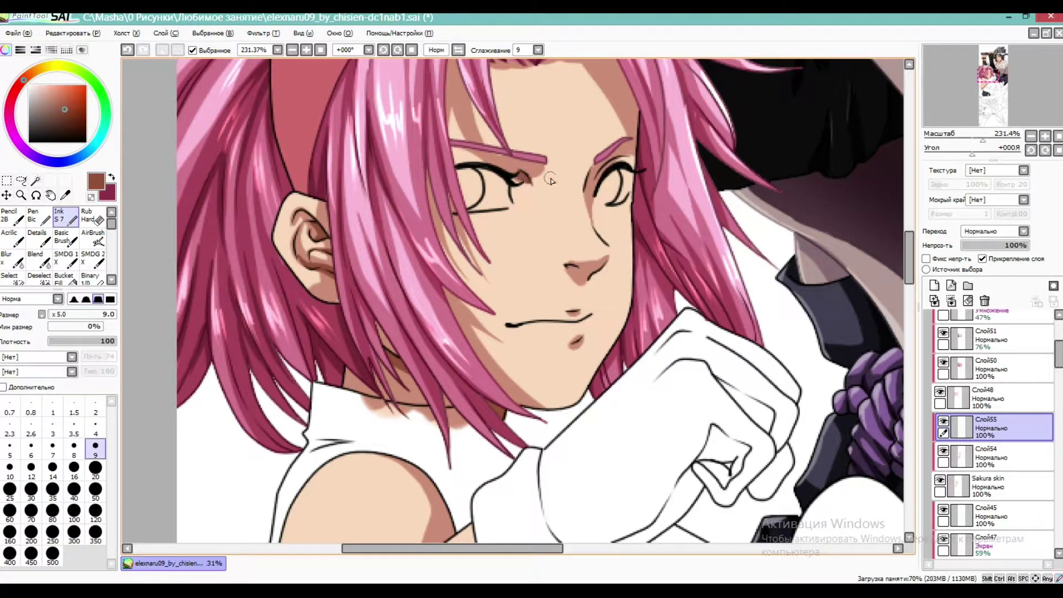
{"action": "left_click_drag", "start_coordinate": [600, 176], "coordinate": [588, 208]}
Create another clipped layer in Screen (Экран) blending mode above the dark skin accents and mix a light orange-tan highlight colour
{"action": "left_click_drag", "start_coordinate": [961, 140], "coordinate": [980, 114]}
{"action": "left_click_drag", "start_coordinate": [971, 139], "coordinate": [978, 139]}
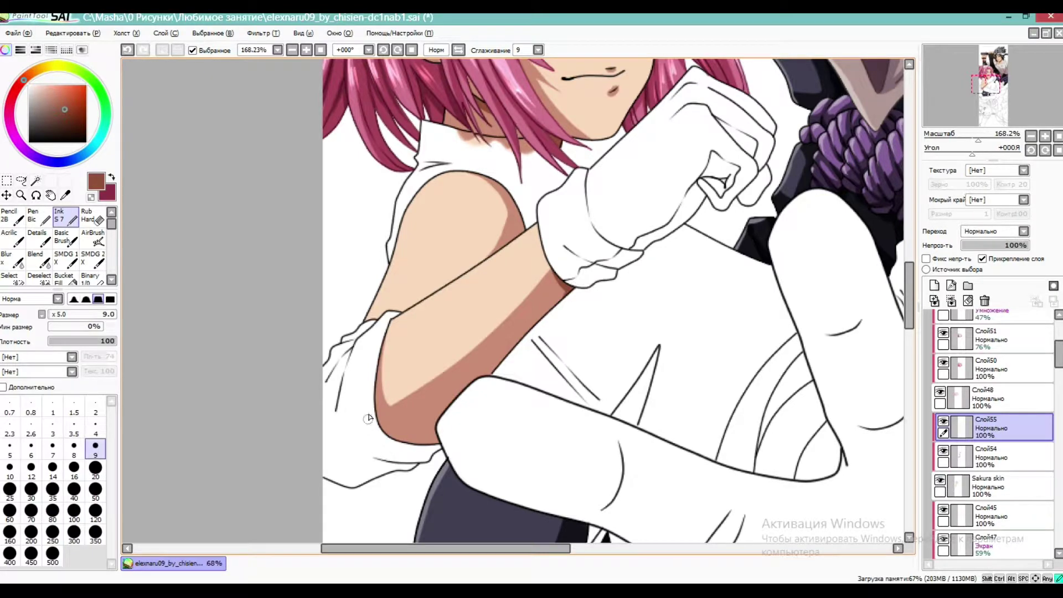
{"action": "left_click", "coordinate": [935, 285]}
{"action": "left_click", "coordinate": [991, 231]}
{"action": "left_click", "coordinate": [980, 271]}
{"action": "left_click_drag", "start_coordinate": [69, 90], "coordinate": [58, 95]}
{"action": "left_click", "coordinate": [28, 76]}
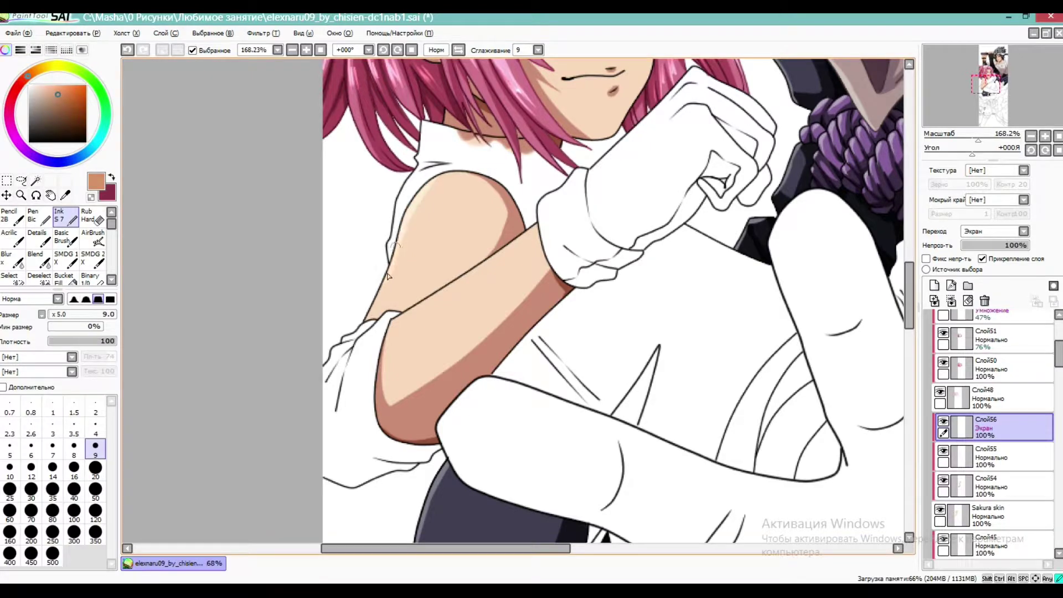
Paint rim highlights along the shoulder and forearm, refine the face highlights at brush size 8, and undo the last stroke
{"action": "left_click_drag", "start_coordinate": [538, 226], "coordinate": [392, 323]}
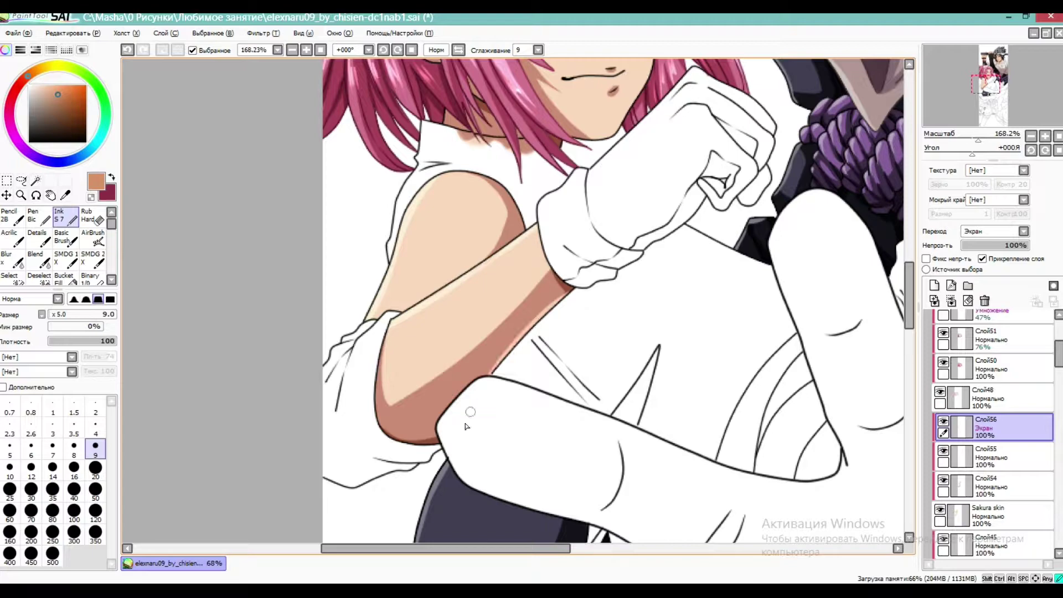
{"action": "scroll", "coordinate": [530, 273], "scroll_direction": "up", "scroll_amount": 5}
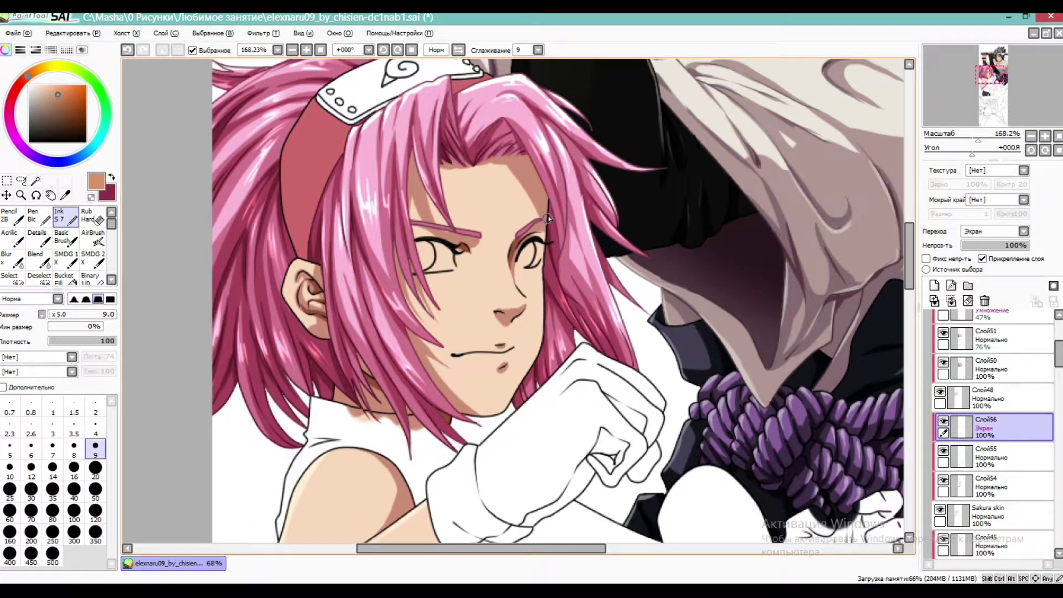
{"action": "left_click_drag", "start_coordinate": [978, 140], "coordinate": [994, 143]}
{"action": "left_click", "coordinate": [74, 447]}
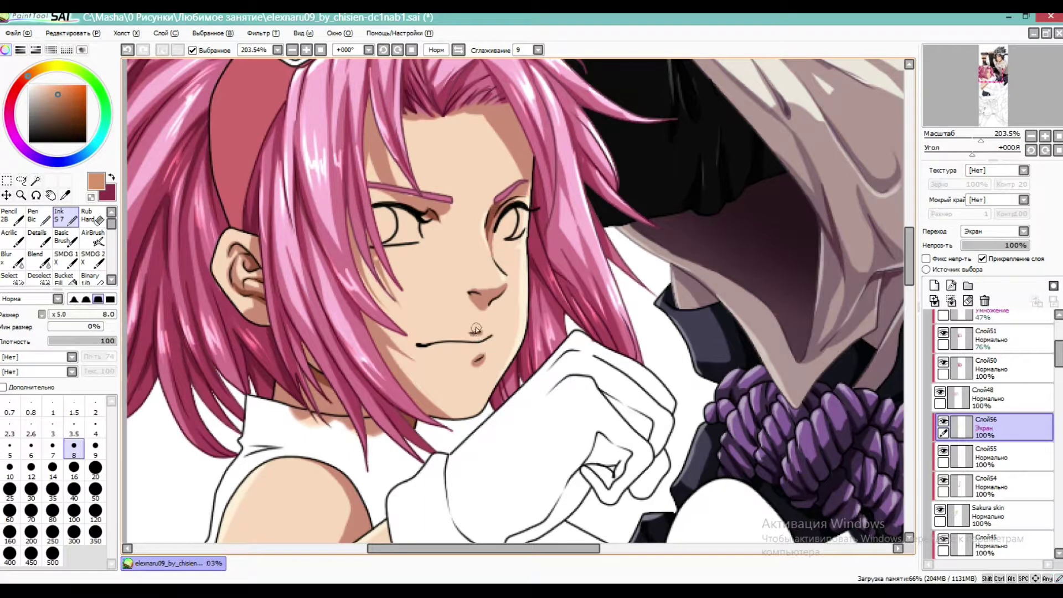
{"action": "key", "text": "ctrl+z"}
Erase part of the shadow above the upper lip on the main skin shadow layer with the eraser at size 20
{"action": "left_click", "coordinate": [970, 486]}
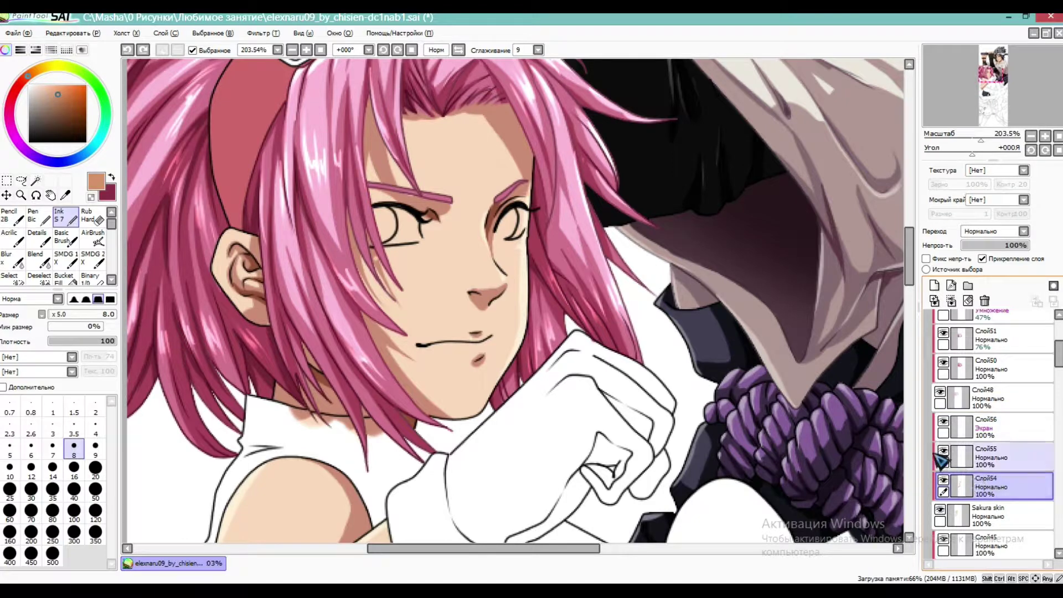
{"action": "key", "text": "e"}
{"action": "left_click", "coordinate": [94, 471]}
{"action": "left_click_drag", "start_coordinate": [115, 339], "coordinate": [137, 340]}
{"action": "left_click_drag", "start_coordinate": [479, 352], "coordinate": [471, 367]}
{"action": "key", "text": "ctrl+z"}
{"action": "left_click_drag", "start_coordinate": [490, 337], "coordinate": [474, 333]}
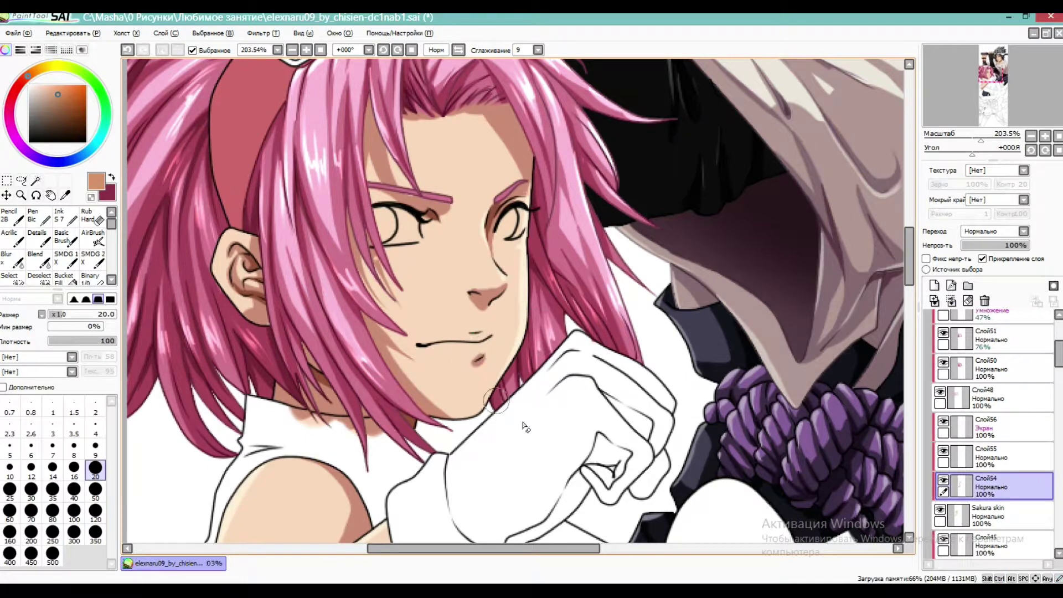
Add a highlight above the upper lip on the Screen layer, touching up the lip shadow beneath with the eraser at size 8
{"action": "left_click", "coordinate": [955, 434]}
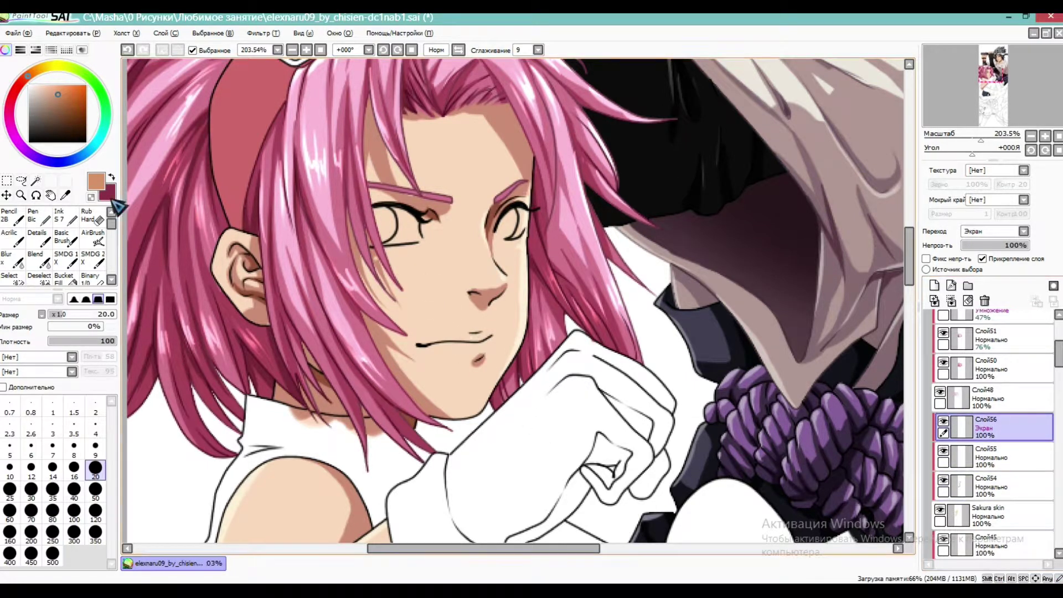
{"action": "key", "text": "n"}
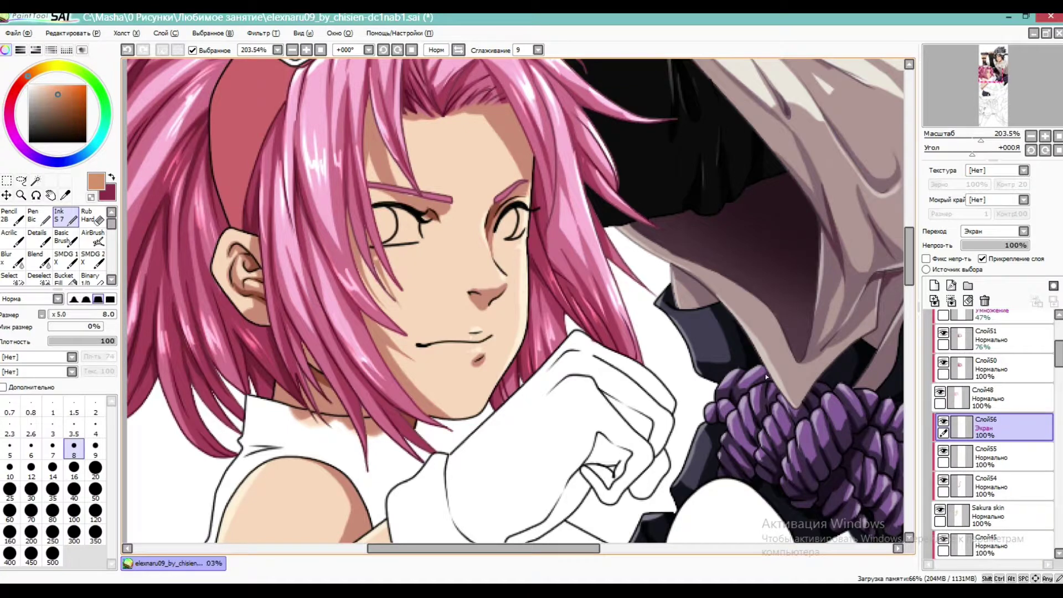
{"action": "left_click", "coordinate": [771, 426], "text": "ctrl+shift"}
{"action": "key", "text": "e"}
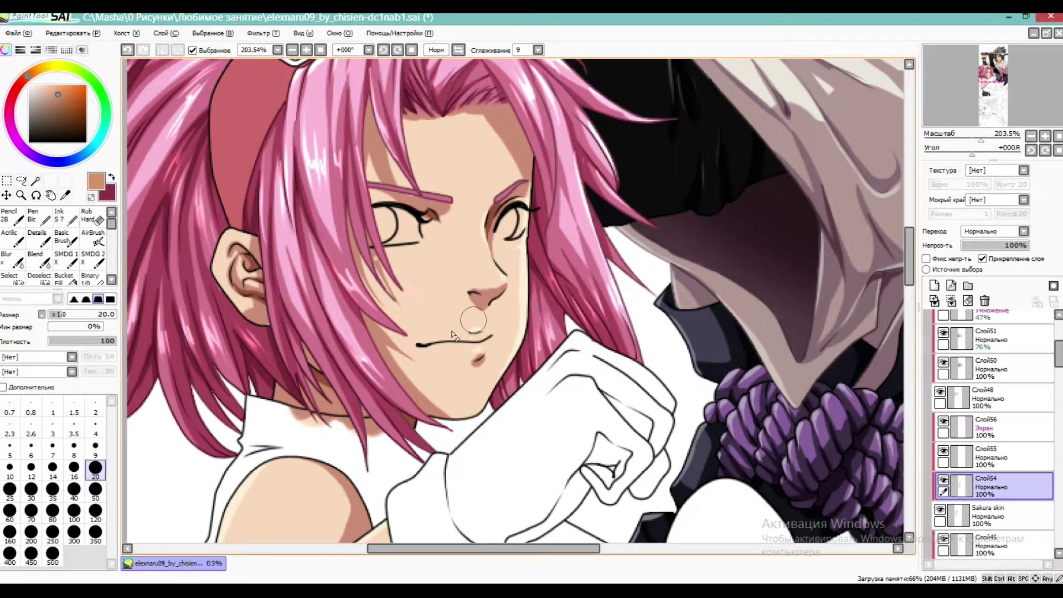
{"action": "left_click", "coordinate": [78, 447]}
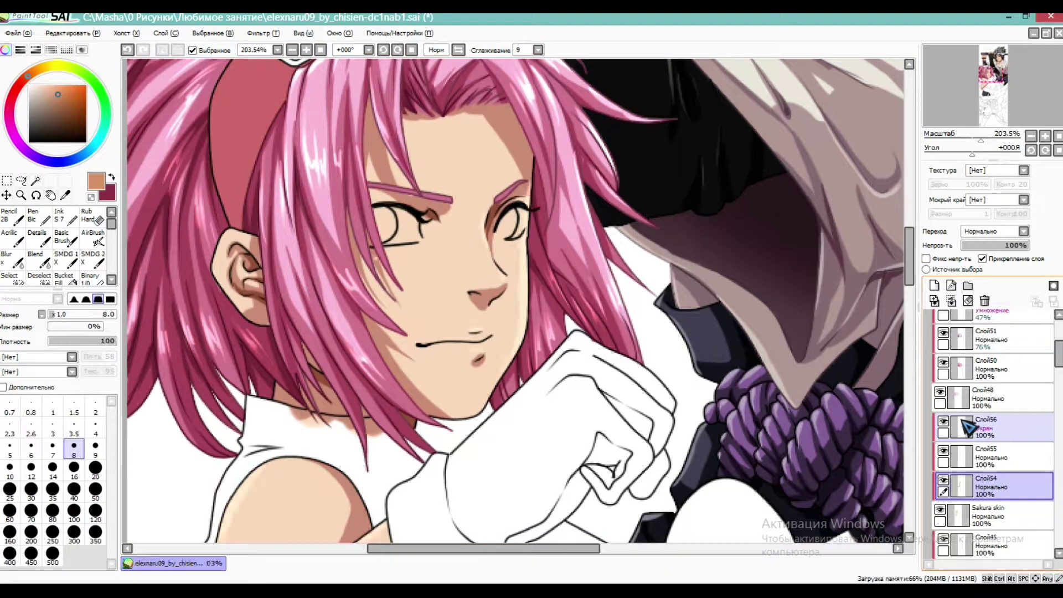
{"action": "left_click", "coordinate": [558, 318], "text": "ctrl+shift"}
{"action": "key", "text": "n"}
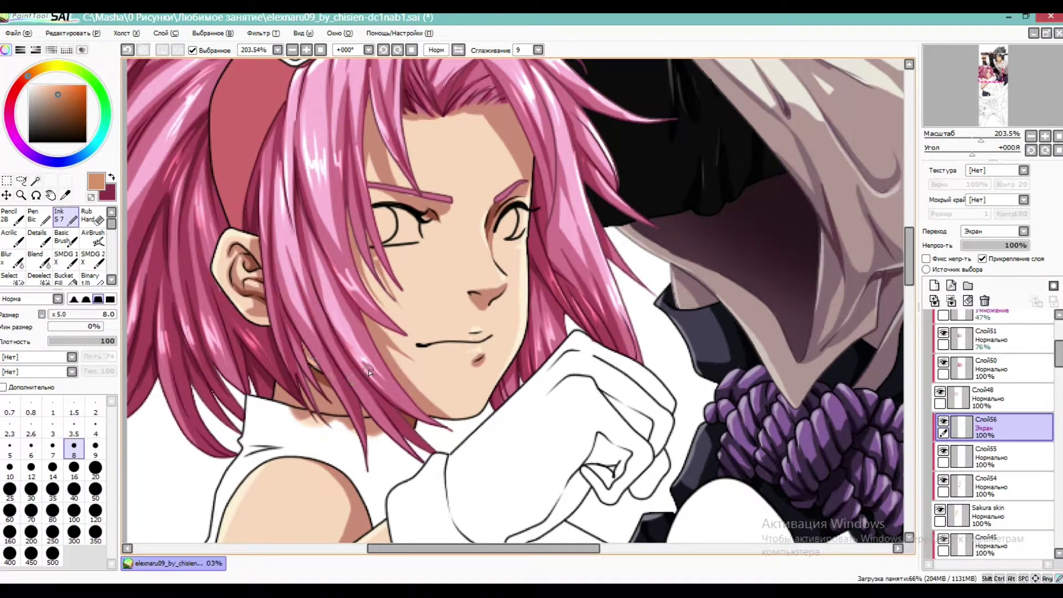
Paint a small highlight spot on top of the shoulder with the Ink brush at size 8
{"action": "left_click_drag", "start_coordinate": [989, 108], "coordinate": [983, 114]}
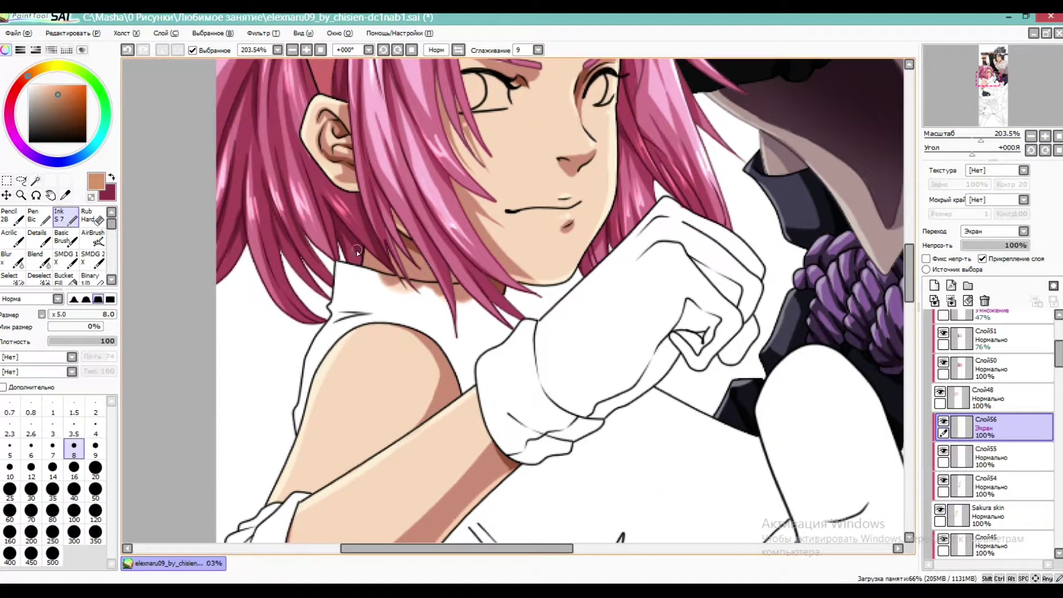
{"action": "left_click_drag", "start_coordinate": [987, 115], "coordinate": [986, 119]}
{"action": "left_click_drag", "start_coordinate": [396, 207], "coordinate": [402, 195]}
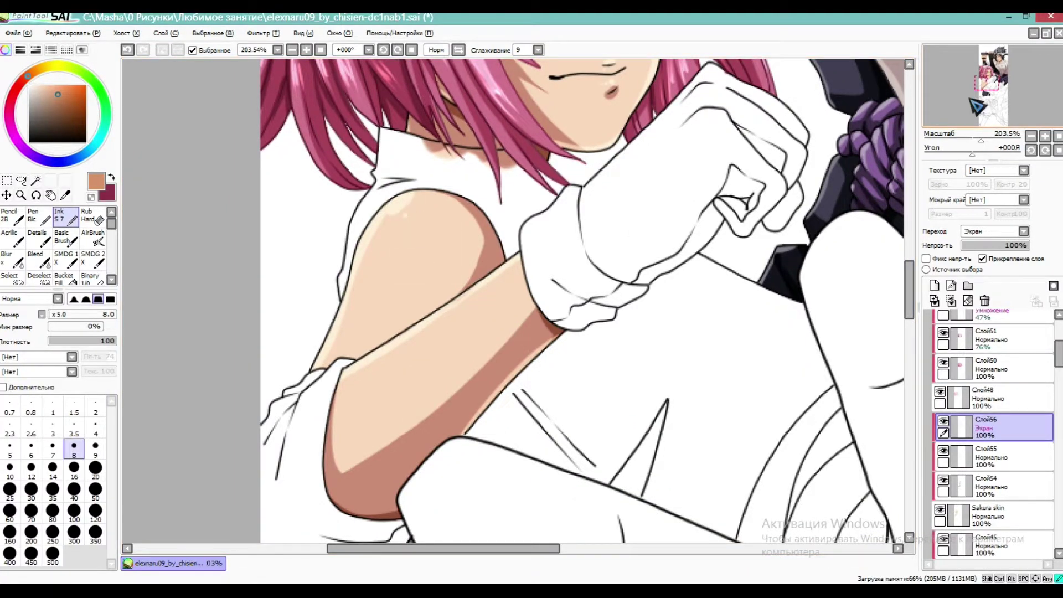
Create a new clipped layer directly above the main skin shadow layer and mix a soft pink blush colour
{"action": "left_click_drag", "start_coordinate": [998, 123], "coordinate": [1000, 114]}
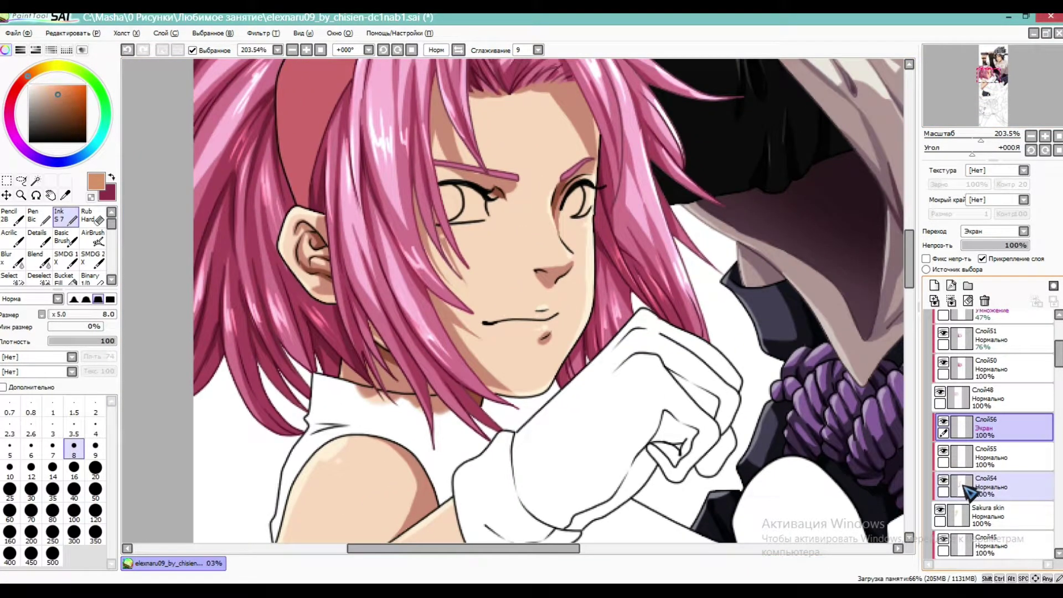
{"action": "left_click", "coordinate": [966, 490]}
{"action": "left_click", "coordinate": [935, 285]}
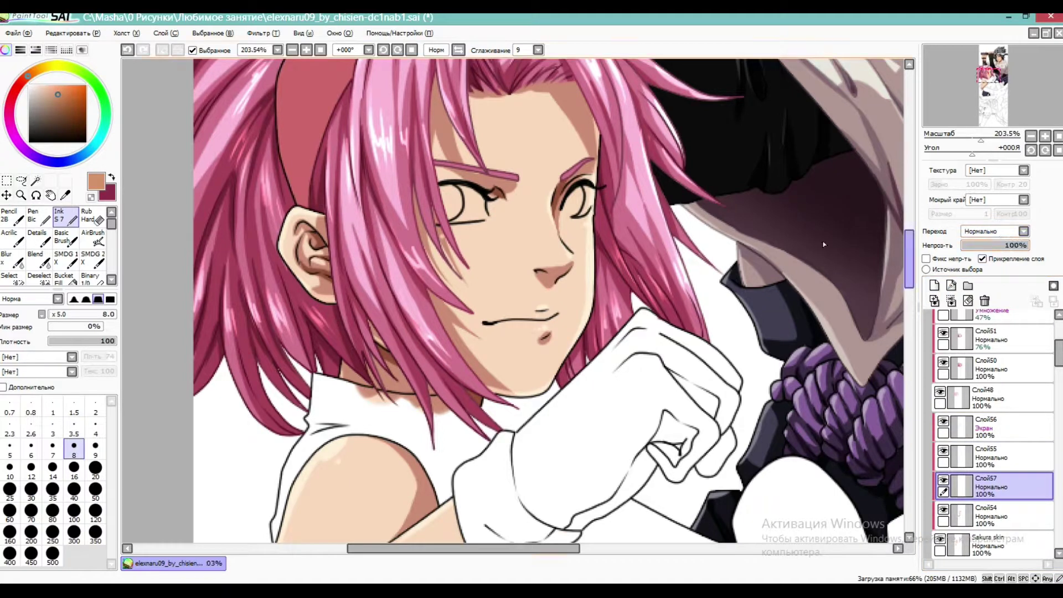
{"action": "left_click", "coordinate": [13, 93]}
{"action": "left_click", "coordinate": [51, 87]}
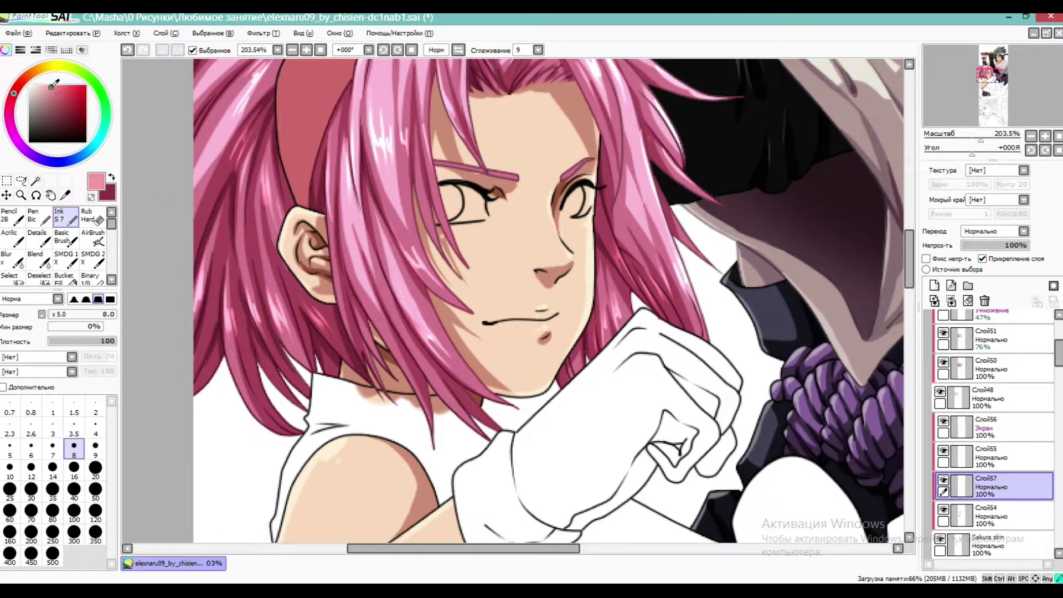
Spray pink blush on both cheeks below the eyes with the AirBrush at size 50
{"action": "left_click", "coordinate": [93, 239]}
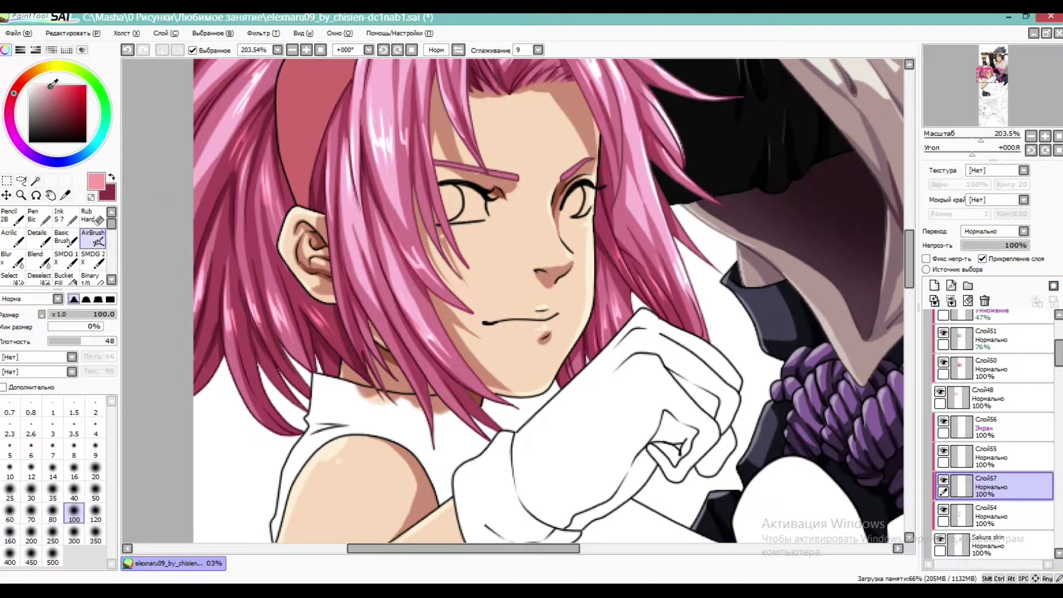
{"action": "left_click", "coordinate": [96, 492]}
{"action": "left_click_drag", "start_coordinate": [586, 221], "coordinate": [583, 232]}
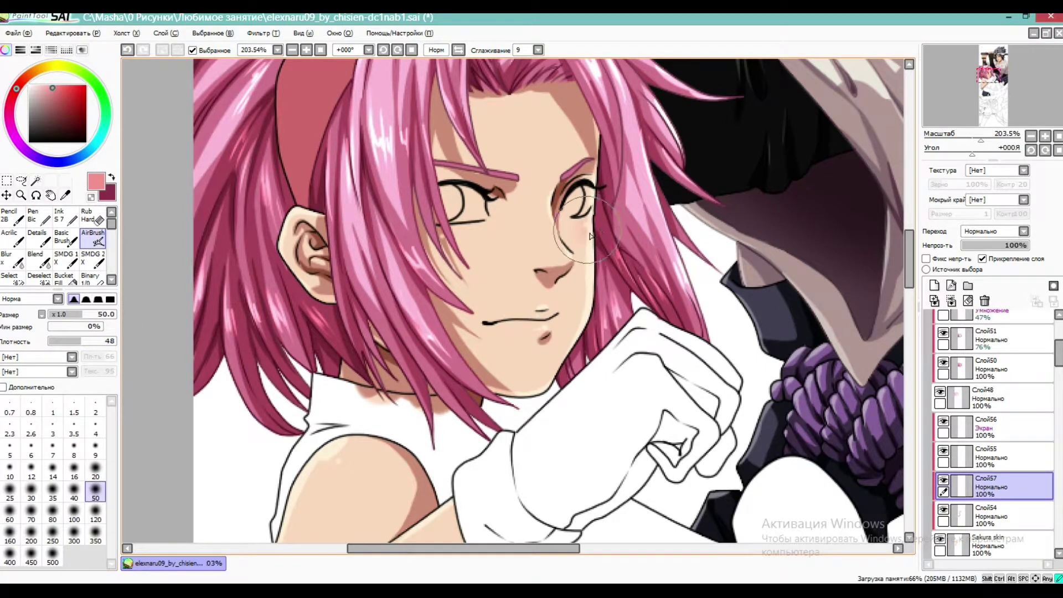
{"action": "mouse_move", "coordinate": [436, 240]}
{"action": "left_mouse_down"}
{"action": "mouse_move", "coordinate": [456, 237]}
{"action": "mouse_move", "coordinate": [442, 243]}
{"action": "left_mouse_up"}
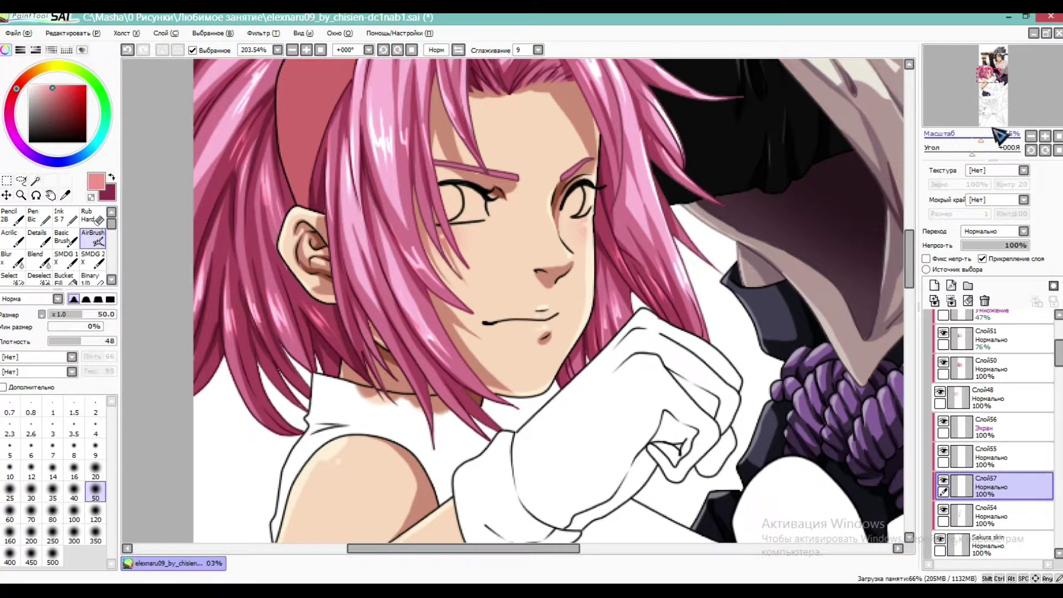
Sample the off-white from the black-haired character's eye, and set a greyish-pink eye shadow tone as the other colour
{"action": "left_click", "coordinate": [972, 137]}
{"action": "left_click_drag", "start_coordinate": [986, 117], "coordinate": [1001, 77]}
{"action": "left_click_drag", "start_coordinate": [973, 138], "coordinate": [996, 138]}
{"action": "left_click", "coordinate": [997, 61]}
{"action": "left_click", "coordinate": [65, 195]}
{"action": "left_click", "coordinate": [484, 245]}
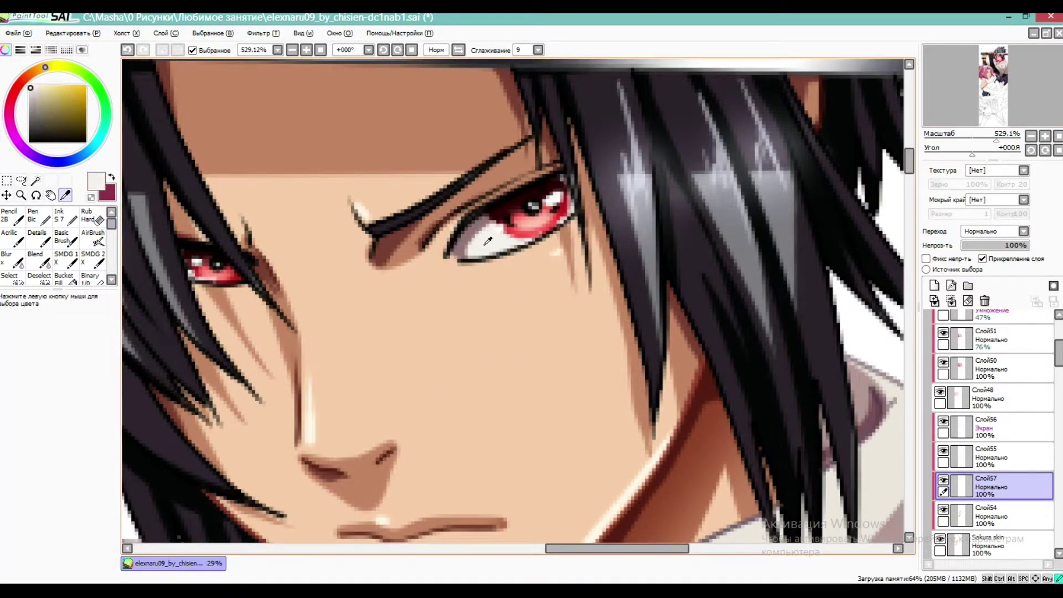
{"action": "left_click", "coordinate": [109, 186]}
{"action": "left_click", "coordinate": [479, 221]}
{"action": "left_click", "coordinate": [38, 101]}
Return to the pink-haired character's face and create a new unclipped layer above the Screen highlight layer
{"action": "left_click_drag", "start_coordinate": [970, 77], "coordinate": [962, 90]}
{"action": "left_click", "coordinate": [987, 137]}
{"action": "left_click_drag", "start_coordinate": [1059, 360], "coordinate": [1060, 361]}
{"action": "left_click", "coordinate": [996, 426]}
{"action": "left_click", "coordinate": [934, 285]}
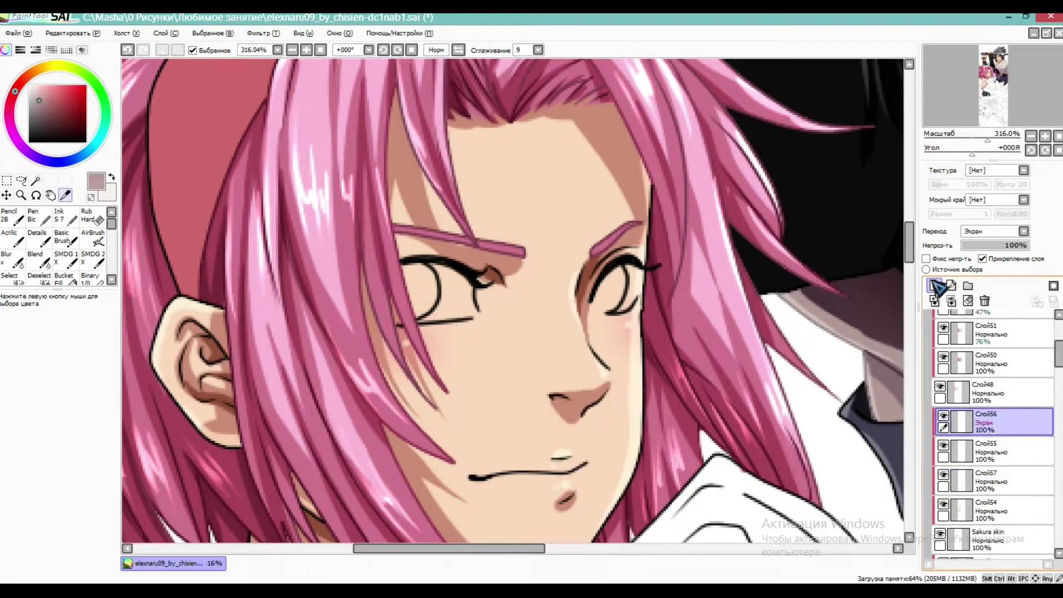
Fill the whites of both eyes with the sampled off-white using the Ink brush at sizes 14 and 9
{"action": "left_click", "coordinate": [111, 177]}
{"action": "left_click", "coordinate": [65, 216]}
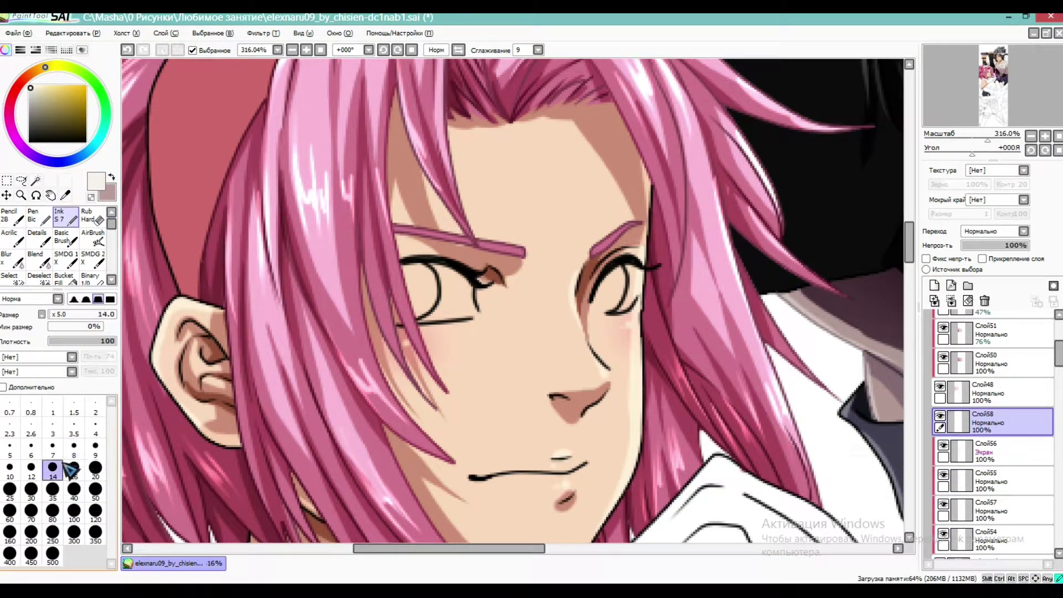
{"action": "mouse_move", "coordinate": [407, 277]}
{"action": "left_mouse_down"}
{"action": "mouse_move", "coordinate": [398, 300]}
{"action": "mouse_move", "coordinate": [415, 313]}
{"action": "mouse_move", "coordinate": [437, 271]}
{"action": "mouse_move", "coordinate": [458, 298]}
{"action": "left_mouse_up"}
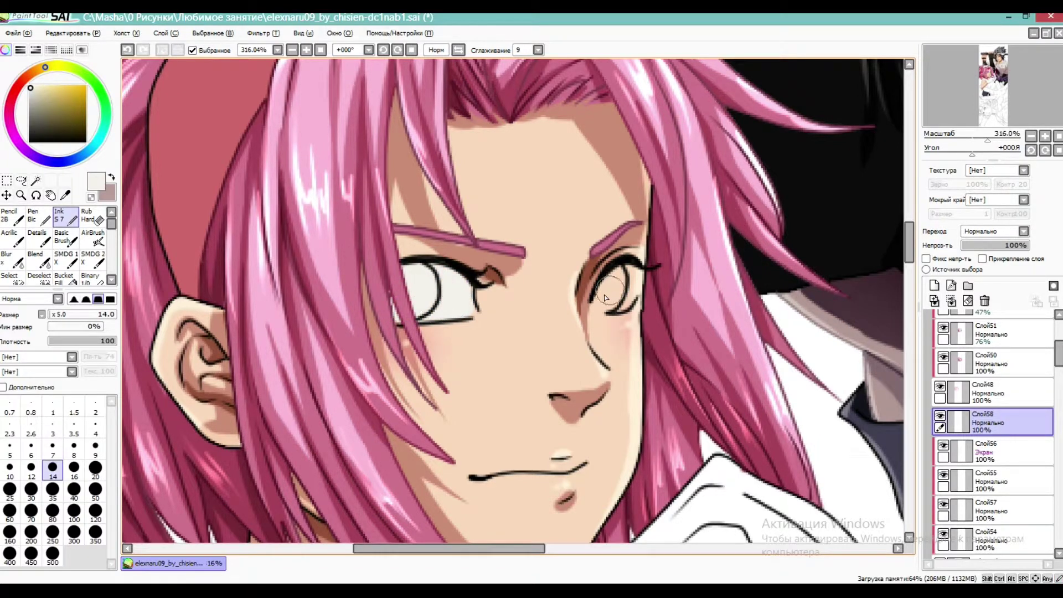
{"action": "left_click", "coordinate": [95, 447]}
{"action": "mouse_move", "coordinate": [593, 271]}
{"action": "left_mouse_down"}
{"action": "mouse_move", "coordinate": [605, 302]}
{"action": "mouse_move", "coordinate": [622, 301]}
{"action": "mouse_move", "coordinate": [629, 266]}
{"action": "mouse_move", "coordinate": [603, 280]}
{"action": "left_mouse_up"}
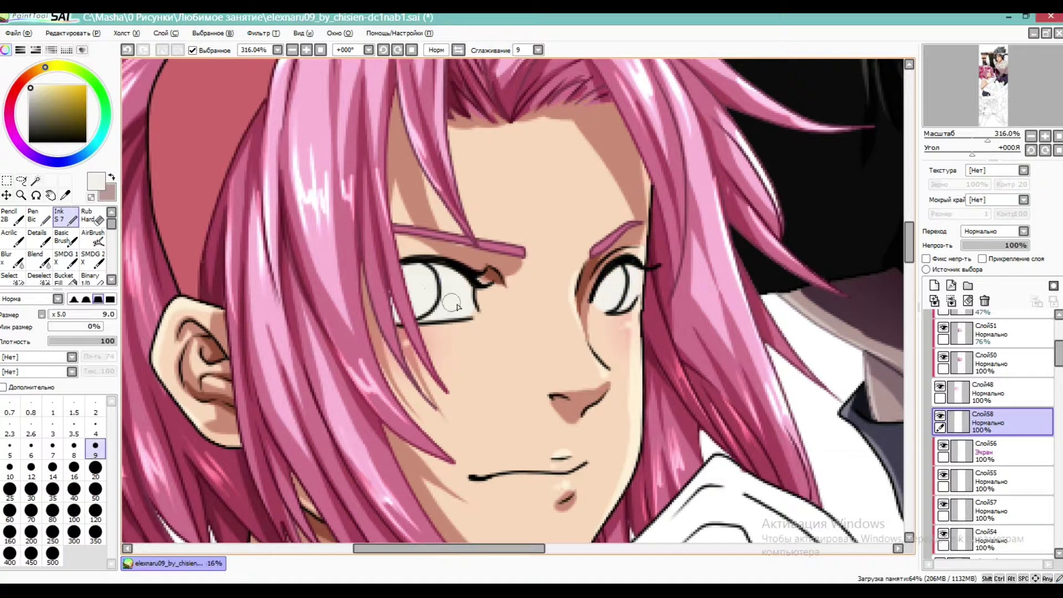
On a new clipped layer above the eye whites, paint greyish-pink shadows under the upper lids with the Ink brush at size 8
{"action": "left_click", "coordinate": [934, 285]}
{"action": "left_click", "coordinate": [982, 258]}
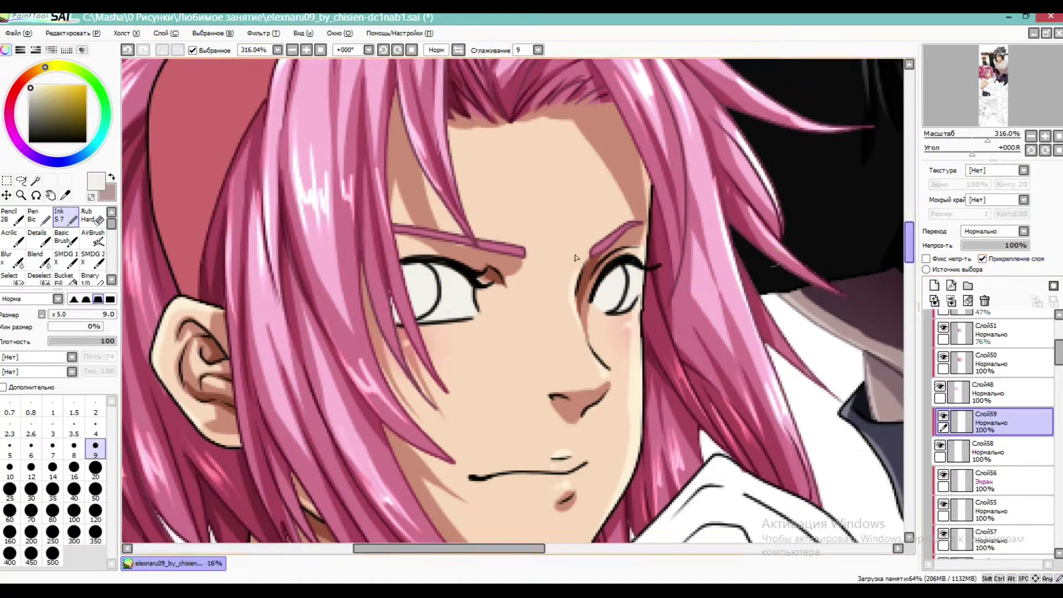
{"action": "left_click", "coordinate": [111, 177]}
{"action": "left_click", "coordinate": [74, 449]}
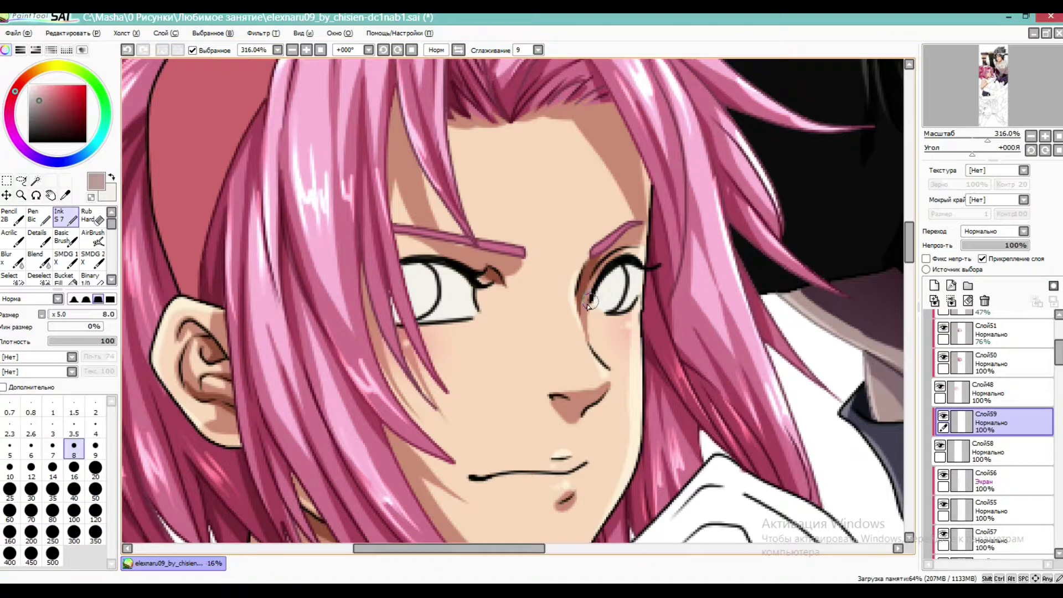
{"action": "mouse_move", "coordinate": [478, 281]}
{"action": "left_mouse_down"}
{"action": "mouse_move", "coordinate": [395, 273]}
{"action": "mouse_move", "coordinate": [466, 282]}
{"action": "left_mouse_up"}
Create a new unclipped layer above the eye shadows and fill both irises with medium green using the Ink brush
{"action": "left_click", "coordinate": [934, 285]}
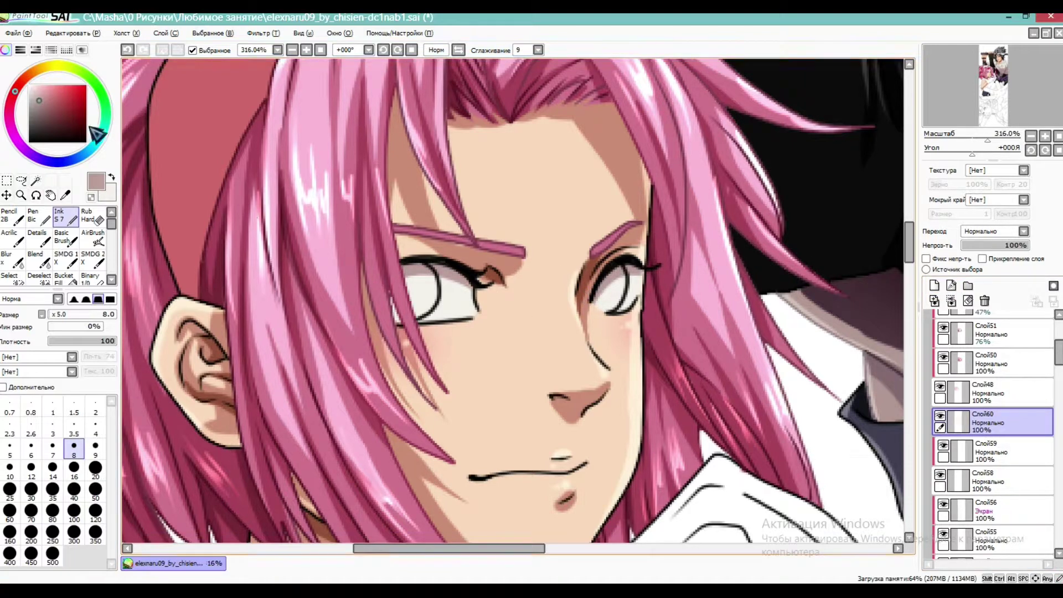
{"action": "left_click", "coordinate": [103, 98]}
{"action": "left_click", "coordinate": [56, 102]}
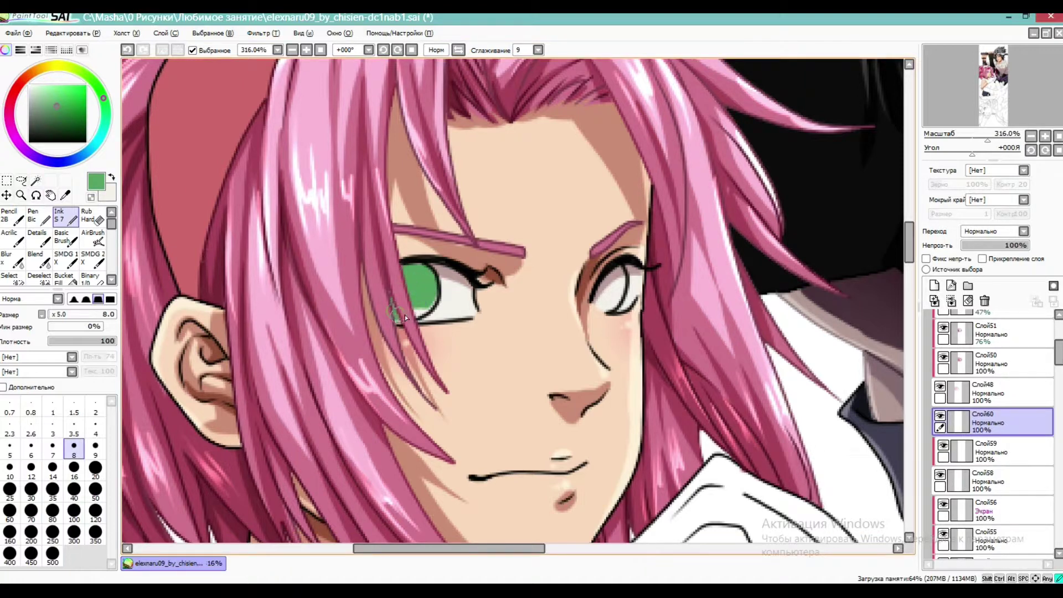
{"action": "left_click_drag", "start_coordinate": [613, 284], "coordinate": [603, 295]}
On a new layer above the green irises, paint black pupils with the Ink brush at size 6
{"action": "left_click", "coordinate": [934, 285]}
{"action": "left_click_drag", "start_coordinate": [988, 139], "coordinate": [995, 139]}
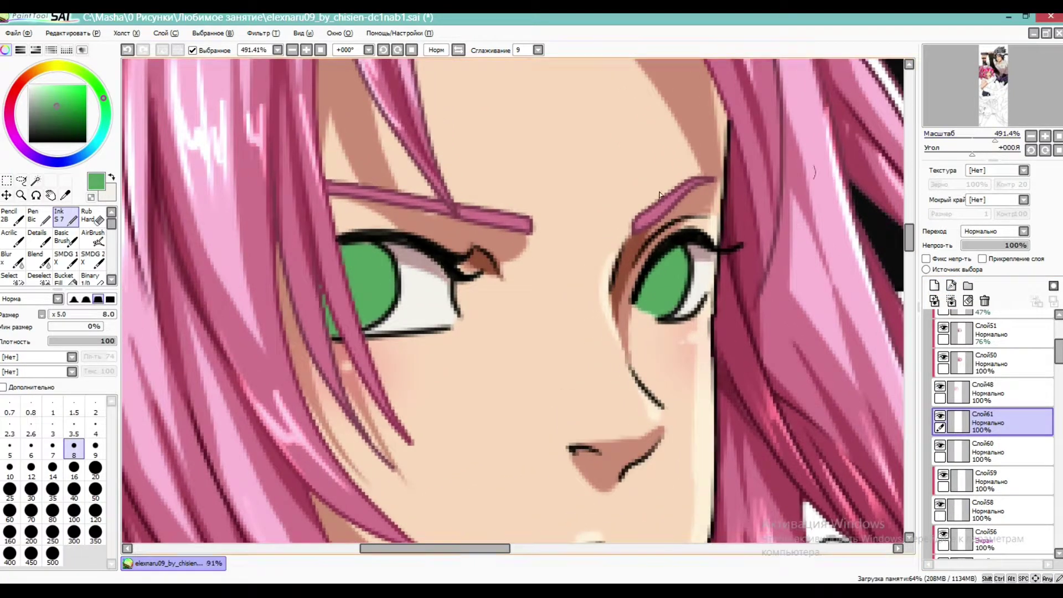
{"action": "left_click", "coordinate": [58, 142]}
{"action": "left_click", "coordinate": [31, 448]}
{"action": "left_click", "coordinate": [357, 283]}
{"action": "left_click_drag", "start_coordinate": [357, 282], "coordinate": [354, 279]}
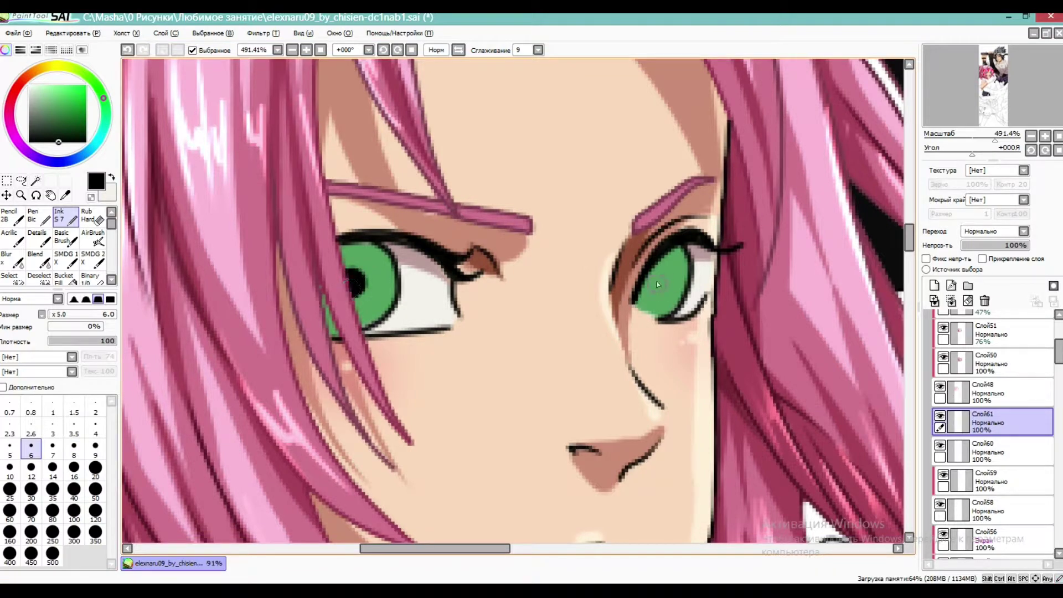
Check the pupils at face distance, undo the last pupil stroke and repaint the pupils in both eyes
{"action": "left_click", "coordinate": [973, 139]}
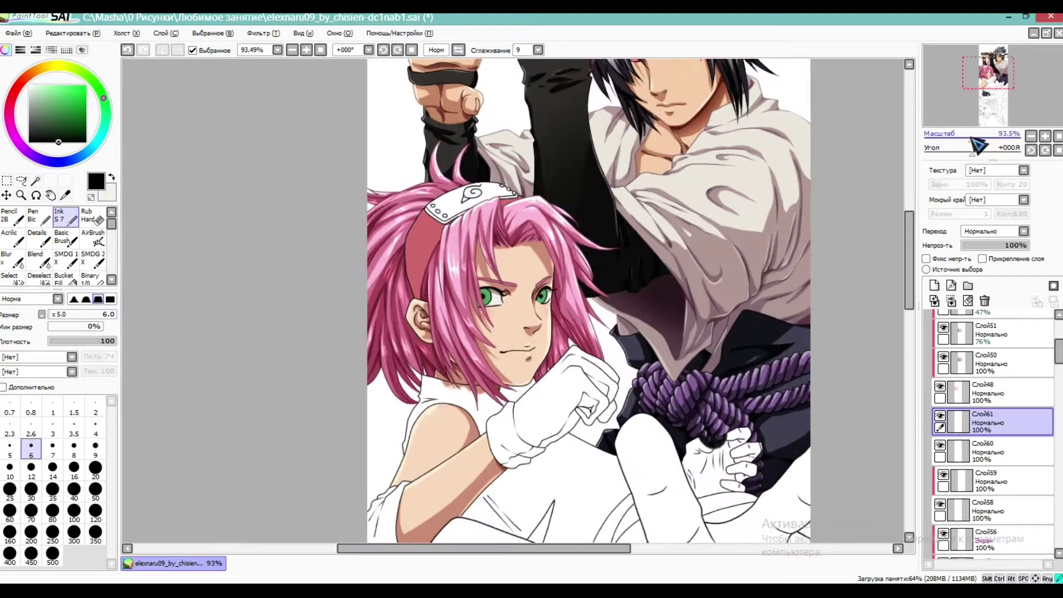
{"action": "left_click_drag", "start_coordinate": [973, 140], "coordinate": [1001, 139]}
{"action": "key", "text": "ctrl+z"}
{"action": "left_click_drag", "start_coordinate": [348, 275], "coordinate": [343, 280]}
{"action": "left_click_drag", "start_coordinate": [673, 270], "coordinate": [671, 269]}
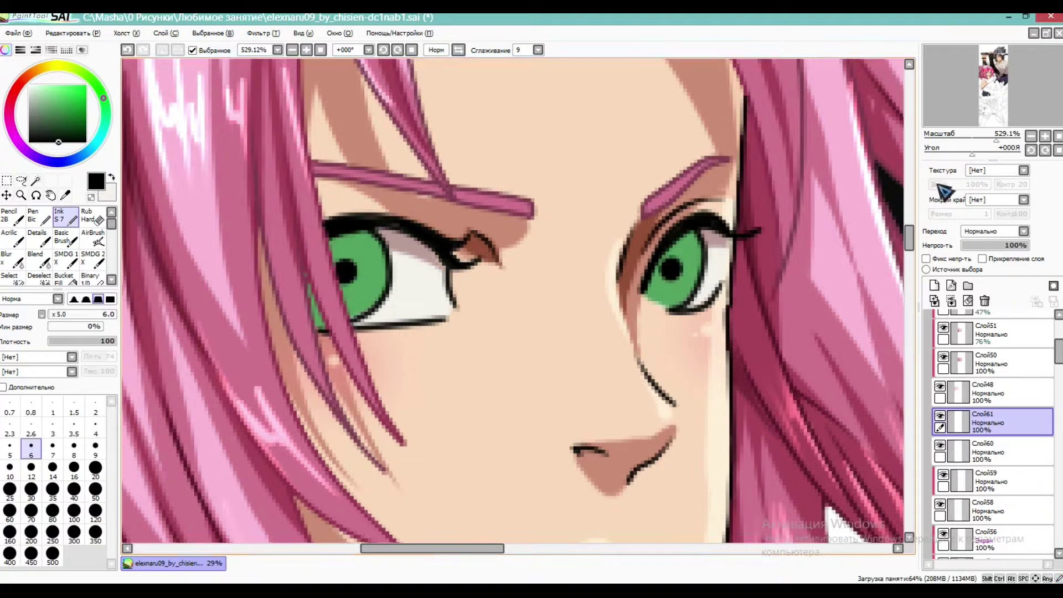
{"action": "mouse_move", "coordinate": [996, 139]}
{"action": "left_mouse_down"}
{"action": "mouse_move", "coordinate": [975, 143]}
{"action": "mouse_move", "coordinate": [997, 143]}
{"action": "left_mouse_up"}
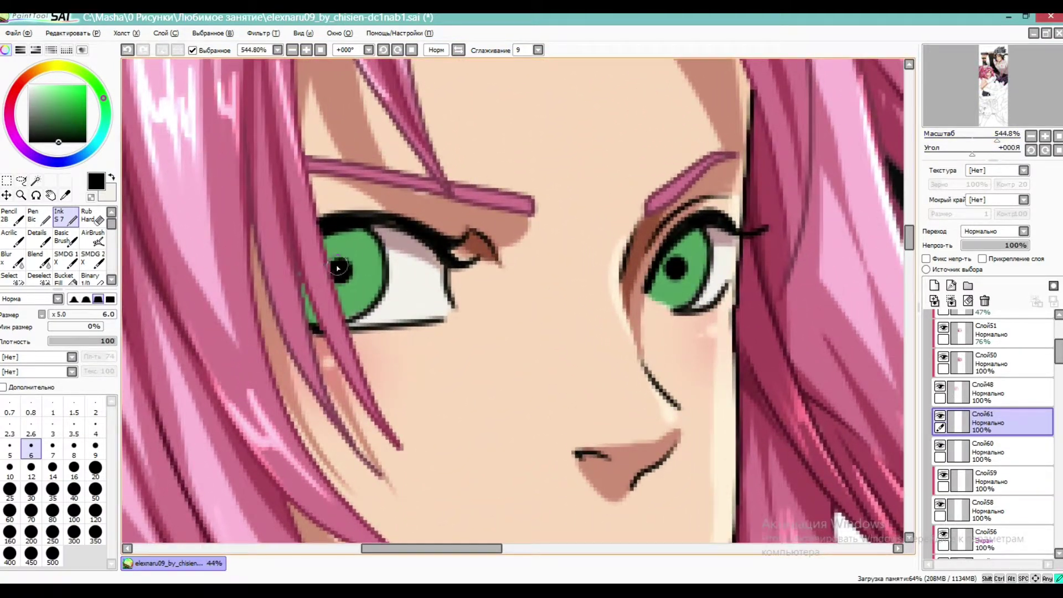
On a new clipped layer above the iris layer, shade the upper irises and their rims dark green with the Ink brush at size 6
{"action": "left_click", "coordinate": [983, 451]}
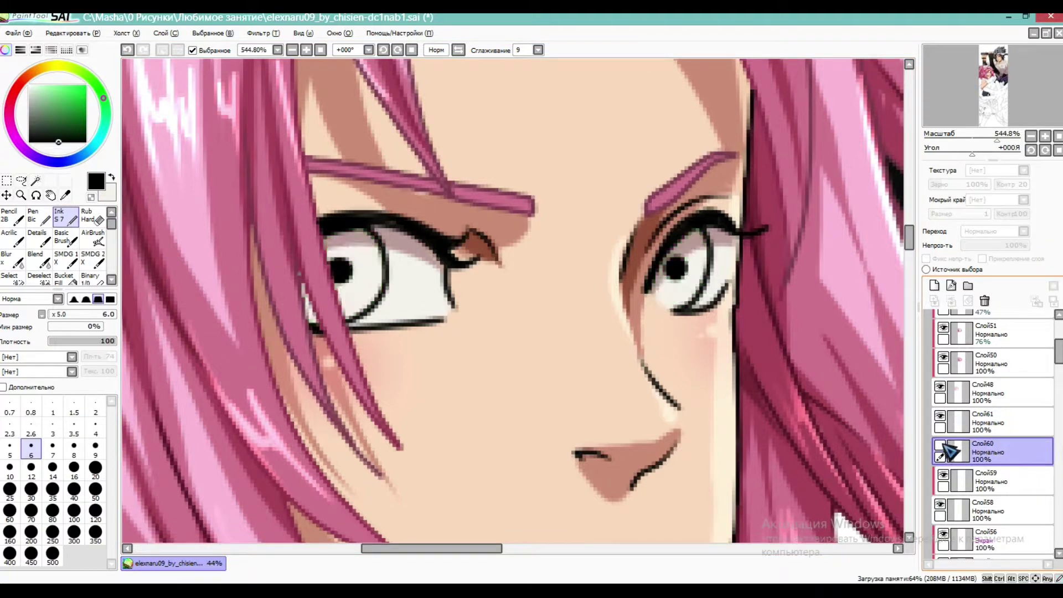
{"action": "left_click", "coordinate": [935, 285]}
{"action": "left_click", "coordinate": [994, 259]}
{"action": "left_click", "coordinate": [65, 195]}
{"action": "left_click", "coordinate": [371, 244]}
{"action": "left_click", "coordinate": [66, 122]}
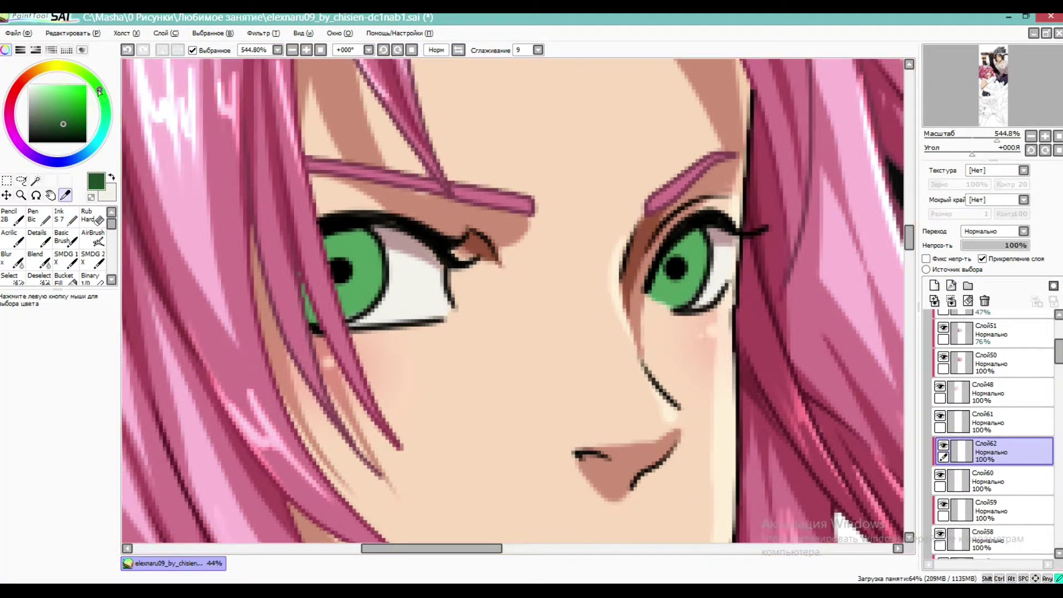
{"action": "left_click", "coordinate": [67, 216]}
{"action": "mouse_move", "coordinate": [336, 284]}
{"action": "left_mouse_down"}
{"action": "mouse_move", "coordinate": [374, 259]}
{"action": "mouse_move", "coordinate": [357, 237]}
{"action": "mouse_move", "coordinate": [327, 229]}
{"action": "left_mouse_up"}
{"action": "mouse_move", "coordinate": [666, 264]}
{"action": "left_mouse_down"}
{"action": "mouse_move", "coordinate": [701, 254]}
{"action": "mouse_move", "coordinate": [679, 237]}
{"action": "left_mouse_up"}
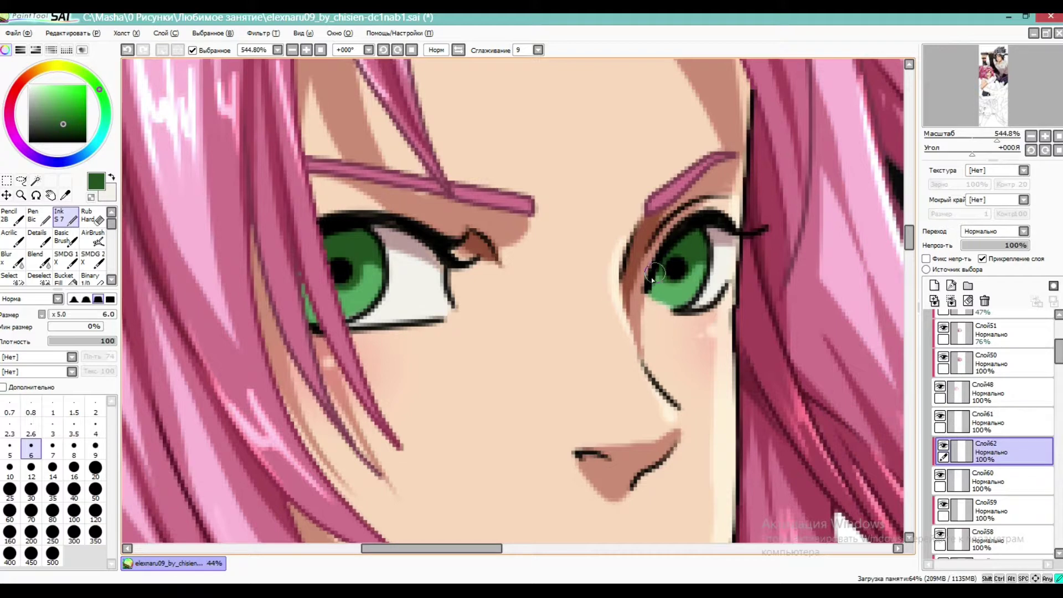
{"action": "mouse_move", "coordinate": [654, 275]}
{"action": "left_mouse_down"}
{"action": "mouse_move", "coordinate": [667, 299]}
{"action": "mouse_move", "coordinate": [703, 260]}
{"action": "left_mouse_up"}
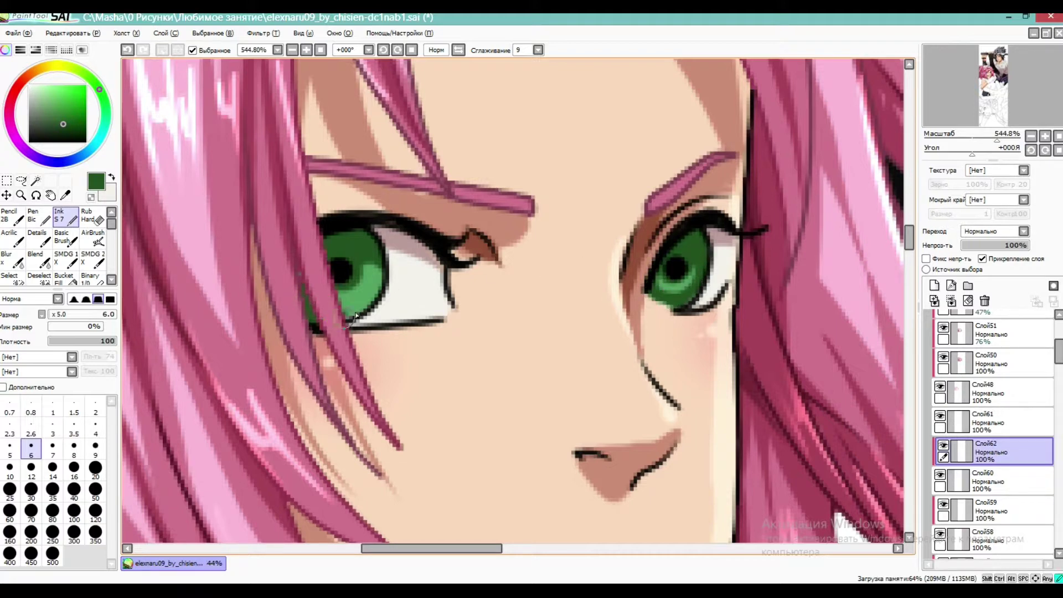
{"action": "left_click_drag", "start_coordinate": [348, 319], "coordinate": [384, 270]}
Sample the light iris green, then erase the dark green shading below both pupils with the eraser at size 4
{"action": "left_click", "coordinate": [985, 481]}
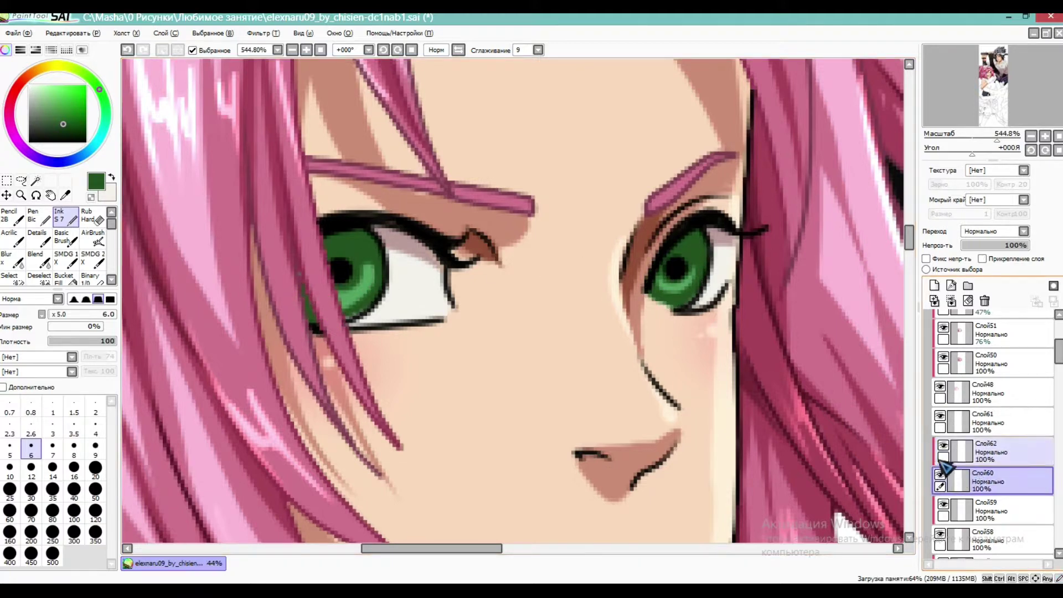
{"action": "left_click", "coordinate": [111, 176]}
{"action": "key", "text": "alt"}
{"action": "left_click", "coordinate": [371, 274], "text": "alt"}
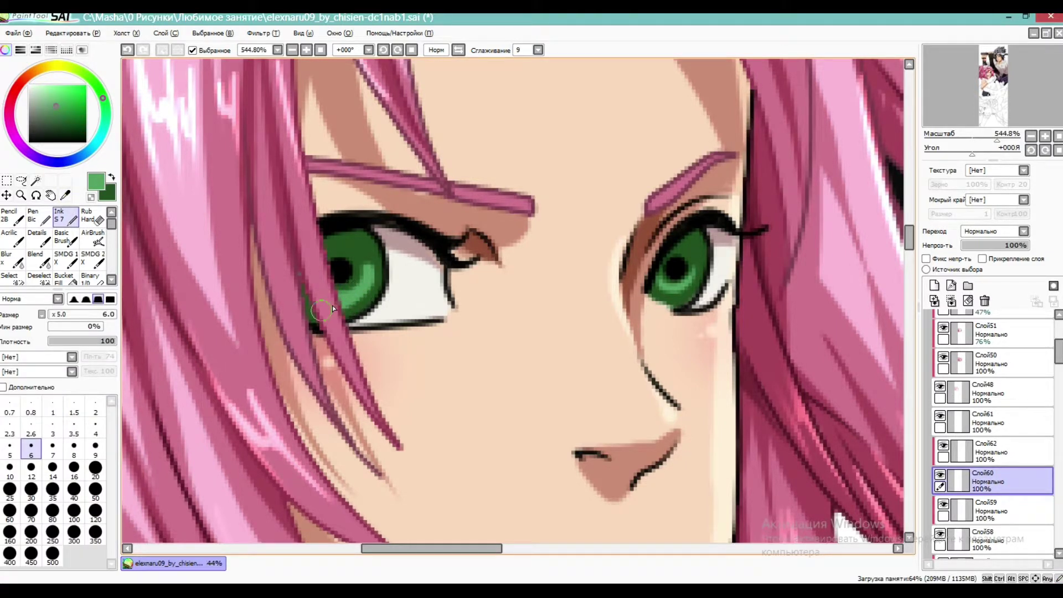
{"action": "left_click", "coordinate": [991, 451]}
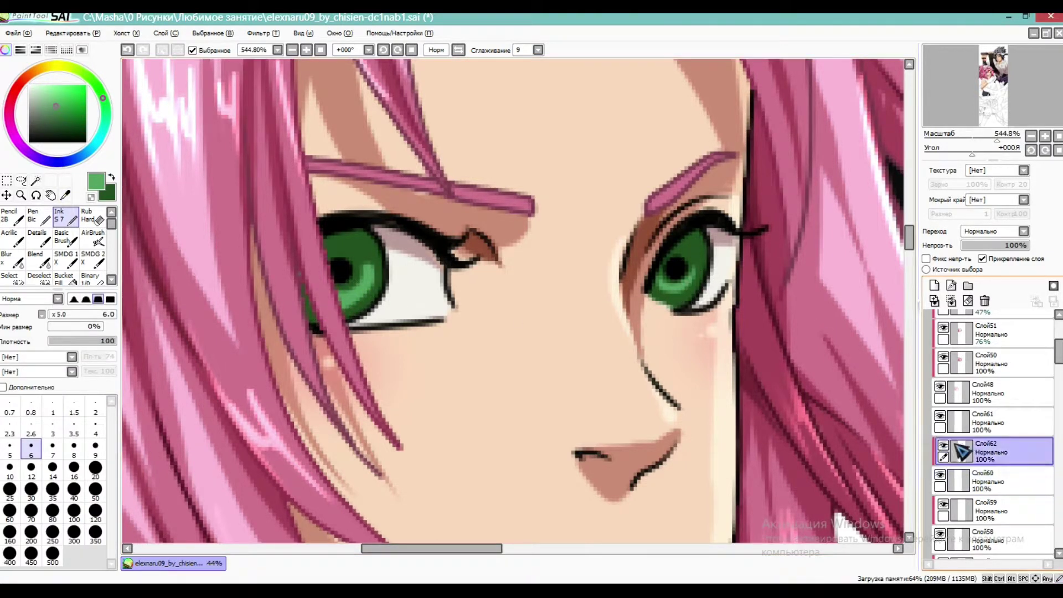
{"action": "key", "text": "e"}
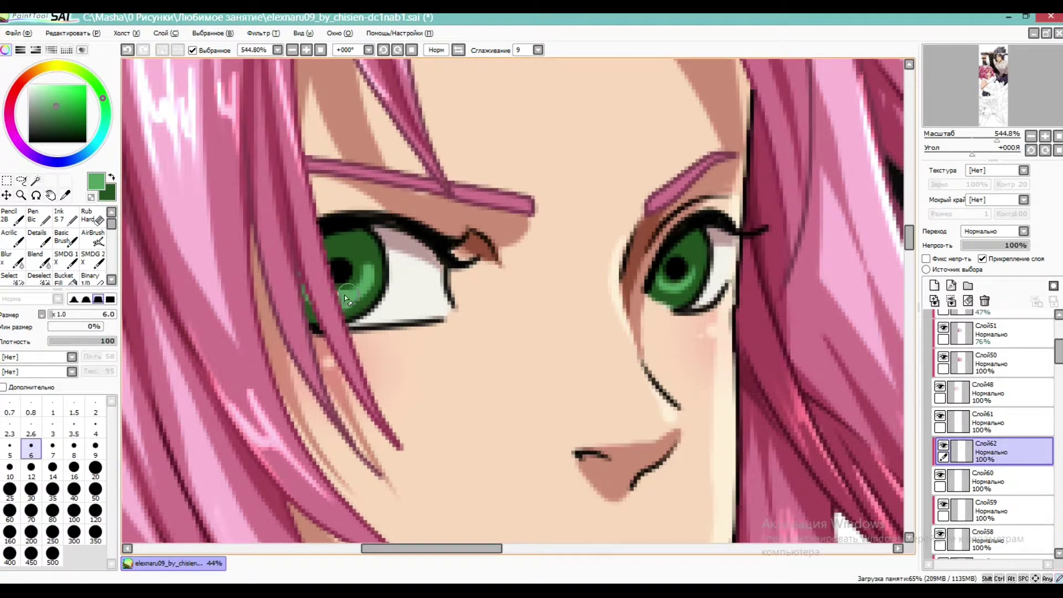
{"action": "key", "text": "bracketleft"}
{"action": "key", "text": "bracketleft"}
{"action": "left_click_drag", "start_coordinate": [664, 283], "coordinate": [683, 289]}
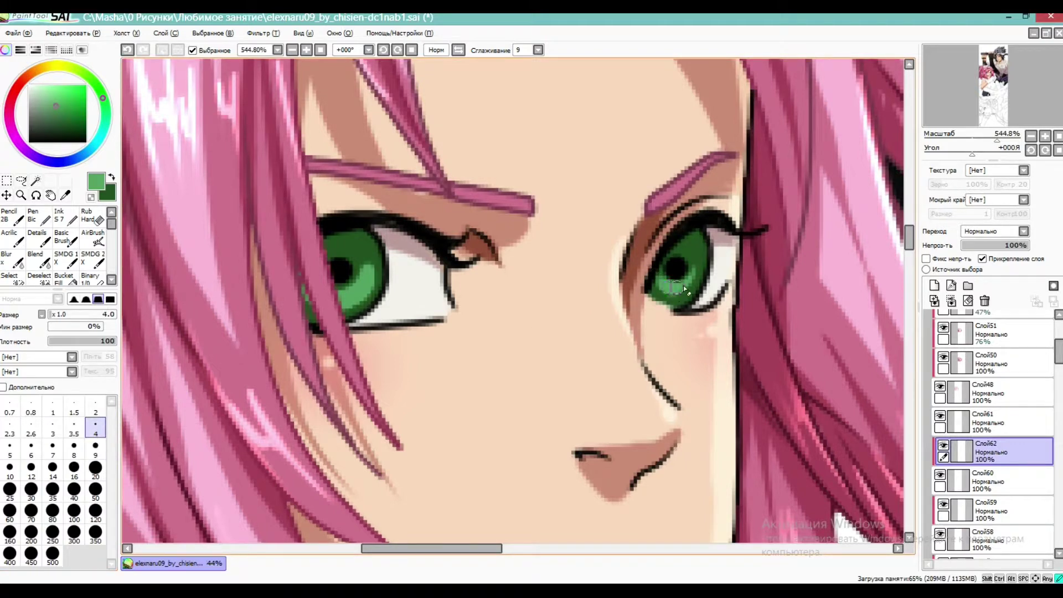
{"action": "left_click", "coordinate": [942, 445]}
{"action": "left_click", "coordinate": [943, 446]}
Duplicate the dark green iris shading layer and set the copy's blending mode to Multiply (Умножение)
{"action": "left_click", "coordinate": [166, 33]}
{"action": "left_click", "coordinate": [188, 86]}
{"action": "left_click", "coordinate": [991, 231]}
{"action": "left_click", "coordinate": [991, 241]}
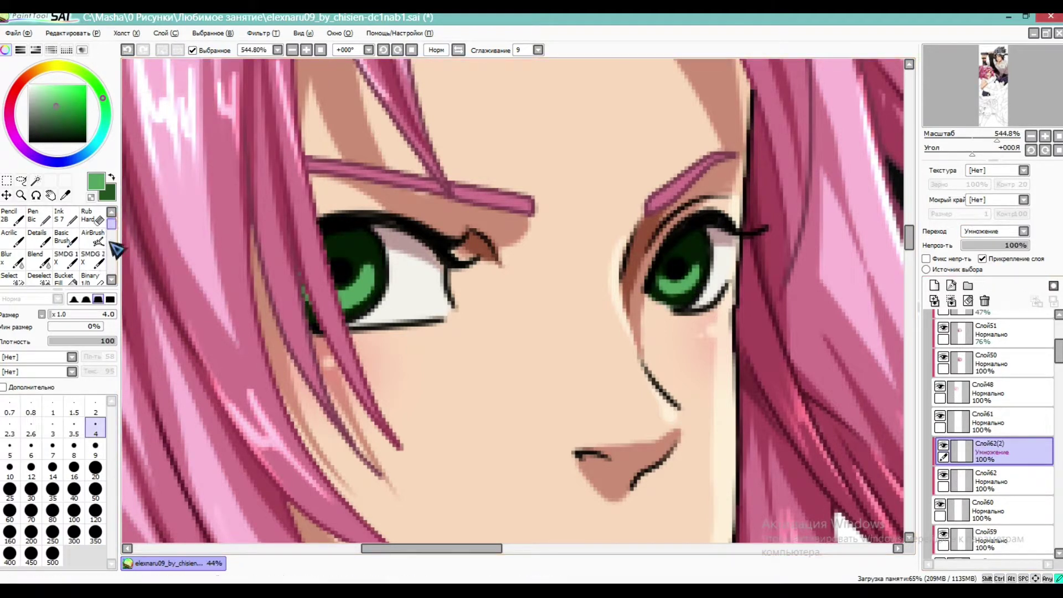
Fade the lower part of the Multiply iris shading in both eyes with the soft eraser (Ластик) at size 35
{"action": "left_click_drag", "start_coordinate": [111, 224], "coordinate": [111, 271]}
{"action": "left_click", "coordinate": [39, 274]}
{"action": "left_click", "coordinate": [53, 490]}
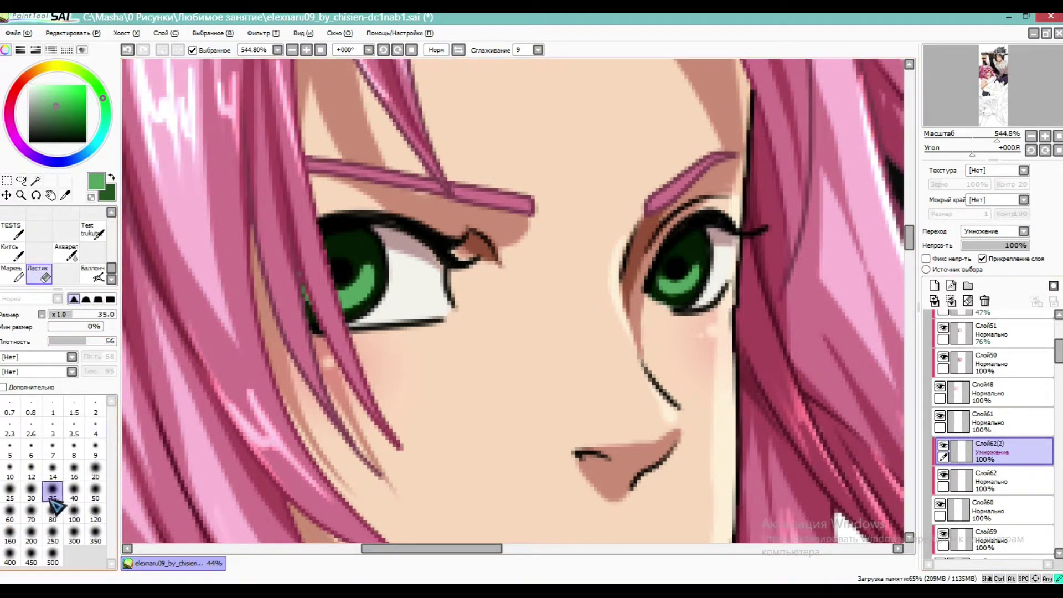
{"action": "mouse_move", "coordinate": [366, 322]}
{"action": "left_mouse_down"}
{"action": "mouse_move", "coordinate": [299, 325]}
{"action": "mouse_move", "coordinate": [376, 318]}
{"action": "left_mouse_up"}
{"action": "mouse_move", "coordinate": [734, 330]}
{"action": "left_mouse_down"}
{"action": "mouse_move", "coordinate": [751, 313]}
{"action": "mouse_move", "coordinate": [714, 316]}
{"action": "mouse_move", "coordinate": [743, 303]}
{"action": "left_mouse_up"}
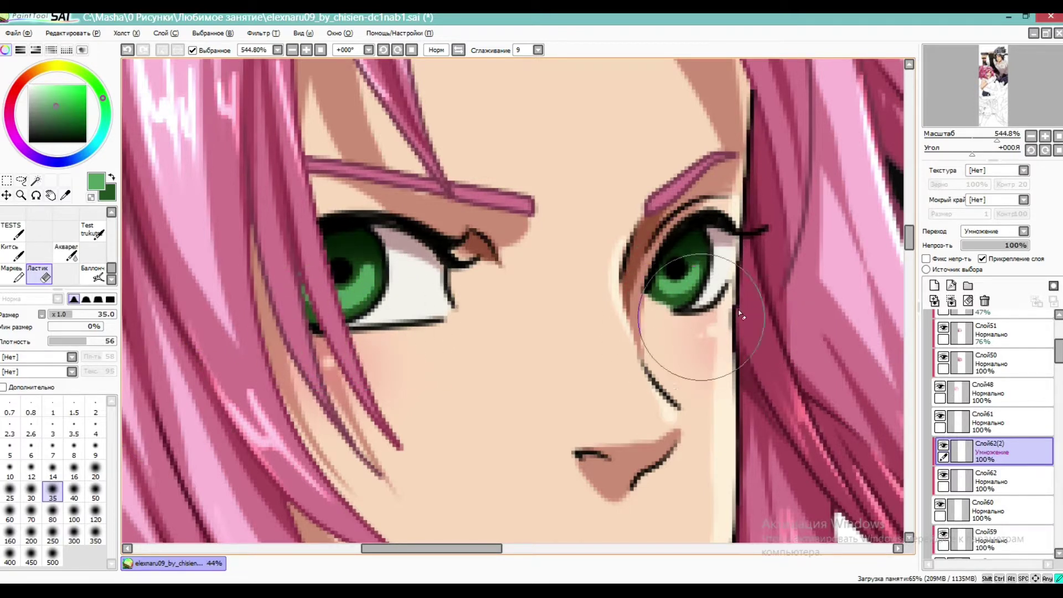
{"action": "left_click", "coordinate": [943, 445]}
{"action": "left_click", "coordinate": [944, 445]}
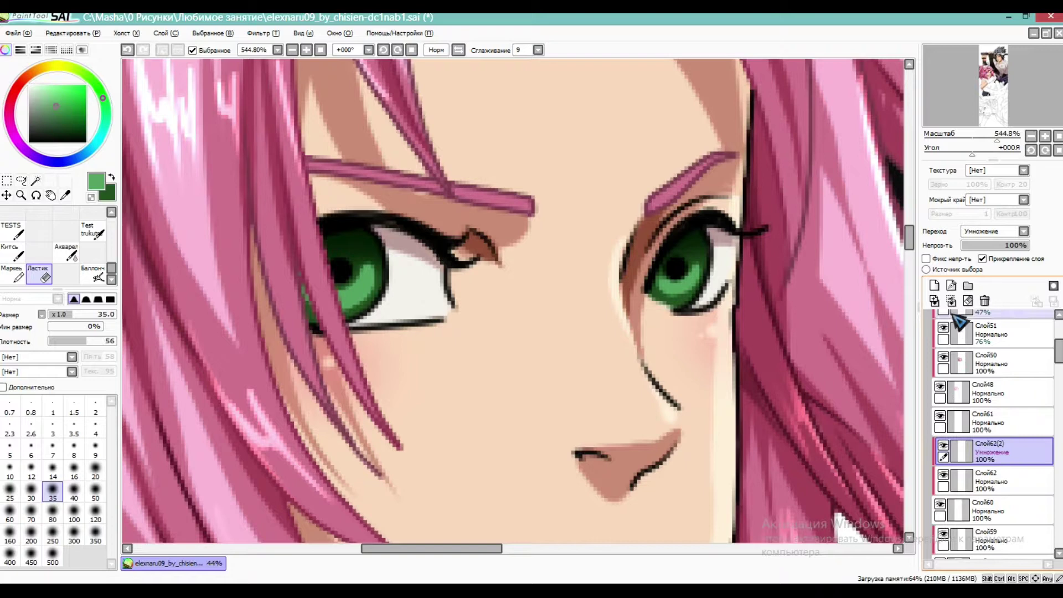
Create a clipped Screen (Экран) layer above the Multiply shading and add brighter green iris highlights with the marker brush at size 4
{"action": "left_click", "coordinate": [934, 285]}
{"action": "left_click", "coordinate": [1005, 232]}
{"action": "left_click", "coordinate": [984, 272]}
{"action": "left_click", "coordinate": [60, 99]}
{"action": "mouse_move", "coordinate": [112, 268]}
{"action": "left_mouse_down"}
{"action": "mouse_move", "coordinate": [112, 222]}
{"action": "mouse_move", "coordinate": [98, 318]}
{"action": "left_mouse_up"}
{"action": "left_click", "coordinate": [66, 217]}
{"action": "left_click", "coordinate": [13, 274]}
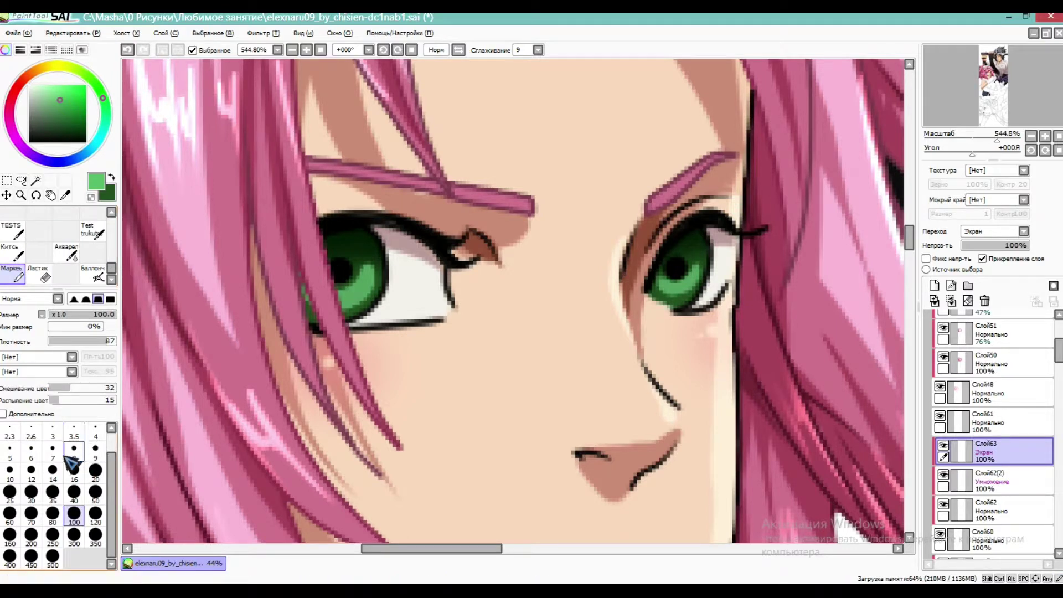
{"action": "left_click", "coordinate": [95, 430]}
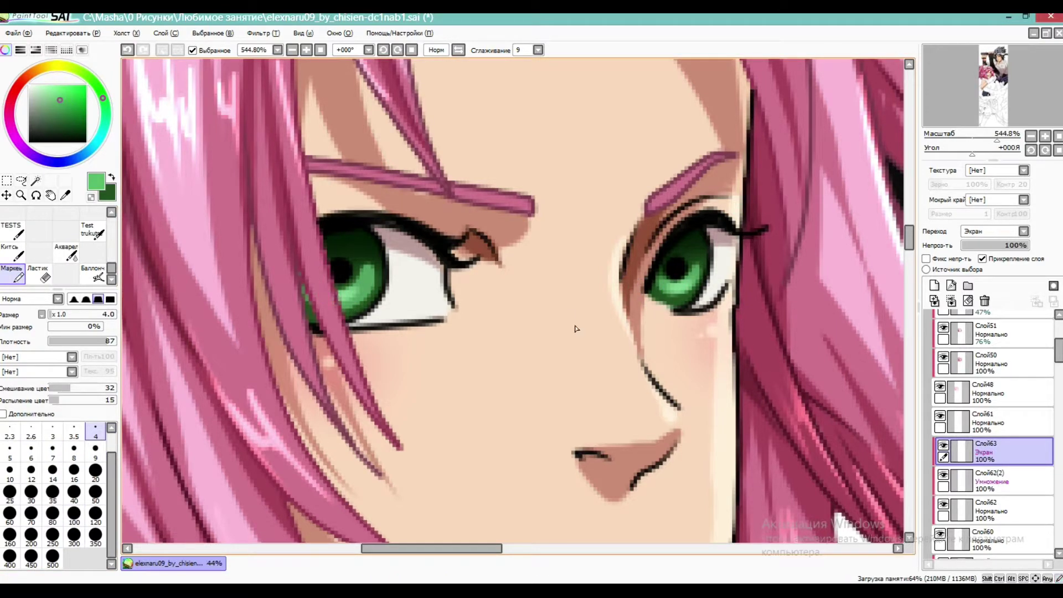
On a new layer at the top of the Lineart folder, paint white eye highlights with the Ink brush at size 5
{"action": "left_click_drag", "start_coordinate": [1056, 348], "coordinate": [1048, 319]}
{"action": "left_click", "coordinate": [952, 353]}
{"action": "left_click", "coordinate": [974, 382]}
{"action": "left_click", "coordinate": [934, 285]}
{"action": "scroll", "coordinate": [86, 224], "scroll_direction": "up", "scroll_amount": 3}
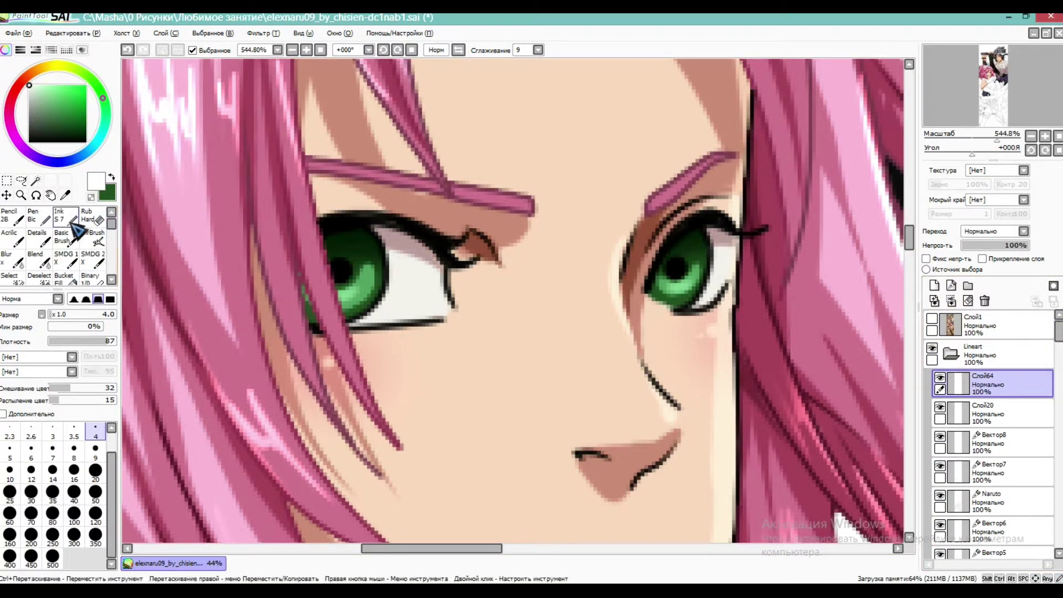
{"action": "left_click", "coordinate": [62, 217]}
{"action": "left_click", "coordinate": [9, 450]}
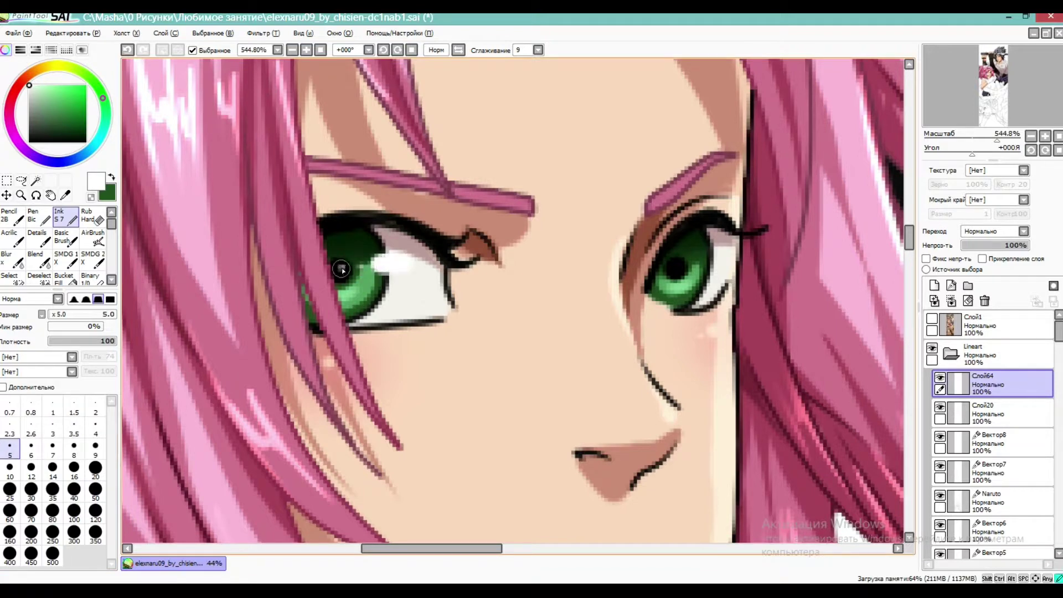
{"action": "left_click_drag", "start_coordinate": [696, 266], "coordinate": [722, 265]}
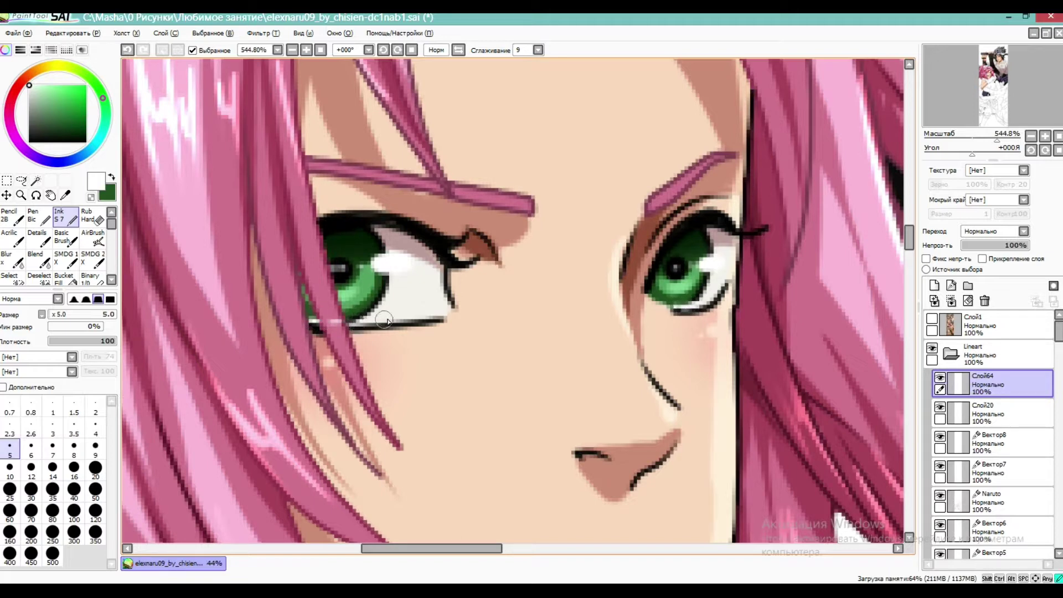
Add tiny white sparkles to the upper irises at size 2 and soften the highlights with the eraser at size 9, density 42
{"action": "left_click", "coordinate": [95, 408]}
{"action": "key", "text": "ctrl+z"}
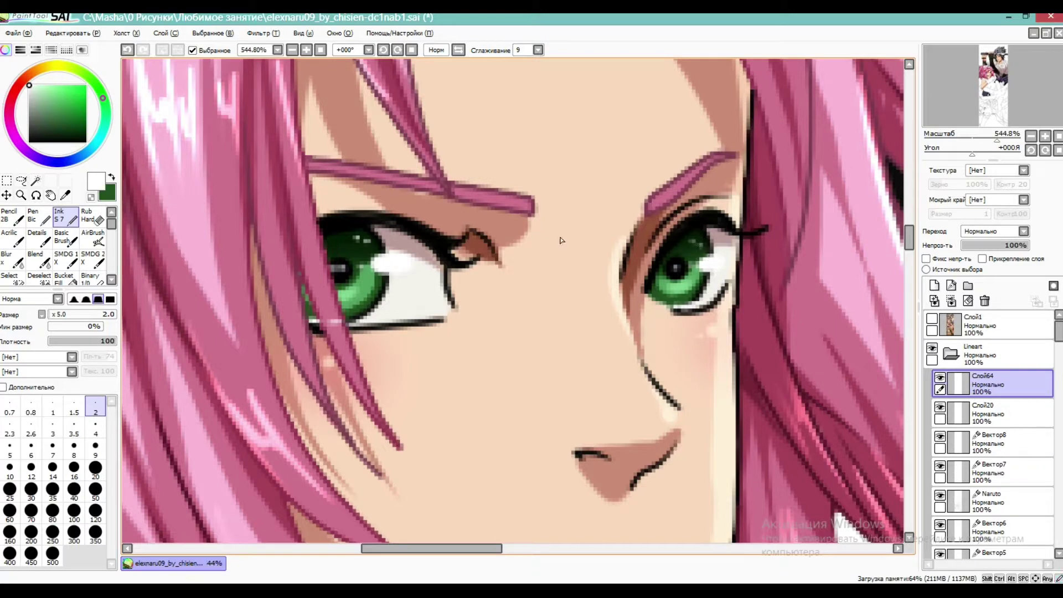
{"action": "key", "text": "e"}
{"action": "left_click", "coordinate": [77, 341]}
{"action": "left_click", "coordinate": [96, 448]}
{"action": "mouse_move", "coordinate": [380, 219]}
{"action": "left_mouse_down"}
{"action": "mouse_move", "coordinate": [351, 232]}
{"action": "mouse_move", "coordinate": [374, 227]}
{"action": "left_mouse_up"}
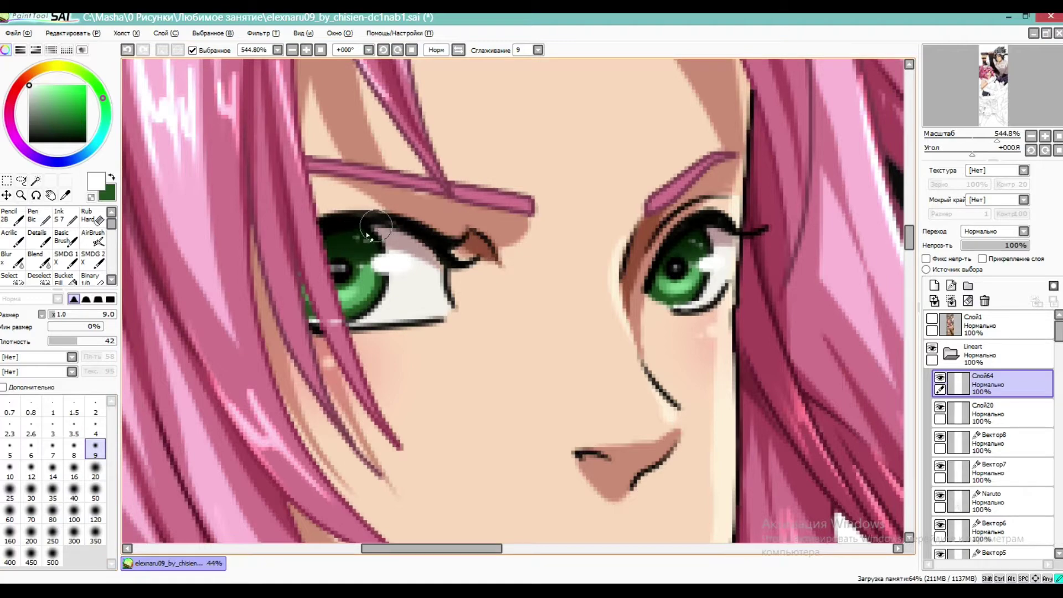
{"action": "mouse_move", "coordinate": [996, 140]}
{"action": "left_mouse_down"}
{"action": "mouse_move", "coordinate": [978, 143]}
{"action": "mouse_move", "coordinate": [993, 142]}
{"action": "left_mouse_up"}
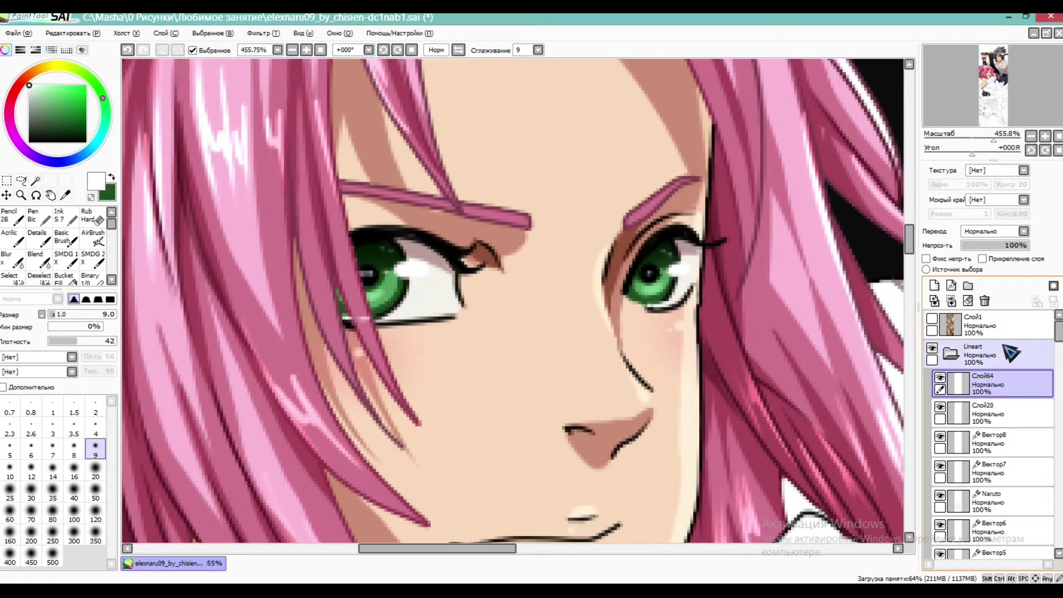
Close the Lineart folder, return to the eye colour layers and rename the green iris base layer "Sakura eyes"
{"action": "left_click", "coordinate": [951, 354]}
{"action": "left_click", "coordinate": [972, 388]}
{"action": "left_click", "coordinate": [957, 421]}
{"action": "left_click", "coordinate": [940, 406]}
{"action": "left_click", "coordinate": [944, 436]}
{"action": "left_click", "coordinate": [944, 436]}
{"action": "left_click_drag", "start_coordinate": [1058, 329], "coordinate": [1059, 338]}
{"action": "scroll", "coordinate": [1020, 398], "scroll_direction": "down", "scroll_amount": 5}
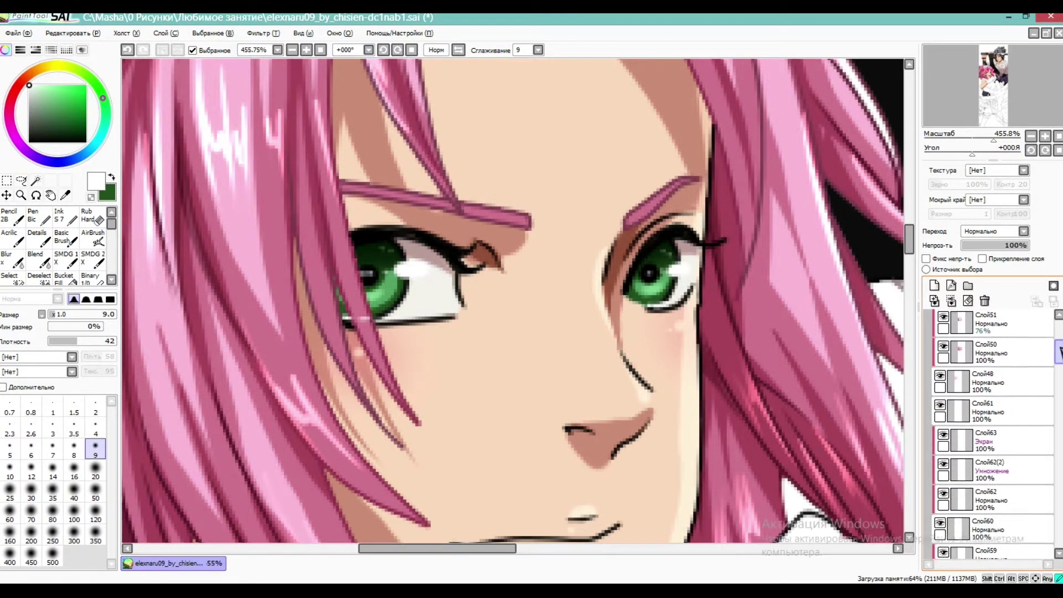
{"action": "left_click", "coordinate": [977, 498]}
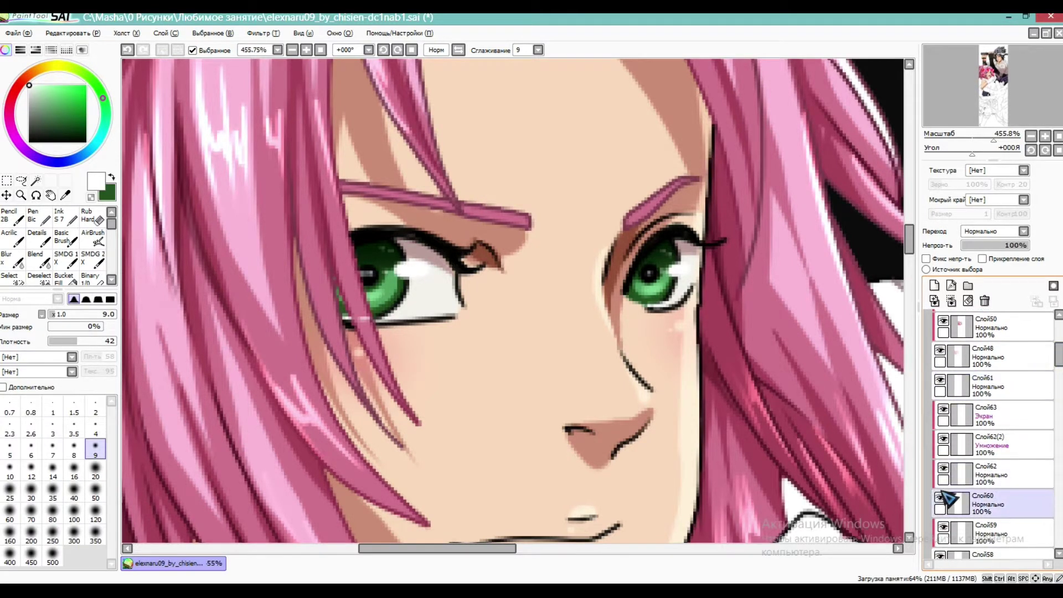
{"action": "double_click", "coordinate": [985, 497]}
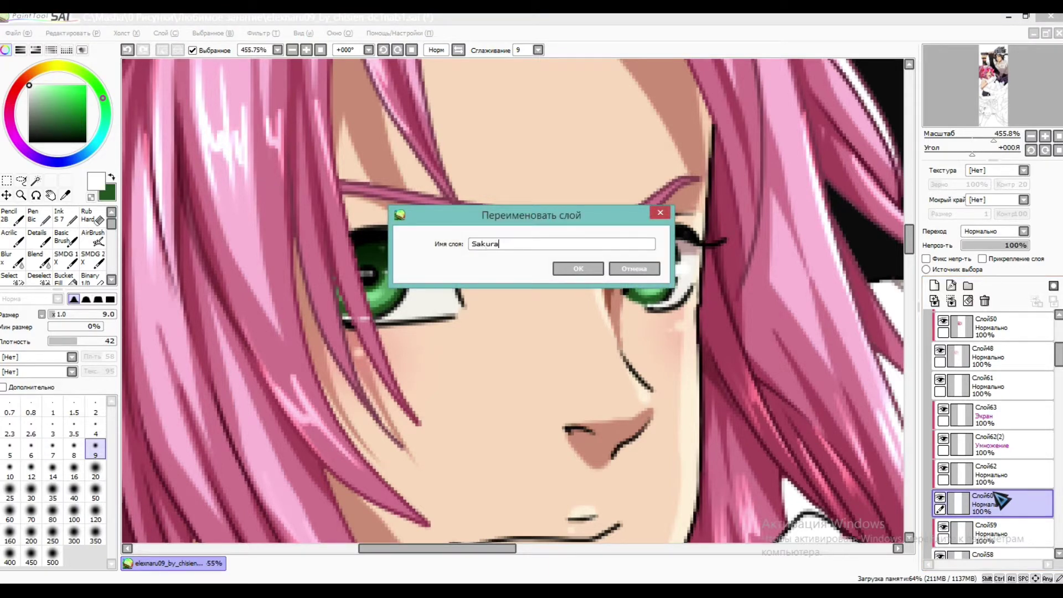
{"action": "key", "text": "Return"}
Create a clipped Addition (Сложение) layer above the Screen highlights and spray a green glow on the irises with the AirBrush at size 20
{"action": "left_click", "coordinate": [976, 415]}
{"action": "left_click", "coordinate": [934, 286]}
{"action": "left_click", "coordinate": [983, 259]}
{"action": "left_click", "coordinate": [995, 234]}
{"action": "left_click", "coordinate": [989, 287]}
{"action": "left_click", "coordinate": [61, 108]}
{"action": "left_click", "coordinate": [93, 238]}
{"action": "left_click", "coordinate": [95, 470]}
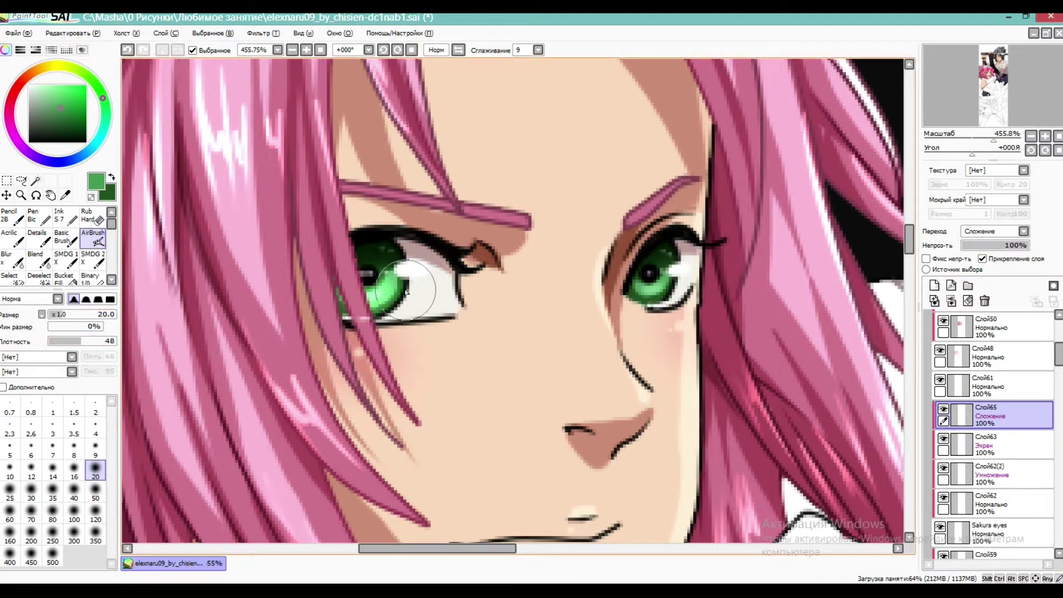
Undo the last glow strokes and spray a brighter green glow on both irises with the AirBrush at size 20, density 59
{"action": "key", "text": "ctrl+z"}
{"action": "left_click", "coordinate": [49, 98]}
{"action": "left_click_drag", "start_coordinate": [384, 293], "coordinate": [374, 298]}
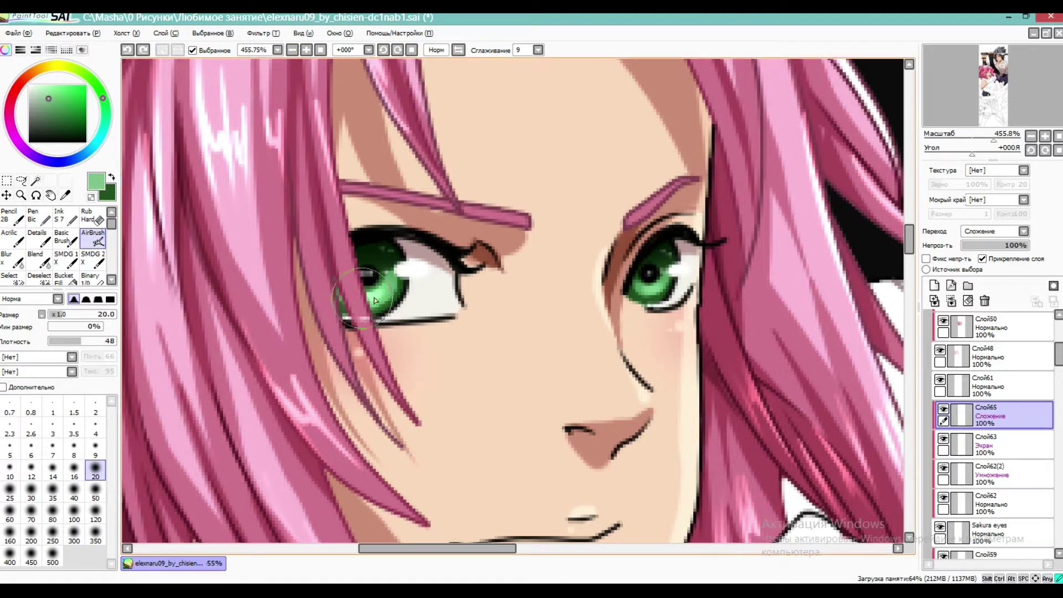
{"action": "key", "text": "ctrl+z"}
{"action": "left_click_drag", "start_coordinate": [105, 340], "coordinate": [88, 340]}
{"action": "left_click_drag", "start_coordinate": [370, 296], "coordinate": [387, 290]}
{"action": "left_click_drag", "start_coordinate": [642, 290], "coordinate": [649, 285]}
{"action": "left_click_drag", "start_coordinate": [992, 140], "coordinate": [975, 141]}
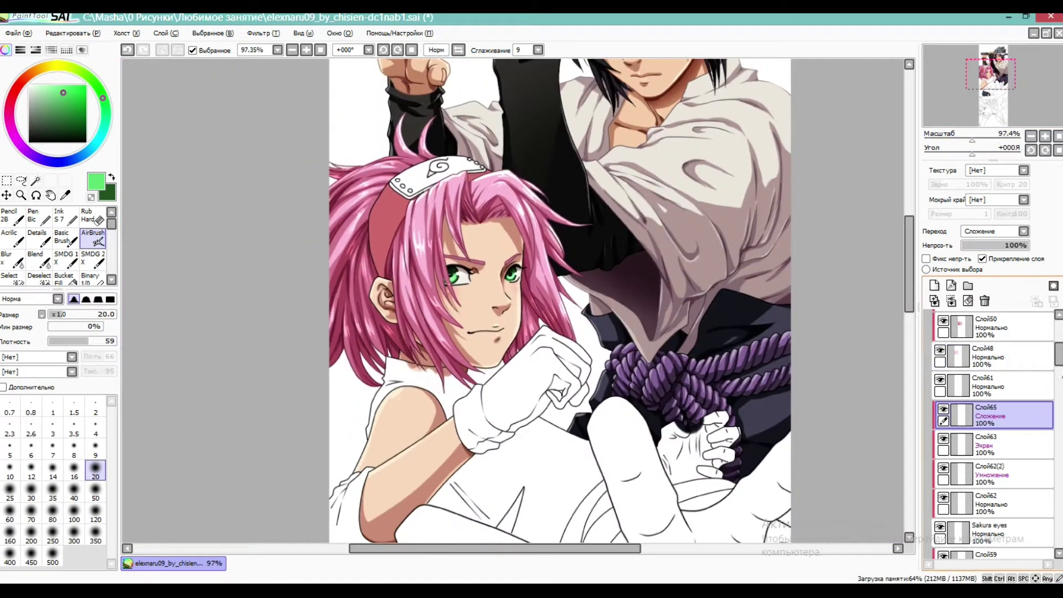
Select the Sakura vector layer in the Lineart folder and recolour the face outline salmon red with the line Color tool
{"action": "scroll", "coordinate": [958, 387], "scroll_direction": "up", "scroll_amount": 5}
{"action": "left_click", "coordinate": [953, 382]}
{"action": "left_click", "coordinate": [954, 352]}
{"action": "left_click_drag", "start_coordinate": [1058, 347], "coordinate": [1061, 428]}
{"action": "scroll", "coordinate": [991, 431], "scroll_direction": "down", "scroll_amount": 1}
{"action": "left_click", "coordinate": [991, 424]}
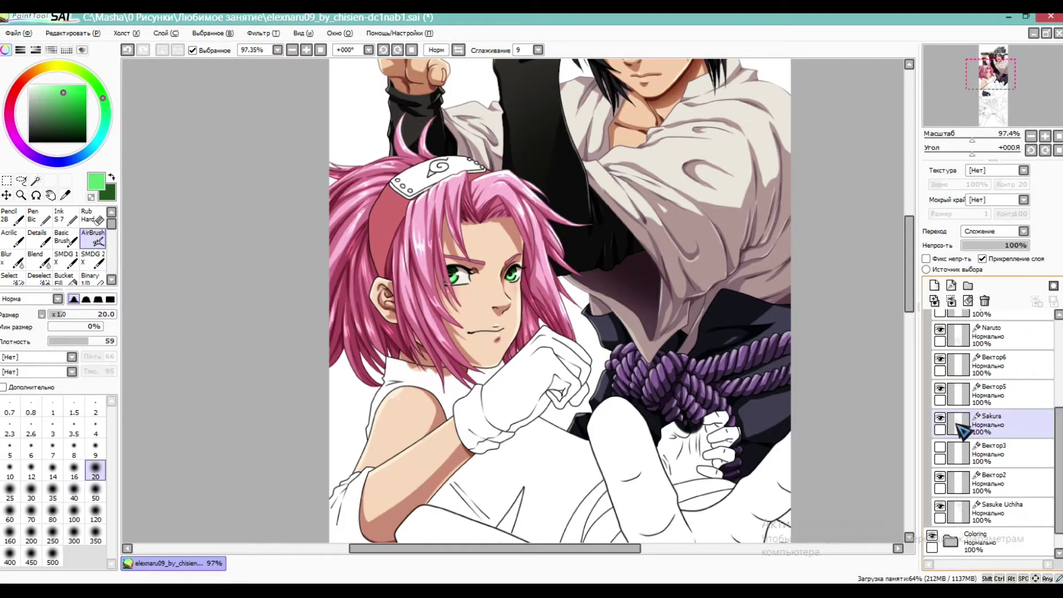
{"action": "left_click", "coordinate": [21, 80]}
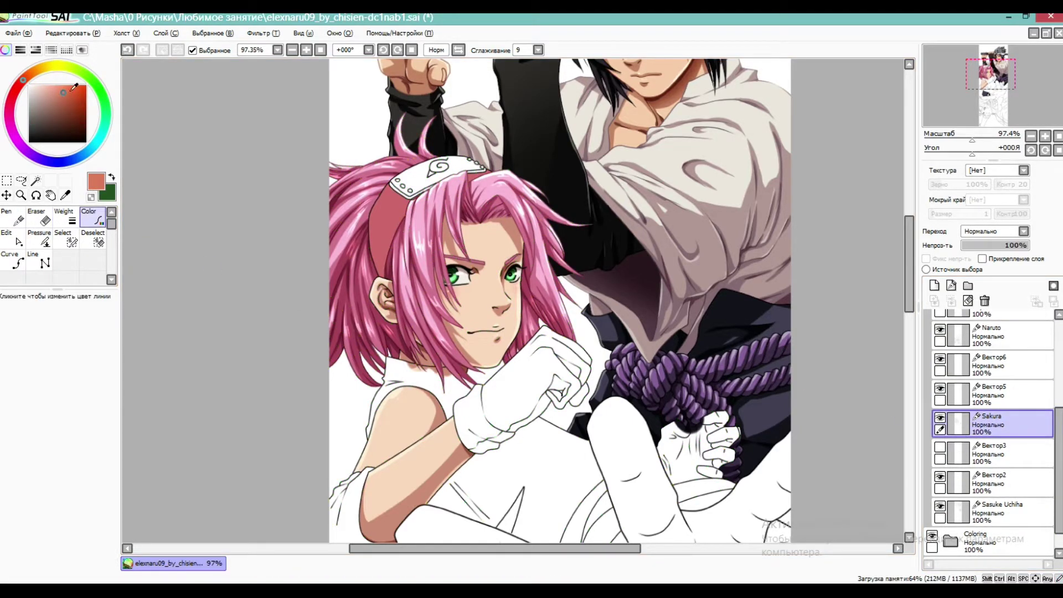
{"action": "scroll", "coordinate": [992, 148], "scroll_direction": "up", "scroll_amount": 5}
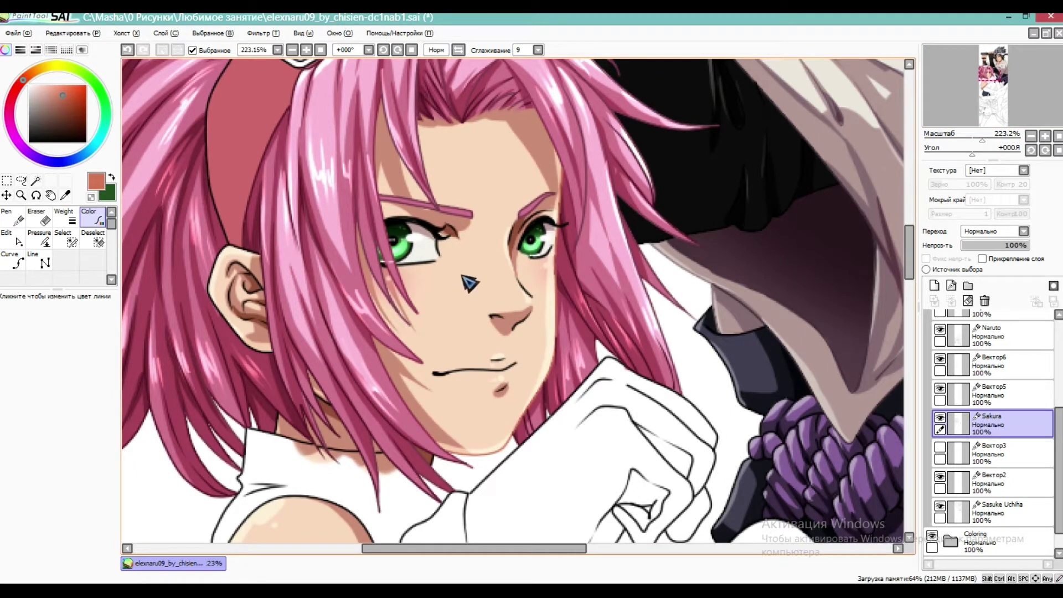
Touch up the face outline using the vector eraser at size 3.5, line Weight at size 1 and point editing
{"action": "left_click", "coordinate": [43, 218]}
{"action": "left_click", "coordinate": [74, 427]}
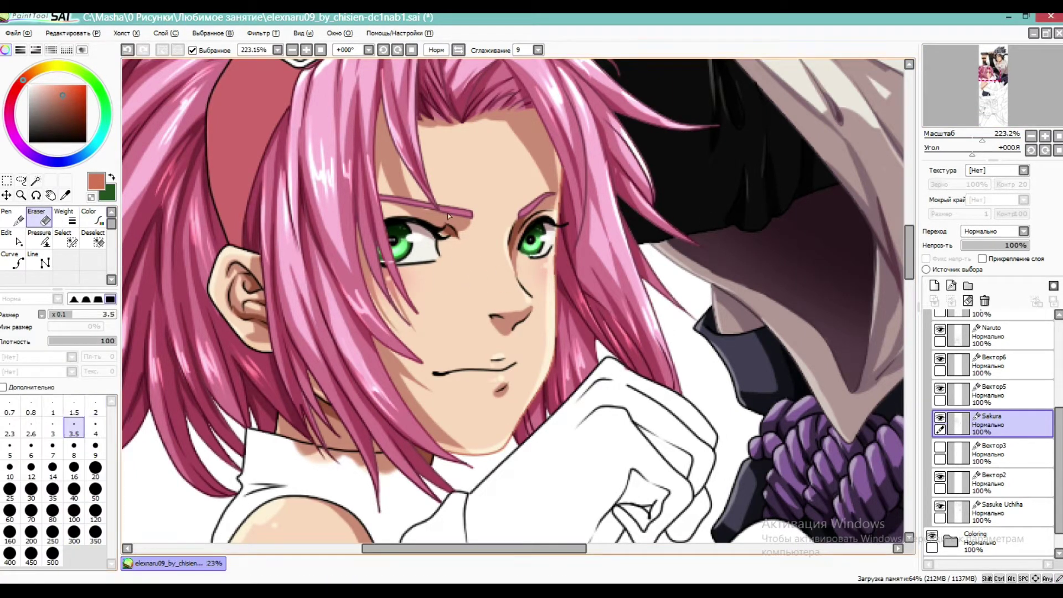
{"action": "left_click", "coordinate": [12, 238]}
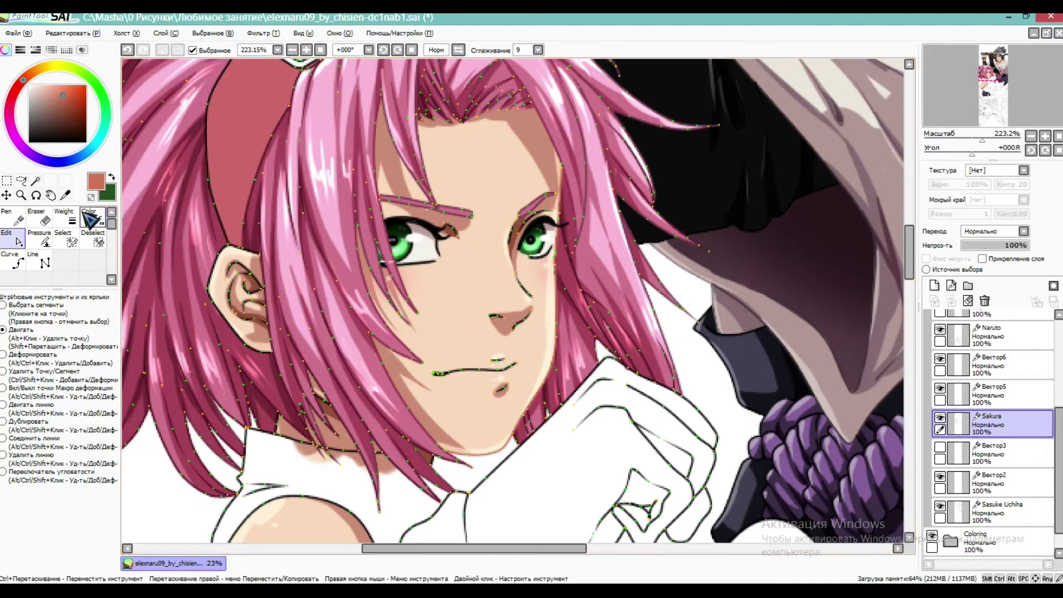
{"action": "left_click", "coordinate": [64, 217]}
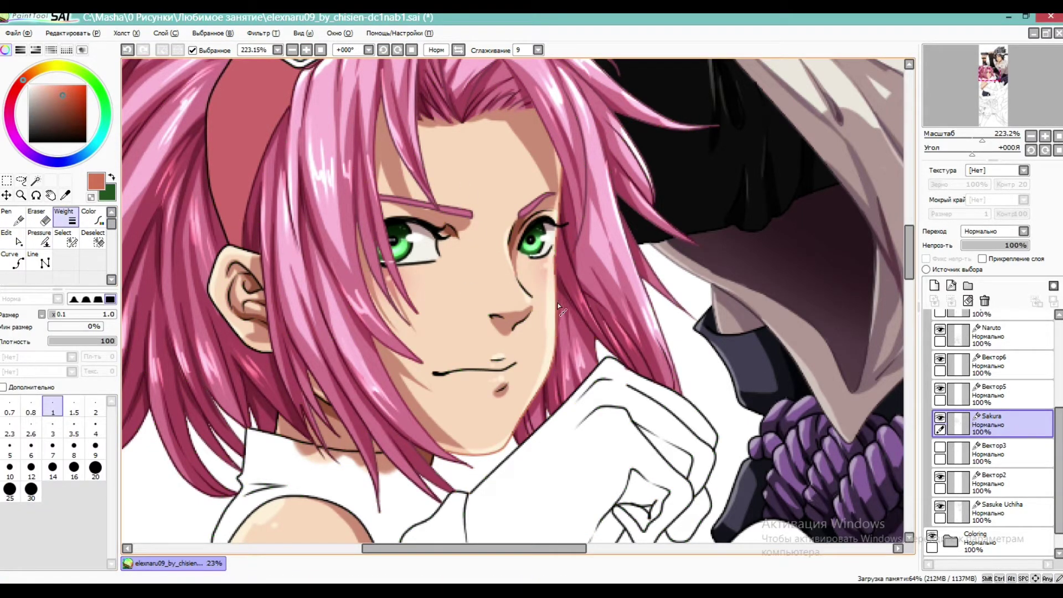
{"action": "left_click", "coordinate": [15, 239]}
{"action": "left_click_drag", "start_coordinate": [983, 139], "coordinate": [987, 139]}
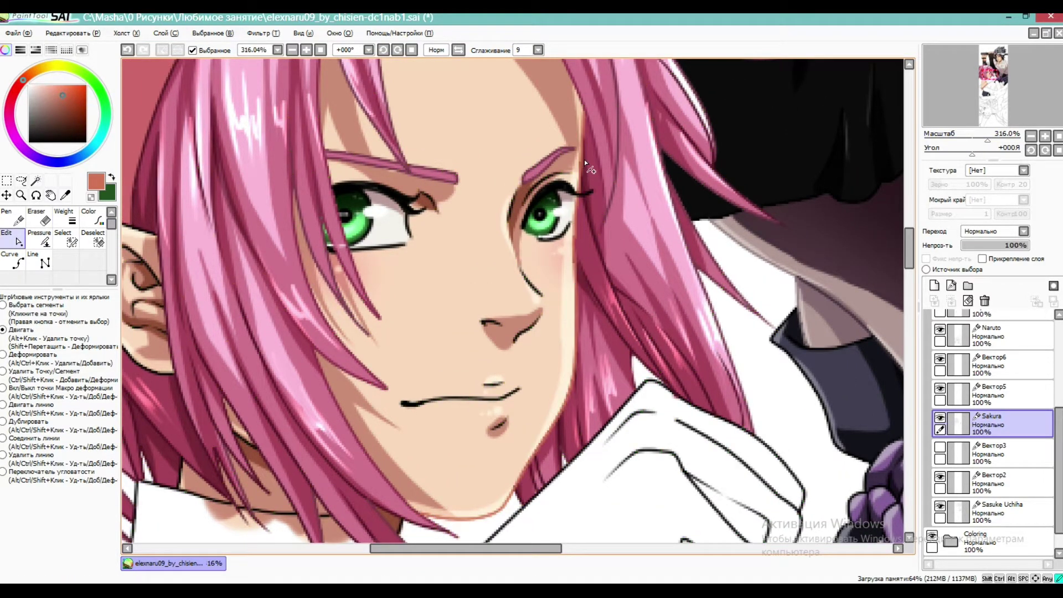
{"action": "scroll", "coordinate": [583, 160], "scroll_direction": "down", "scroll_amount": 4}
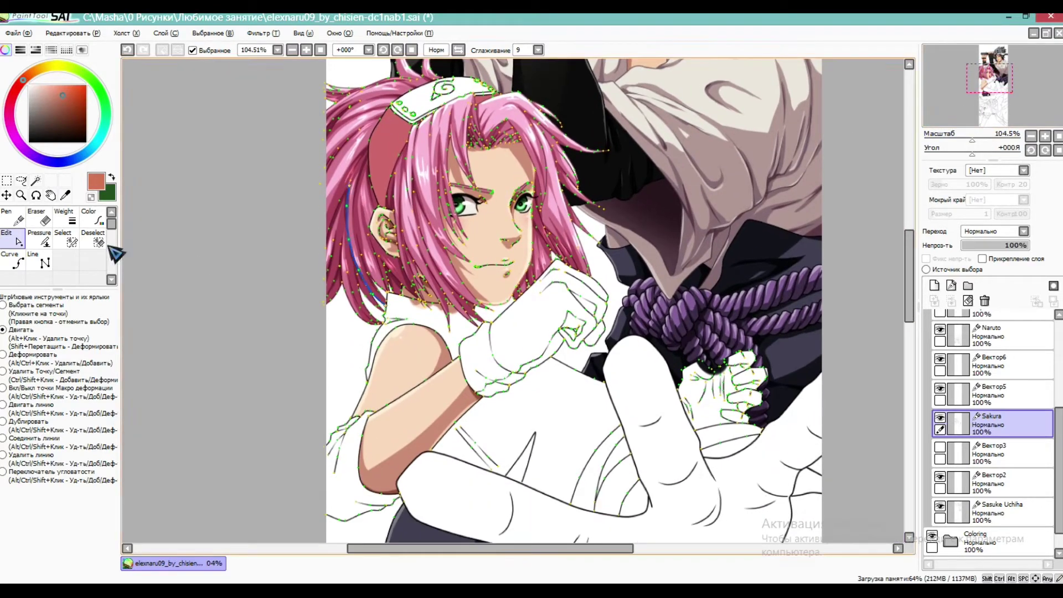
Undo the shoulder outline's recolouring and repair the line near its top by erasing, moving its point and adjusting its pressure
{"action": "left_click", "coordinate": [91, 217]}
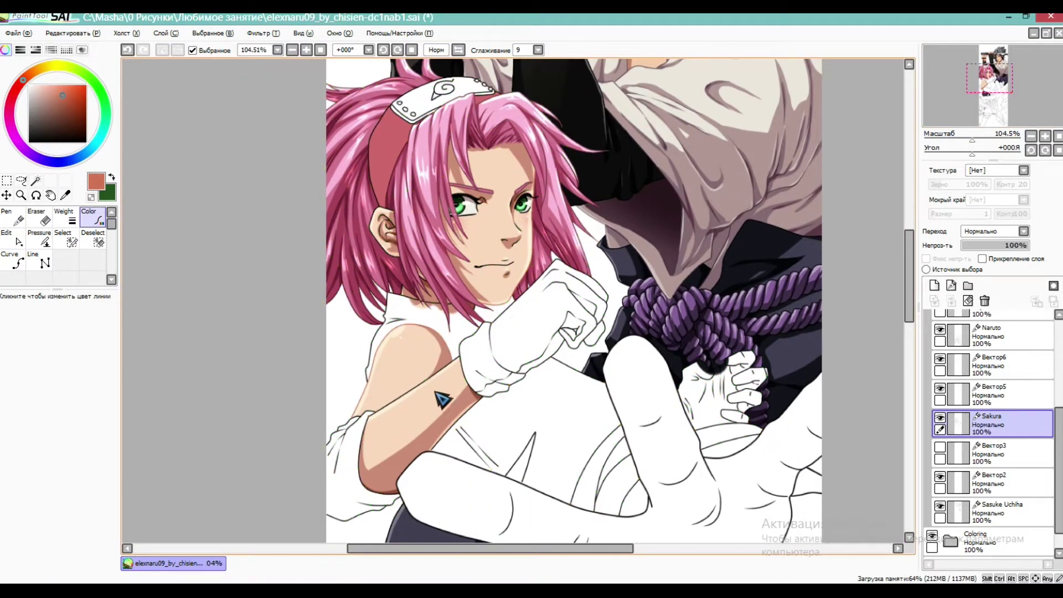
{"action": "scroll", "coordinate": [446, 403], "scroll_direction": "up", "scroll_amount": 5}
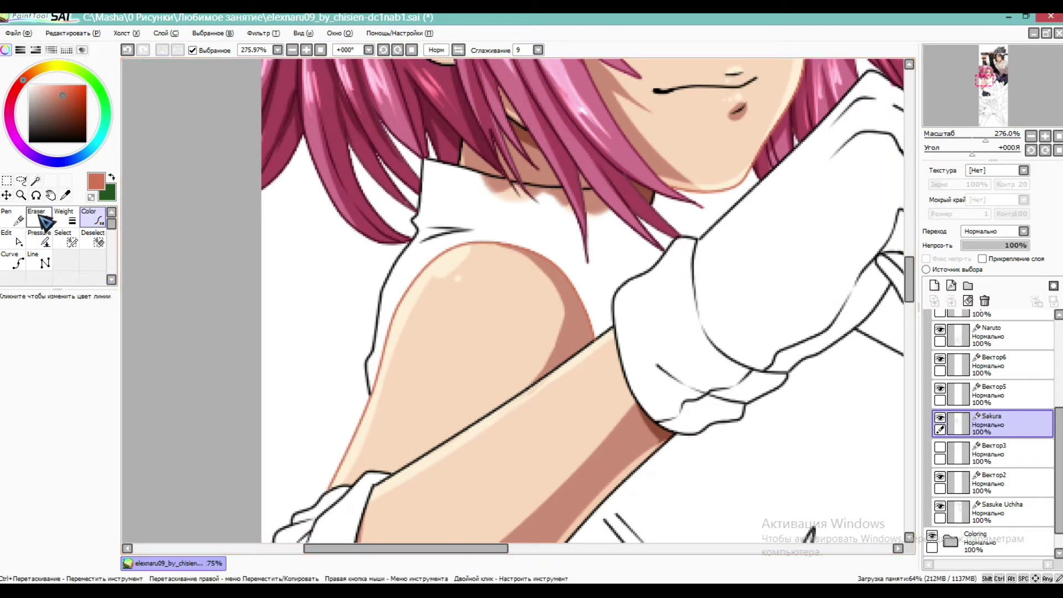
{"action": "left_click", "coordinate": [44, 222]}
{"action": "key", "text": "ctrl+z"}
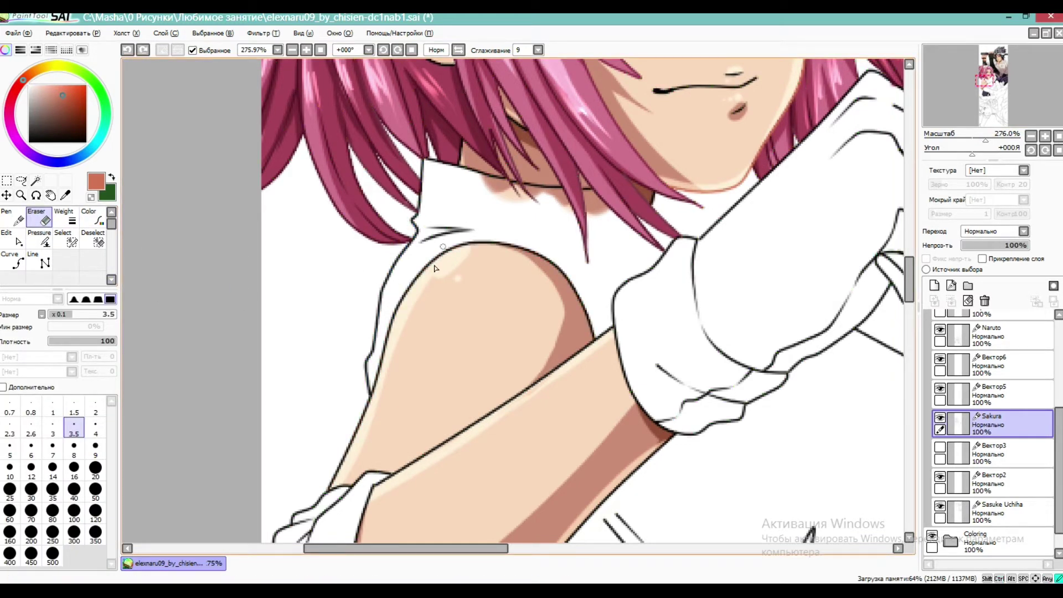
{"action": "left_click", "coordinate": [14, 238]}
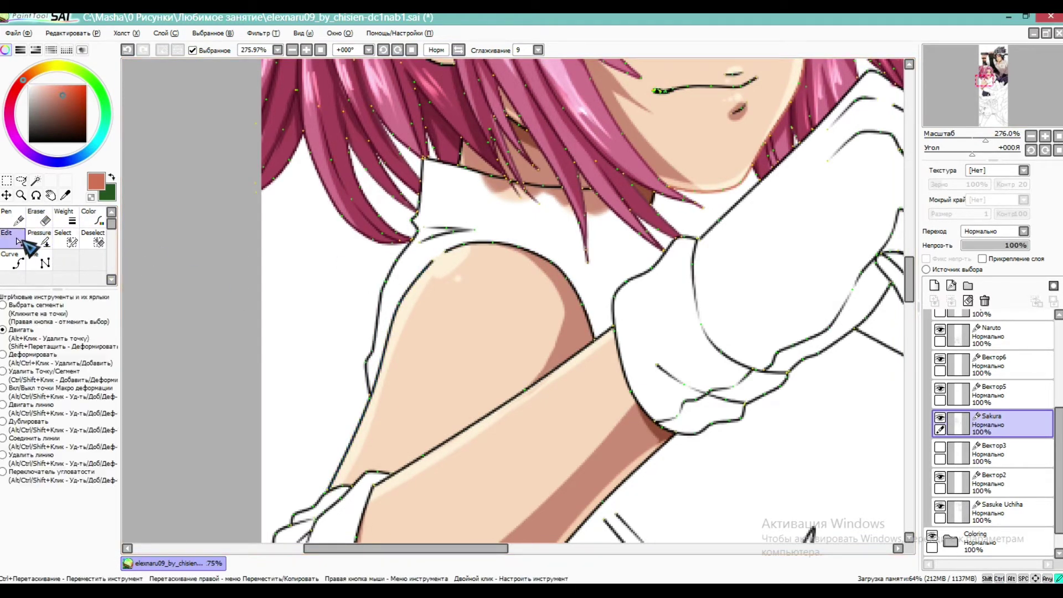
{"action": "left_click_drag", "start_coordinate": [419, 276], "coordinate": [437, 256]}
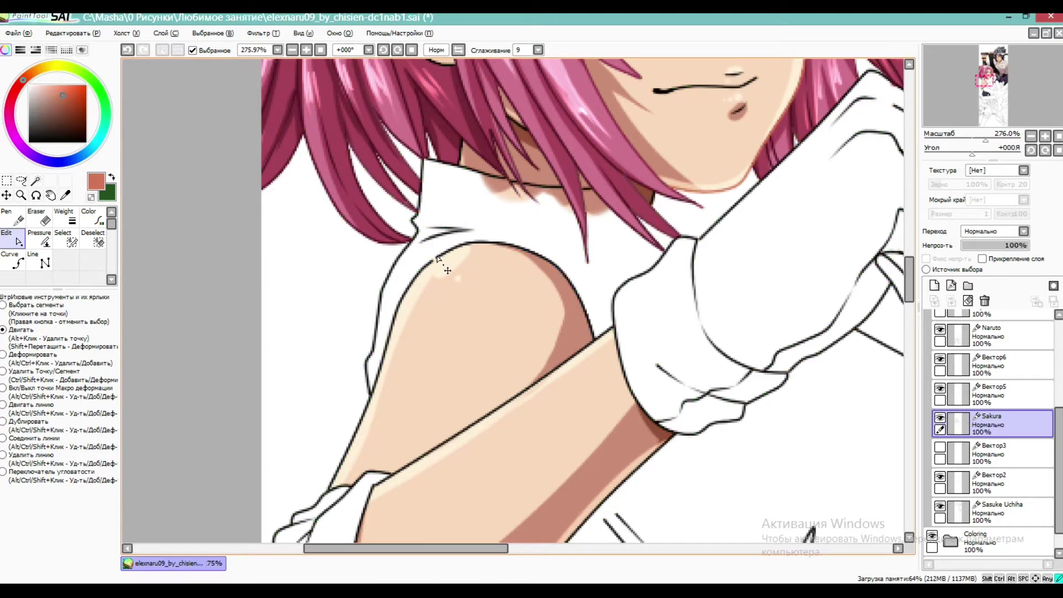
{"action": "left_click", "coordinate": [40, 239]}
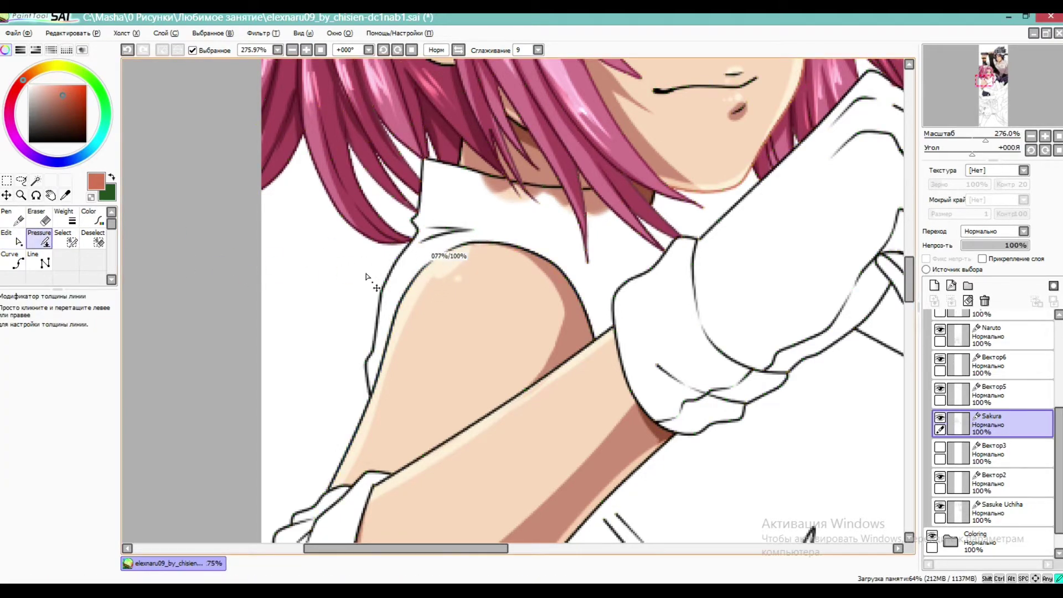
Recolour the shoulder and forearm outlines salmon red with the line Color tool, and shift the colour to a more muted pinkish red
{"action": "left_click", "coordinate": [92, 217]}
{"action": "left_click", "coordinate": [382, 318]}
{"action": "left_click", "coordinate": [531, 381]}
{"action": "left_click", "coordinate": [647, 460]}
{"action": "left_click_drag", "start_coordinate": [972, 152], "coordinate": [977, 138]}
{"action": "left_click", "coordinate": [1057, 151]}
{"action": "left_click_drag", "start_coordinate": [646, 252], "coordinate": [630, 182]}
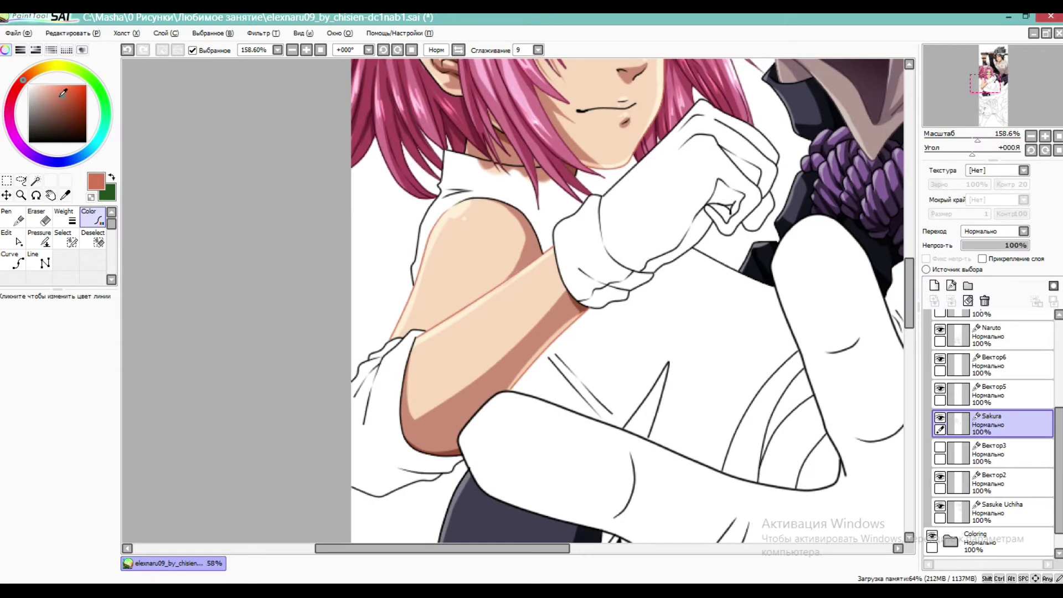
{"action": "left_click", "coordinate": [19, 84]}
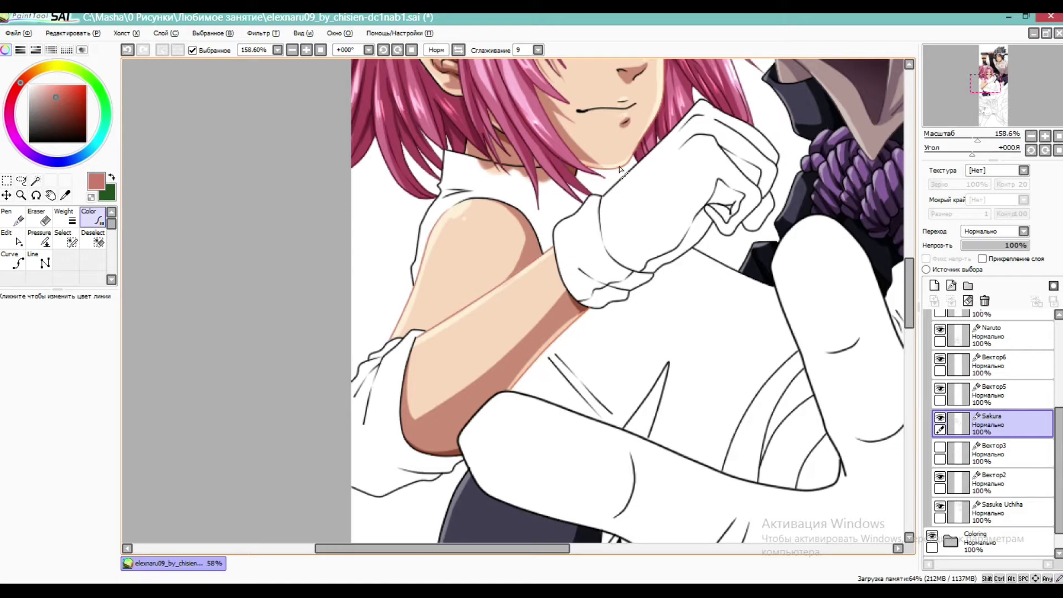
{"action": "left_click_drag", "start_coordinate": [533, 131], "coordinate": [465, 322]}
Recolour the ear outline and mouth line dark red, and choose a near-black red for the corner of the mouth
{"action": "left_click_drag", "start_coordinate": [976, 139], "coordinate": [984, 138]}
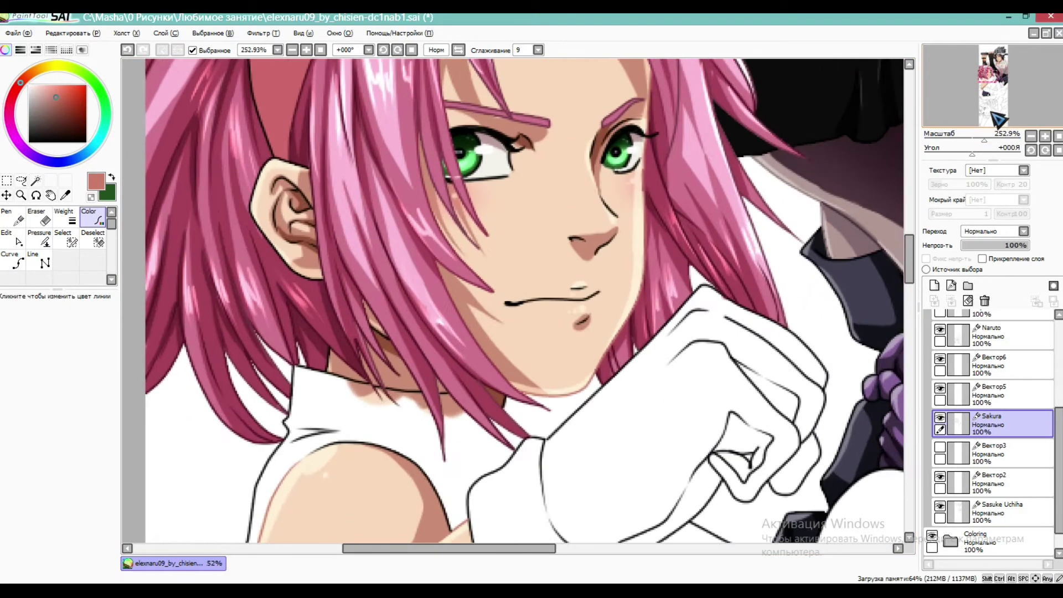
{"action": "left_click_drag", "start_coordinate": [420, 229], "coordinate": [474, 202]}
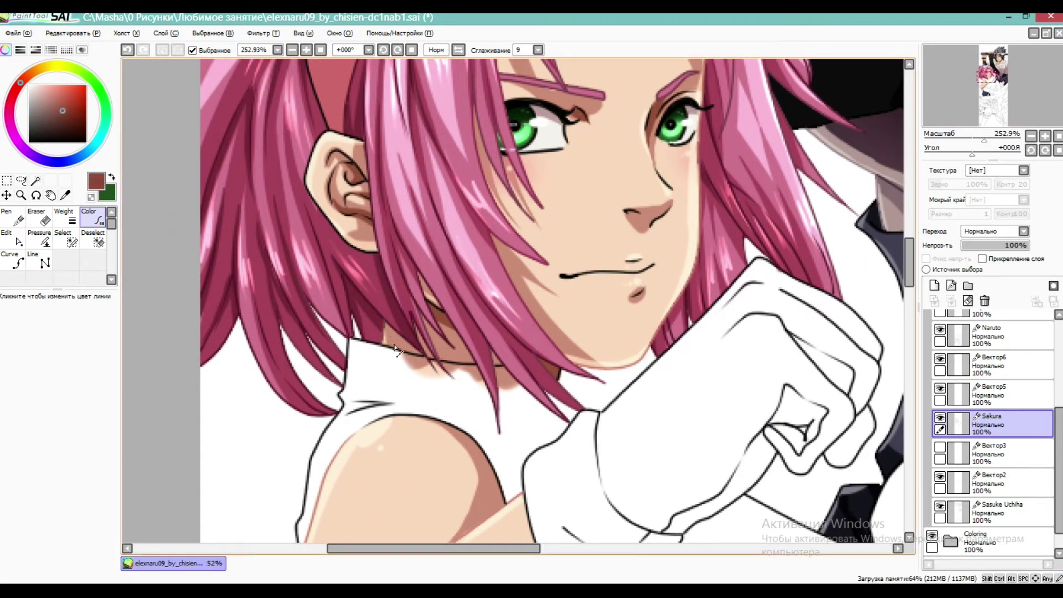
{"action": "left_click", "coordinate": [75, 117]}
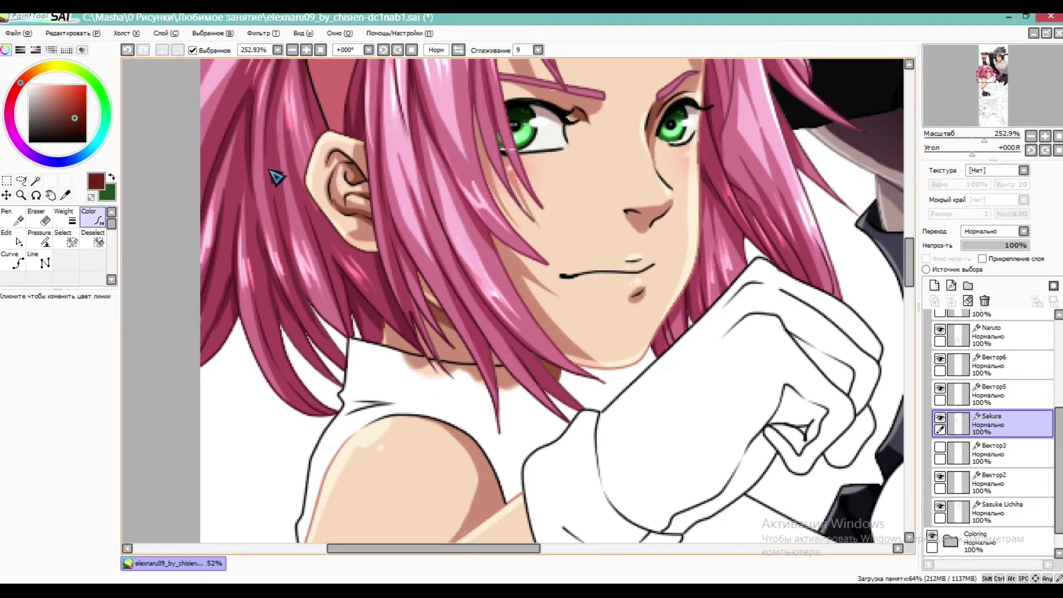
{"action": "left_click", "coordinate": [313, 208]}
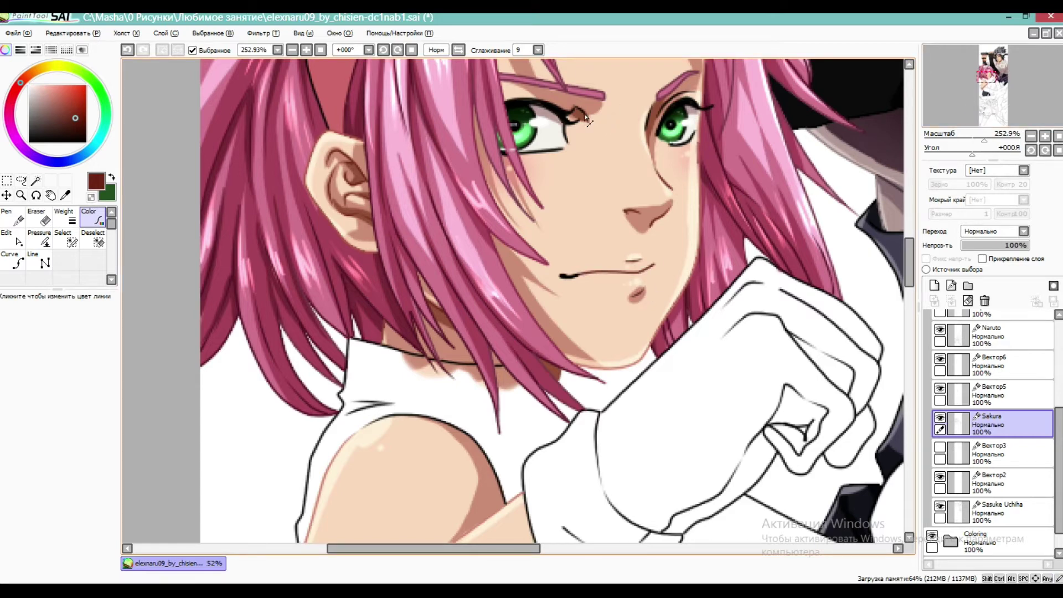
{"action": "left_click_drag", "start_coordinate": [987, 77], "coordinate": [988, 75]}
{"action": "left_click", "coordinate": [82, 132]}
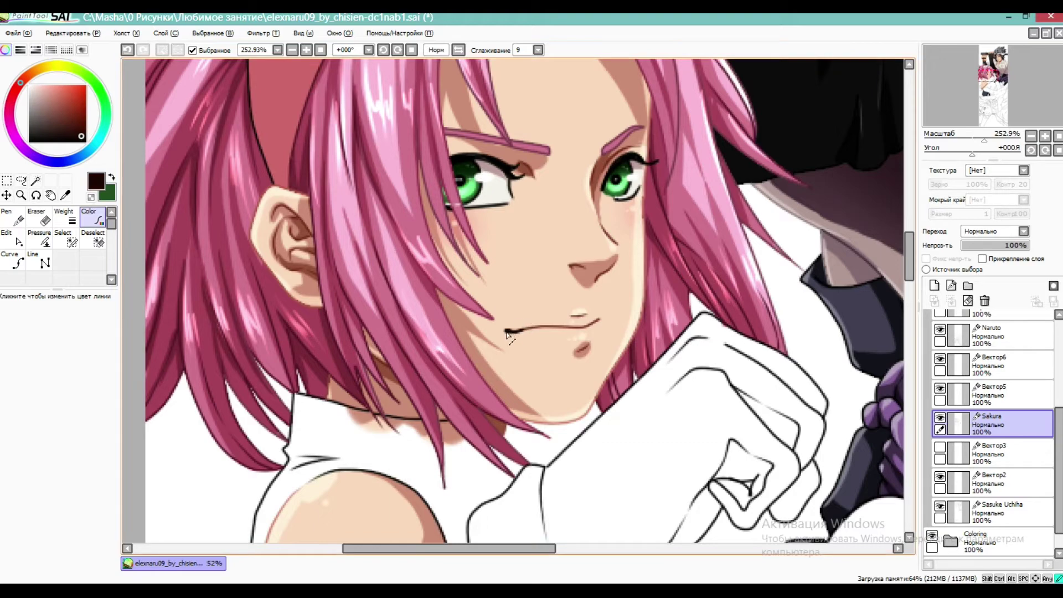
Review the recoloured line art at full figure, close the Lineart folder and open the Coloring folder
{"action": "left_click_drag", "start_coordinate": [970, 133], "coordinate": [962, 142]}
{"action": "left_click_drag", "start_coordinate": [976, 104], "coordinate": [980, 103]}
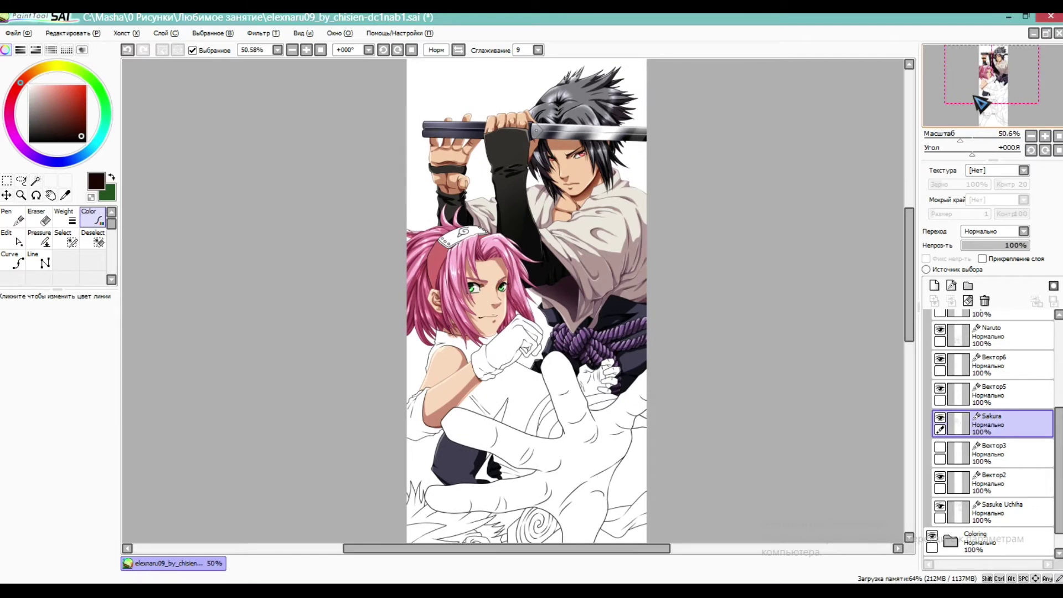
{"action": "scroll", "coordinate": [510, 306], "scroll_direction": "up", "scroll_amount": 1}
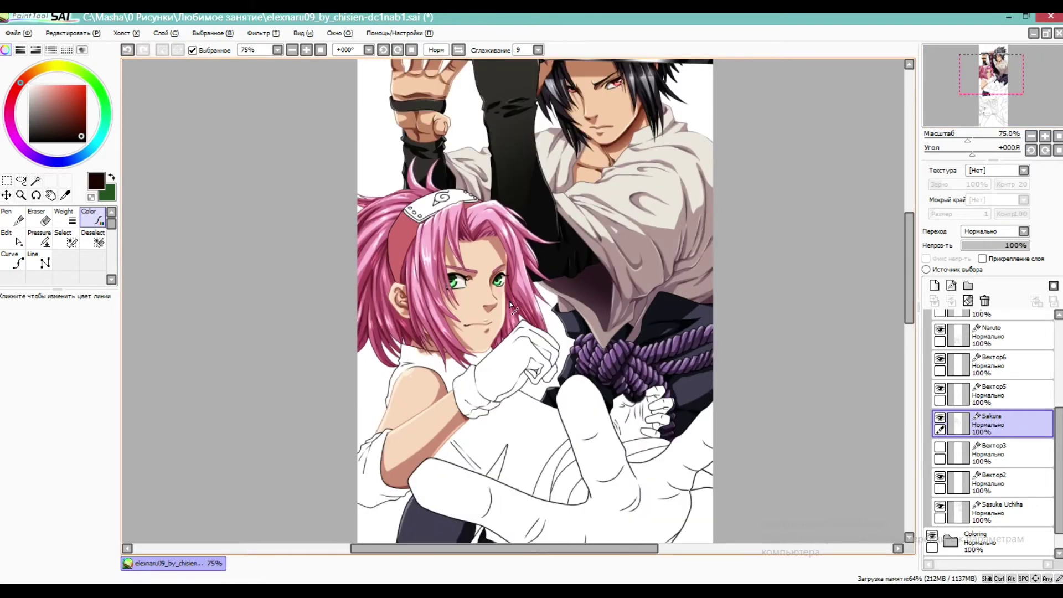
{"action": "scroll", "coordinate": [418, 363], "scroll_direction": "down", "scroll_amount": 1}
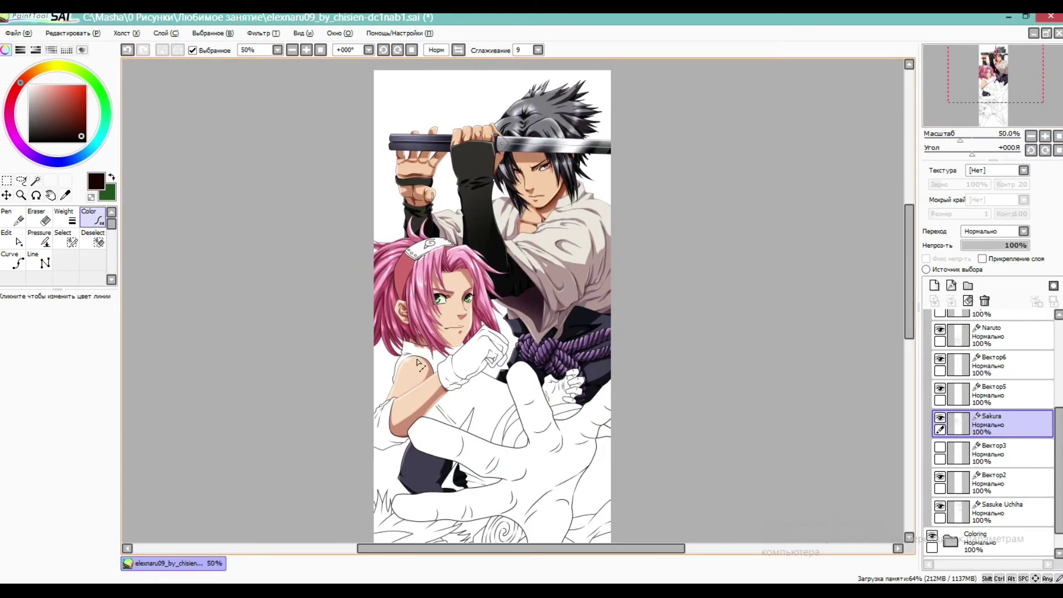
{"action": "scroll", "coordinate": [435, 391], "scroll_direction": "up", "scroll_amount": 1}
{"action": "scroll", "coordinate": [1024, 421], "scroll_direction": "up", "scroll_amount": 5}
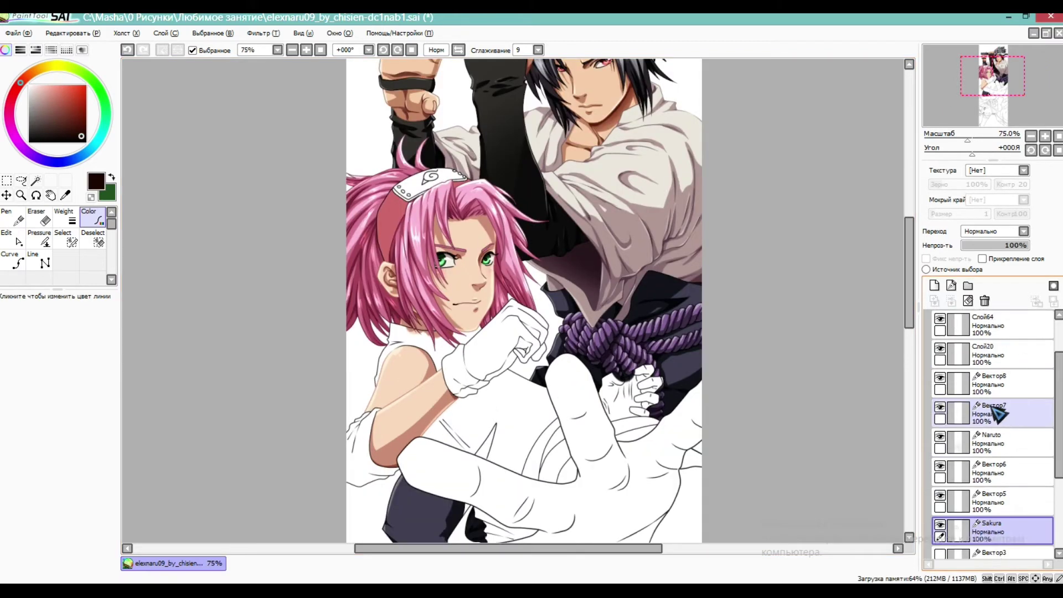
{"action": "left_click", "coordinate": [957, 360]}
{"action": "left_click", "coordinate": [965, 406]}
{"action": "left_click", "coordinate": [957, 386]}
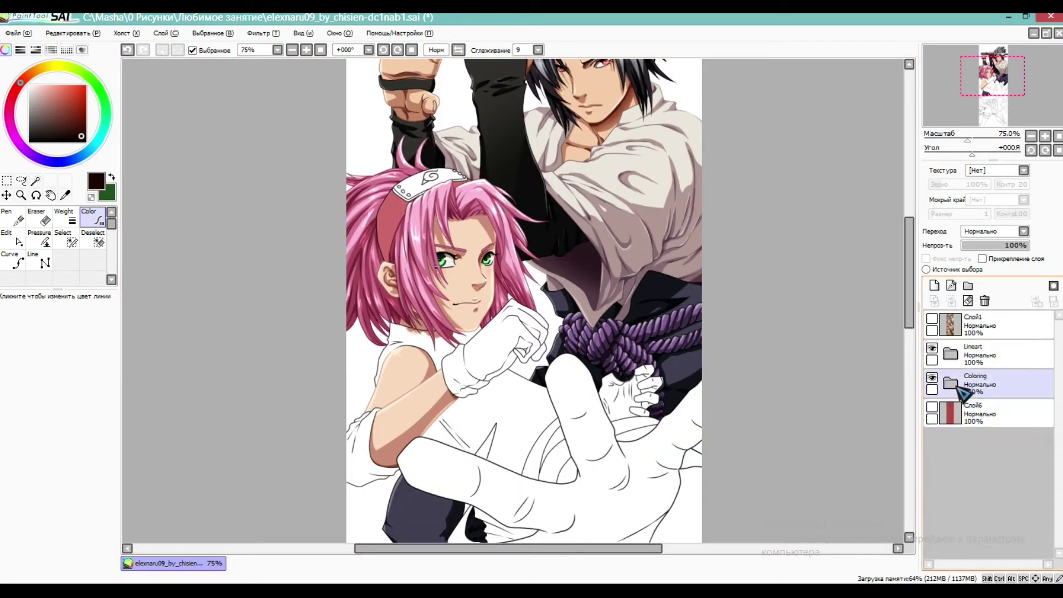
Find the clipped shading layers above Sakura skin, select Слой55 and toggle the visibility of Слой54 to check its shading
{"action": "scroll", "coordinate": [963, 399], "scroll_direction": "down", "scroll_amount": 3}
{"action": "left_click", "coordinate": [969, 411]}
{"action": "scroll", "coordinate": [974, 418], "scroll_direction": "down", "scroll_amount": 5}
{"action": "left_click", "coordinate": [978, 468]}
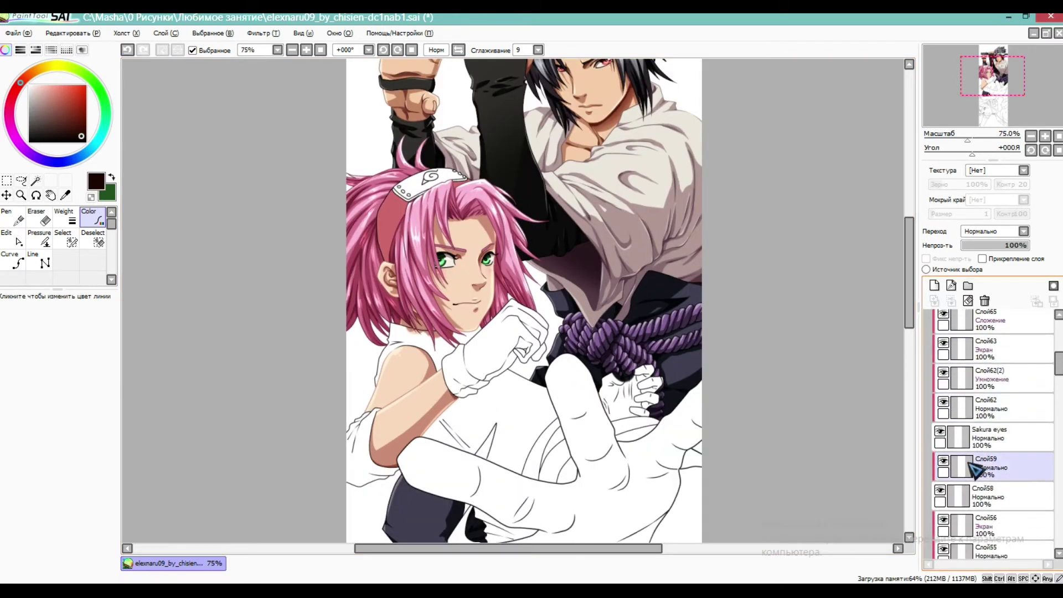
{"action": "scroll", "coordinate": [974, 469], "scroll_direction": "down", "scroll_amount": 5}
{"action": "left_click", "coordinate": [973, 482]}
{"action": "left_click", "coordinate": [955, 465]}
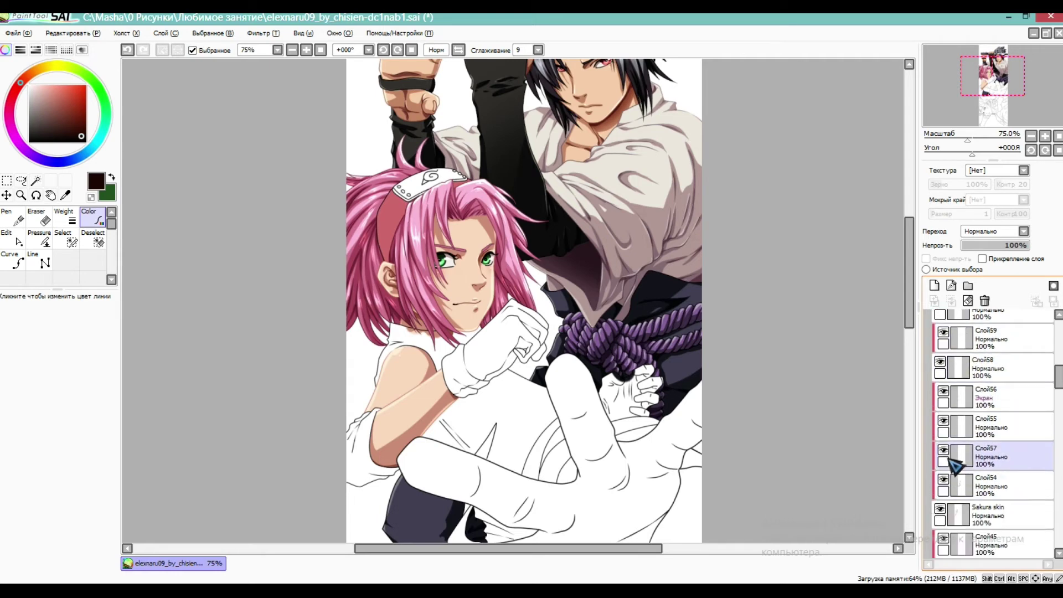
{"action": "left_click", "coordinate": [950, 425]}
{"action": "scroll", "coordinate": [403, 309], "scroll_direction": "up", "scroll_amount": 2}
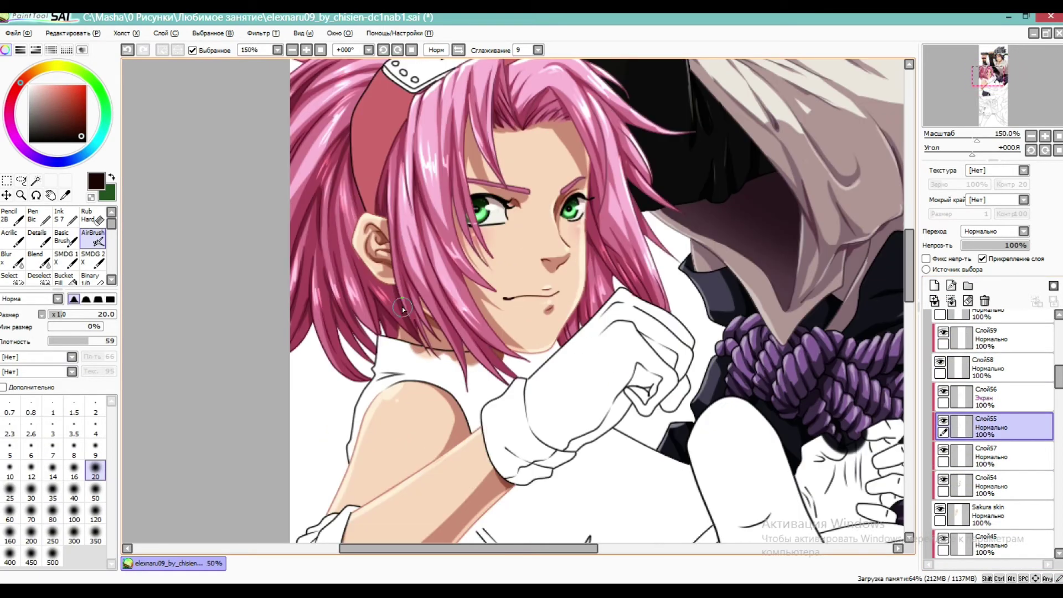
{"action": "scroll", "coordinate": [460, 340], "scroll_direction": "down", "scroll_amount": 1}
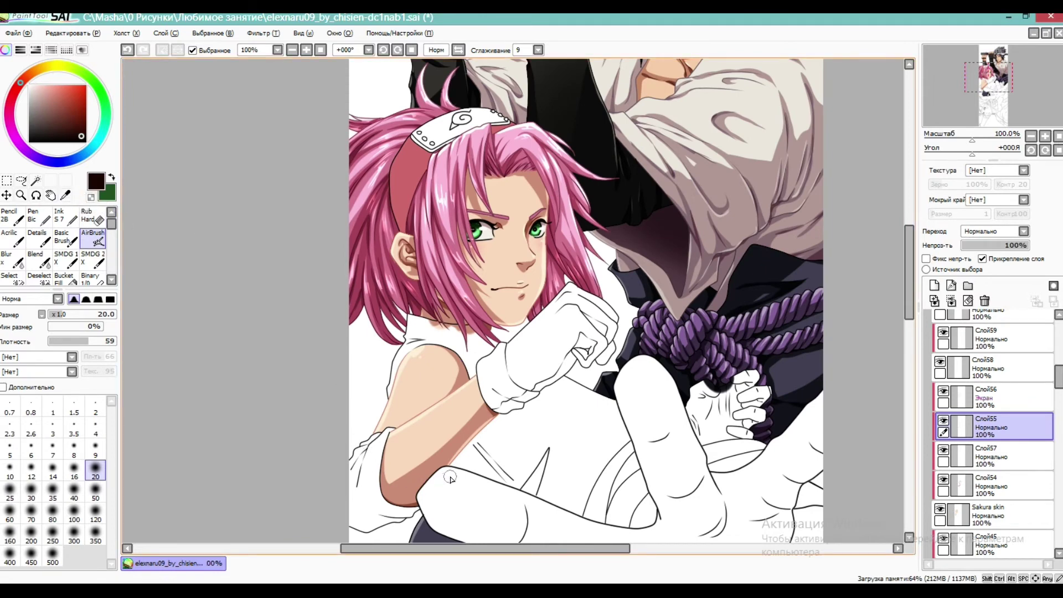
{"action": "scroll", "coordinate": [964, 454], "scroll_direction": "down", "scroll_amount": 2}
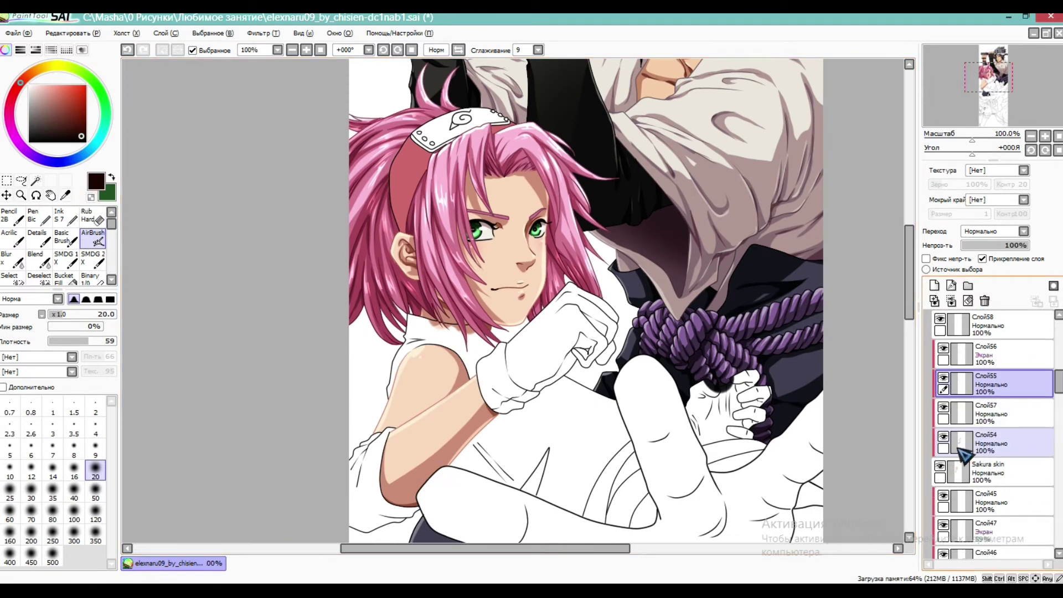
{"action": "left_click", "coordinate": [944, 436]}
{"action": "left_click", "coordinate": [944, 436]}
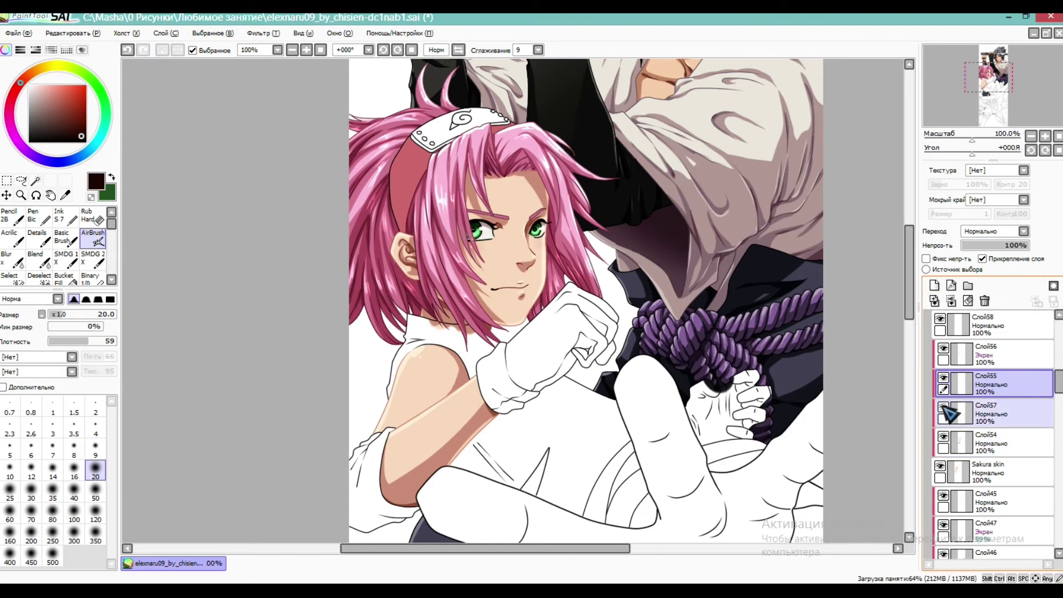
Select layer Слой57 and set up the airbrush with a salmon pink colour at size 80 for the skin blush
{"action": "left_click", "coordinate": [980, 412]}
{"action": "left_click", "coordinate": [54, 97]}
{"action": "left_click", "coordinate": [24, 80]}
{"action": "left_click", "coordinate": [63, 96]}
{"action": "left_click", "coordinate": [18, 87]}
{"action": "scroll", "coordinate": [467, 386], "scroll_direction": "up", "scroll_amount": 1}
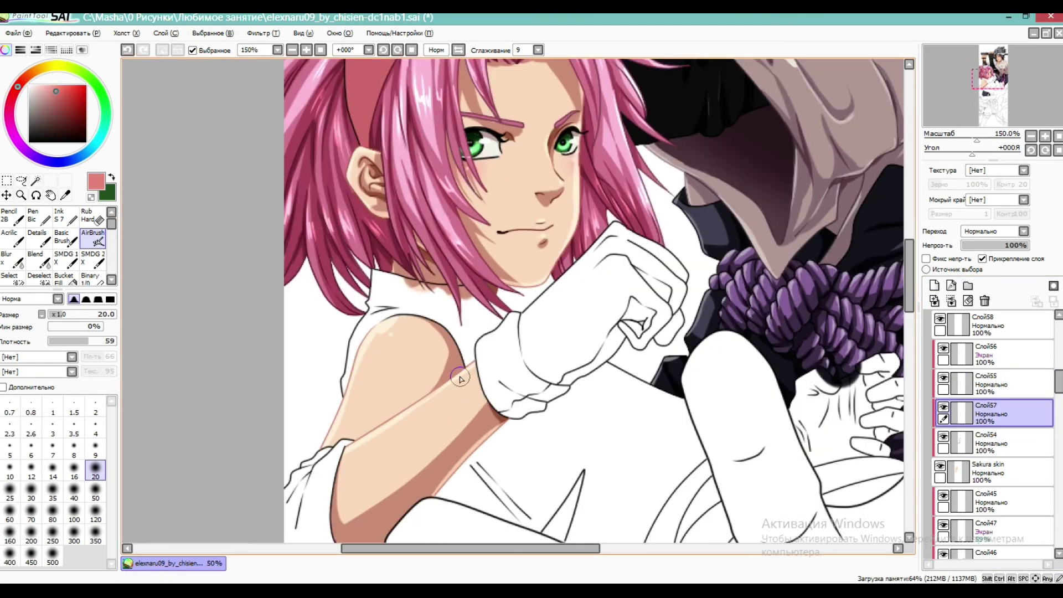
{"action": "left_click", "coordinate": [59, 507]}
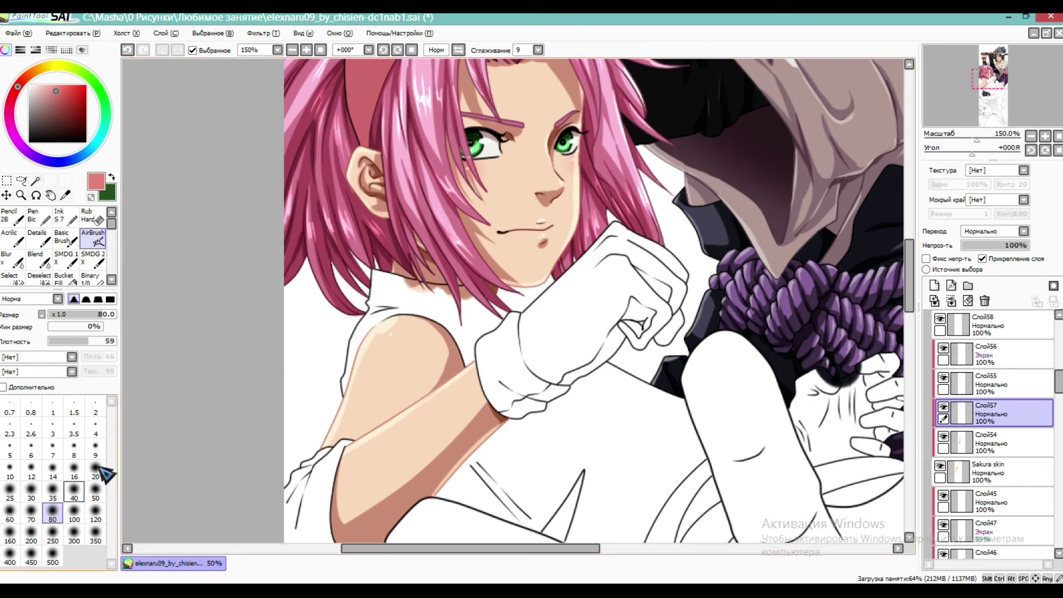
Try a soft pink airbrush blush on the top of the pink-haired character's bare shoulder
{"action": "left_click_drag", "start_coordinate": [395, 322], "coordinate": [383, 340]}
{"action": "key", "text": "ctrl+z"}
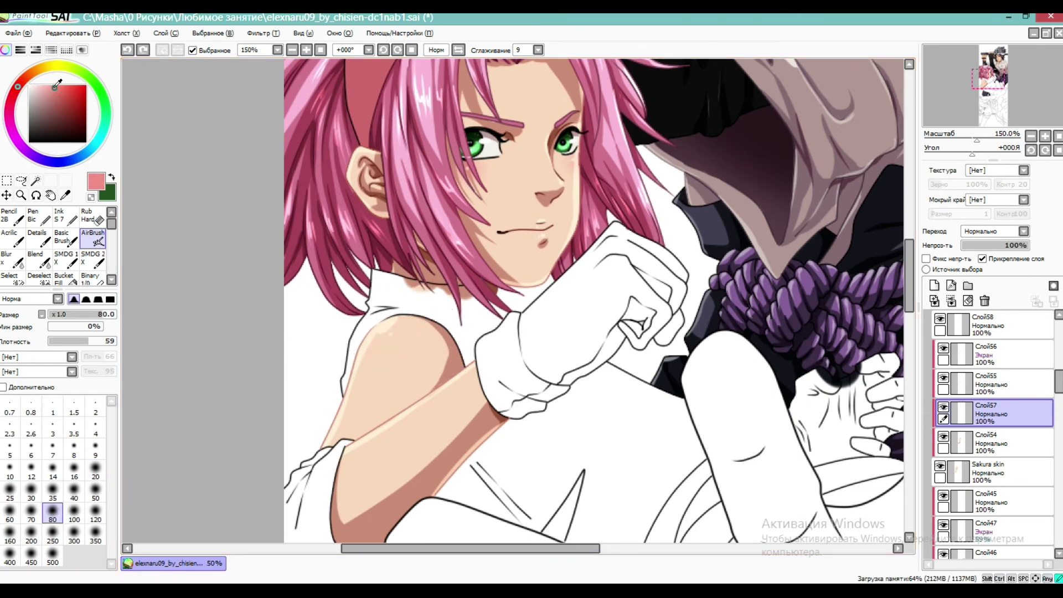
{"action": "left_click_drag", "start_coordinate": [357, 300], "coordinate": [392, 332]}
{"action": "key", "text": "ctrl+z"}
{"action": "left_click_drag", "start_coordinate": [381, 322], "coordinate": [392, 333]}
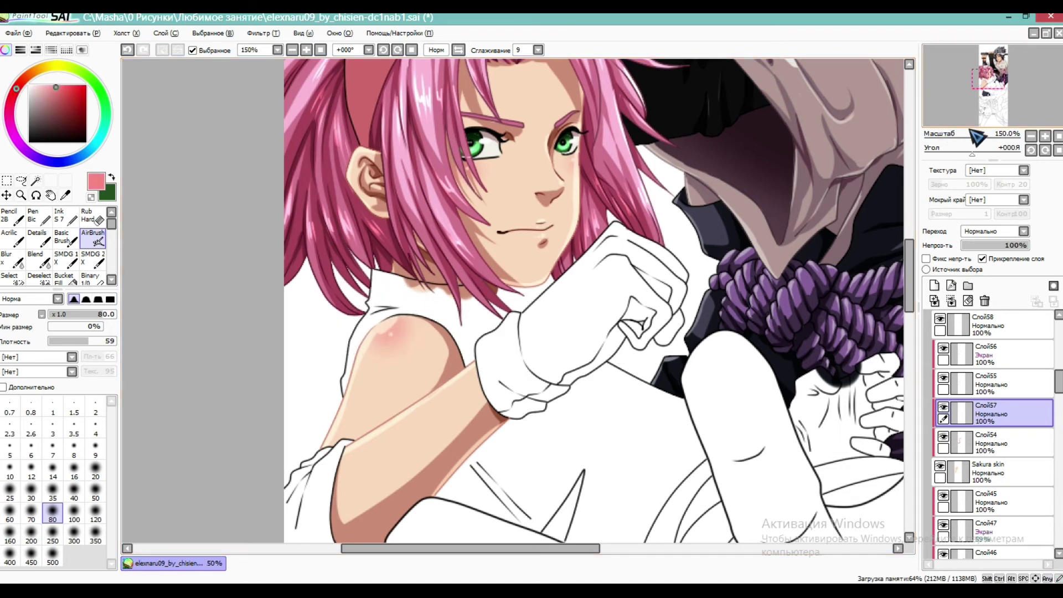
Undo the last blush, lower the airbrush density to 43 and repaint the shoulder blush in a redder pink
{"action": "left_click_drag", "start_coordinate": [87, 340], "coordinate": [78, 340]}
{"action": "key", "text": "ctrl+z"}
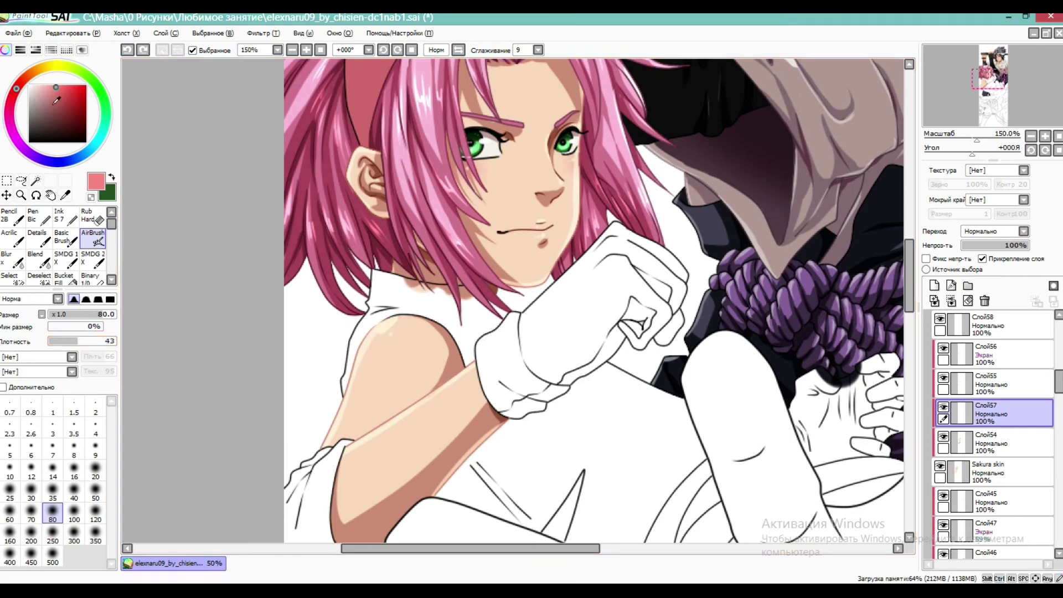
{"action": "mouse_move", "coordinate": [401, 328]}
{"action": "left_mouse_down"}
{"action": "mouse_move", "coordinate": [391, 339]}
{"action": "mouse_move", "coordinate": [403, 326]}
{"action": "left_mouse_up"}
Collapse the Coloring folder and select it in the layer list
{"action": "left_click_drag", "start_coordinate": [976, 140], "coordinate": [967, 140]}
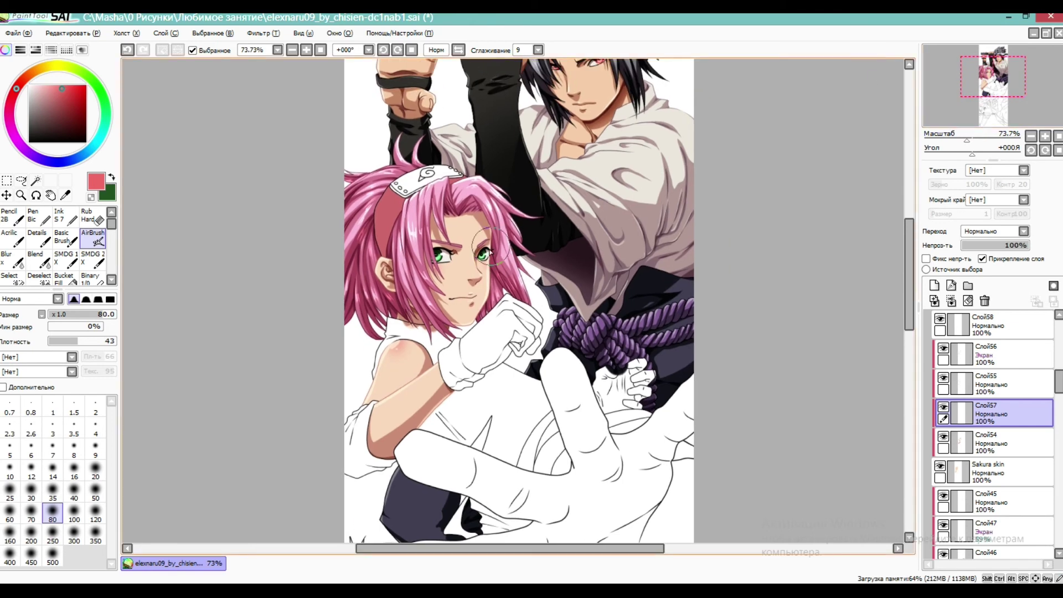
{"action": "scroll", "coordinate": [423, 271], "scroll_direction": "down", "scroll_amount": 3}
{"action": "scroll", "coordinate": [432, 267], "scroll_direction": "up", "scroll_amount": 3}
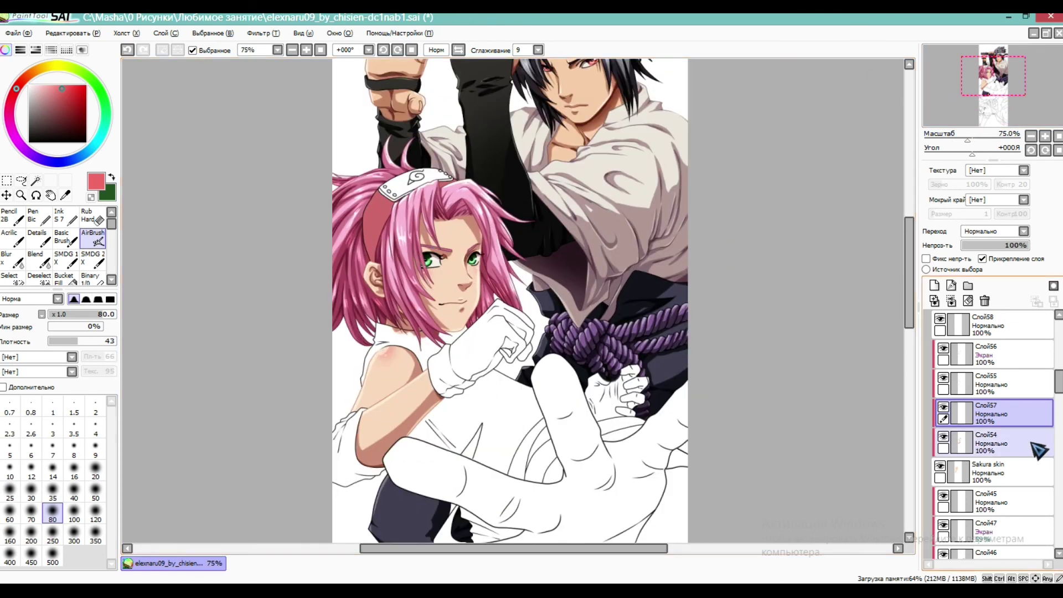
{"action": "scroll", "coordinate": [996, 410], "scroll_direction": "up", "scroll_amount": 6}
{"action": "scroll", "coordinate": [432, 283], "scroll_direction": "down", "scroll_amount": 1}
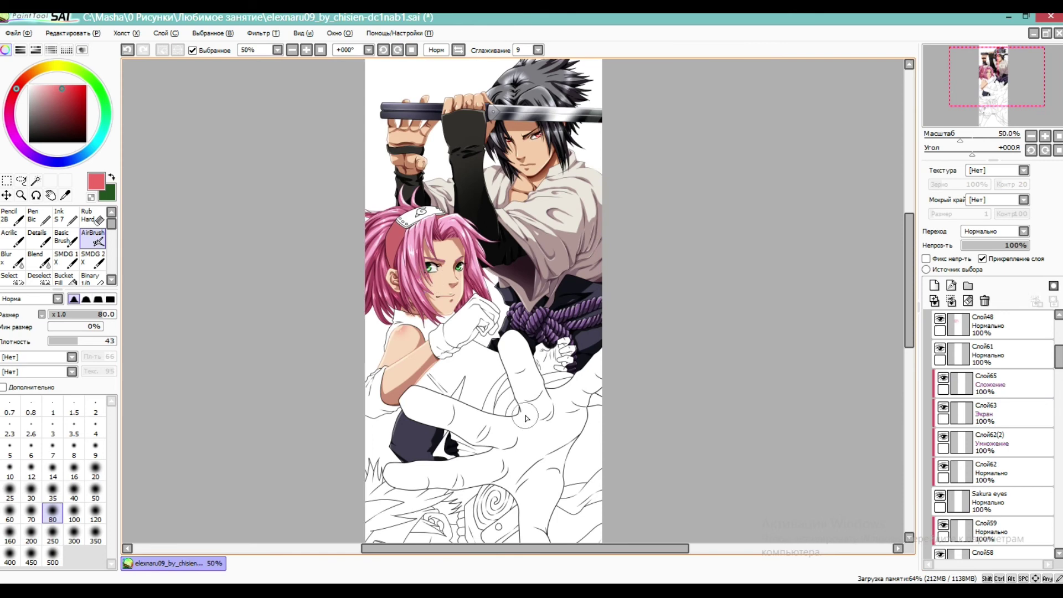
{"action": "scroll", "coordinate": [980, 360], "scroll_direction": "up", "scroll_amount": 4}
{"action": "left_click", "coordinate": [960, 371]}
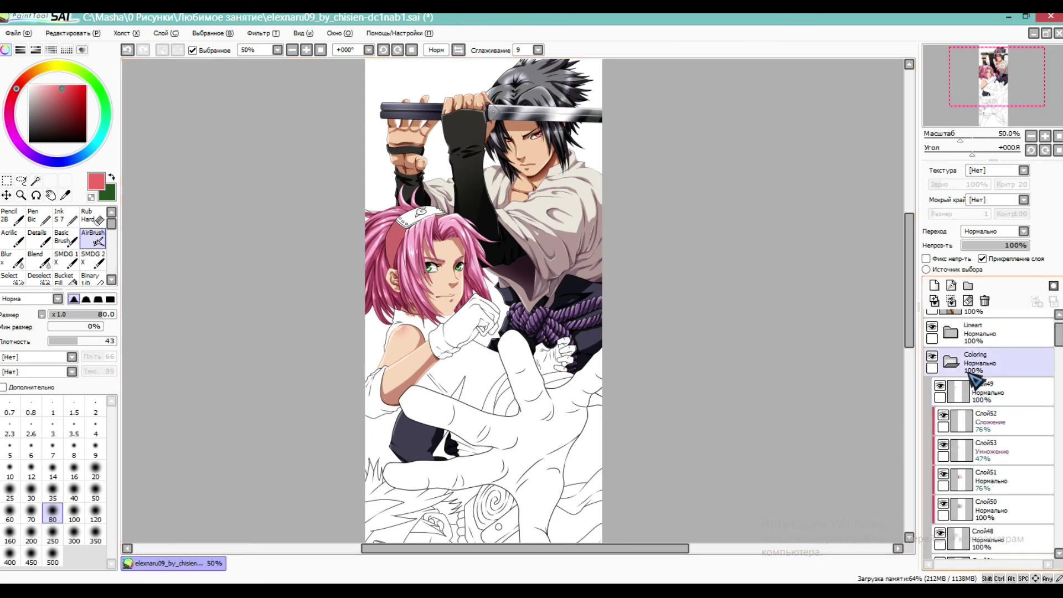
{"action": "left_click", "coordinate": [958, 370]}
{"action": "left_click", "coordinate": [1019, 365]}
Restore the program window to a smaller size and frame both coloured characters in view at 50% zoom
{"action": "scroll", "coordinate": [415, 388], "scroll_direction": "down", "scroll_amount": 1}
{"action": "scroll", "coordinate": [421, 366], "scroll_direction": "up", "scroll_amount": 1}
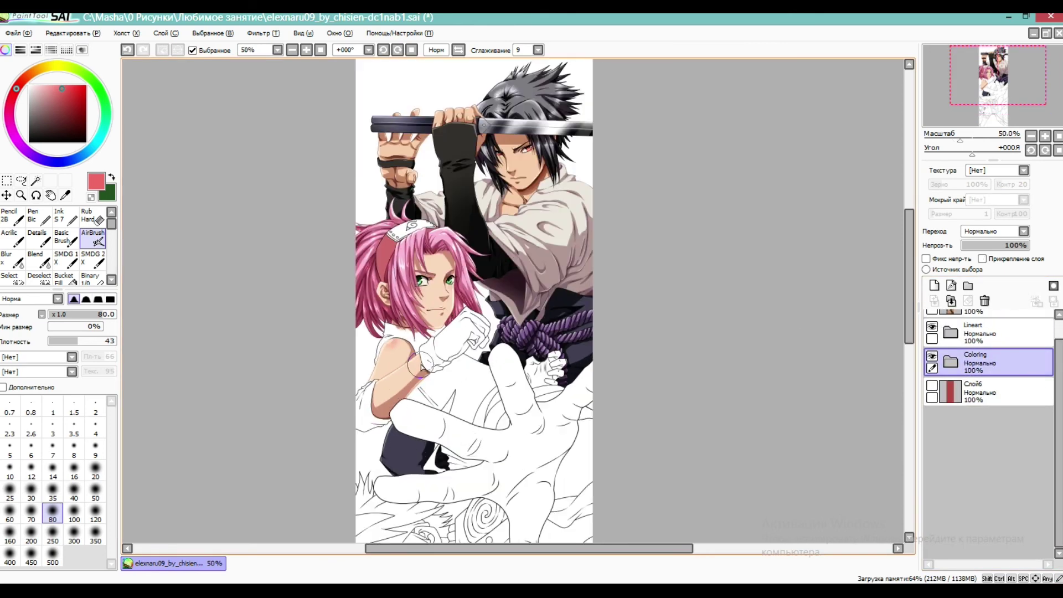
{"action": "left_click", "coordinate": [1026, 16]}
{"action": "left_click_drag", "start_coordinate": [1025, 72], "coordinate": [997, 78]}
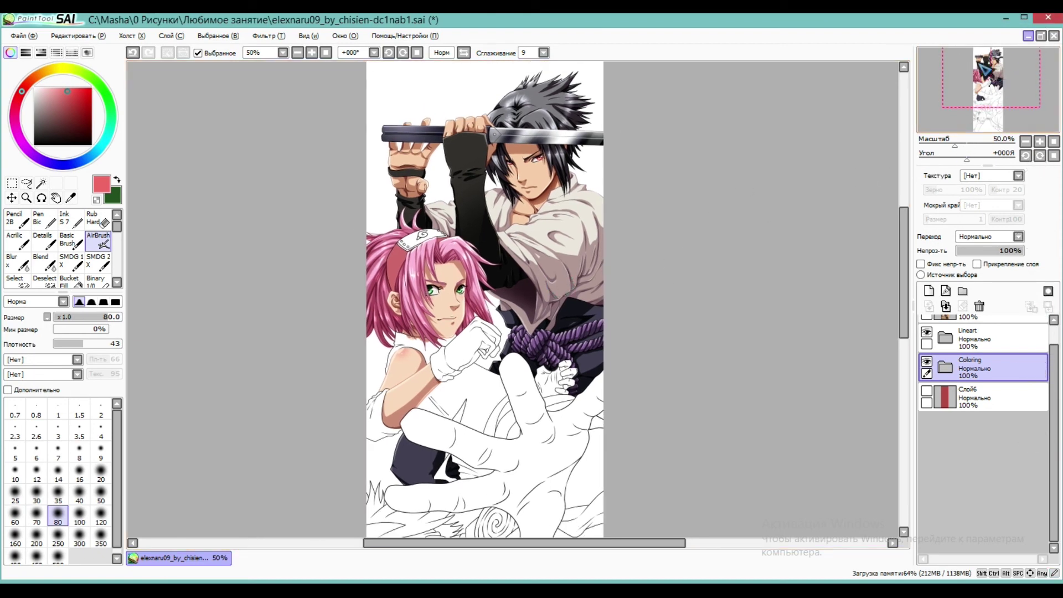